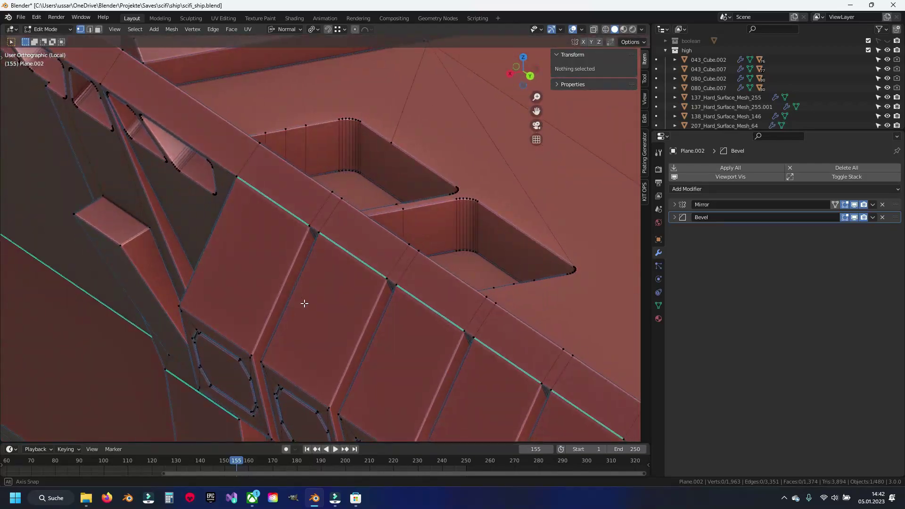
Step: Select the inner edge loop of the triangular panel's recess in edge mode
key("Tab")
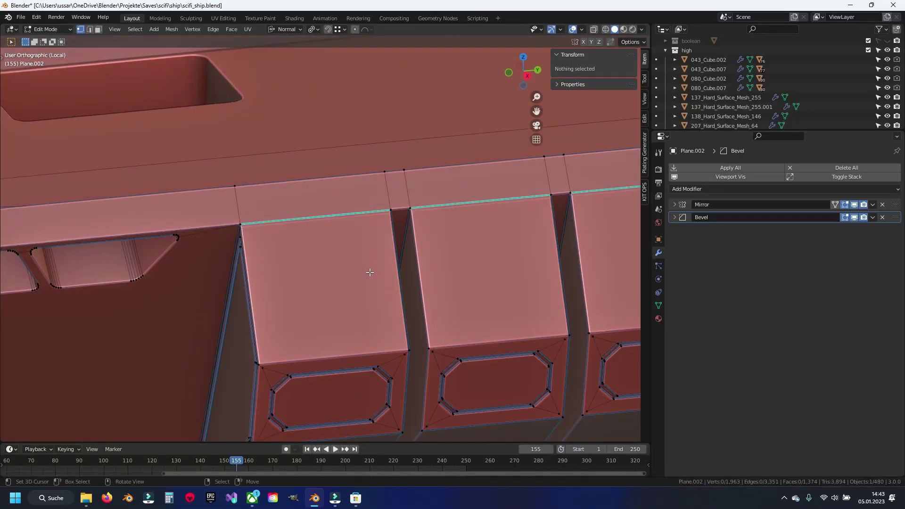
mouse_move(364, 268)
middle_mouse_down()
mouse_move(312, 227)
mouse_move(342, 324)
mouse_move(352, 246)
mouse_move(361, 262)
middle_mouse_up()
key("2")
left_click(376, 255, "alt")
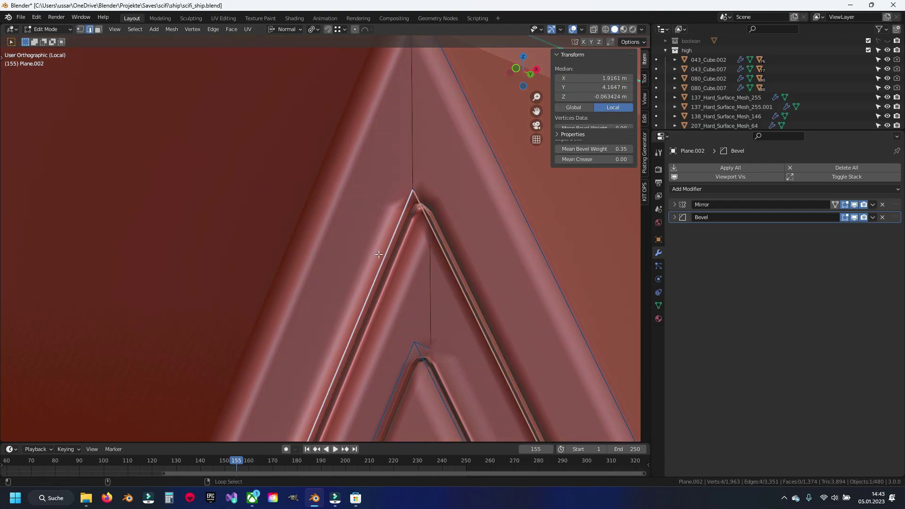
key("shift+z")
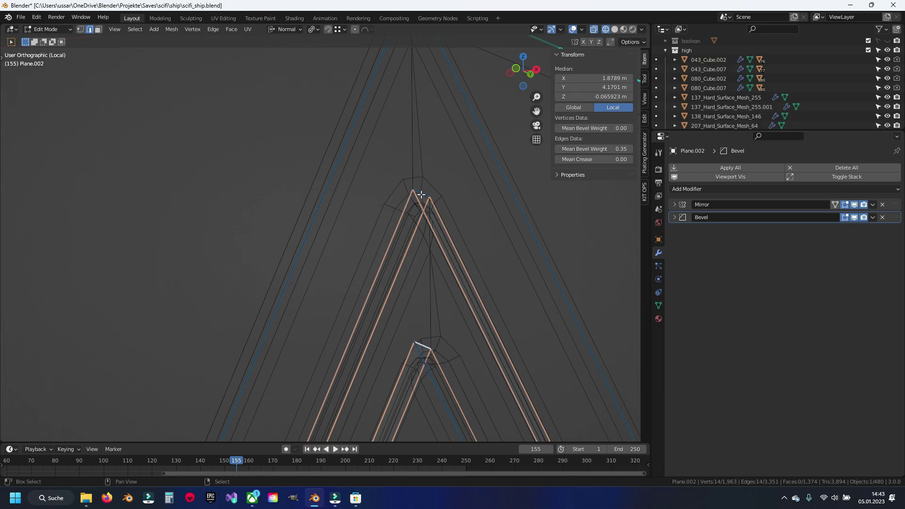
mouse_move(419, 251)
middle_mouse_down("shift")
mouse_move(355, 154)
mouse_move(340, 228)
mouse_move(462, 315)
mouse_move(294, 271)
middle_mouse_up("shift")
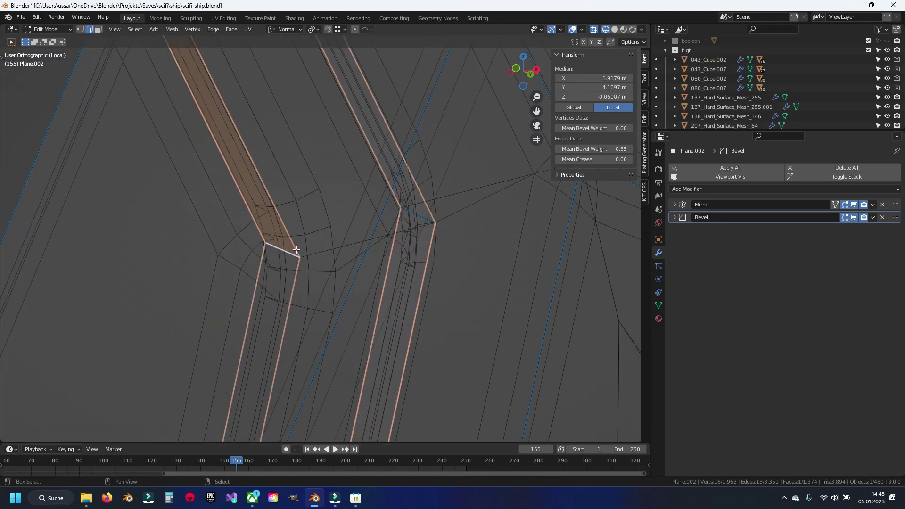
mouse_move(414, 211)
middle_mouse_down("shift")
mouse_move(329, 282)
mouse_move(317, 228)
mouse_move(321, 277)
mouse_move(302, 221)
mouse_move(362, 205)
middle_mouse_up("shift")
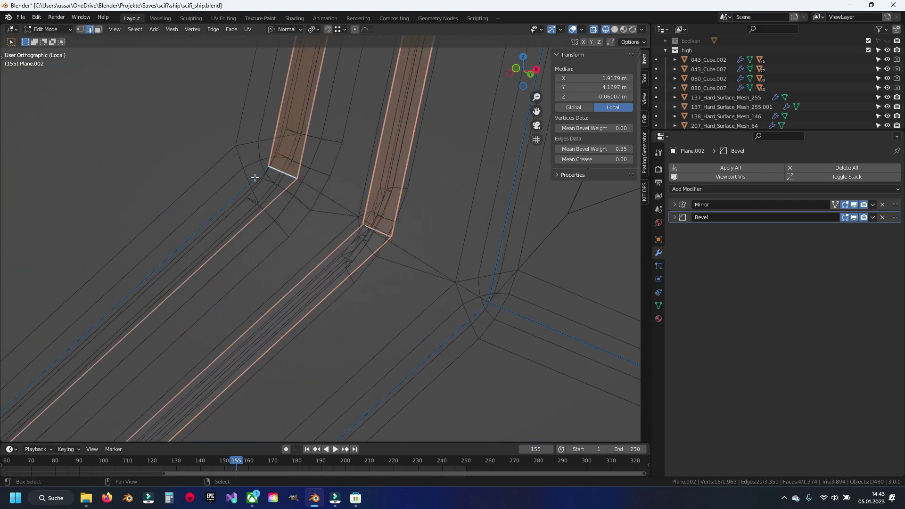
Step: Set the selected recess edges' mean bevel weight to 0.25 and return to Object Mode
scroll(260, 176, "up", 2)
scroll(251, 182, "up", 3)
scroll(218, 247, "up", 3)
scroll(249, 259, "up", 2)
scroll(503, 192, "up", 3)
scroll(323, 276, "down", 3)
scroll(323, 278, "up", 2)
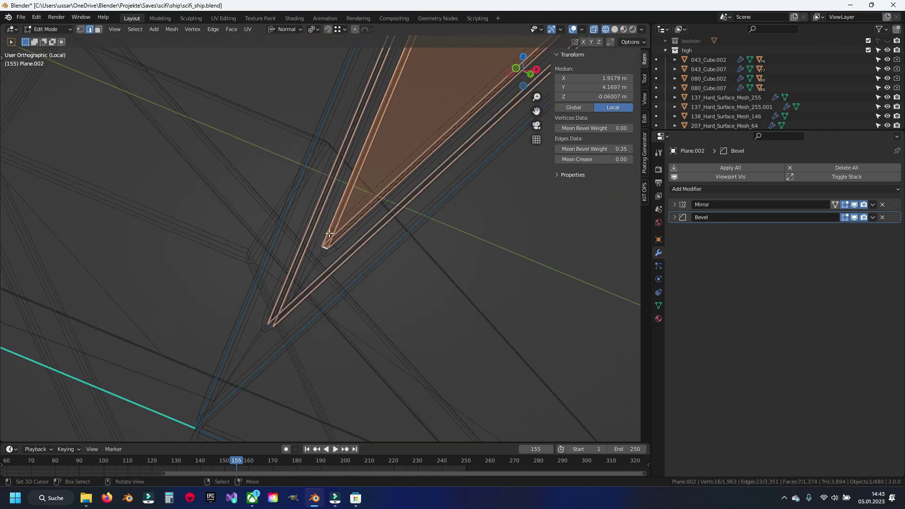
key("shift+z")
scroll(347, 232, "up", 3)
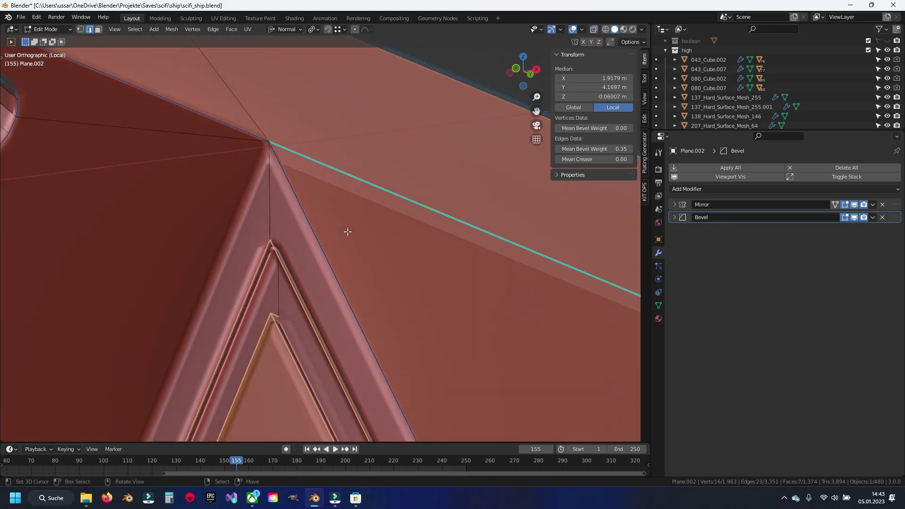
scroll(347, 232, "up", 2)
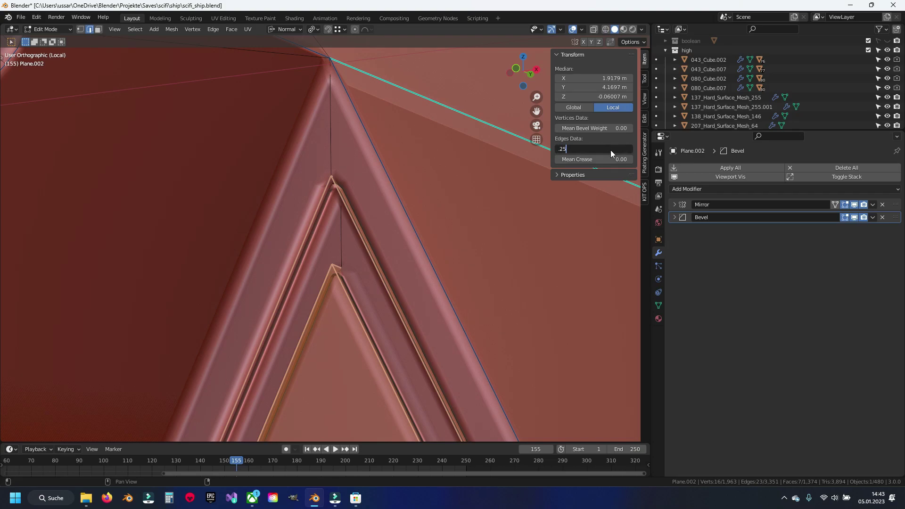
key("Return")
scroll(353, 166, "up", 3)
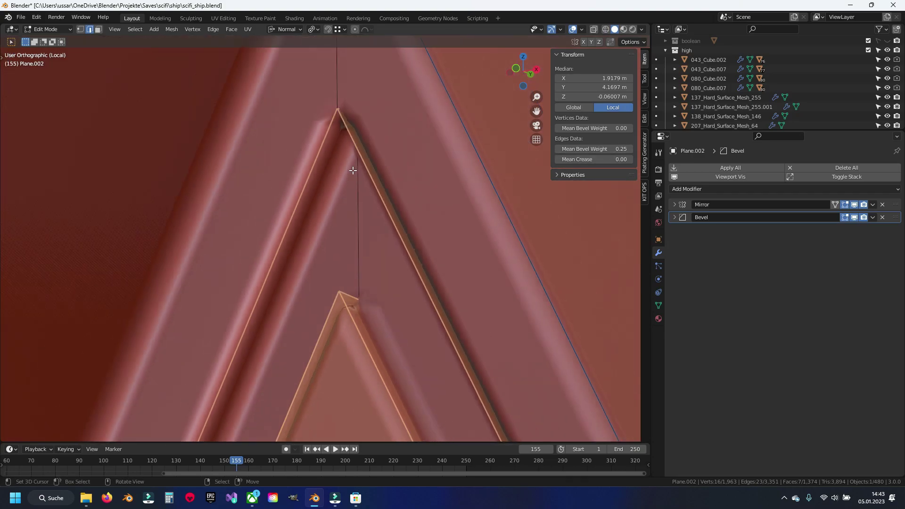
scroll(358, 198, "down", 2)
key("Tab")
scroll(391, 264, "down", 5)
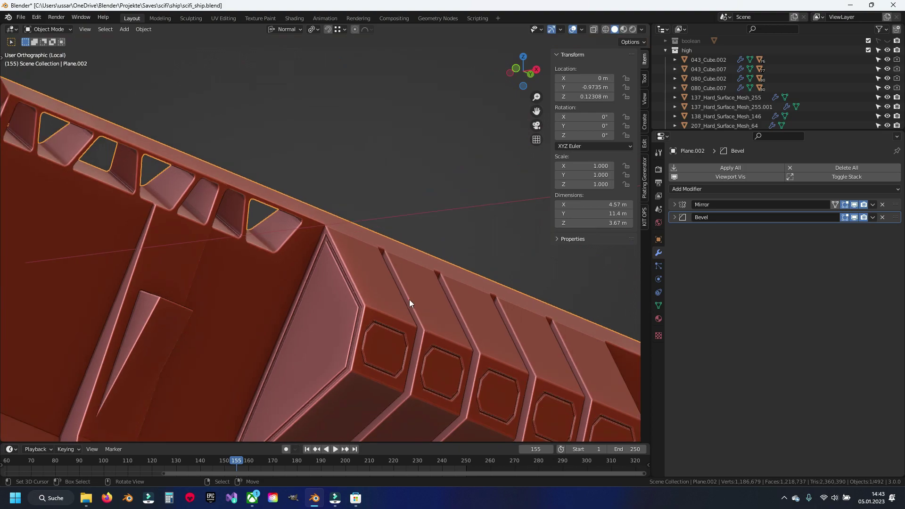
Step: Select the octagon recess loops across the panel row in Edit Mode
scroll(377, 282, "up", 3)
scroll(283, 288, "up", 3)
scroll(283, 264, "up", 4)
key("Tab")
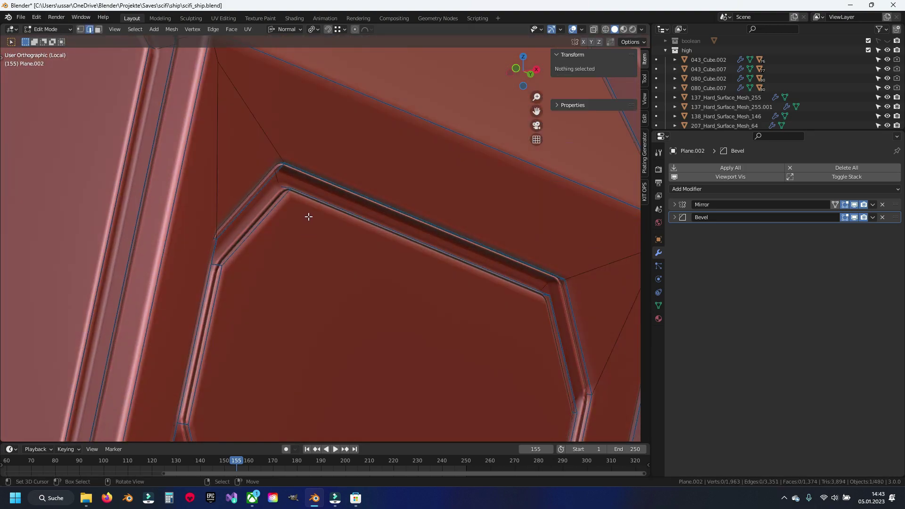
scroll(317, 248, "down", 3)
scroll(292, 259, "down", 4, "ctrl")
left_click(285, 261, "alt+shift")
middle_click_drag(285, 262, 294, 248, "shift")
left_click(451, 250, "alt+shift")
mouse_move(451, 250)
middle_mouse_down("shift")
mouse_move(331, 204)
mouse_move(327, 179)
mouse_move(297, 234)
middle_mouse_up("shift")
left_click(354, 187, "alt+shift")
left_click(303, 202, "alt+shift")
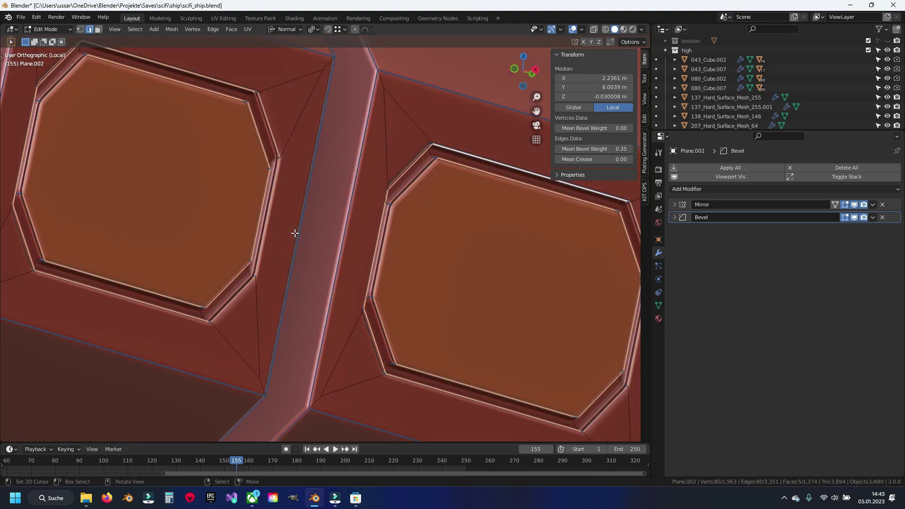
Step: Inspect an octagon panel corner from the right side view in wireframe
key("KP_3")
scroll(306, 238, "down", 2)
scroll(313, 241, "down", 3)
scroll(314, 242, "down", 1)
middle_click_drag(313, 245, 316, 255)
scroll(311, 253, "up", 5)
scroll(320, 255, "up", 3)
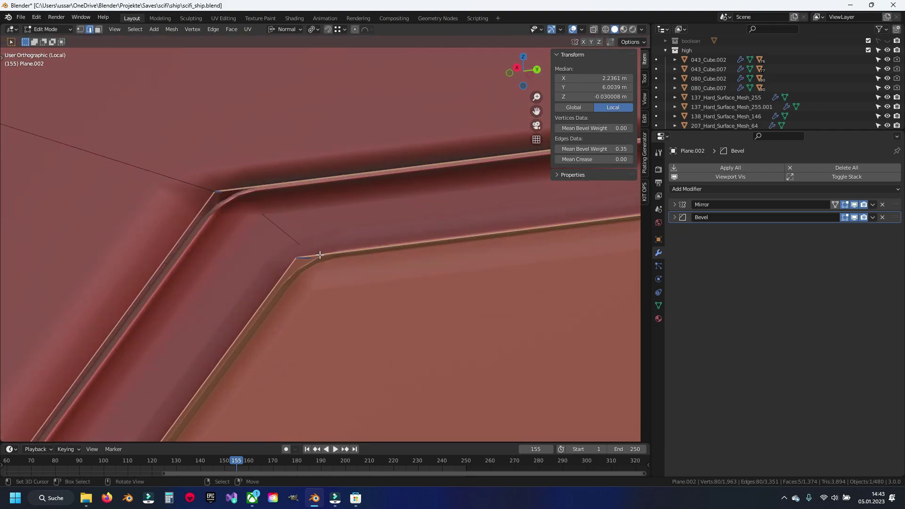
key("shift+z")
middle_click_drag(227, 190, 329, 263)
key("shift+z")
scroll(327, 292, "up", 3)
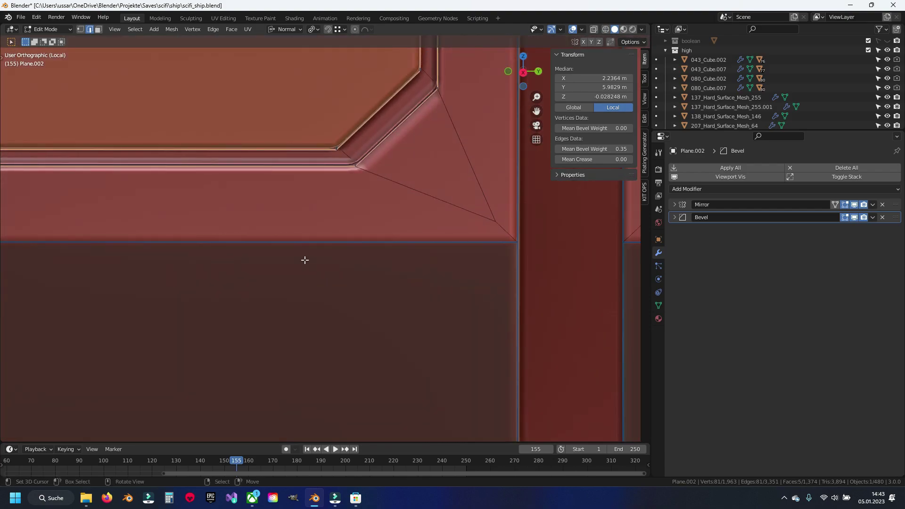
Step: Frame the loops to confirm their 0.35 bevel weight, then deselect and save scifi_ship.blend
key("KP_Decimal")
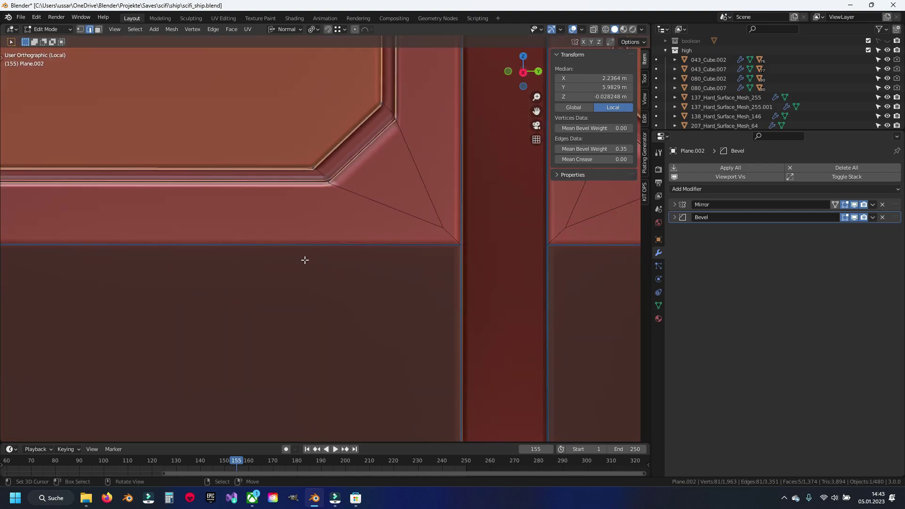
scroll(264, 263, "up", 5)
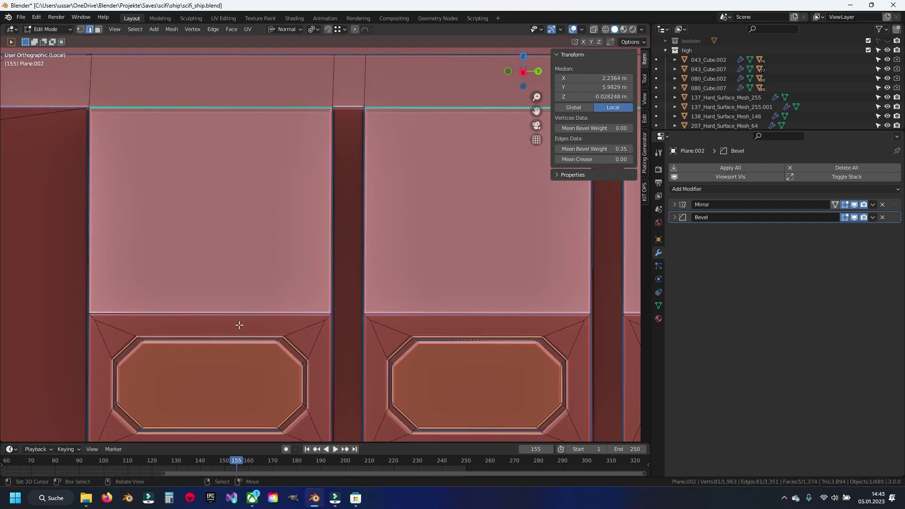
scroll(307, 186, "up", 2)
mouse_move(307, 185)
middle_mouse_down()
mouse_move(339, 181)
mouse_move(309, 168)
middle_mouse_up()
key("alt+a")
key("ctrl+s")
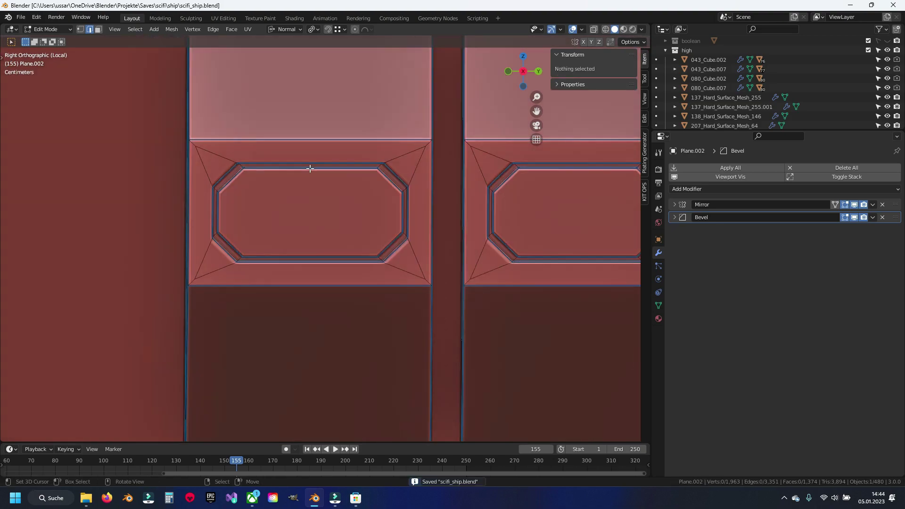
Step: Box-select the faces of the panel row in wireframe face mode
key("shift+z")
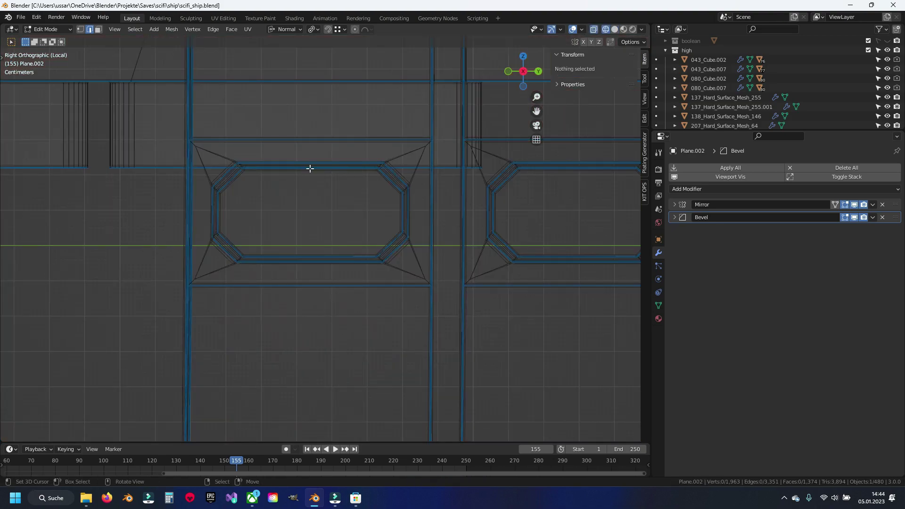
key("3")
scroll(311, 168, "down", 3)
scroll(353, 196, "down", 1)
key("b")
left_click_drag(190, 180, 388, 247)
key("Escape")
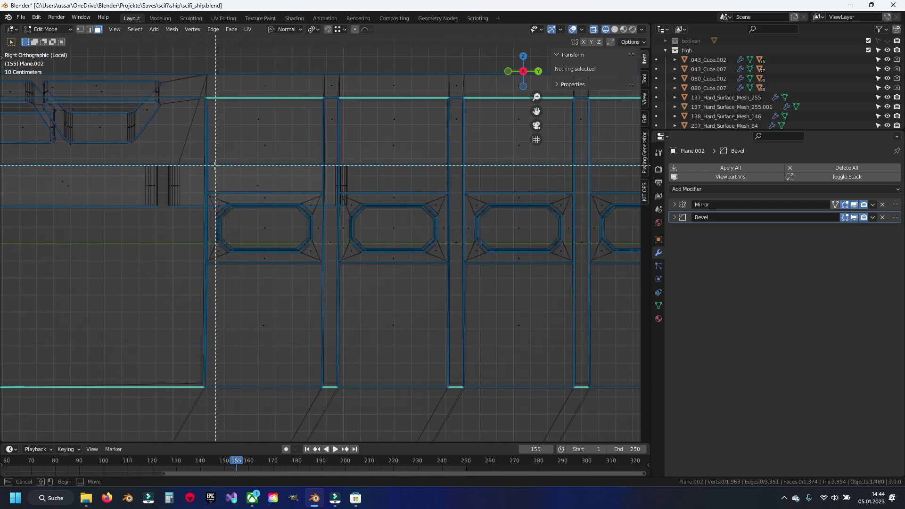
left_click_drag(209, 168, 435, 294)
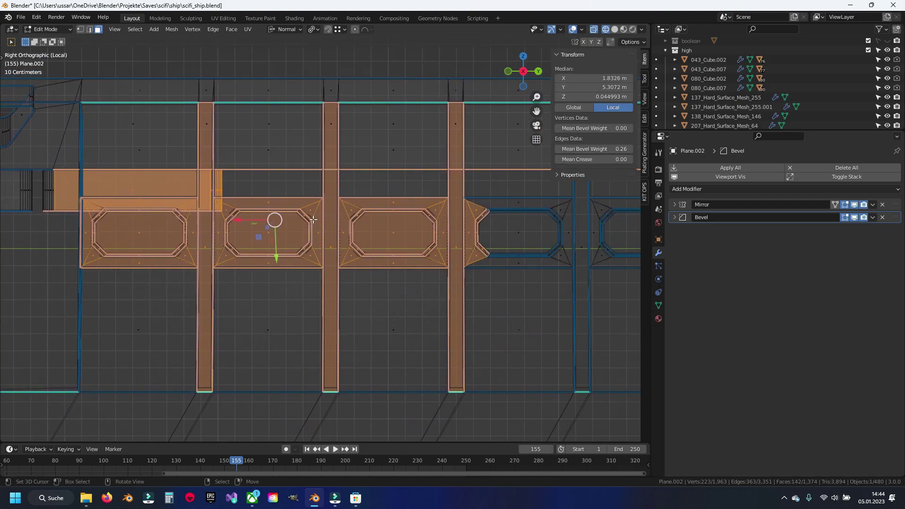
middle_click_drag(415, 204, 258, 214, "shift")
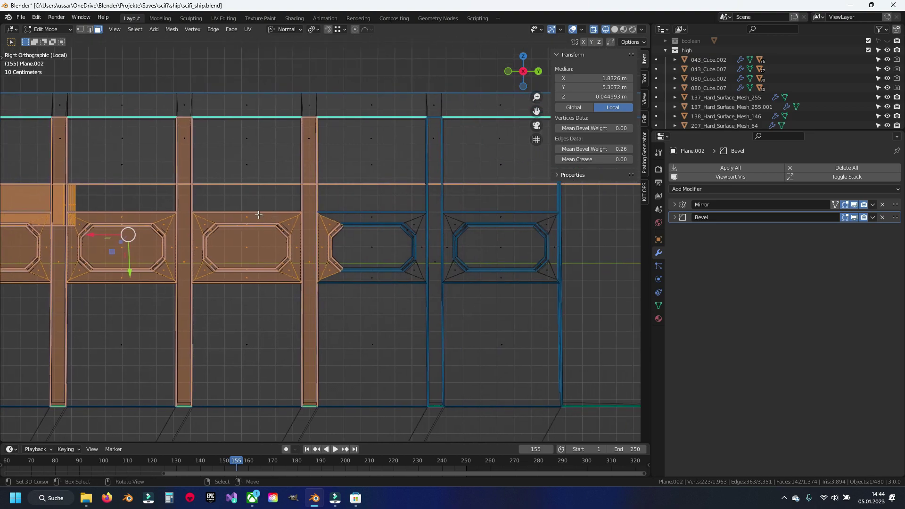
left_click_drag(219, 201, 580, 292)
scroll(419, 287, "down", 5)
Step: Box-select the middle row of hull plating and hide it to expose the panels behind
middle_click_drag(419, 287, 353, 294)
middle_click_drag(197, 219, 238, 247)
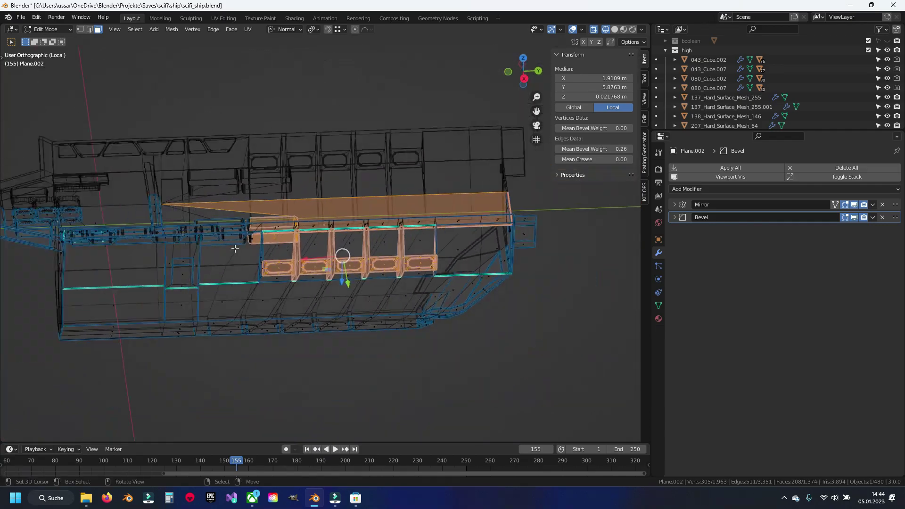
left_click_drag(126, 166, 572, 259)
key("shift+z")
scroll(384, 269, "up", 6)
mouse_move(384, 269)
middle_mouse_down()
mouse_move(386, 236)
mouse_move(455, 239)
mouse_move(317, 231)
middle_mouse_up()
key("h")
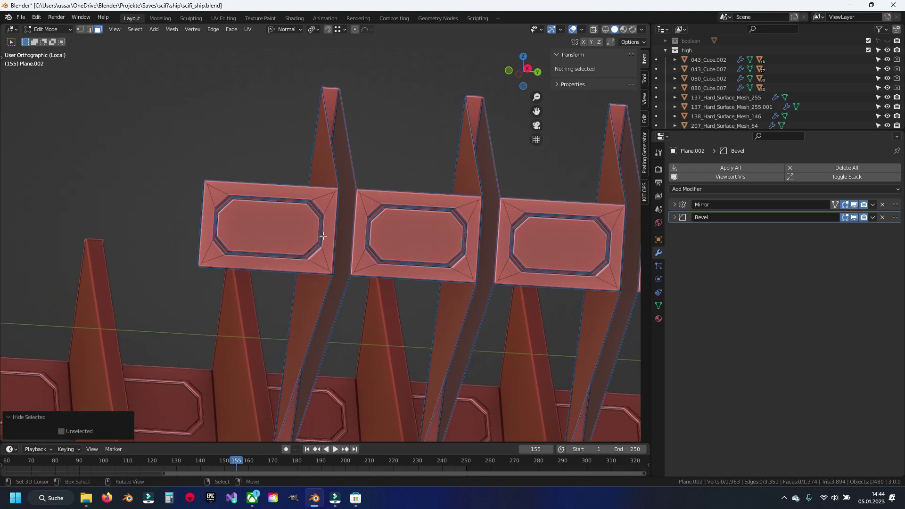
Step: Try selecting the panels' sharp edges from favourites, then clear the selection
key("2")
key("shift+g")
left_click(295, 291)
scroll(283, 264, "up", 3)
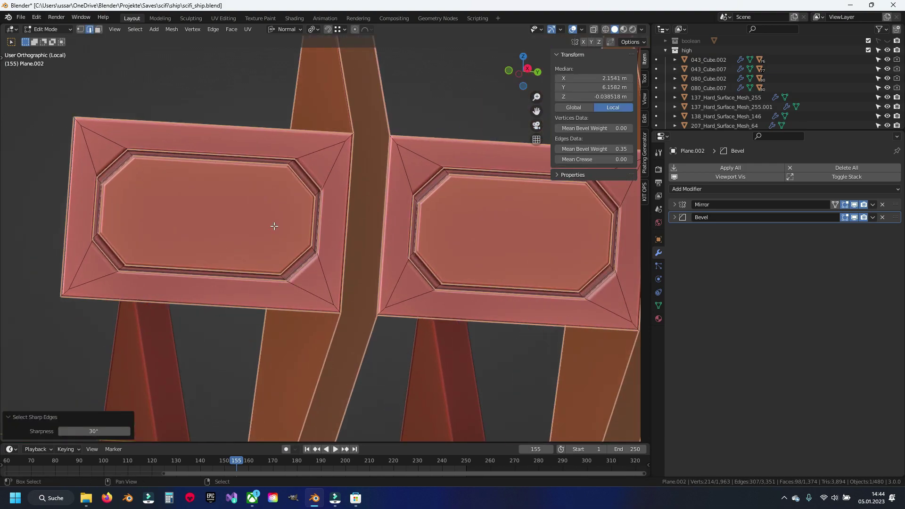
scroll(274, 227, "down", 3)
scroll(275, 228, "down", 2)
scroll(278, 234, "up", 5)
left_click(278, 234)
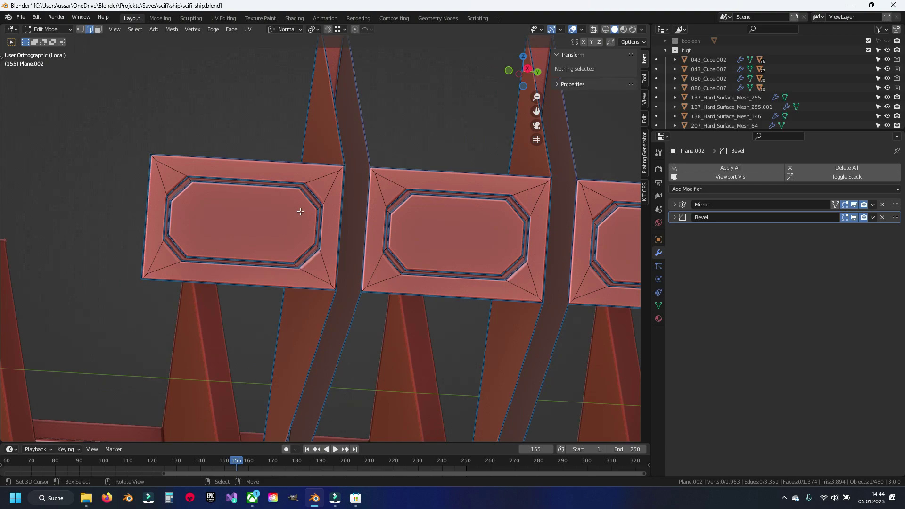
Step: Select the left and right vertical strut faces and hide them
left_click(303, 143, "alt")
scroll(299, 217, "down", 3)
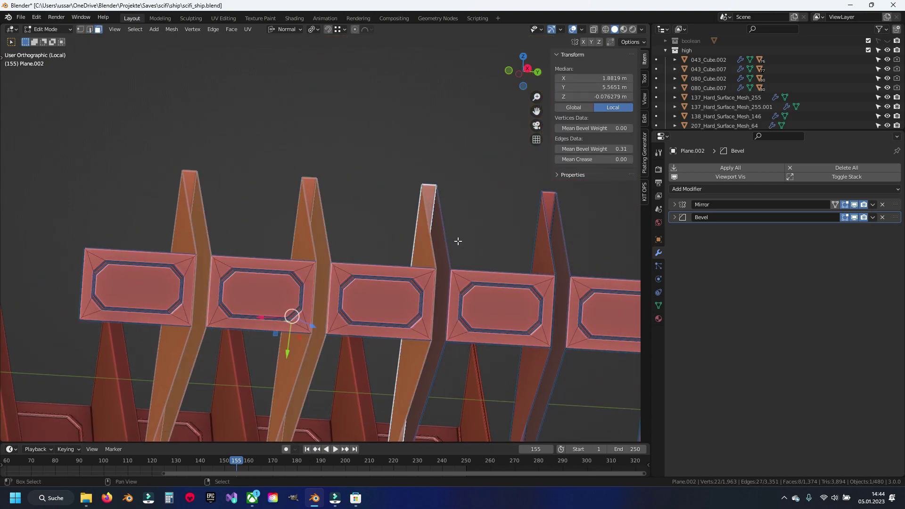
left_click(539, 242, "shift")
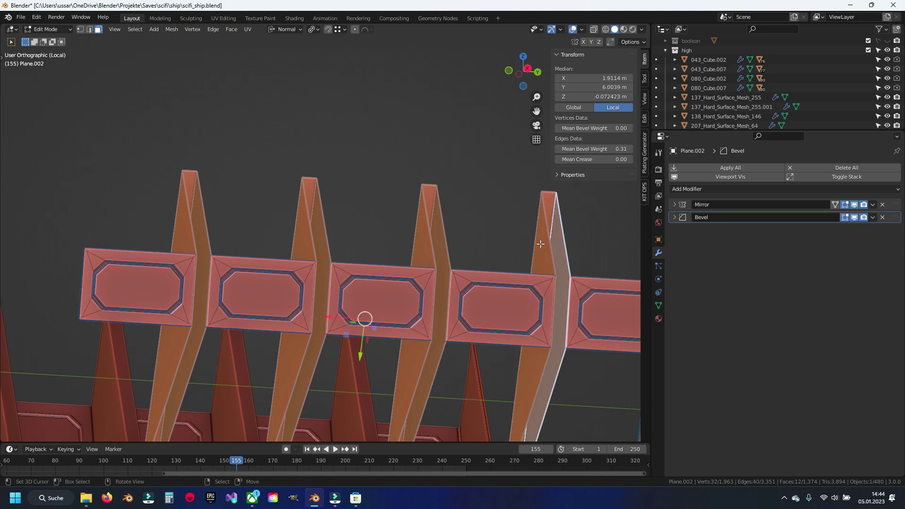
key("h")
scroll(283, 227, "up", 3)
Step: Select the panels' sharp edges via Quick Favorites, then deselect them
key("2")
key("q")
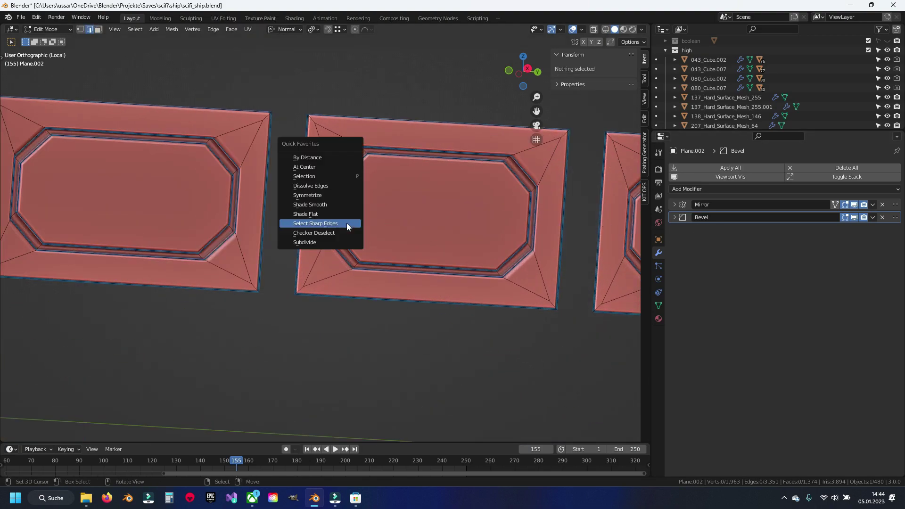
left_click(346, 225)
scroll(394, 267, "up", 2)
scroll(395, 267, "up", 2)
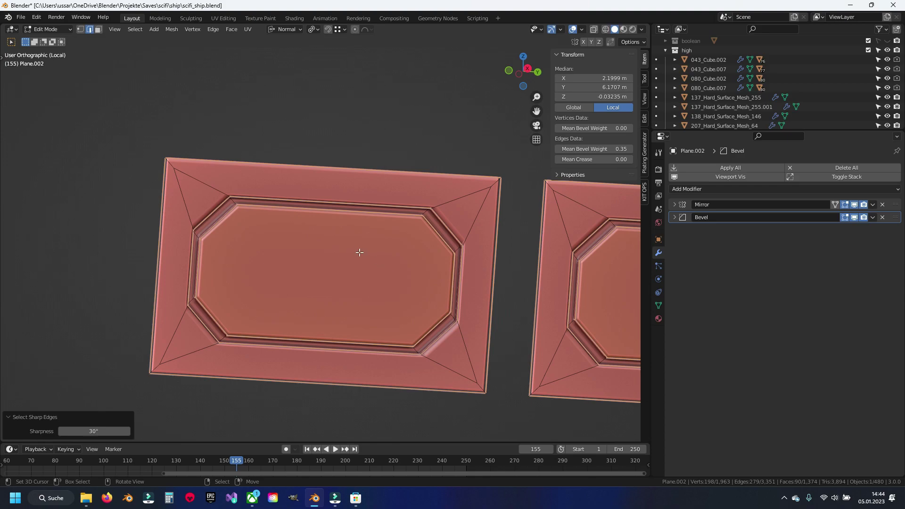
key("alt+a")
Step: Hide the outer border edge loops of two panels that are already weighted
left_click(308, 164, "alt")
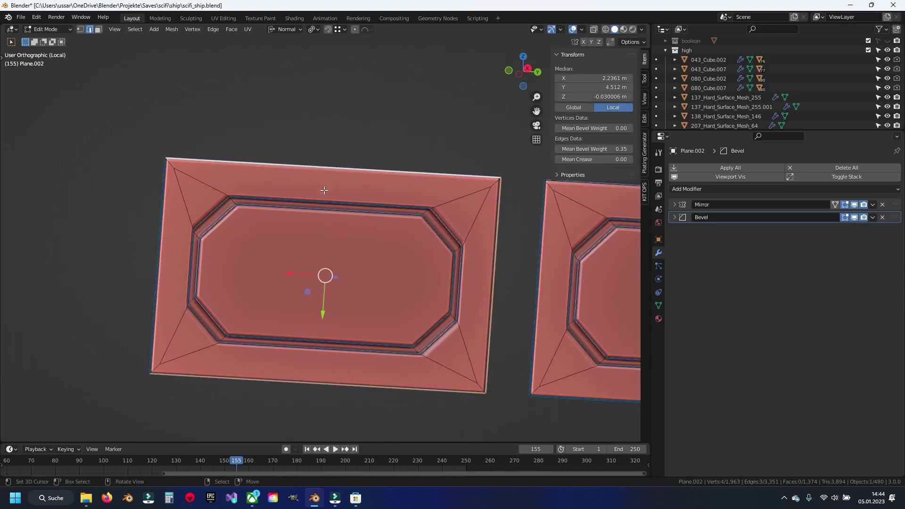
scroll(153, 280, "down", 5)
left_click(243, 206, "alt+shift")
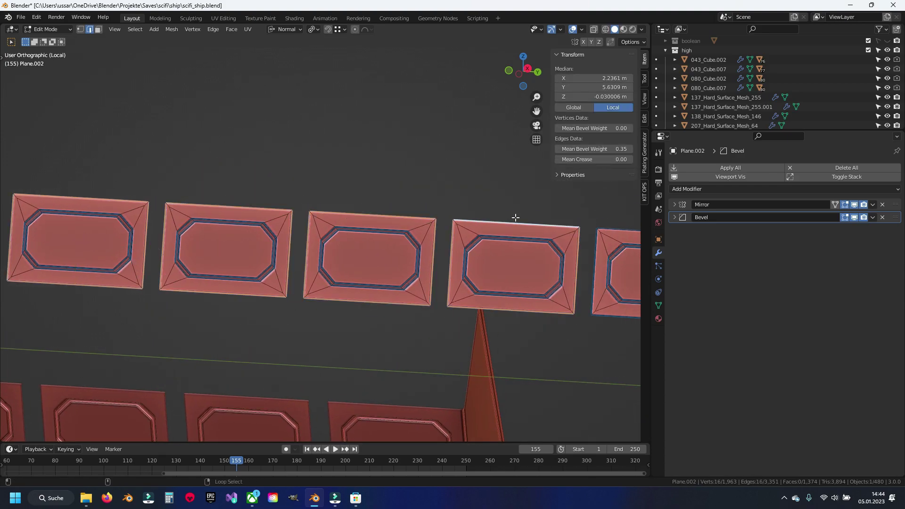
key("h")
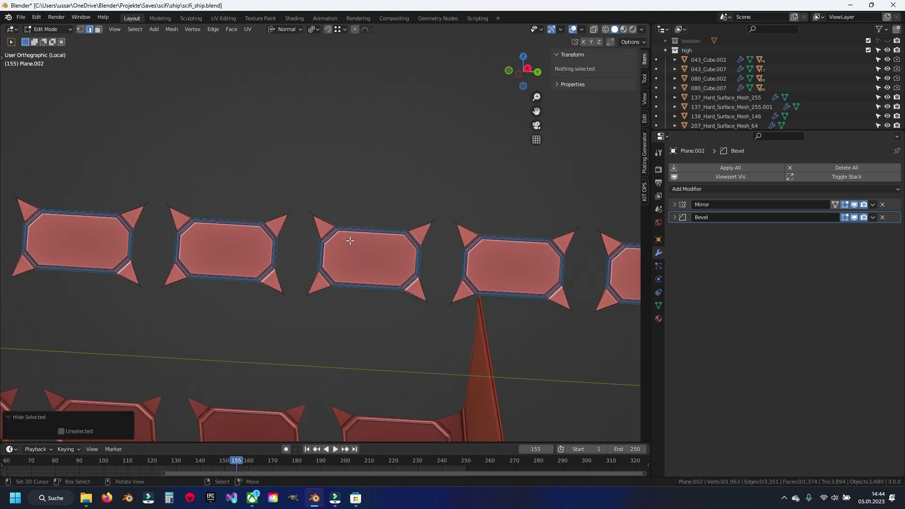
scroll(412, 259, "up", 2)
scroll(477, 264, "up", 3)
scroll(424, 255, "up", 2)
Step: Select all remaining sharp panel edges and set their bevel weight to 0.25
key("q")
left_click(343, 236)
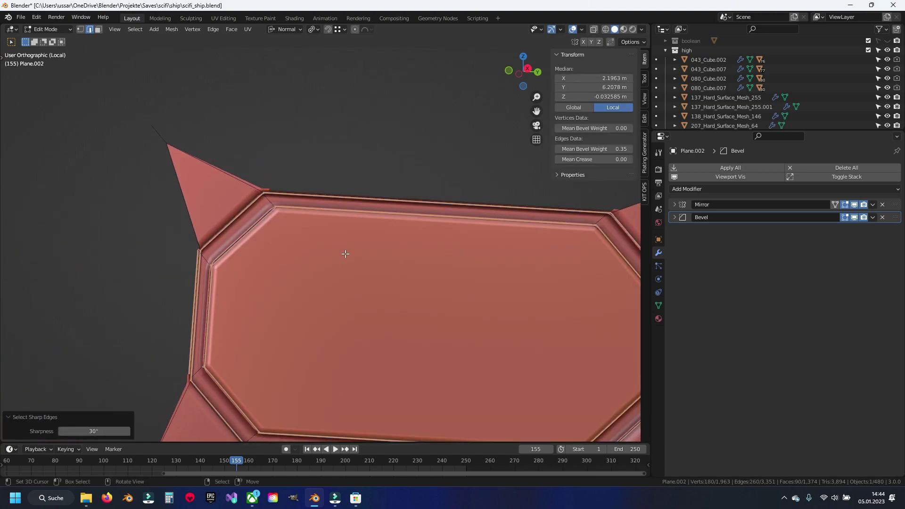
scroll(494, 192, "down", 2)
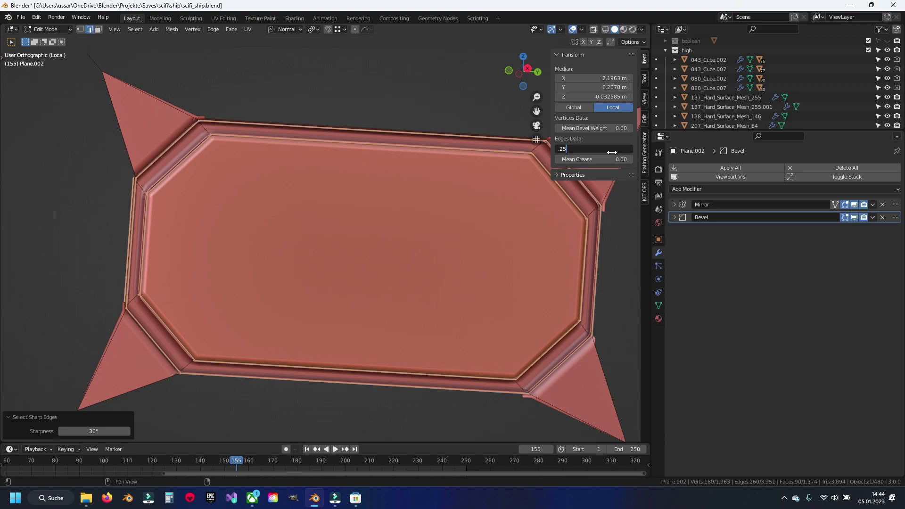
key("Return")
scroll(228, 189, "up", 3)
Step: Inspect the three bevelled panels and confirm the edge bevel weight value
middle_click_drag(265, 262, 330, 259, "shift")
scroll(330, 259, "up", 2)
mouse_move(371, 361)
middle_mouse_down("shift")
mouse_move(297, 207)
mouse_move(276, 218)
middle_mouse_up("shift")
scroll(297, 207, "down", 5)
scroll(276, 217, "up", 3)
scroll(222, 193, "up", 2)
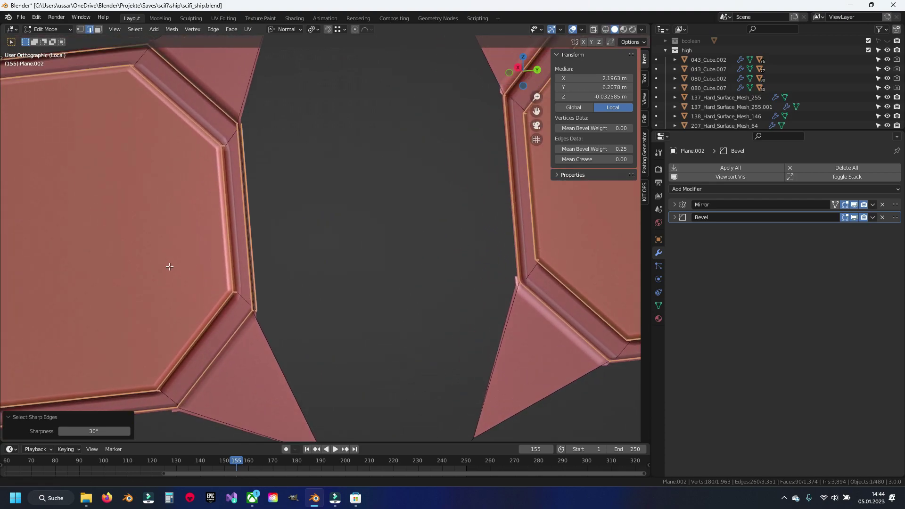
scroll(223, 219, "up", 3)
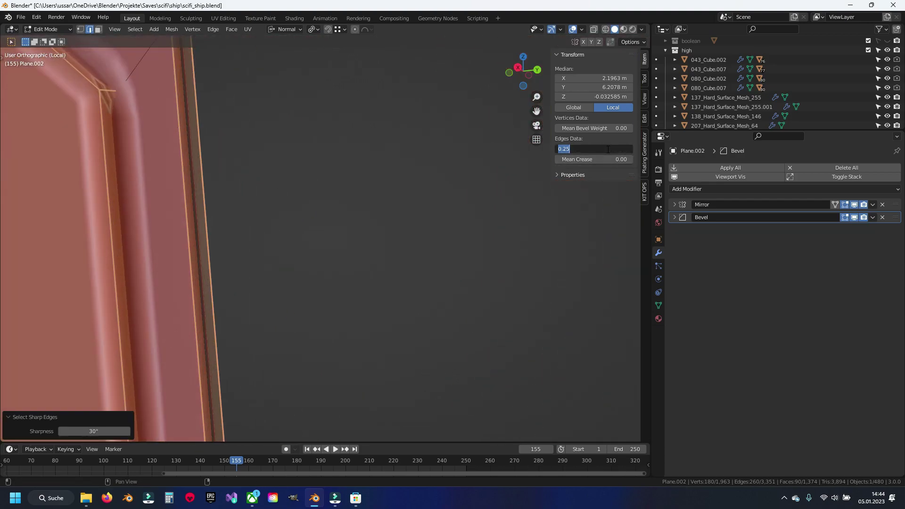
type("2")
key("Return")
Step: Deselect everything and save scifi_ship.blend
mouse_move(283, 212)
middle_mouse_down("shift")
mouse_move(302, 197)
mouse_move(262, 217)
middle_mouse_up("shift")
scroll(299, 185, "down", 5)
scroll(298, 185, "up", 2)
key("alt+a")
key("ctrl+s")
scroll(299, 185, "down", 5)
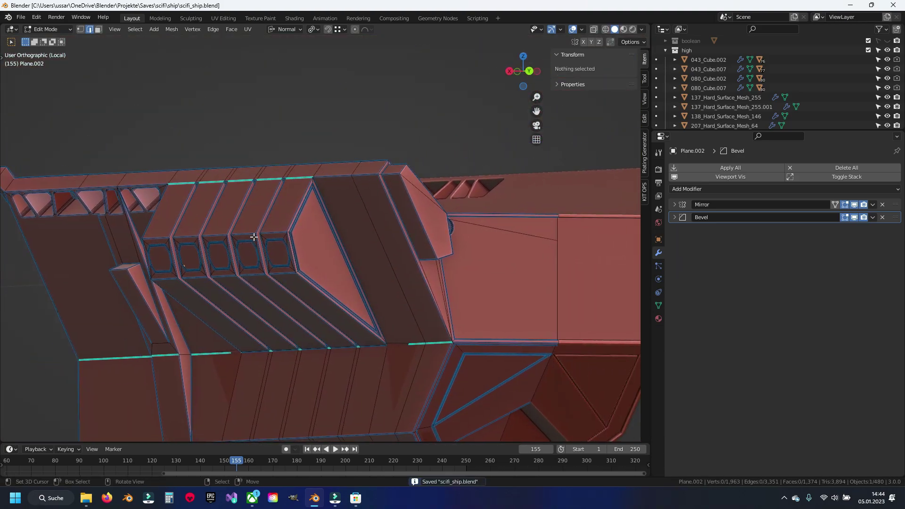
scroll(262, 216, "up", 6)
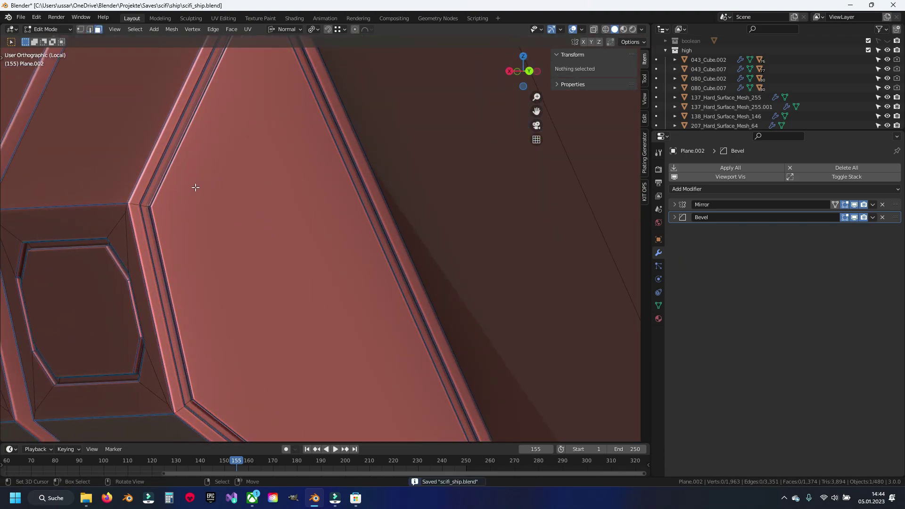
left_click(137, 204, "alt")
key("a")
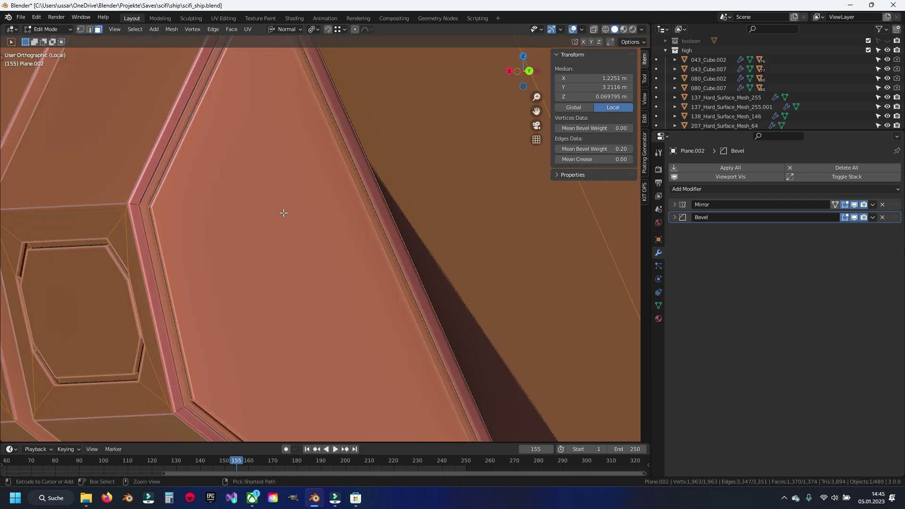
key("h")
key("alt+h")
key("alt+a")
left_click(131, 204, "alt")
key("h")
left_click(121, 66)
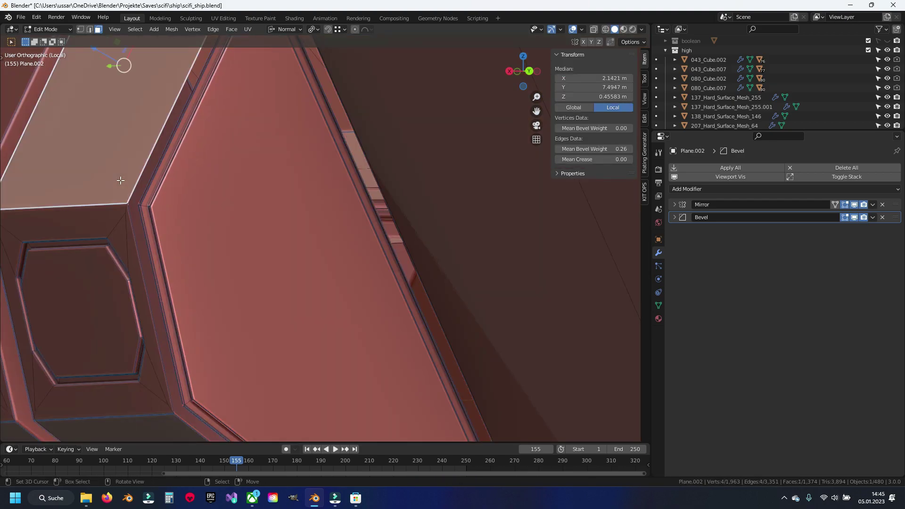
key("alt+a")
left_click(193, 213)
key("ctrl+l")
key("ctrl+i")
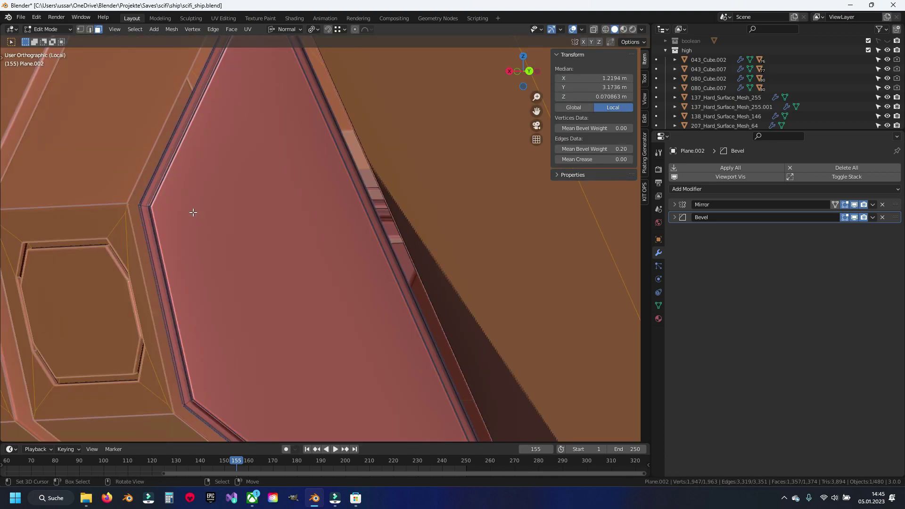
key("h")
key("q")
left_click(193, 216)
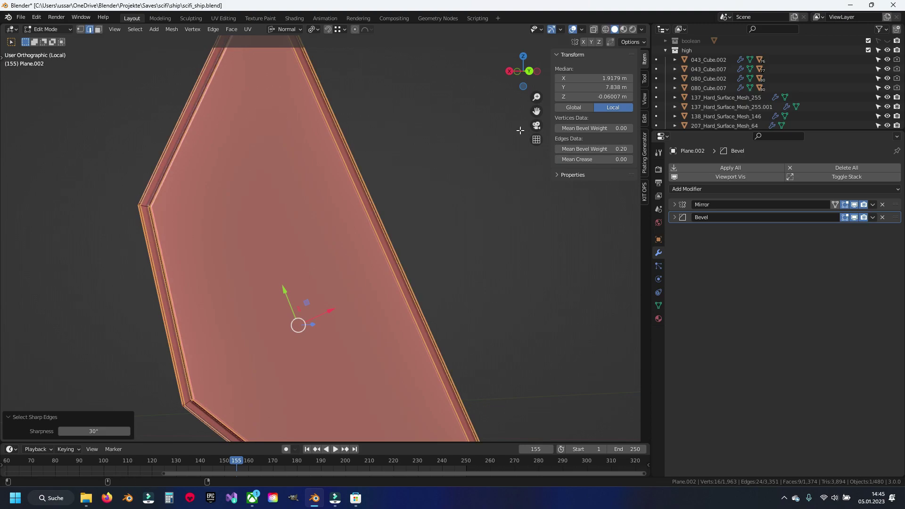
key("KP_Decimal")
scroll(336, 253, "up", 5)
key("alt+h")
key("alt+a")
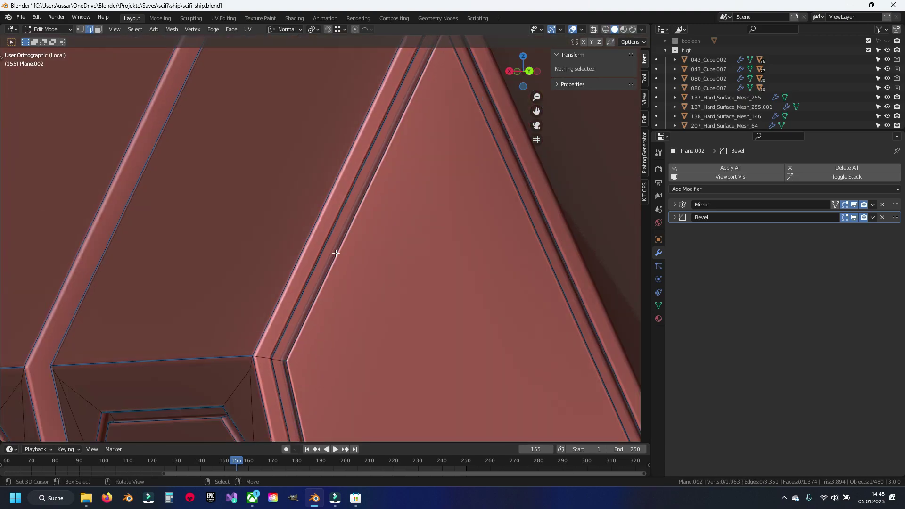
scroll(335, 253, "down", 5)
mouse_move(335, 253)
middle_mouse_down()
mouse_move(283, 248)
mouse_move(307, 228)
mouse_move(315, 175)
middle_mouse_up()
scroll(306, 250, "up", 3)
scroll(282, 248, "up", 5)
scroll(307, 229, "up", 2)
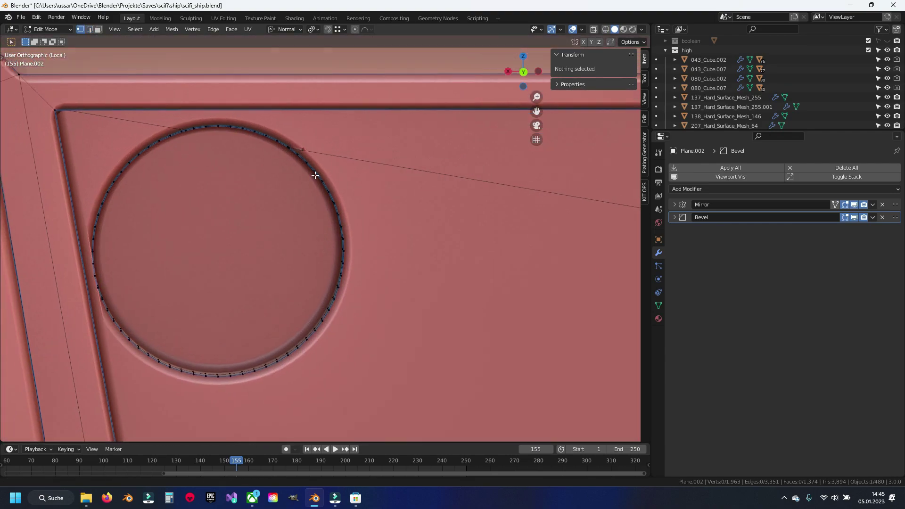
Step: Zoom in on a vertex on the round inset's rim to inspect the duplicates
middle_click_drag(285, 143, 304, 174, "shift")
left_click(304, 174)
scroll(308, 178, "up", 5)
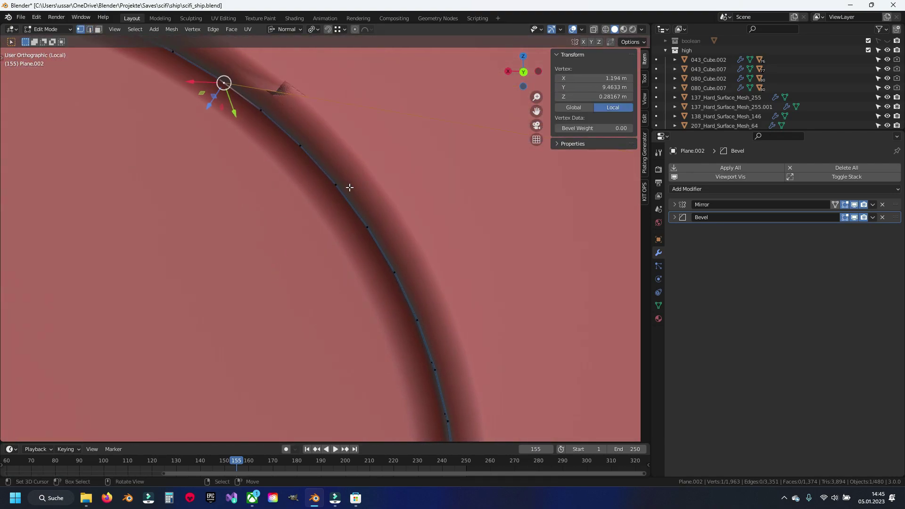
key("Escape")
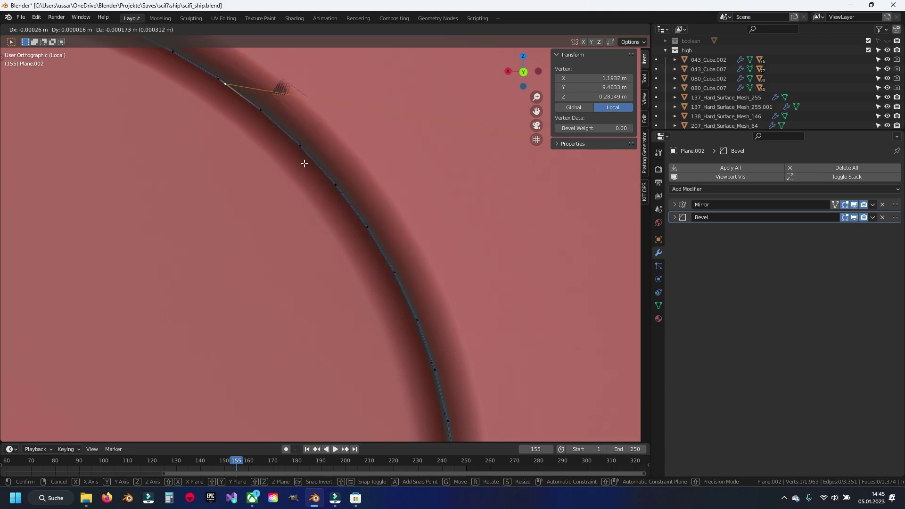
middle_click_drag(303, 161, 312, 196)
scroll(311, 196, "up", 2)
key("alt+a")
Step: Merge duplicate vertices by distance across the whole mesh from Quick Favorites
key("a")
key("q")
left_click(394, 151)
key("q")
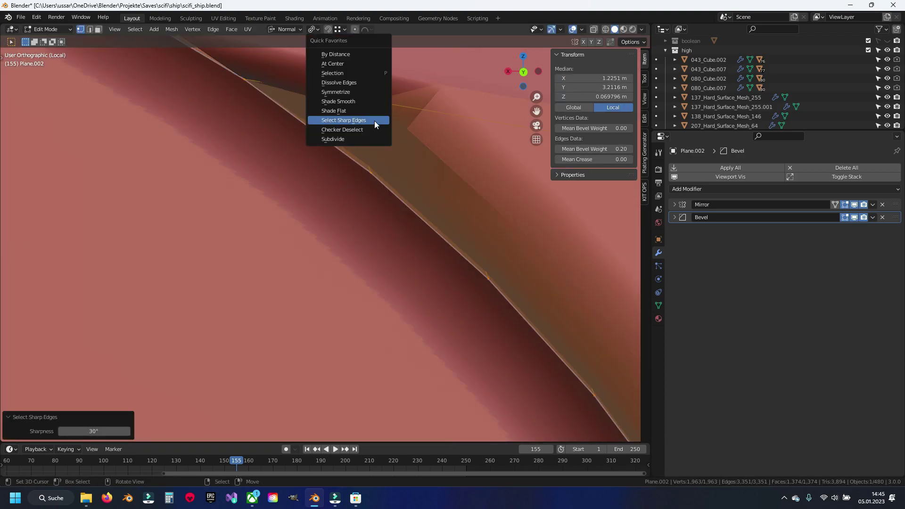
left_click(361, 54)
key("alt+a")
Step: Dissolve the stray edge crossing the panel beside the circular recess
scroll(372, 155, "down", 3)
middle_click_drag(372, 155, 366, 208)
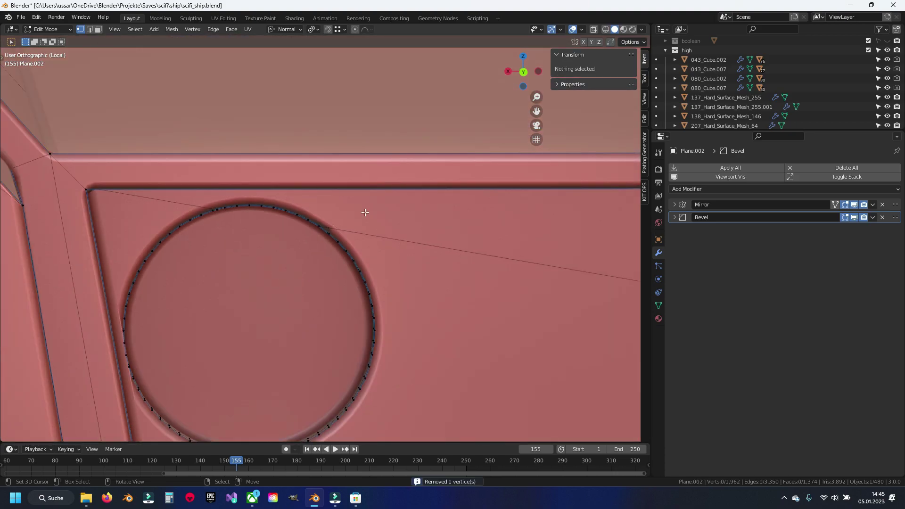
scroll(364, 213, "up", 3)
scroll(364, 213, "down", 3)
scroll(428, 252, "down", 2)
scroll(452, 264, "up", 3)
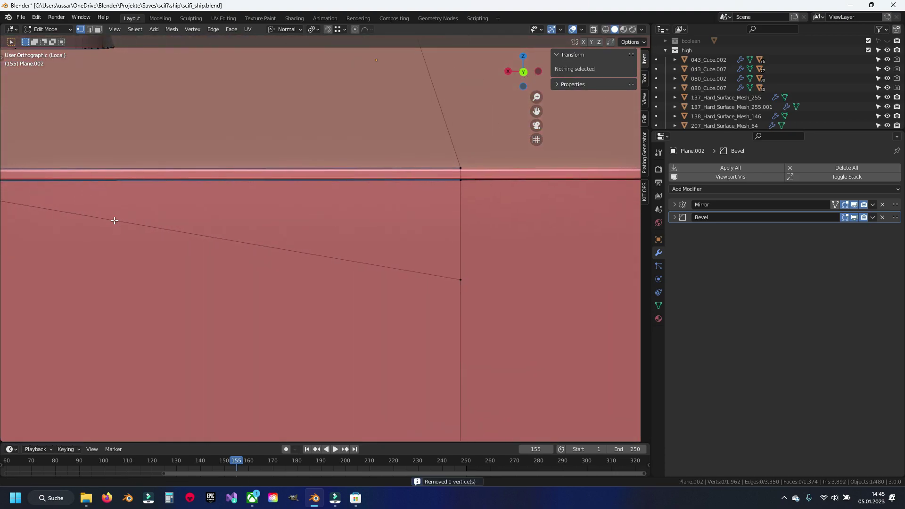
scroll(282, 227, "down", 3)
key("2")
left_click(282, 227)
key("x")
left_click(281, 227)
Step: Run Merge By Distance again on the whole mesh to remove the leftover duplicate vertex
middle_click_drag(282, 227, 278, 228)
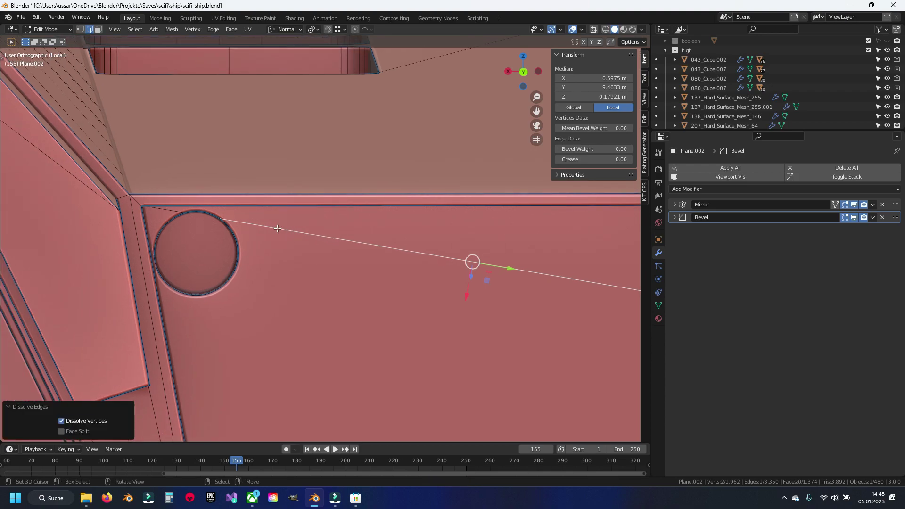
scroll(278, 228, "up", 2)
scroll(420, 262, "up", 2)
scroll(343, 245, "down", 2)
scroll(222, 220, "up", 5)
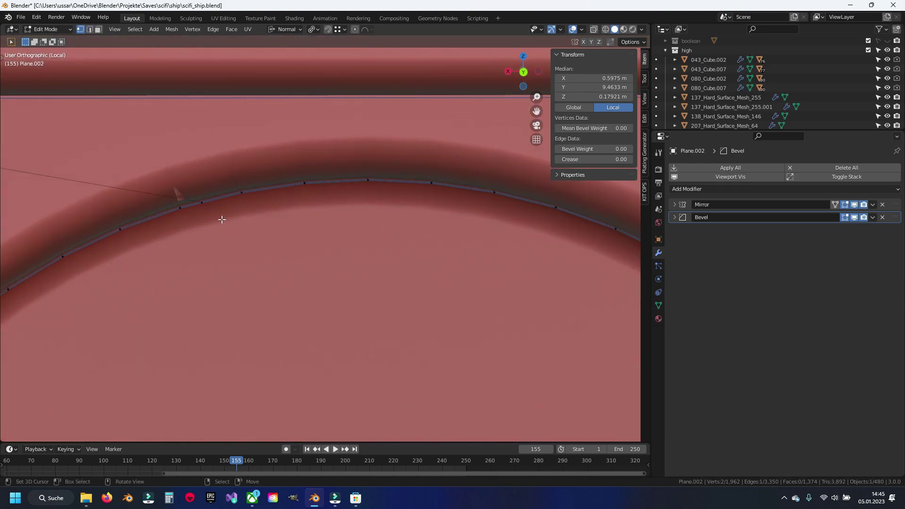
key("a")
key("q")
left_click(245, 228)
scroll(244, 228, "down", 3)
scroll(244, 228, "down", 2)
key("alt+a")
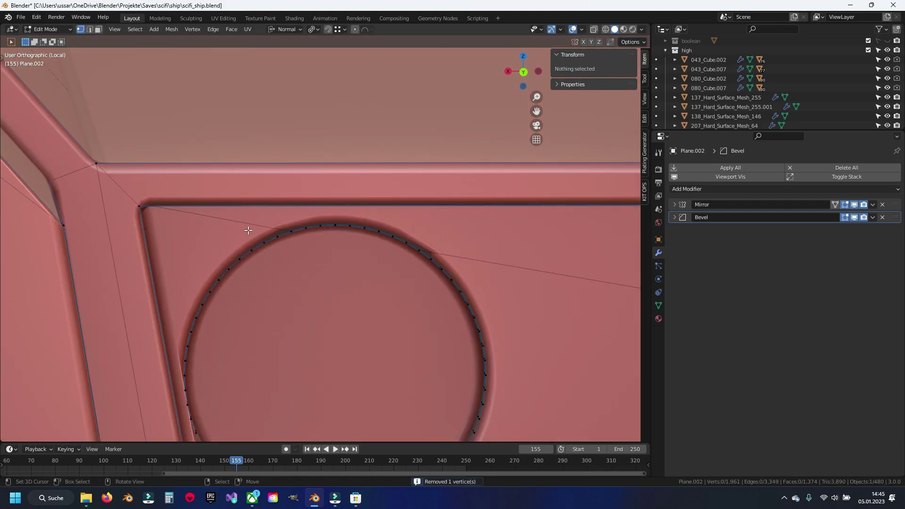
Step: Save scifi_ship.blend, then look over the slanted cutouts
scroll(248, 230, "down", 5)
mouse_move(248, 230)
middle_mouse_down("shift")
mouse_move(194, 103)
mouse_move(258, 200)
mouse_move(311, 311)
middle_mouse_up("shift")
scroll(299, 259, "up", 5)
scroll(297, 259, "down", 5)
key("ctrl+s")
scroll(337, 269, "up", 5)
mouse_move(337, 269)
middle_mouse_down("shift")
mouse_move(397, 198)
mouse_move(242, 157)
mouse_move(434, 228)
mouse_move(205, 329)
mouse_move(326, 130)
middle_mouse_up("shift")
scroll(205, 329, "down", 5)
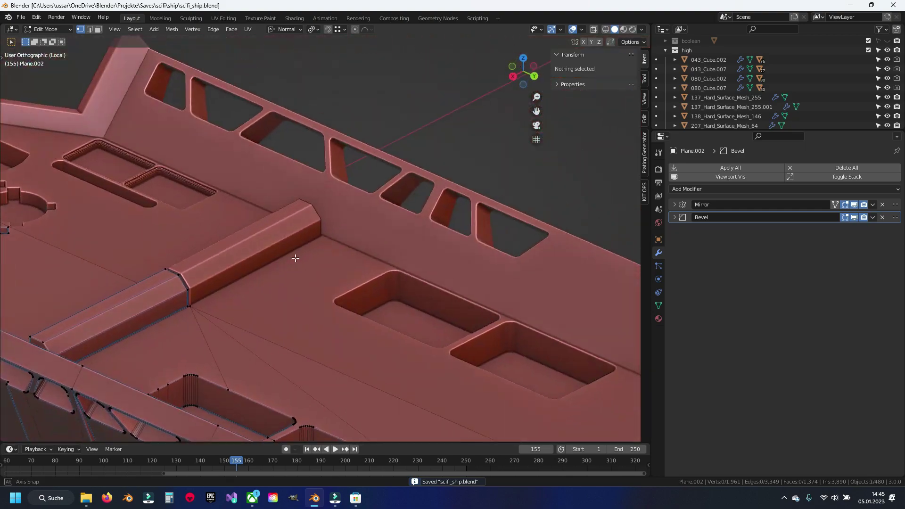
Step: Give a long hull-side edge a 0.3 bevel weight and preview it outside Edit Mode
scroll(325, 130, "up", 5)
key("2")
left_click(284, 257)
type(".35")
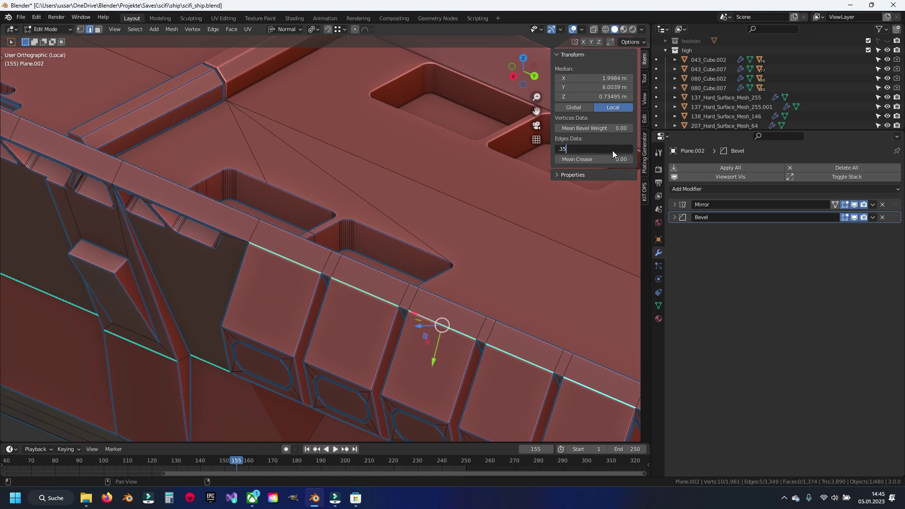
key("Return")
key("Tab")
scroll(278, 268, "up", 5)
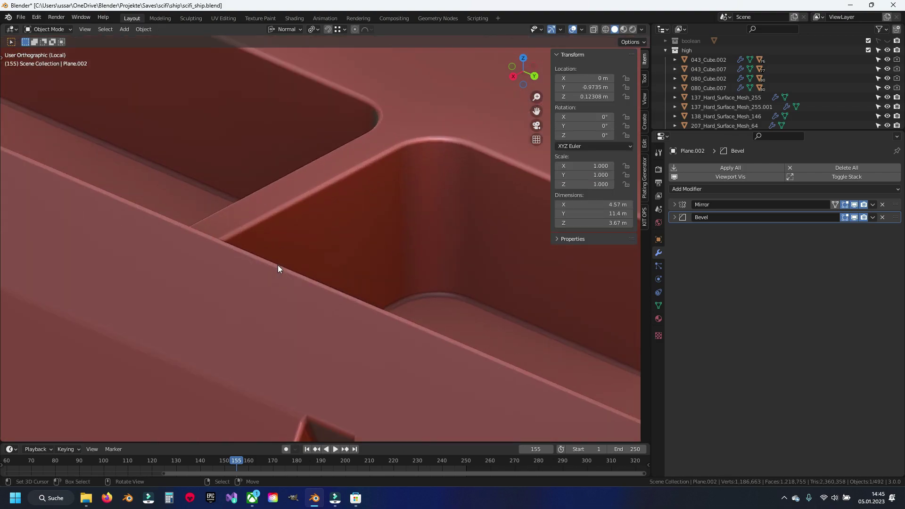
scroll(278, 266, "down", 5)
middle_click_drag(279, 266, 323, 214)
Step: Select the hull-side seam edge path below the angled panel row
key("Tab")
scroll(312, 251, "up", 3)
scroll(314, 269, "up", 2)
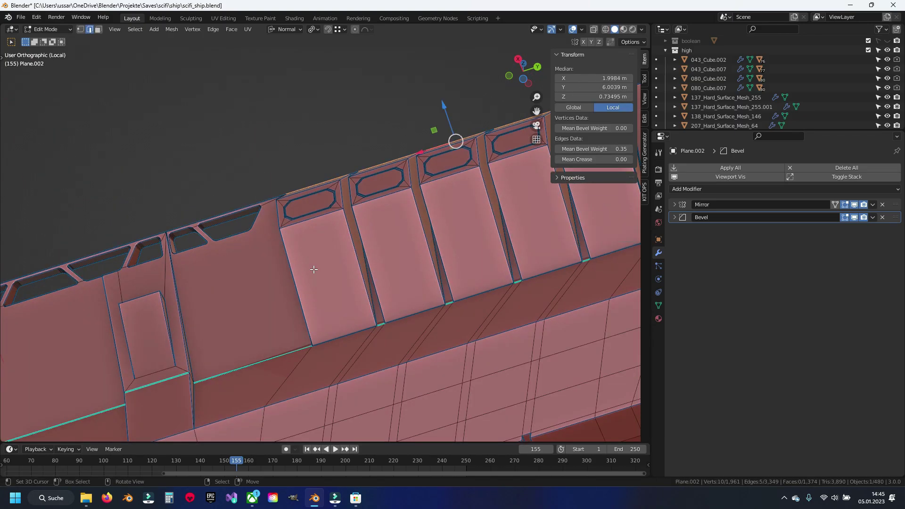
middle_click_drag(314, 269, 327, 333)
scroll(330, 283, "up", 2)
left_click(355, 219)
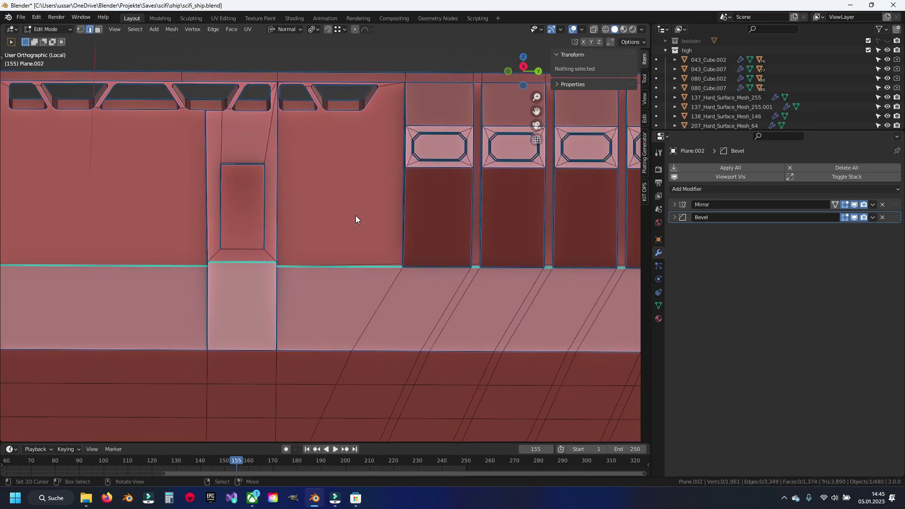
middle_click_drag(355, 219, 333, 247)
left_click(335, 274)
left_click(107, 265, "ctrl")
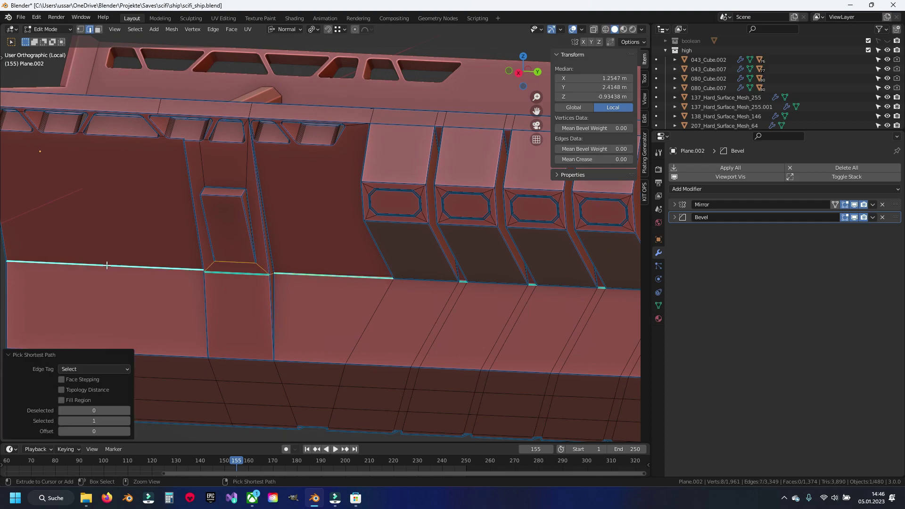
left_click(303, 286)
scroll(330, 264, "up", 3)
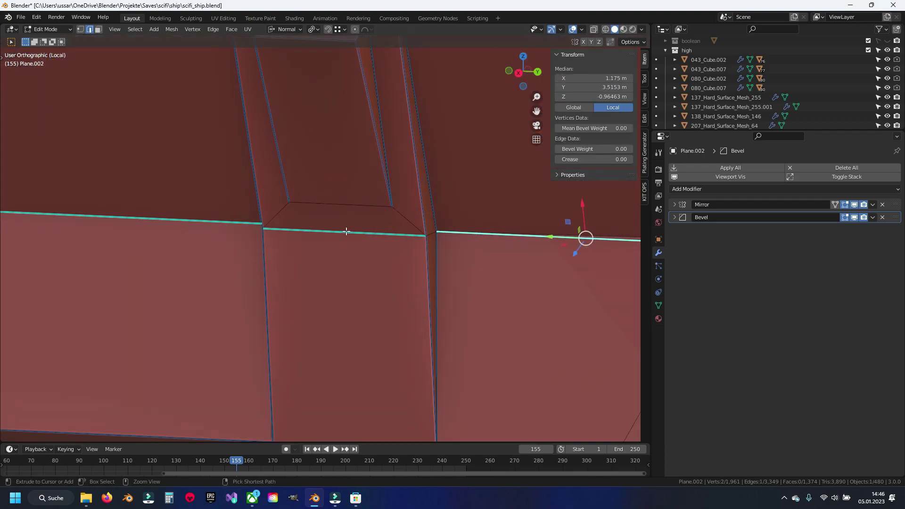
left_click(361, 239, "ctrl")
Step: Refine the seam selection, adding adjacent seam edges and dropping stray ones
scroll(361, 239, "down", 1)
scroll(361, 239, "up", 3)
middle_click_drag(364, 252, 302, 248)
scroll(303, 244, "up", 2)
left_click(288, 240, "ctrl")
scroll(289, 240, "down", 1)
left_click(244, 234, "shift")
scroll(302, 248, "up", 2)
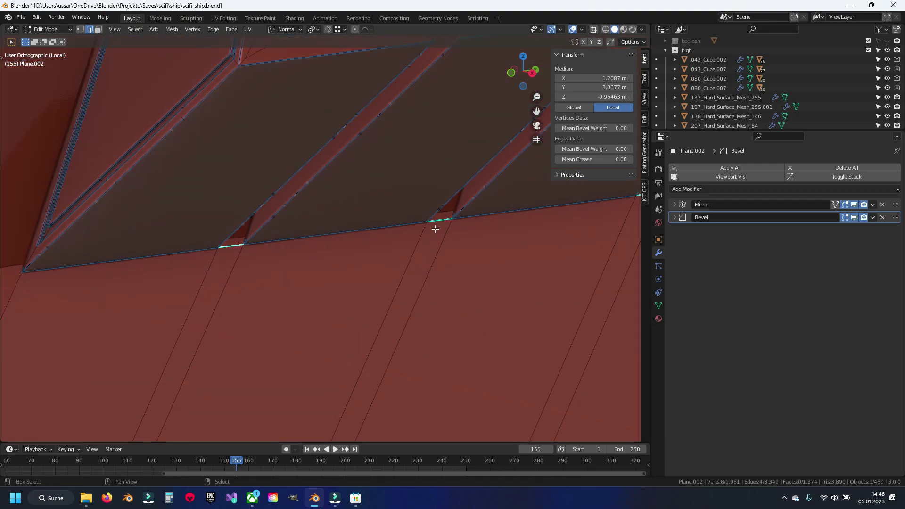
scroll(295, 263, "up", 2, "ctrl")
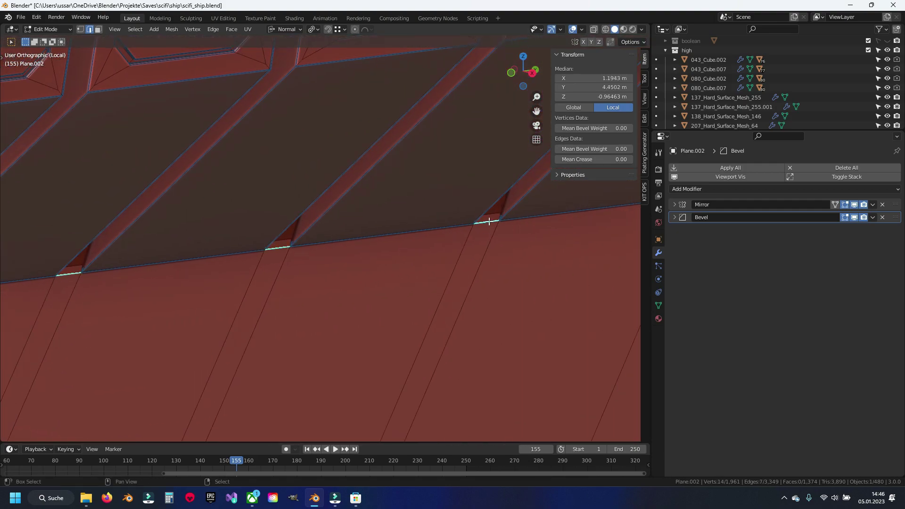
middle_click_drag(489, 222, 117, 303, "shift")
left_click(540, 251, "shift")
scroll(518, 249, "down", 2)
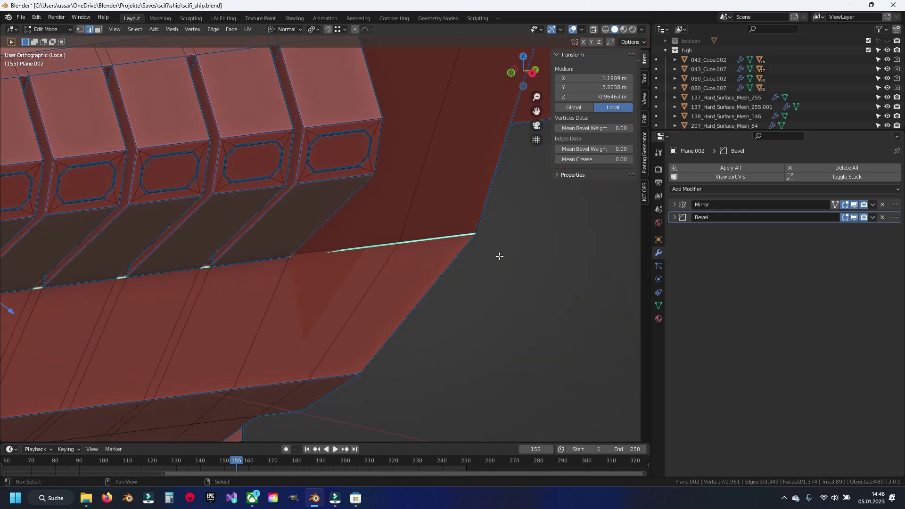
scroll(509, 198, "down", 1)
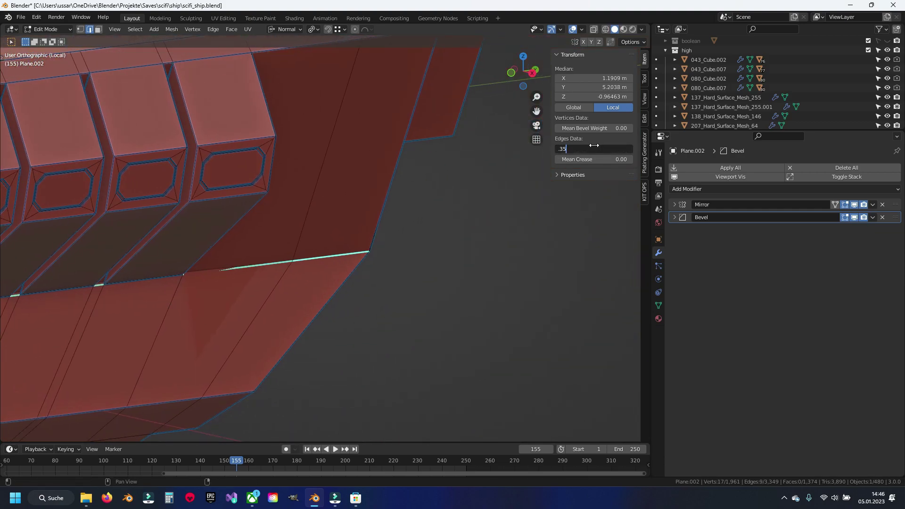
Step: Preview the 0.35-weighted hull seams, then clear the selection and save scifi_ship.blend
key("Tab")
scroll(310, 323, "up", 3)
mouse_move(310, 323)
middle_mouse_down()
mouse_move(205, 257)
mouse_move(317, 261)
middle_mouse_up()
scroll(321, 273, "up", 3)
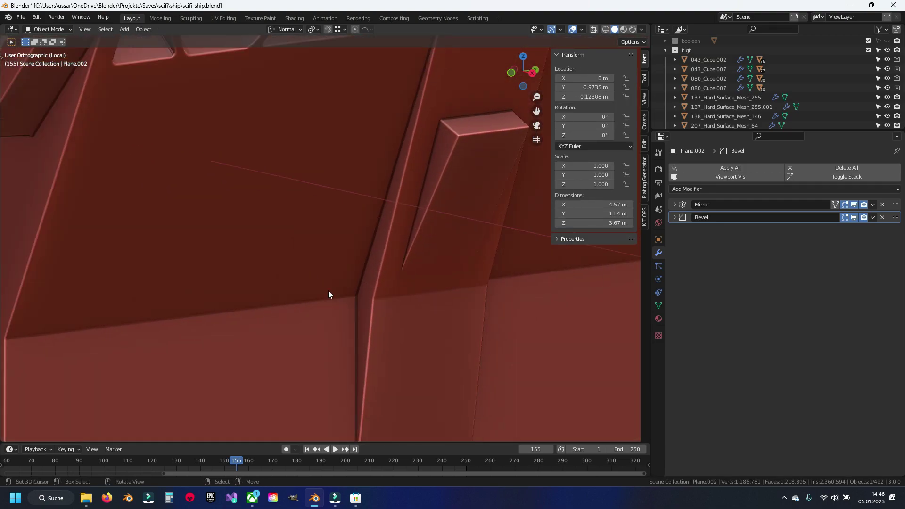
key("Tab")
scroll(311, 283, "down", 3)
key("alt+a")
key("ctrl+s")
middle_click_drag(278, 266, 459, 254)
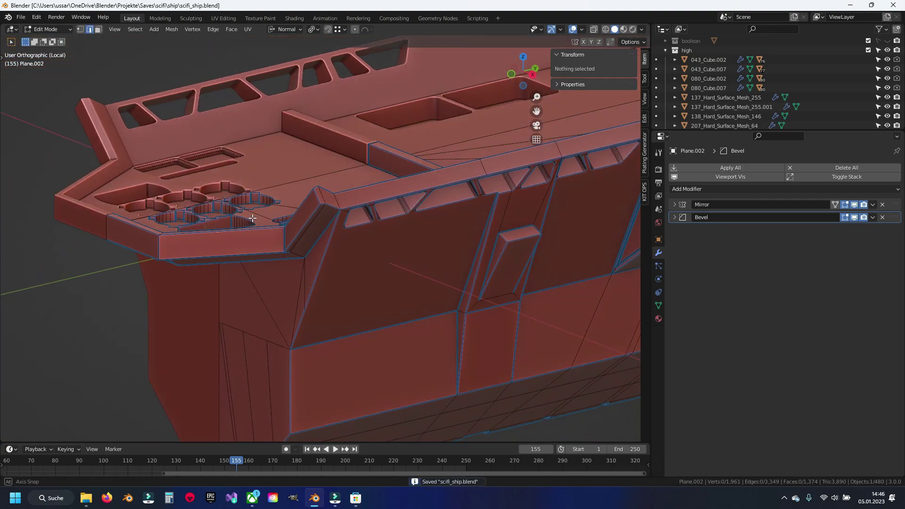
Step: Toggle out of and back into Edit Mode to check the deck recess bevels
scroll(333, 242, "up", 2)
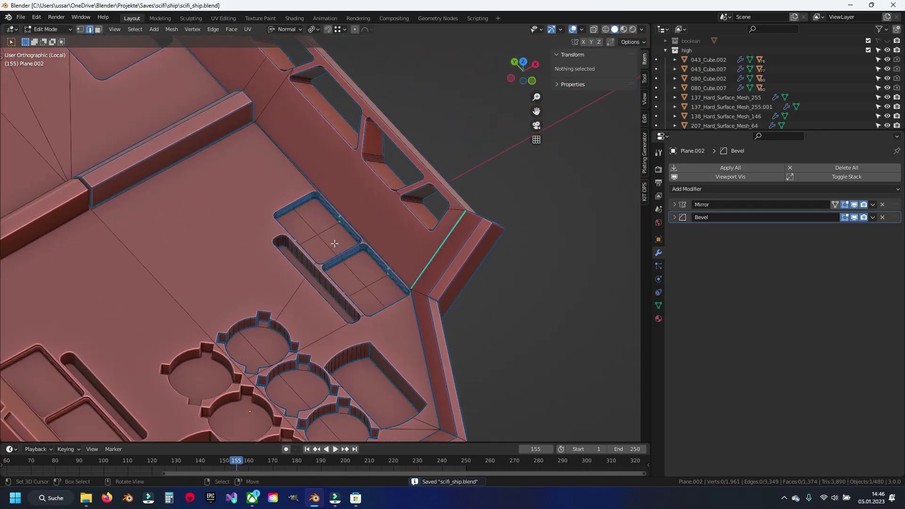
scroll(259, 208, "up", 3)
mouse_move(258, 208)
middle_mouse_down()
mouse_move(182, 271)
mouse_move(275, 215)
mouse_move(269, 189)
mouse_move(320, 188)
mouse_move(247, 191)
middle_mouse_up()
key("Tab")
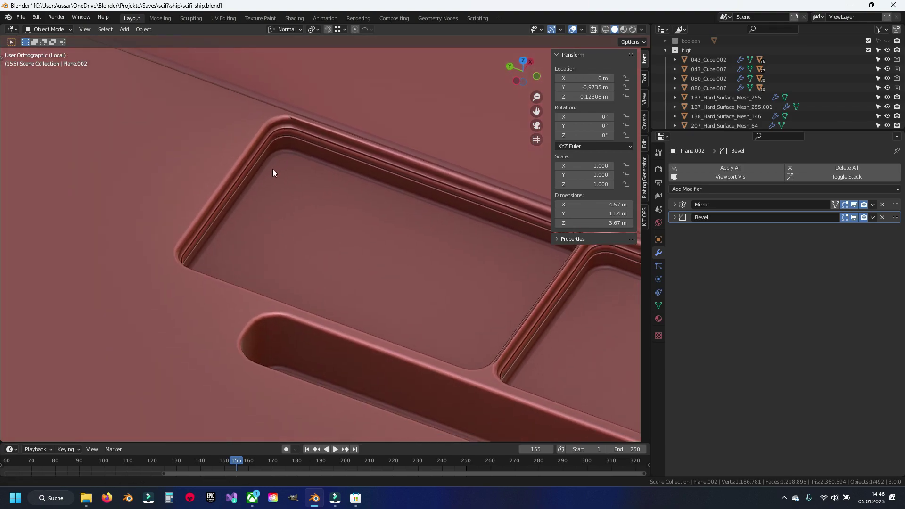
scroll(273, 168, "up", 4)
key("Tab")
scroll(278, 236, "up", 3)
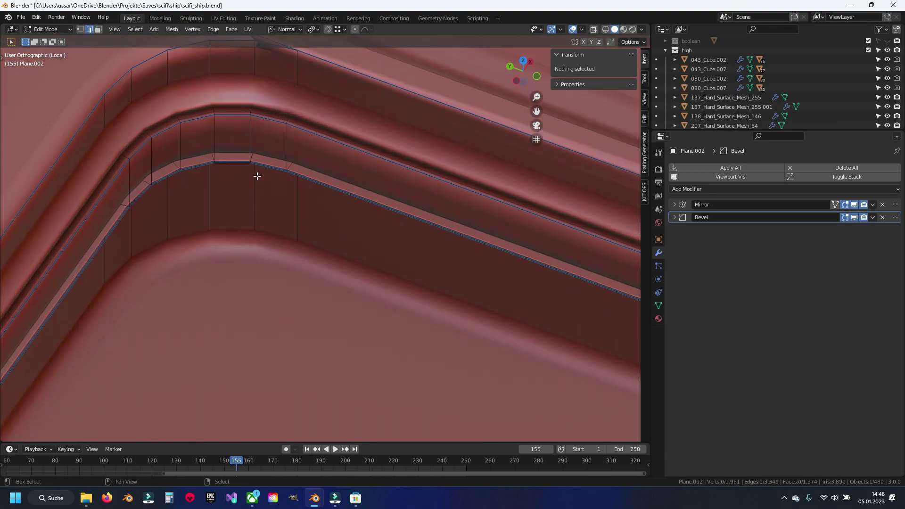
Step: Turn off the Bevel modifier's Edit Mode display and select the groove's upper edge loop
left_click(855, 218)
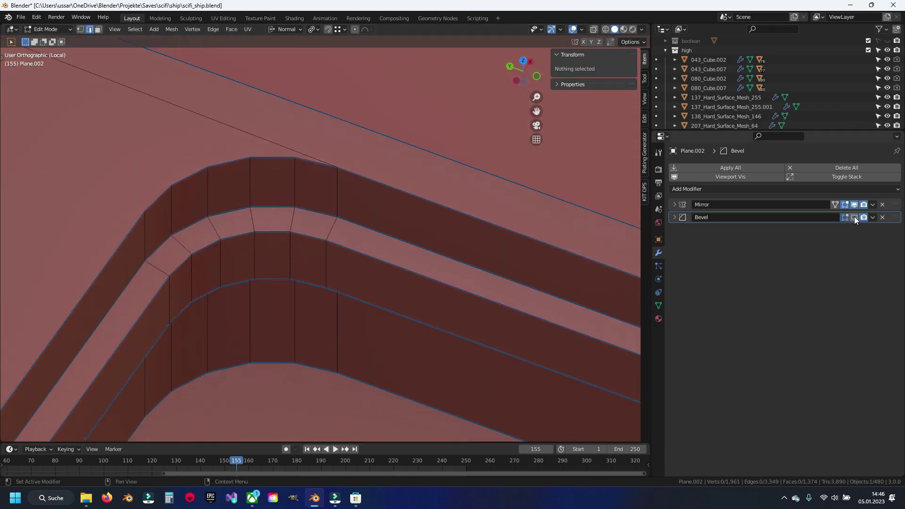
left_click(278, 200, "alt")
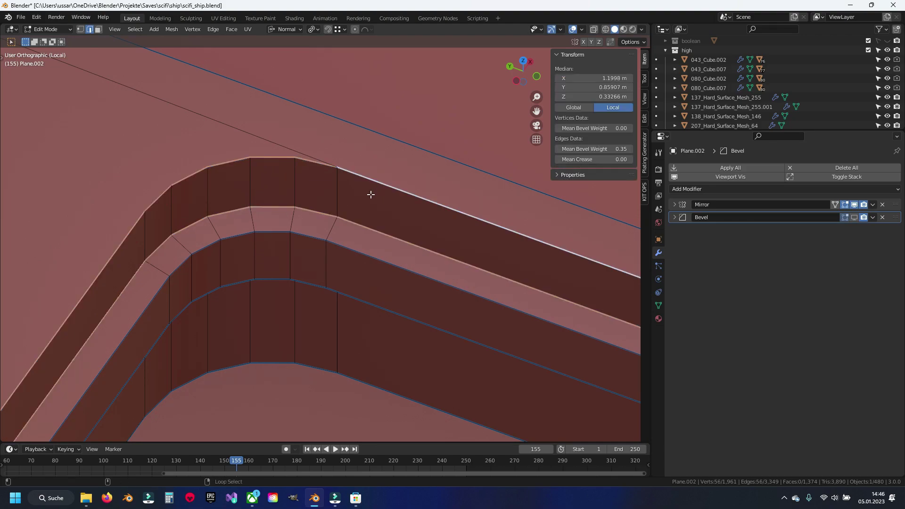
scroll(306, 356, "down", 5)
mouse_move(306, 356)
middle_mouse_down()
mouse_move(182, 262)
mouse_move(244, 314)
mouse_move(302, 169)
middle_mouse_up()
Step: Add another groove edge loop near the rectangular pocket corner to the selection
scroll(347, 172, "up", 2)
mouse_move(336, 140)
middle_mouse_down()
mouse_move(369, 285)
mouse_move(404, 263)
mouse_move(400, 273)
mouse_move(426, 275)
mouse_move(457, 247)
middle_mouse_up()
mouse_move(299, 161)
middle_mouse_down("shift")
mouse_move(276, 299)
mouse_move(309, 297)
middle_mouse_up("shift")
scroll(311, 299, "up", 3)
scroll(310, 308, "up", 3)
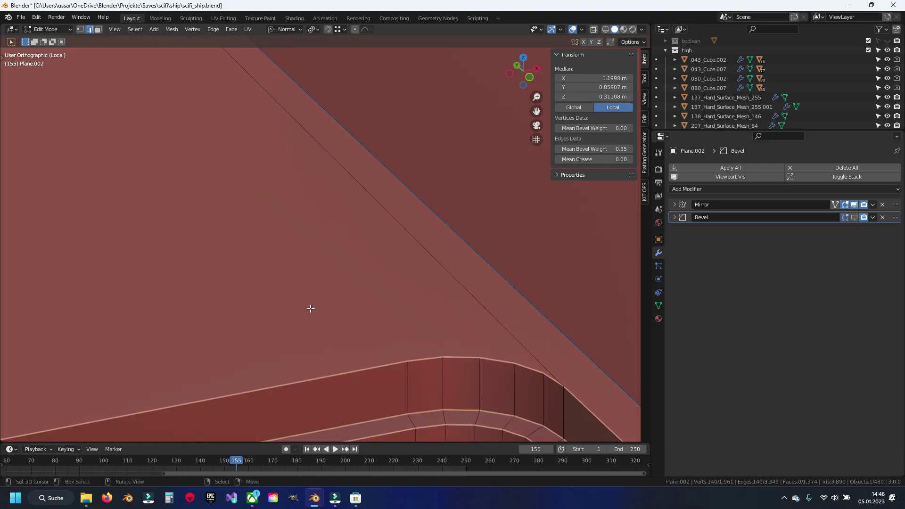
scroll(306, 330, "down", 4)
scroll(330, 266, "up", 2)
left_click(269, 288, "alt+shift")
Step: Inspect the pocket walls and groove T-junction, toggling see-through shading to check hidden edges
scroll(269, 289, "down", 5)
mouse_move(269, 288)
middle_mouse_down()
mouse_move(384, 272)
mouse_move(283, 254)
middle_mouse_up()
scroll(349, 263, "up", 4)
key("shift+z")
scroll(244, 246, "up", 2)
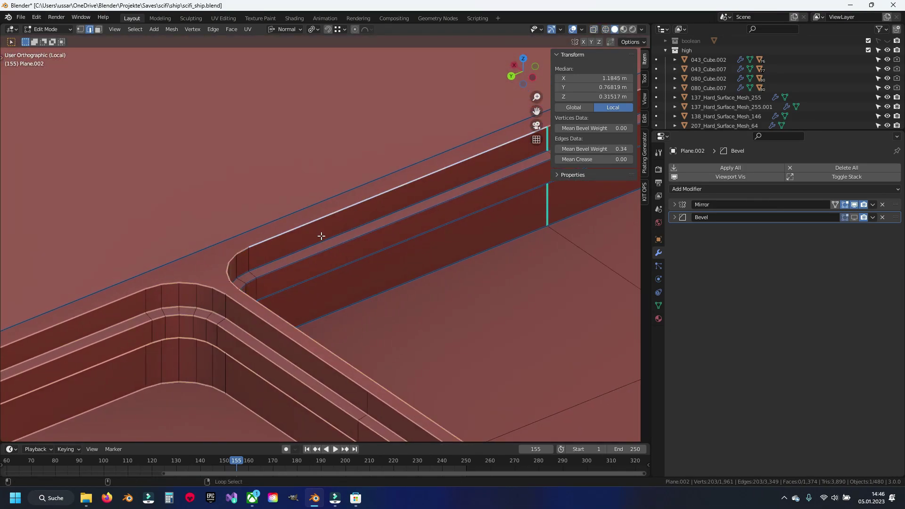
middle_click_drag(342, 295, 254, 336, "shift")
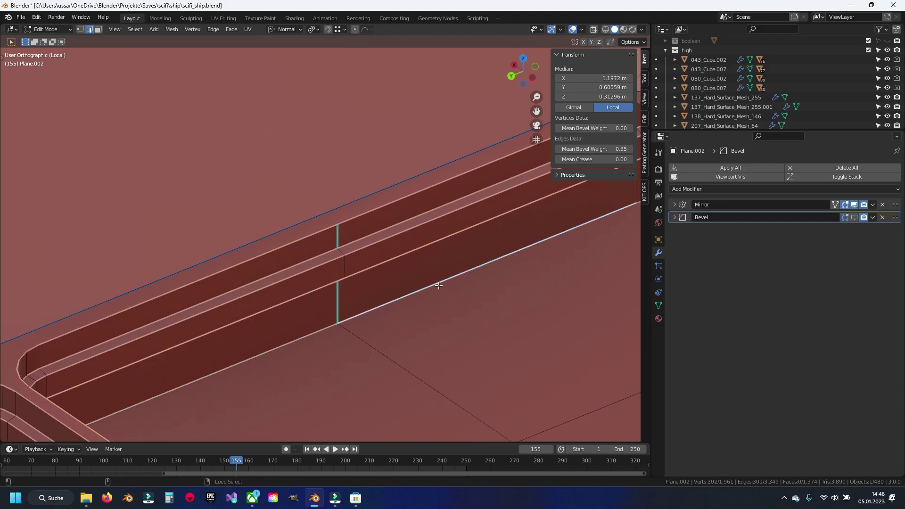
key("shift+z")
scroll(305, 305, "up", 2)
key("shift+z")
scroll(357, 274, "down", 4)
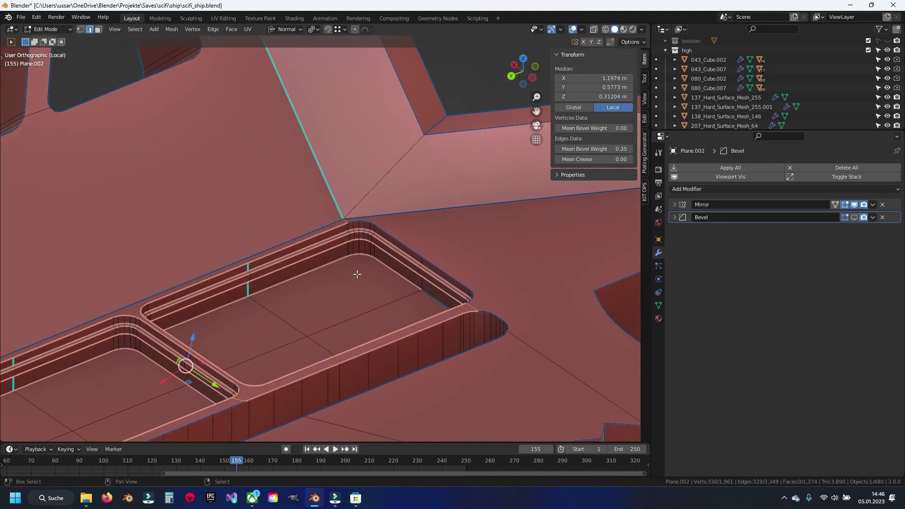
scroll(437, 296, "down", 5)
mouse_move(297, 309)
middle_mouse_down()
mouse_move(366, 309)
mouse_move(360, 299)
middle_mouse_up()
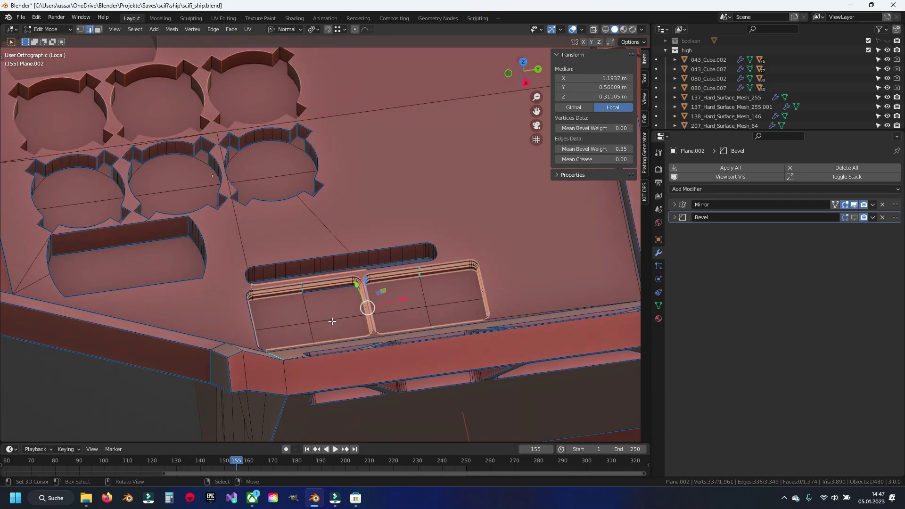
scroll(352, 372, "up", 5)
middle_click_drag(352, 372, 292, 258, "shift")
scroll(275, 268, "down", 3)
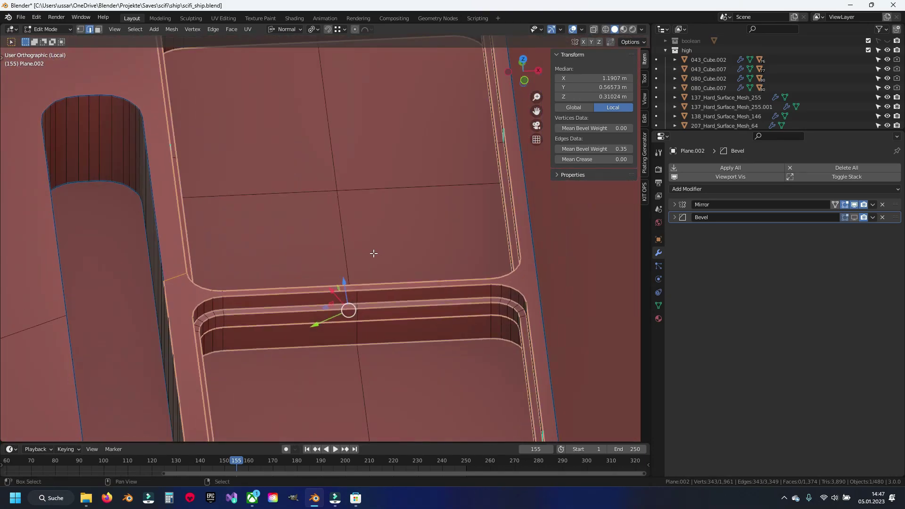
scroll(358, 226, "up", 3)
middle_click_drag(330, 212, 358, 181)
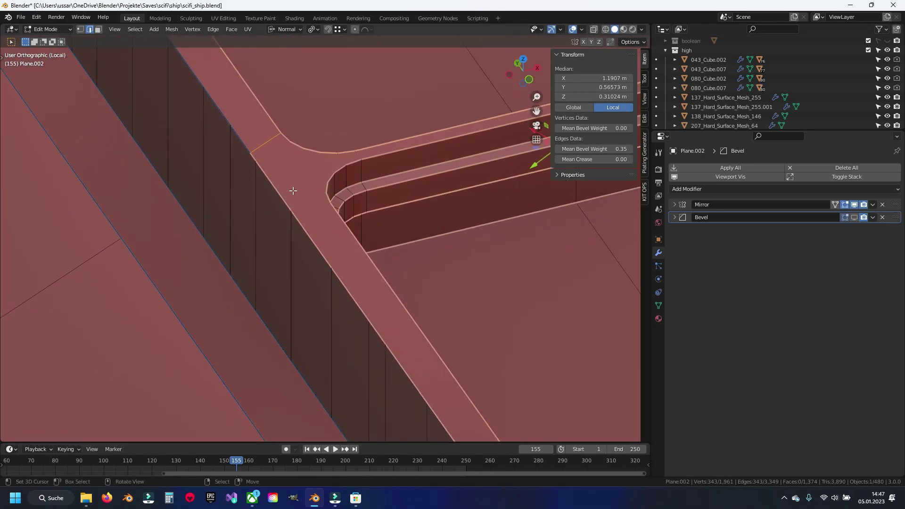
scroll(276, 168, "down", 2)
middle_click_drag(418, 200, 347, 234, "shift")
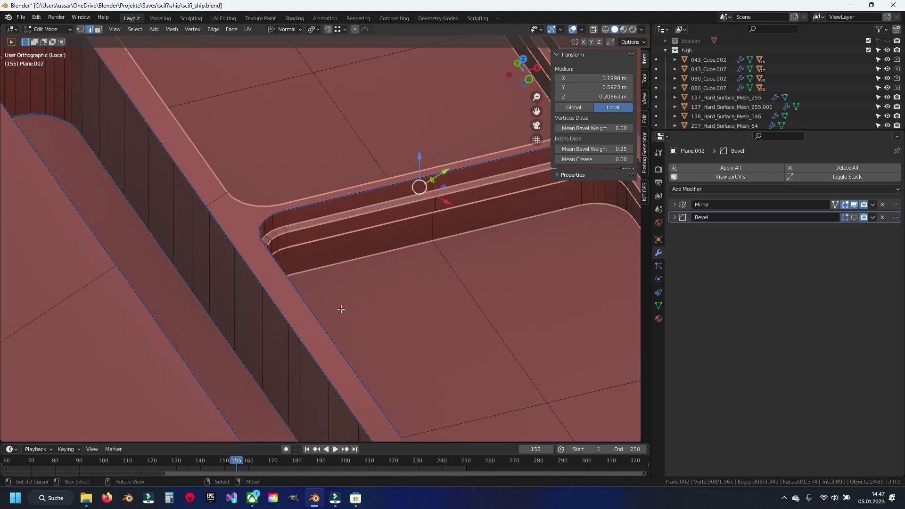
Step: Extend the edge selection along the groove's upper edge to the corner
left_click(286, 210, "ctrl")
middle_click_drag(555, 200, 321, 217, "shift")
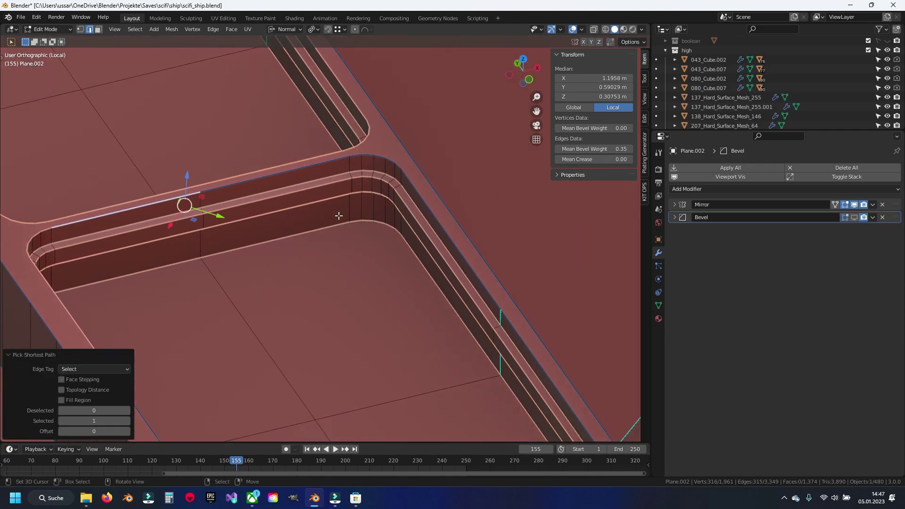
scroll(418, 192, "down", 3)
middle_click_drag(232, 239, 283, 325)
scroll(409, 139, "up", 3)
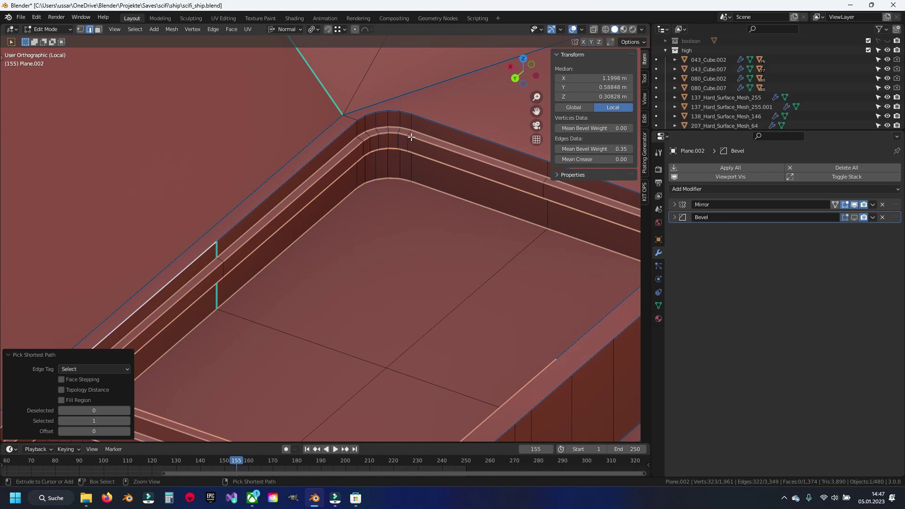
scroll(456, 171, "down", 5, "ctrl")
middle_click_drag(434, 311, 507, 285, "shift")
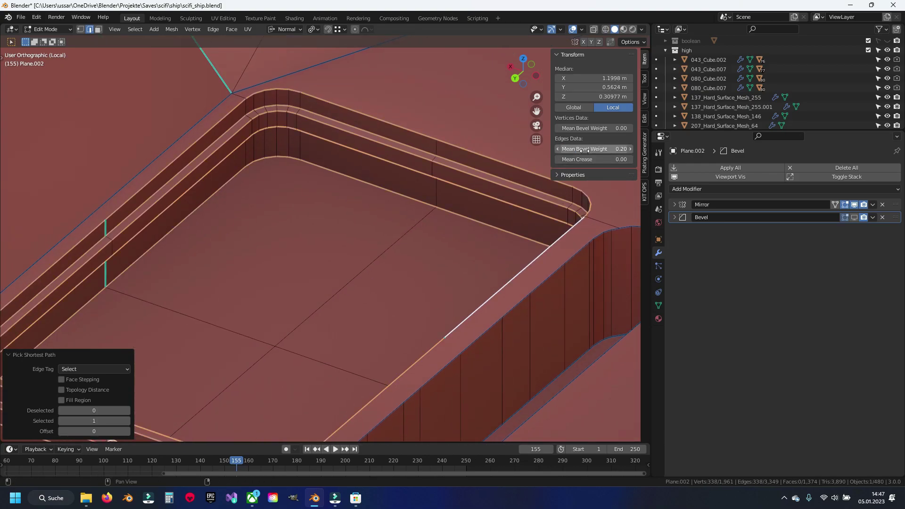
Step: Show the Bevel modifier result in Edit Mode and view the recessed panels
left_click(855, 217)
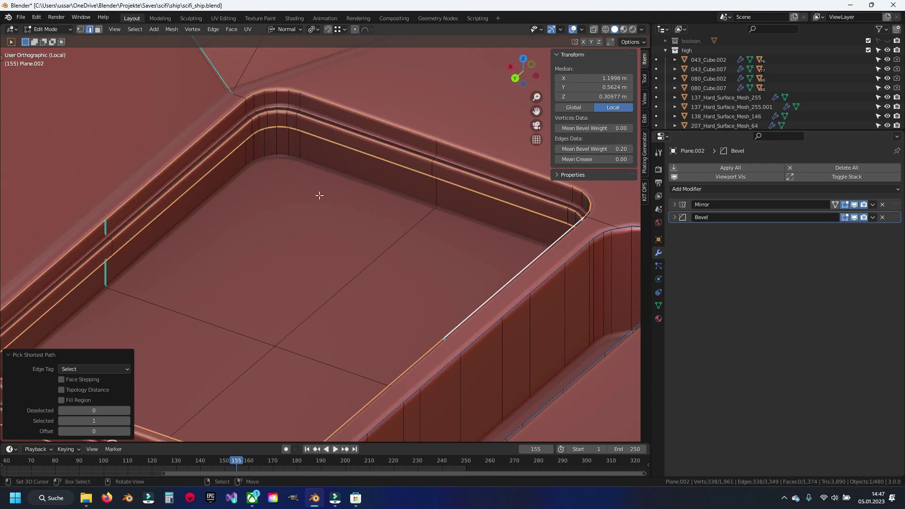
scroll(319, 195, "down", 6)
middle_click_drag(319, 195, 274, 276)
scroll(274, 276, "up", 5)
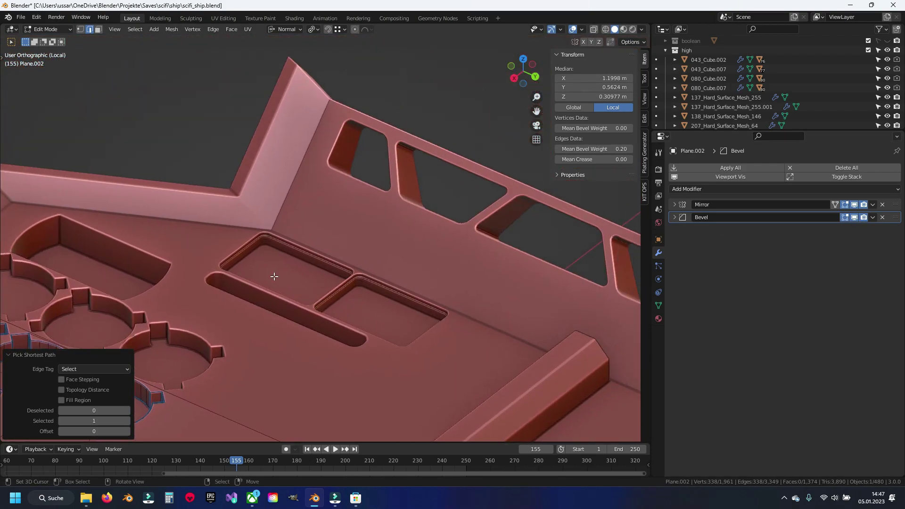
scroll(273, 276, "up", 4)
scroll(319, 204, "up", 3)
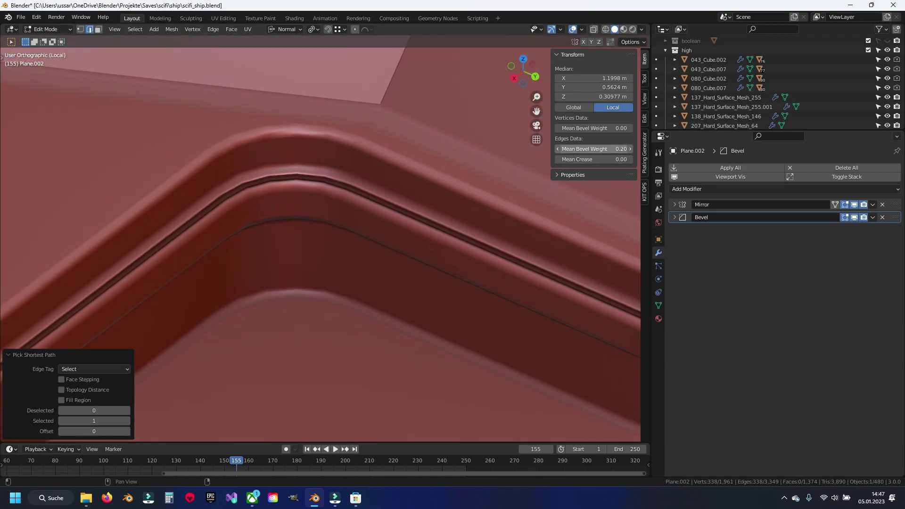
type(".15")
type("0.15")
Step: Set the selected groove edges' mean bevel weight to 0.15
key("Return")
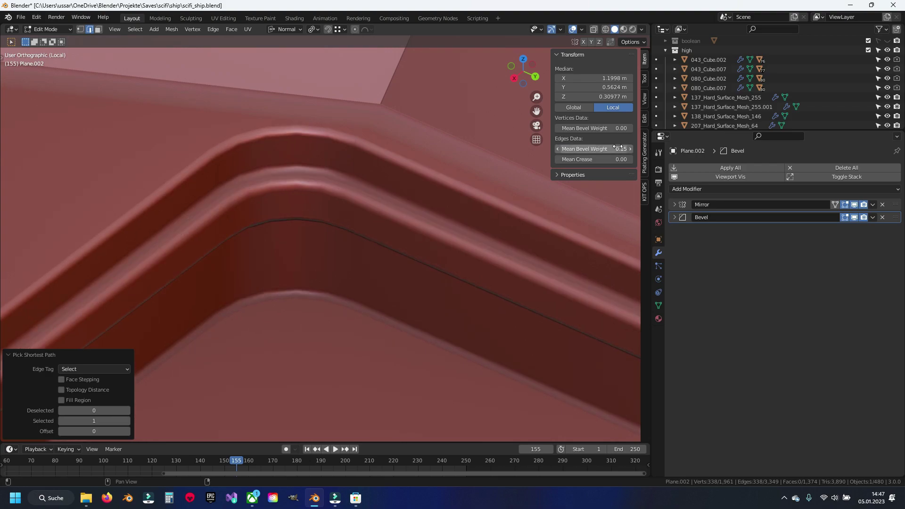
scroll(222, 228, "down", 4)
scroll(344, 204, "down", 2)
scroll(317, 260, "up", 3)
mouse_move(317, 260)
middle_mouse_down()
mouse_move(268, 279)
mouse_move(241, 268)
middle_mouse_up()
scroll(277, 234, "up", 2)
scroll(295, 234, "up", 2)
scroll(354, 229, "up", 3)
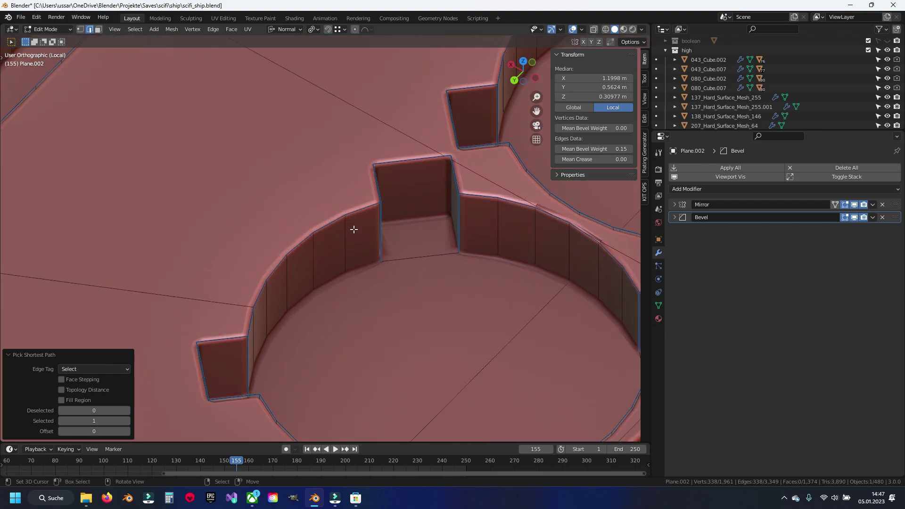
Step: Clear the groove selection and dissolve the stray edge at the notch corner
scroll(354, 229, "down", 3)
scroll(329, 299, "down", 2)
mouse_move(344, 202)
middle_mouse_down("shift")
mouse_move(191, 312)
mouse_move(249, 281)
middle_mouse_up("shift")
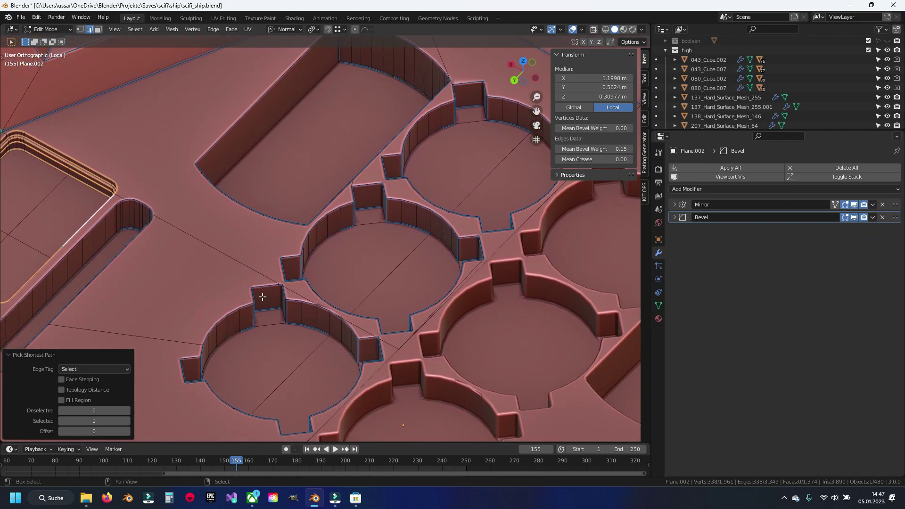
scroll(249, 281, "up", 2)
scroll(313, 233, "up", 1)
scroll(353, 307, "up", 2)
left_click(296, 285)
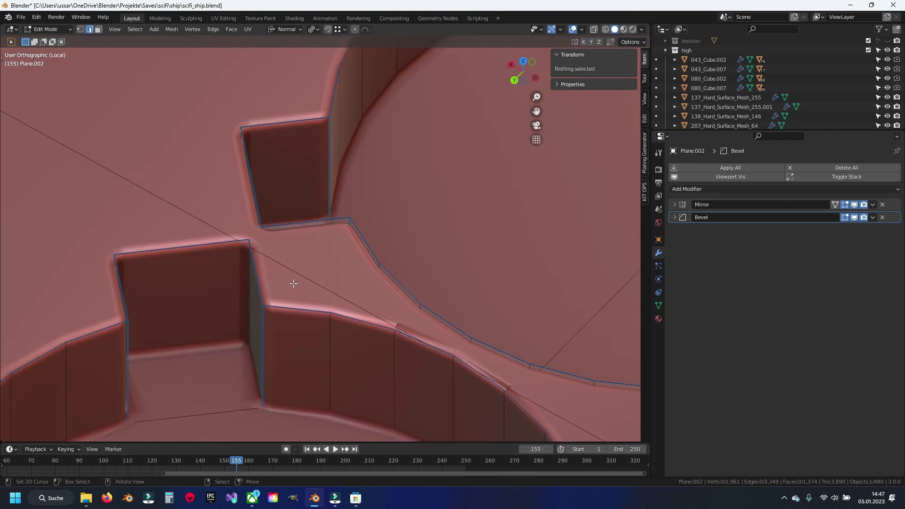
key("x")
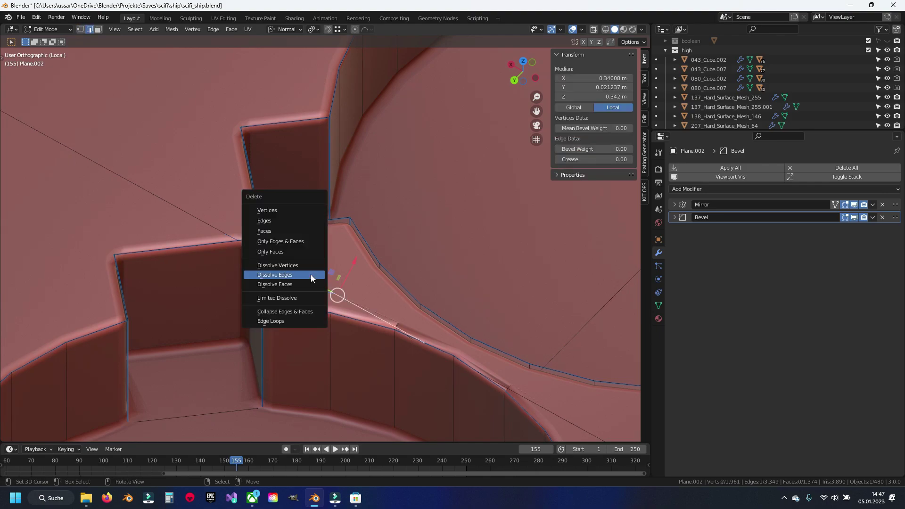
left_click(314, 276)
Step: Delete the leftover vertex at the notch
key("1")
left_click(237, 238)
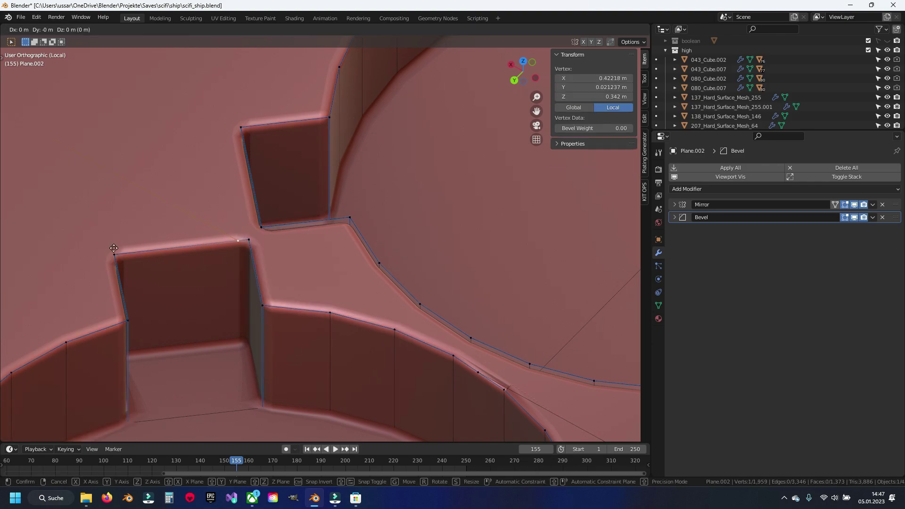
left_click(114, 247)
left_click(238, 240)
key("x")
Step: Dissolve the diagonal edge at the next notch
mouse_move(230, 239)
middle_mouse_down()
mouse_move(242, 194)
mouse_move(460, 247)
mouse_move(295, 256)
mouse_move(330, 264)
middle_mouse_up()
key("2")
left_click(304, 253)
key("x")
key("1")
left_click(316, 256)
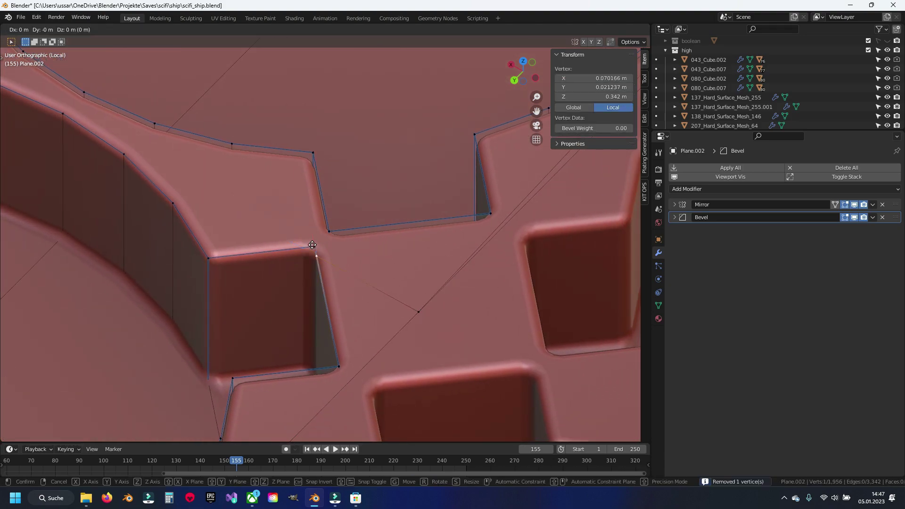
left_click(344, 256)
Step: Dissolve another stray edge at the notch
key("2")
left_click(415, 305)
key("x")
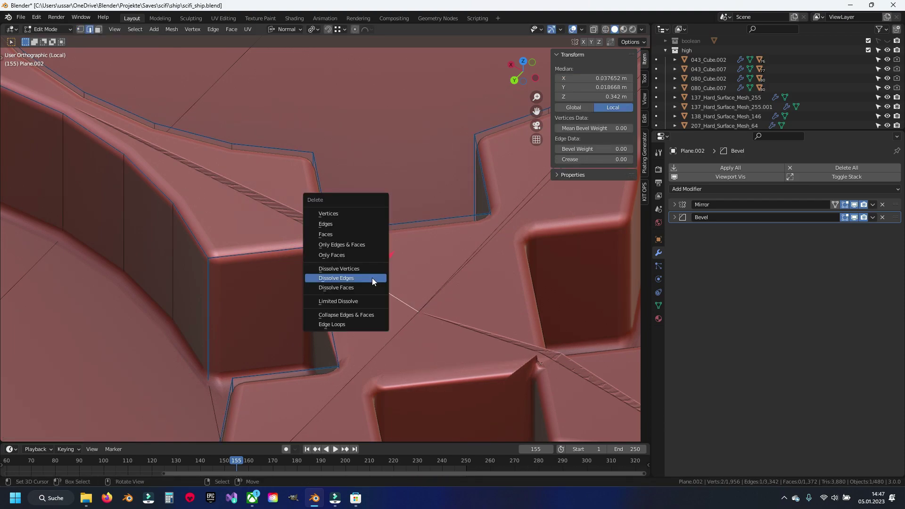
left_click(371, 278)
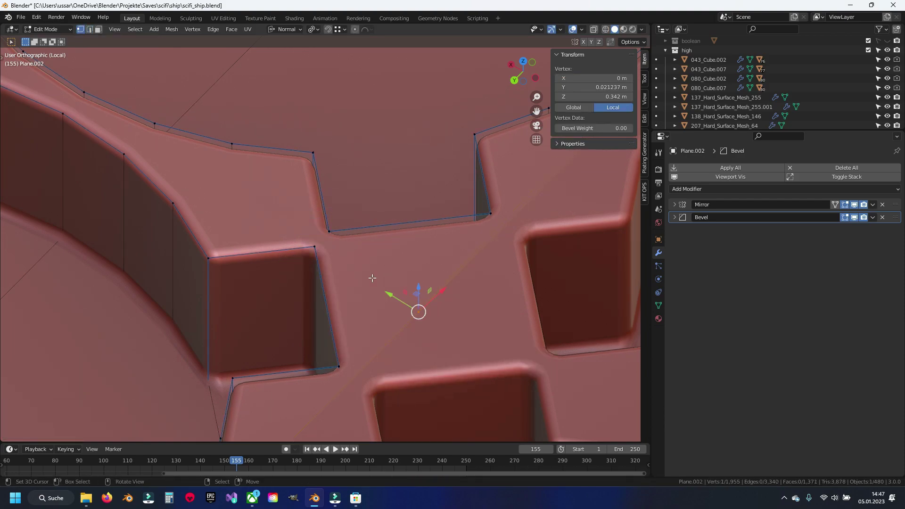
Step: Save scifi_ship.blend and zoom into the notch above the circular cutout
scroll(372, 278, "down", 4)
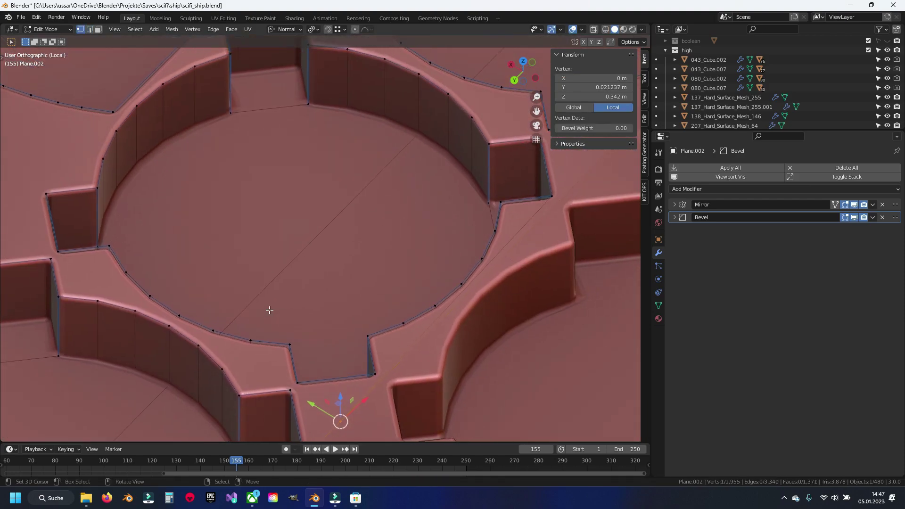
key("ctrl+s")
mouse_move(269, 309)
middle_mouse_down("shift")
mouse_move(301, 282)
mouse_move(328, 281)
middle_mouse_up("shift")
scroll(278, 245, "up", 3)
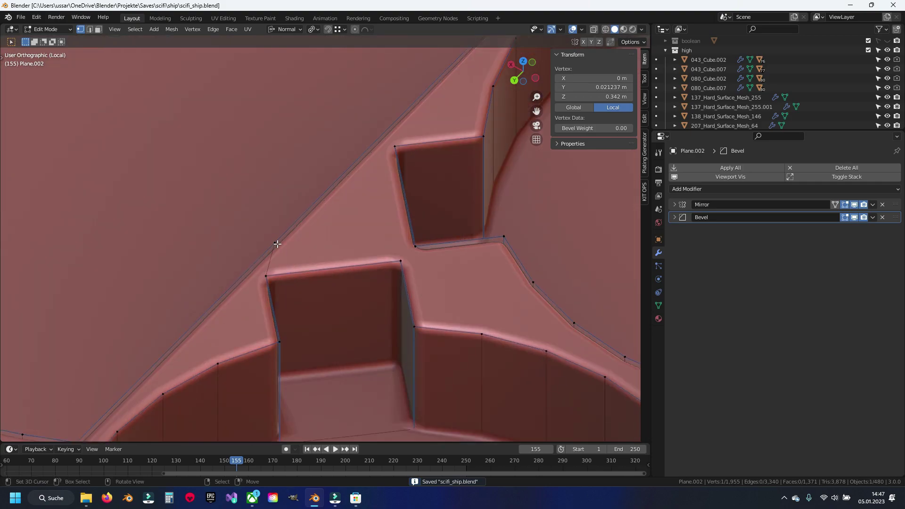
scroll(272, 241, "down", 5)
scroll(226, 287, "up", 2)
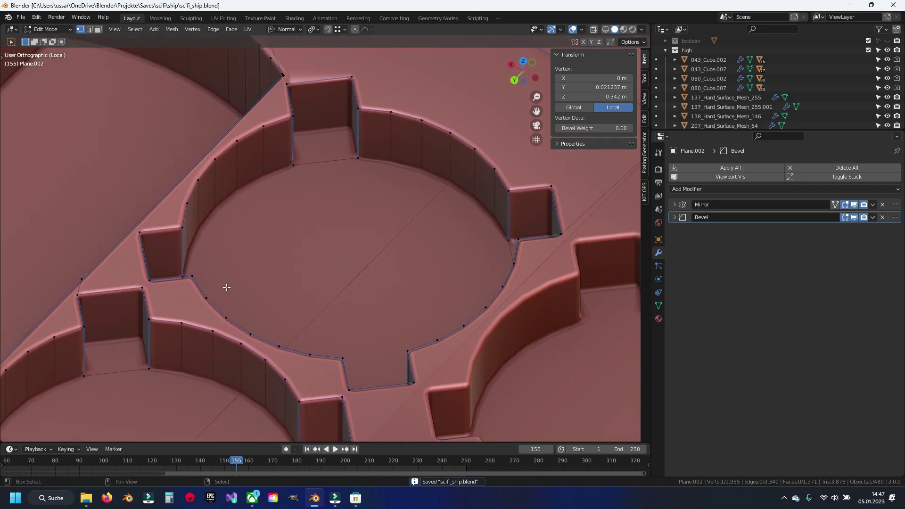
scroll(226, 287, "up", 2)
middle_click_drag(268, 199, 317, 298, "shift")
scroll(312, 266, "up", 2)
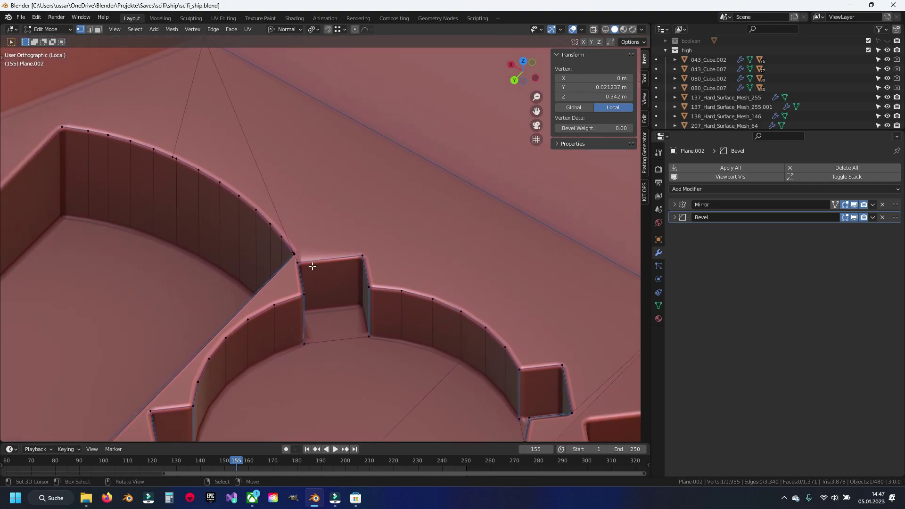
scroll(312, 267, "up", 3)
scroll(269, 267, "up", 2)
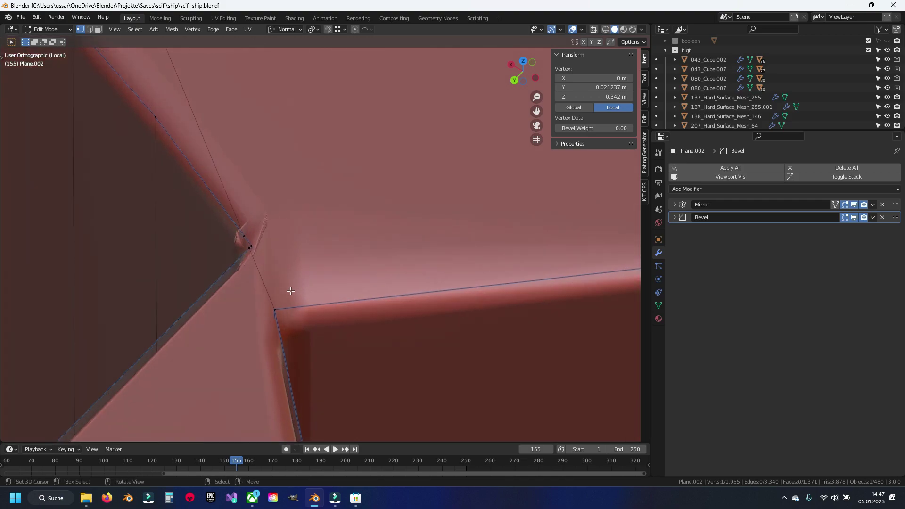
Step: Merge the overlapping corner vertices by distance and dissolve the corner edges
left_click(258, 246)
key("m")
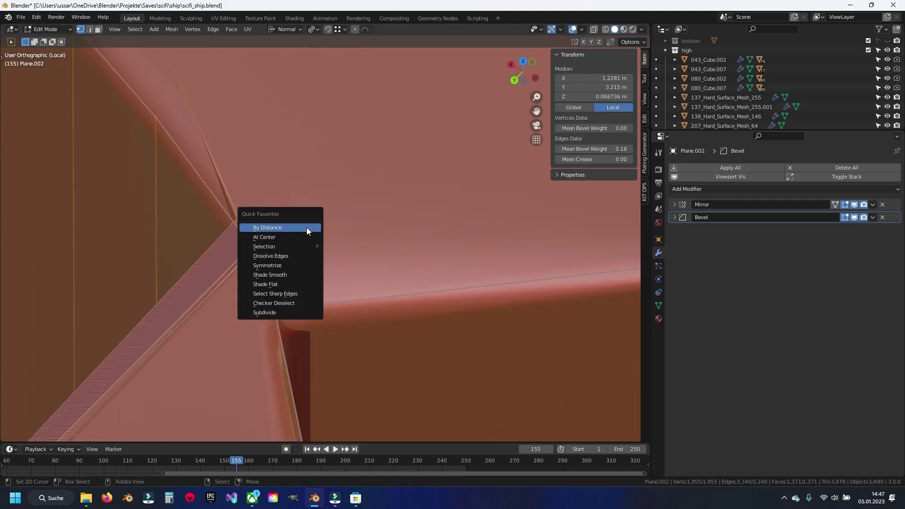
left_click(306, 227)
scroll(235, 188, "down", 3)
key("x")
left_click(380, 174)
Step: Slide the curved-wall vertex and merge the doubled vertices into one
scroll(392, 293, "up", 2)
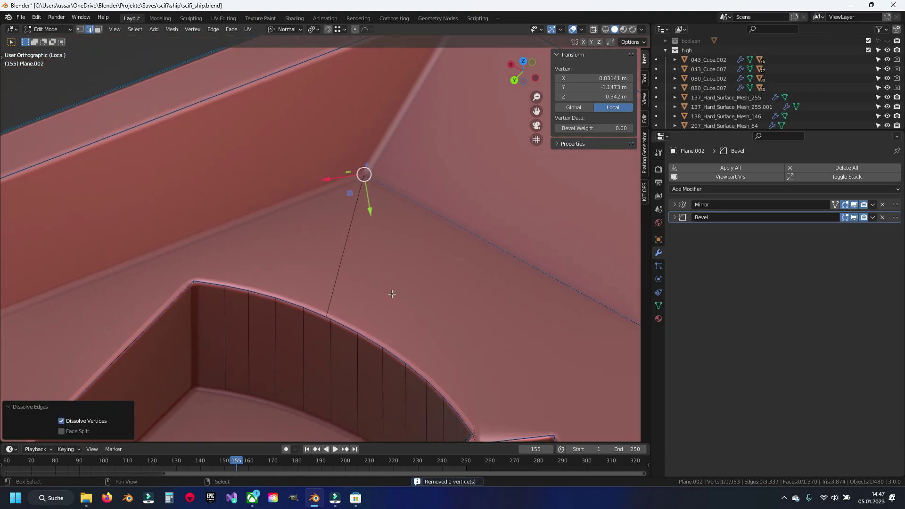
middle_click_drag(392, 293, 320, 257, "shift")
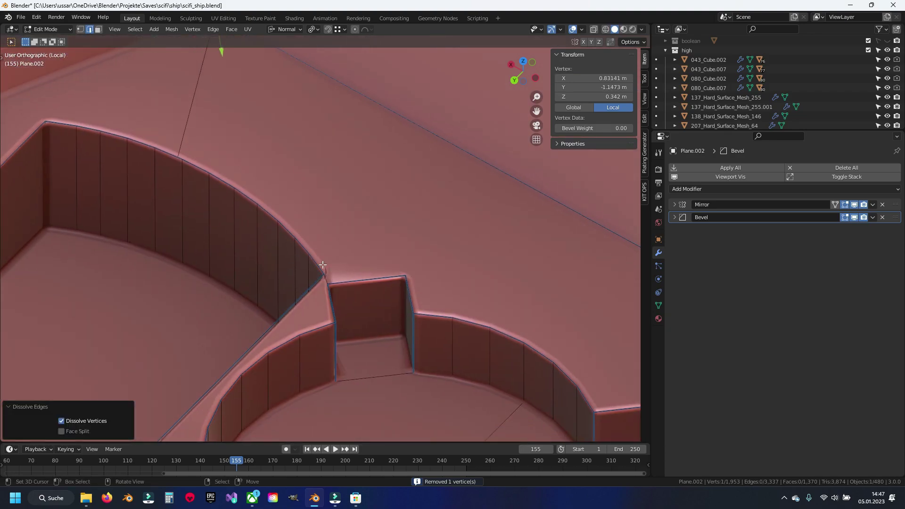
scroll(283, 235, "up", 3)
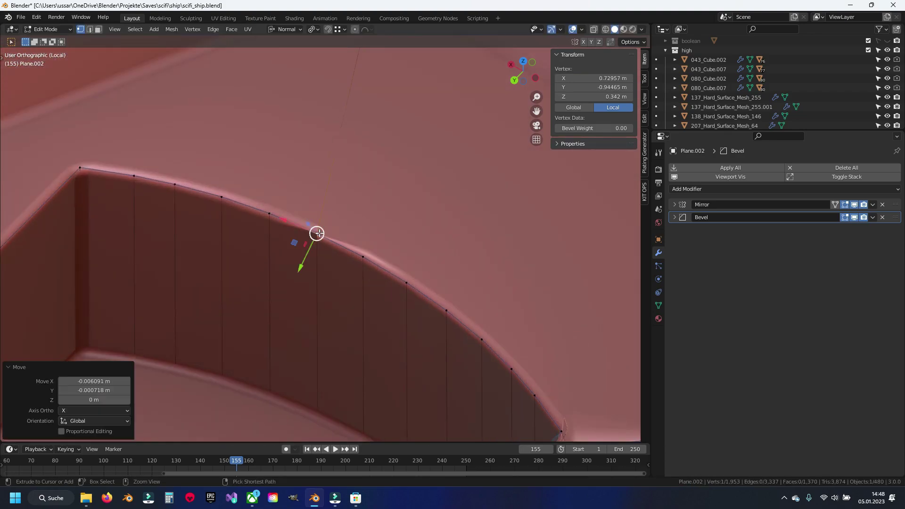
left_click(319, 233)
scroll(370, 211, "down", 3)
left_click(393, 186, "shift")
key("m")
left_click(394, 184)
Step: Nudge the wall's inner-corner vertex into place and clear the selection
scroll(343, 259, "up", 4)
scroll(343, 259, "up", 5)
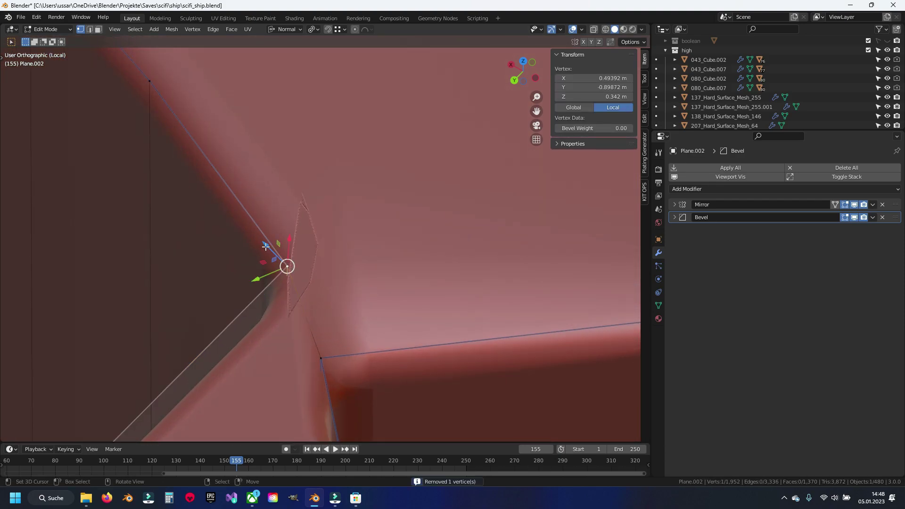
left_click(262, 238)
left_click(322, 359)
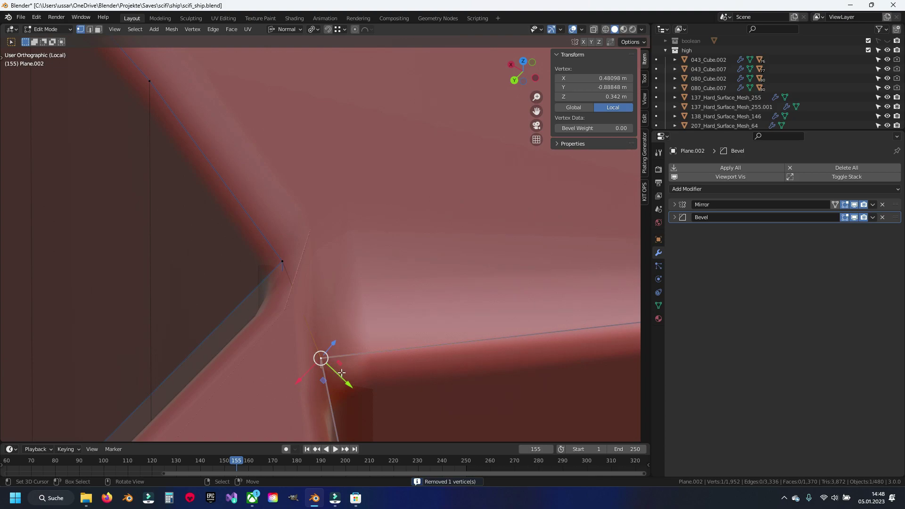
left_click(356, 390)
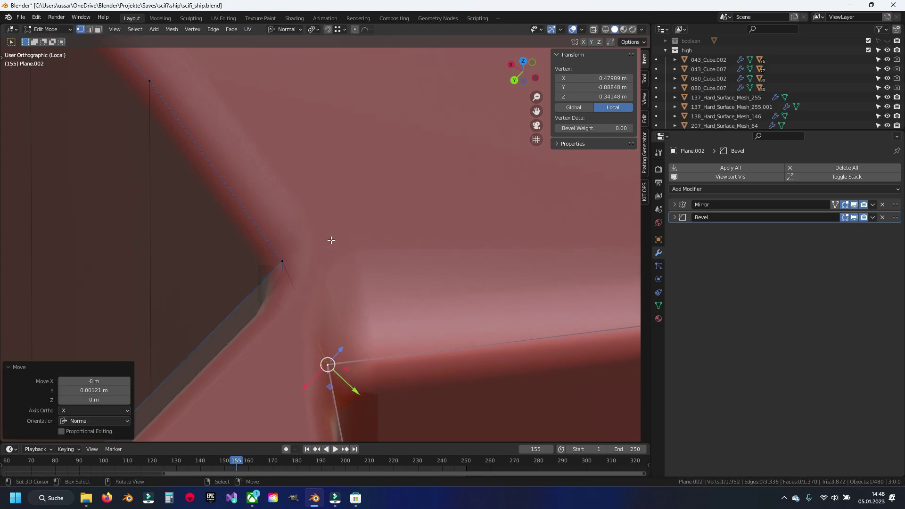
scroll(340, 266, "down", 4)
left_click(341, 267)
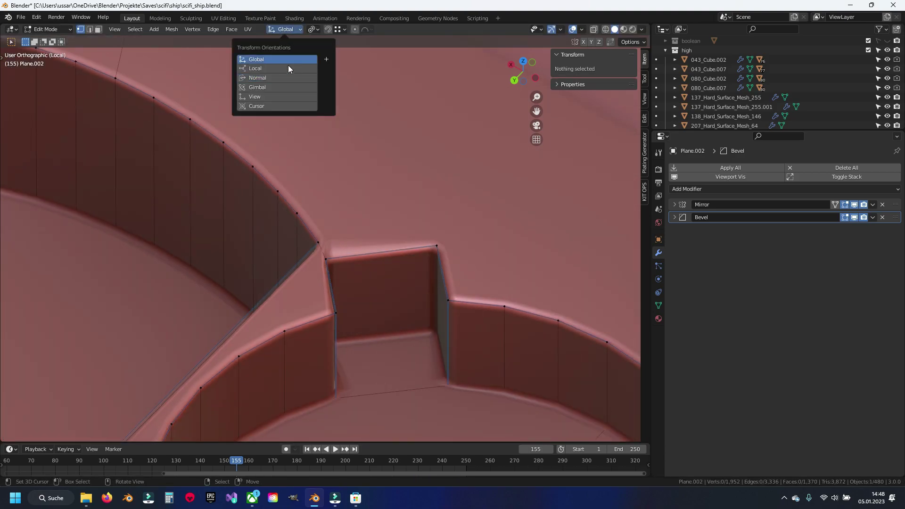
Step: Exit local view in Object Mode, hide Plane.002, and save scifi_ship.blend
scroll(200, 202, "down", 5)
mouse_move(207, 179)
middle_mouse_down()
mouse_move(199, 203)
mouse_move(214, 192)
mouse_move(268, 207)
mouse_move(167, 186)
mouse_move(340, 196)
middle_mouse_up()
scroll(199, 203, "up", 1)
scroll(214, 193, "down", 2)
key("Tab")
scroll(297, 218, "up", 6)
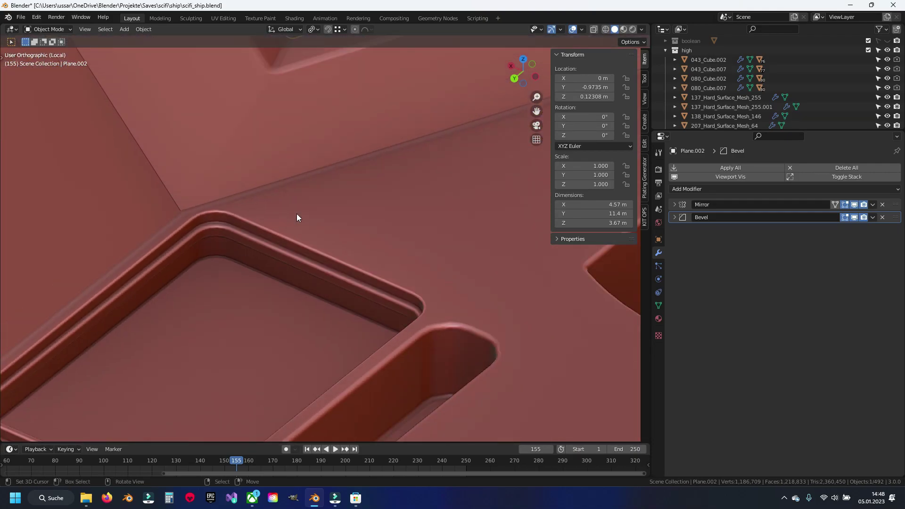
scroll(296, 218, "down", 5)
key("KP_Divide")
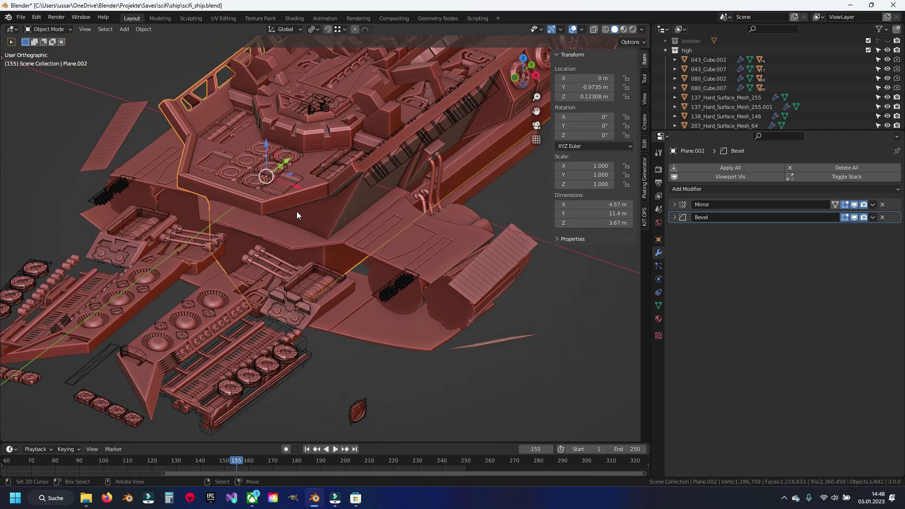
key("h")
key("ctrl+s")
Step: Isolate the hull top plate Plane.003 in local view and enter Edit Mode
mouse_move(341, 172)
middle_mouse_down()
mouse_move(313, 239)
mouse_move(310, 229)
middle_mouse_up()
left_click(310, 229)
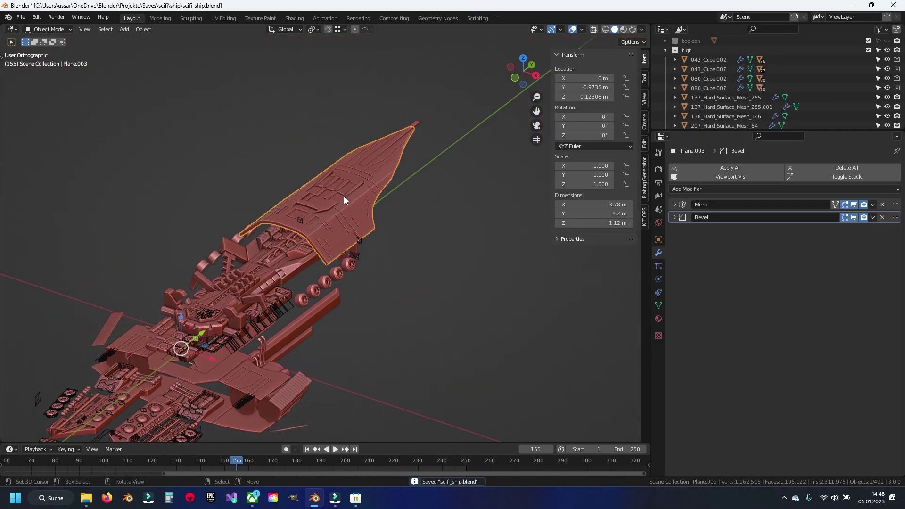
key("KP_Divide")
key("Tab")
scroll(340, 236, "up", 3)
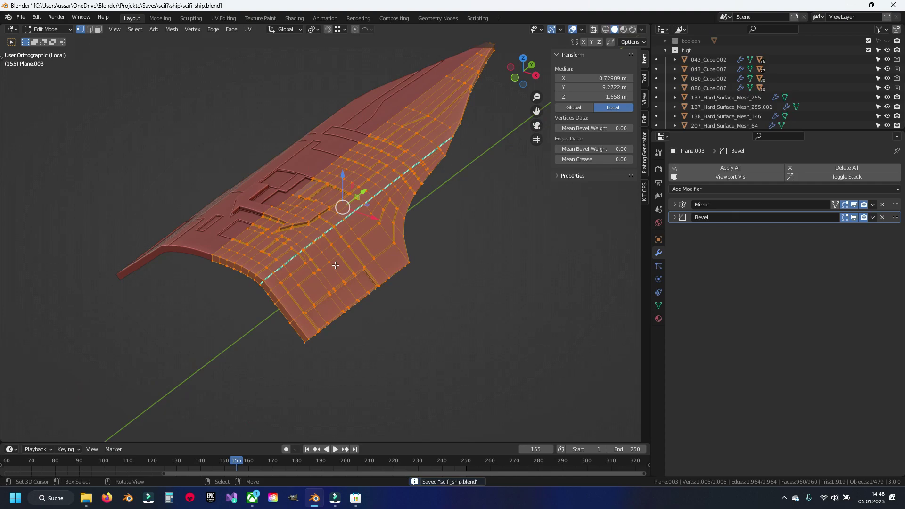
Step: Select all sharp edges of Plane.003 and set their mean bevel weight to 0.35
key("alt+a")
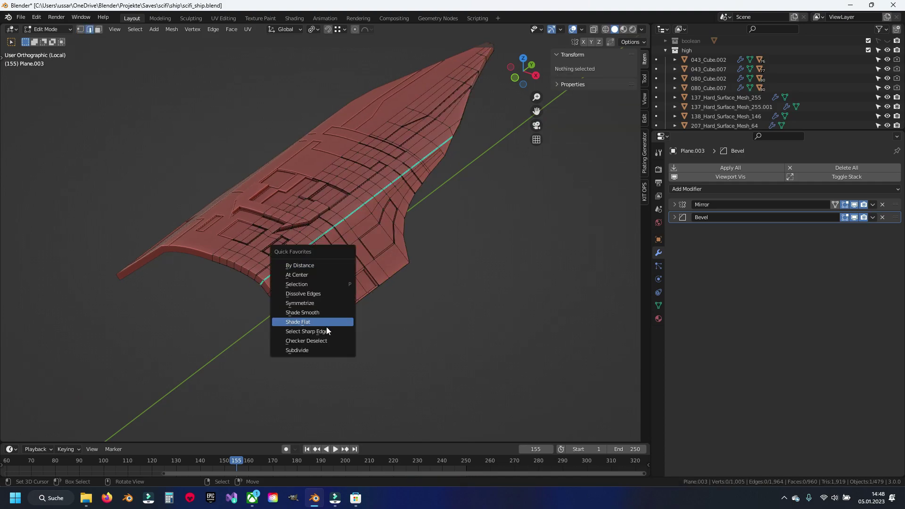
left_click(326, 330)
scroll(288, 270, "up", 5)
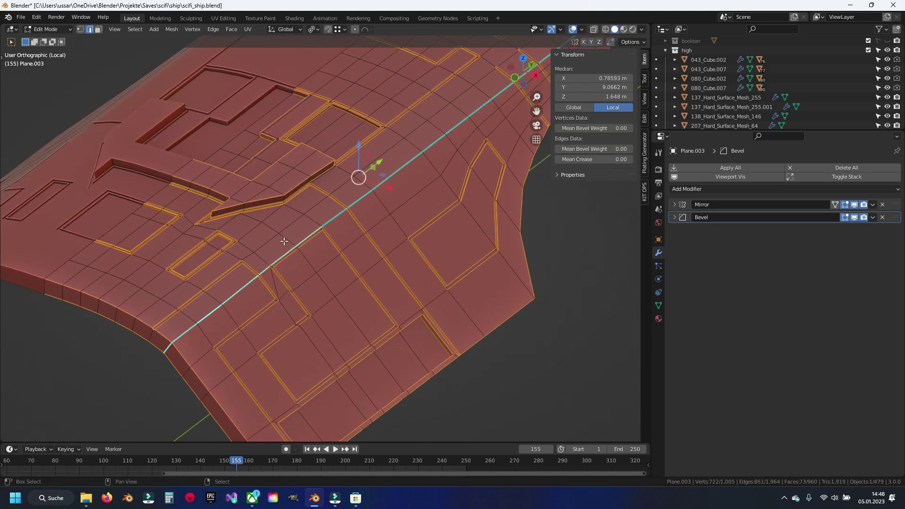
scroll(388, 203, "up", 2)
scroll(334, 262, "up", 2)
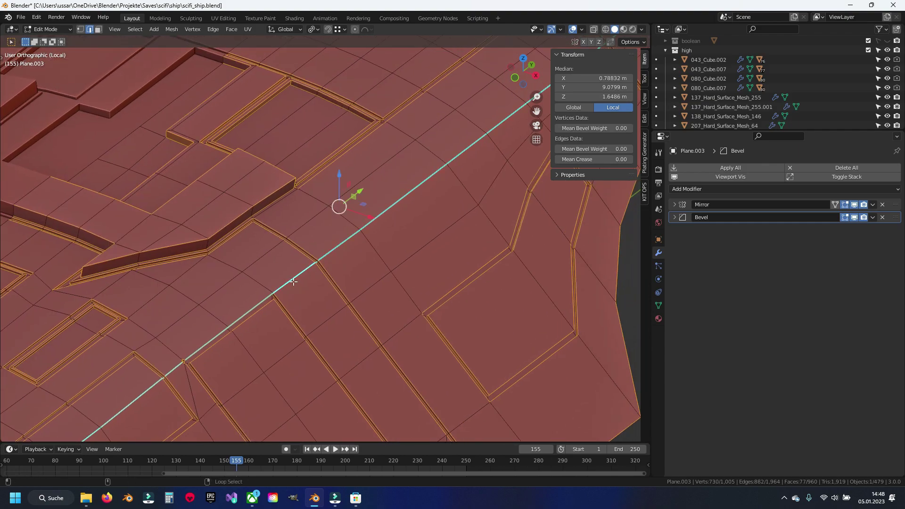
scroll(343, 241, "down", 5)
scroll(305, 273, "up", 2)
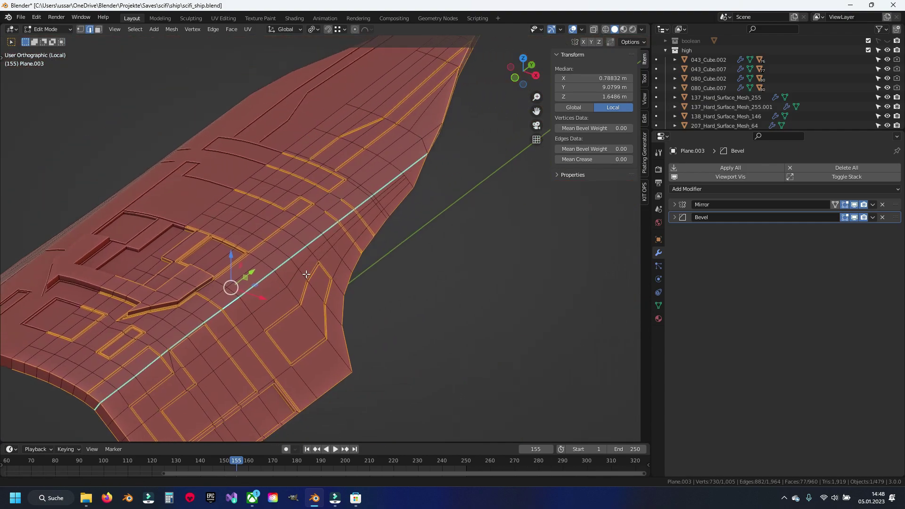
middle_click_drag(306, 274, 596, 162, "shift")
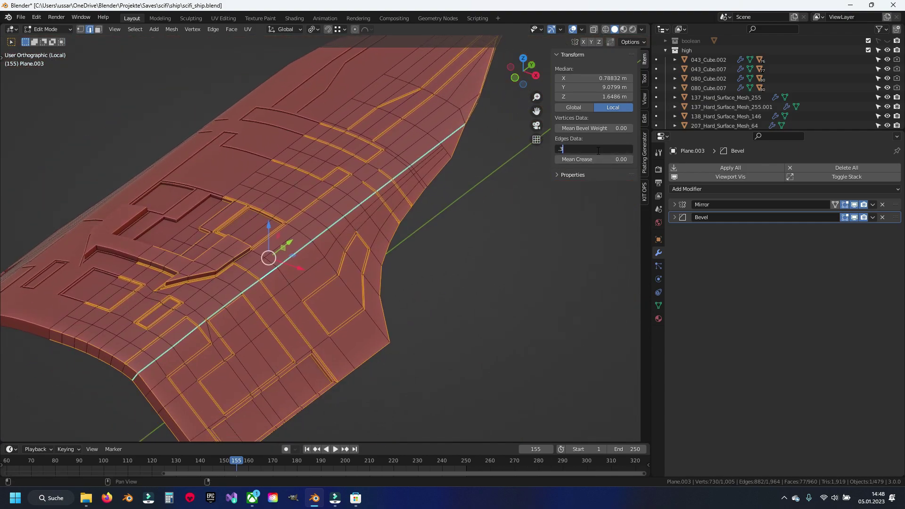
type("5")
key("Return")
scroll(358, 245, "down", 2)
scroll(349, 264, "up", 4)
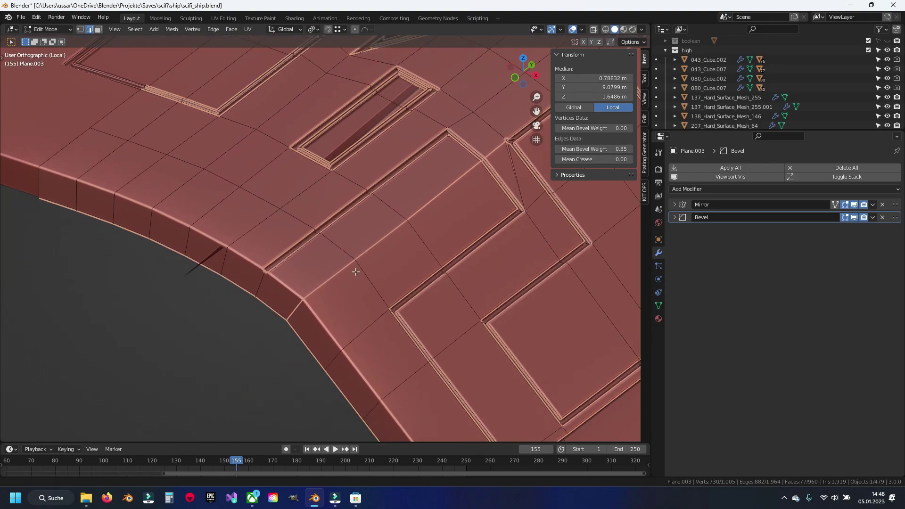
Step: Remove the bottom edge loop from the hull plate's edge selection
scroll(339, 254, "up", 3)
scroll(369, 239, "down", 5)
mouse_move(194, 204)
middle_mouse_down()
mouse_move(275, 196)
mouse_move(275, 184)
mouse_move(248, 240)
mouse_move(356, 242)
mouse_move(380, 192)
middle_mouse_up()
scroll(346, 206, "up", 3)
scroll(330, 188, "up", 3)
left_click(322, 183, "alt+shift")
Step: Toggle the Bevel modifier's viewport result off and back on to compare against the raw mesh
mouse_move(540, 280)
middle_mouse_down()
mouse_move(337, 225)
mouse_move(390, 90)
mouse_move(338, 243)
middle_mouse_up()
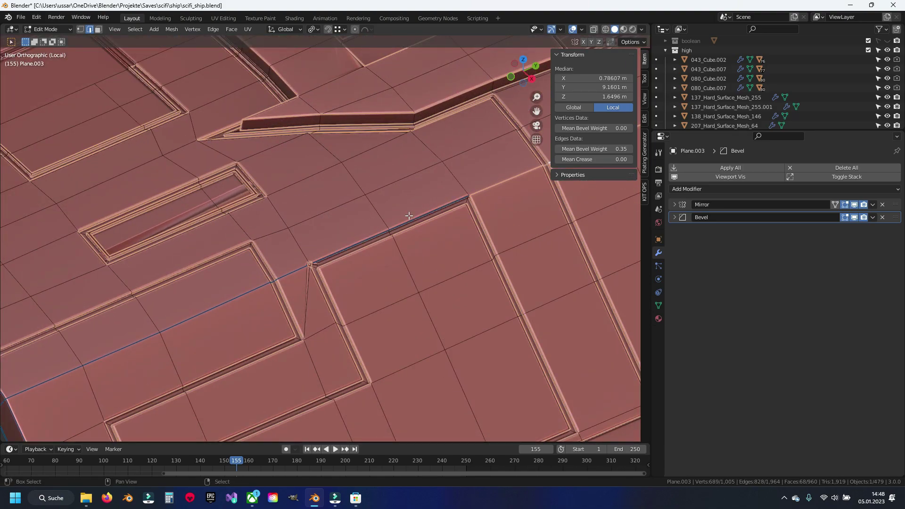
scroll(408, 215, "up", 1)
scroll(367, 245, "up", 2)
scroll(320, 273, "up", 2)
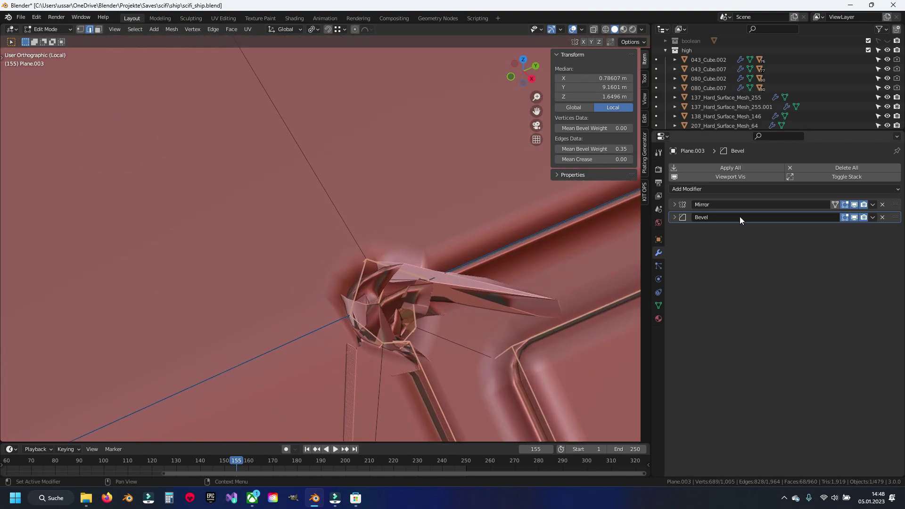
left_click(856, 218)
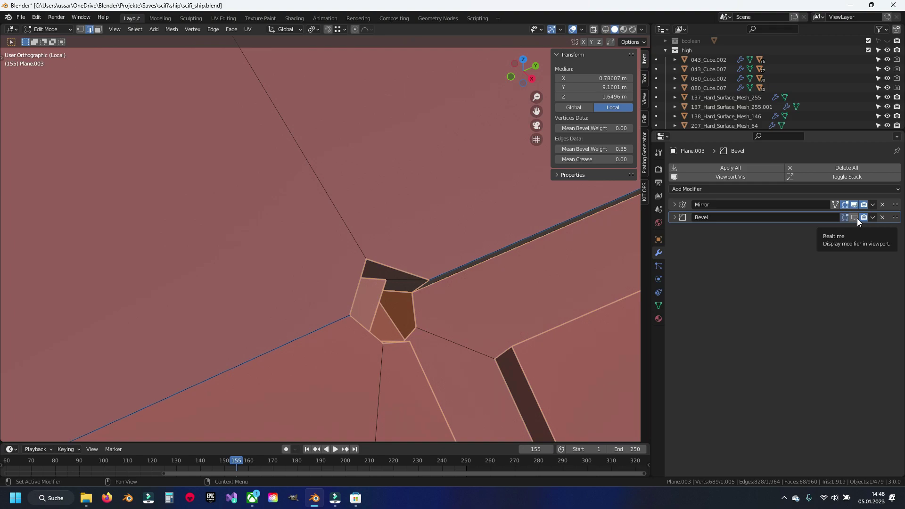
left_click(857, 218)
Step: Pan over the bevelled panel grooves to inspect them
scroll(339, 254, "down", 5)
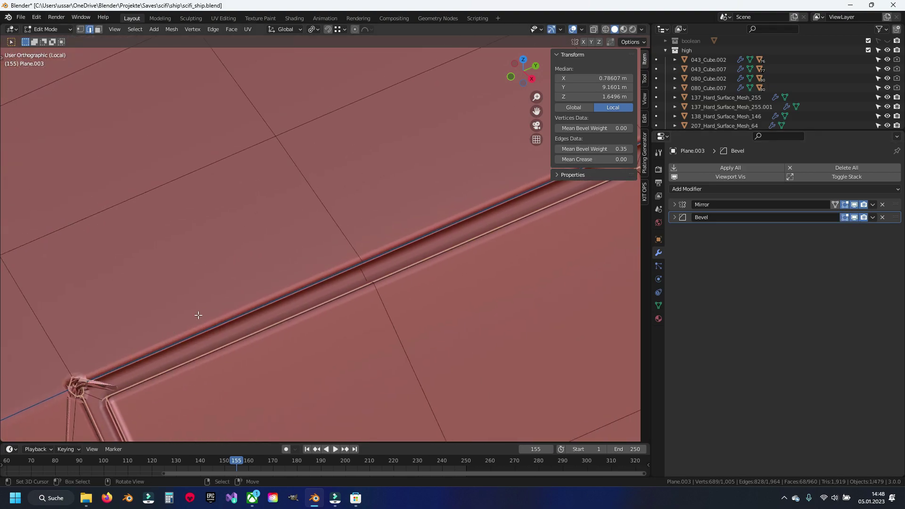
middle_click_drag(236, 212, 319, 273, "shift")
scroll(323, 240, "up", 3)
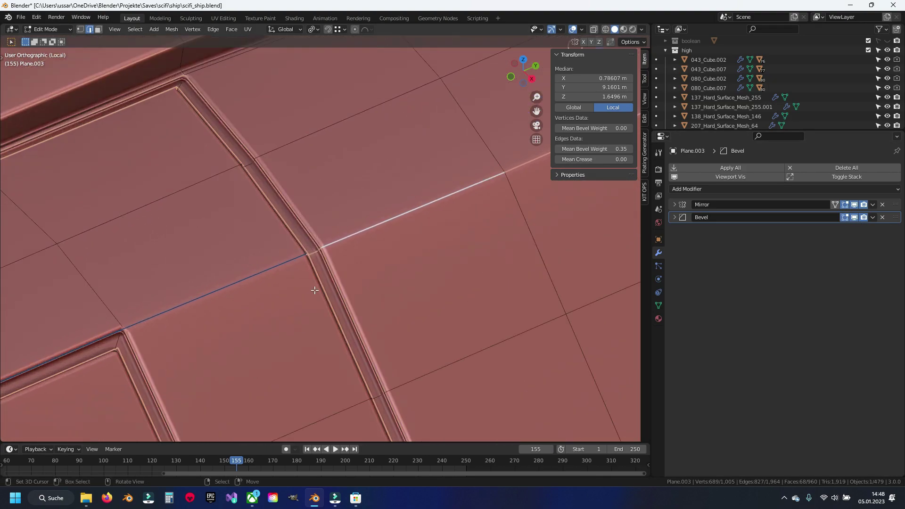
scroll(301, 273, "up", 2)
scroll(365, 246, "down", 4)
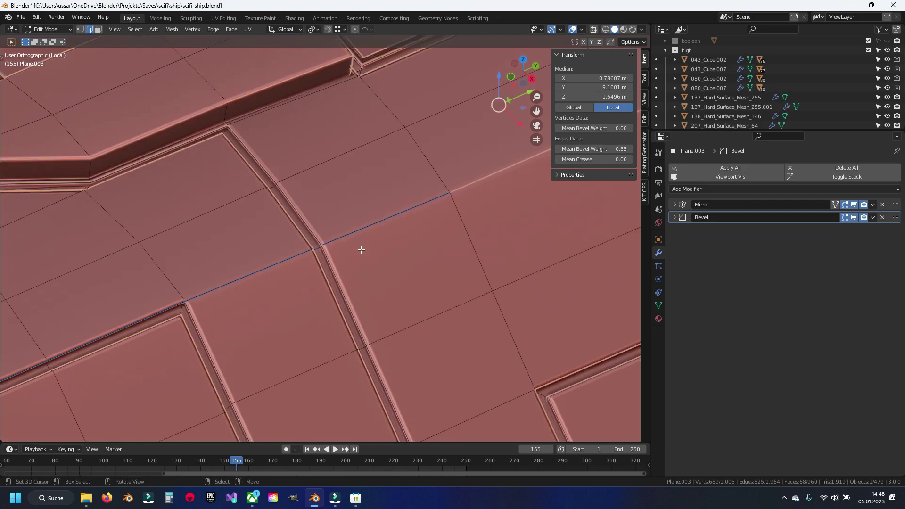
scroll(301, 264, "down", 2)
Step: Inspect the lower-left panels and look along the hull's side edge
middle_click_drag(459, 182, 321, 272, "shift")
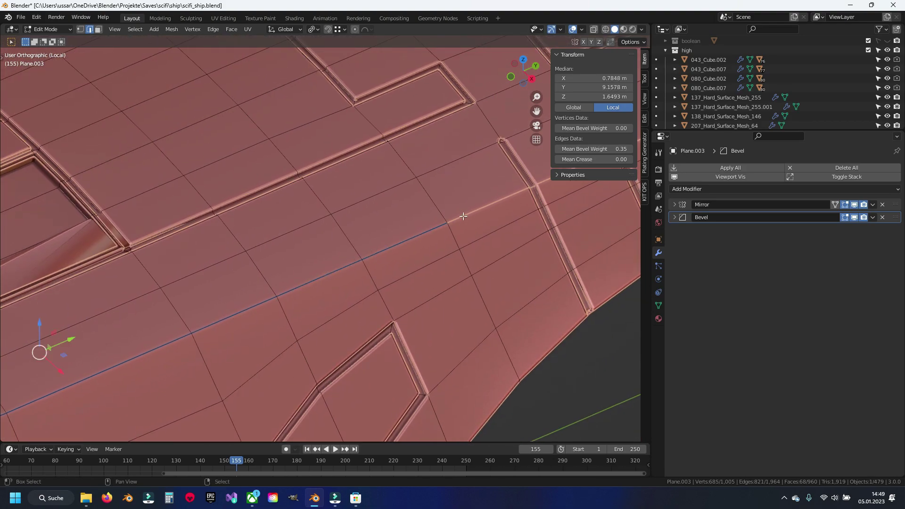
scroll(463, 216, "up", 3)
scroll(156, 355, "up", 2)
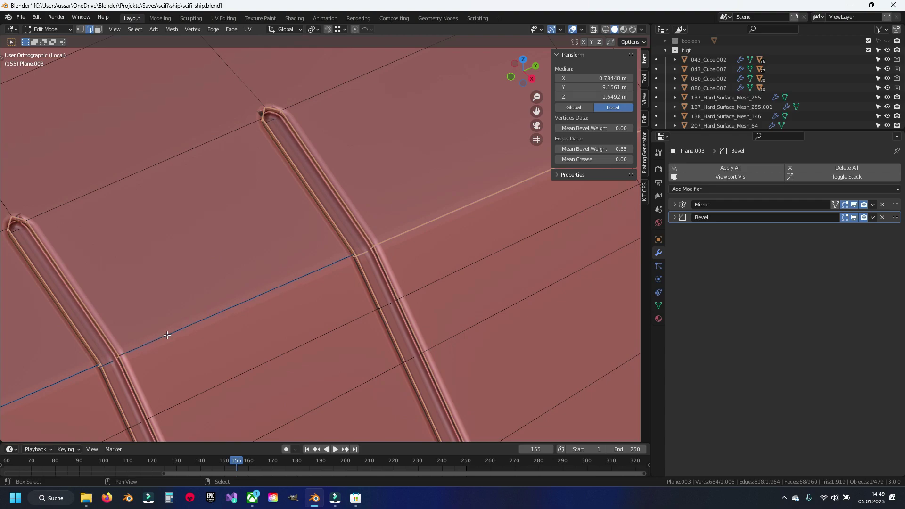
scroll(389, 237, "down", 3)
scroll(278, 283, "down", 1)
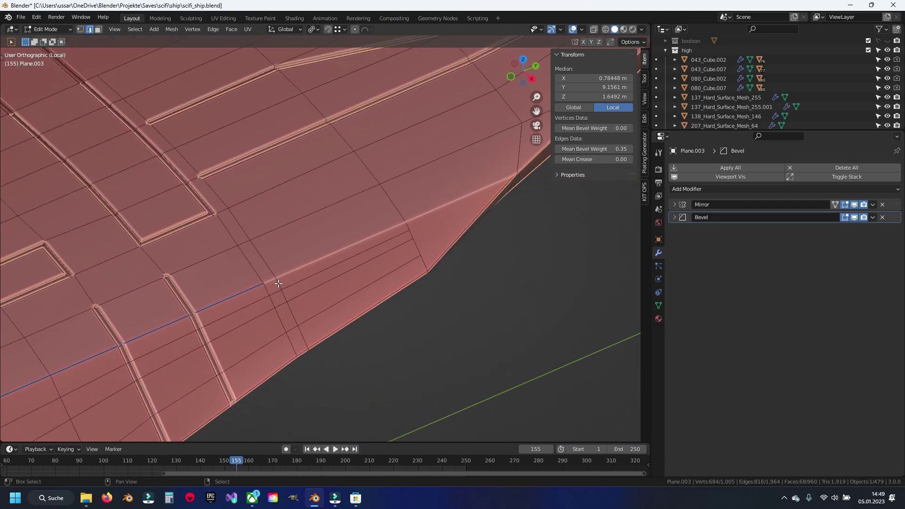
mouse_move(336, 246)
middle_mouse_down()
mouse_move(251, 159)
mouse_move(281, 246)
middle_mouse_up()
scroll(281, 246, "up", 3)
scroll(281, 245, "up", 3)
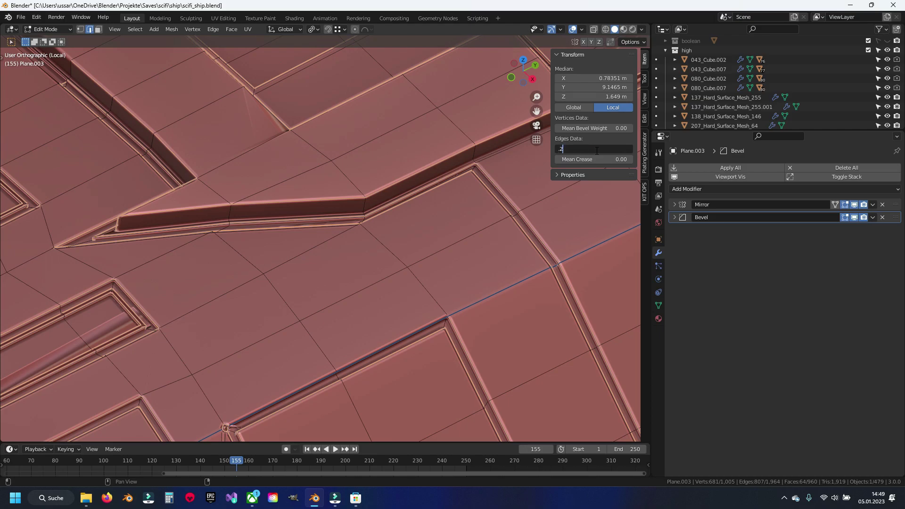
key("Return")
mouse_move(232, 367)
middle_mouse_down()
mouse_move(303, 282)
mouse_move(298, 268)
mouse_move(349, 241)
middle_mouse_up()
scroll(289, 256, "up", 2)
scroll(289, 256, "down", 5)
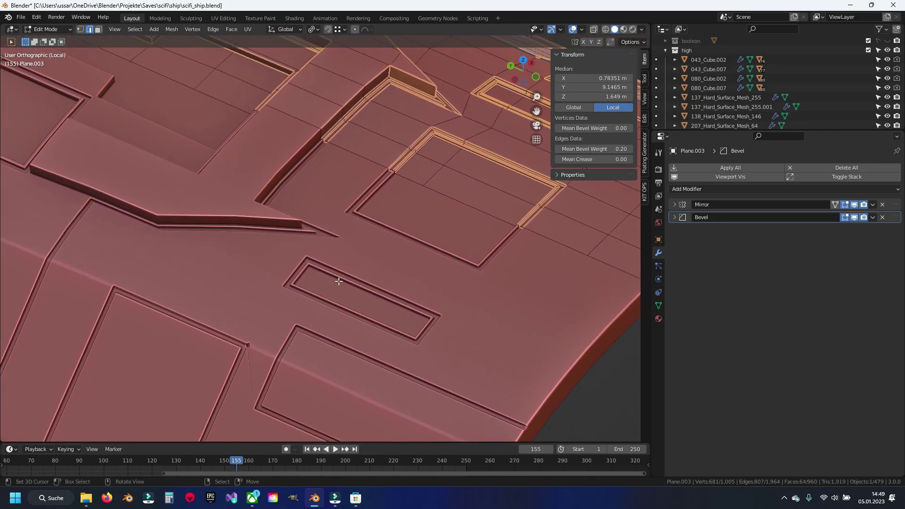
scroll(350, 240, "up", 3)
scroll(350, 241, "up", 2)
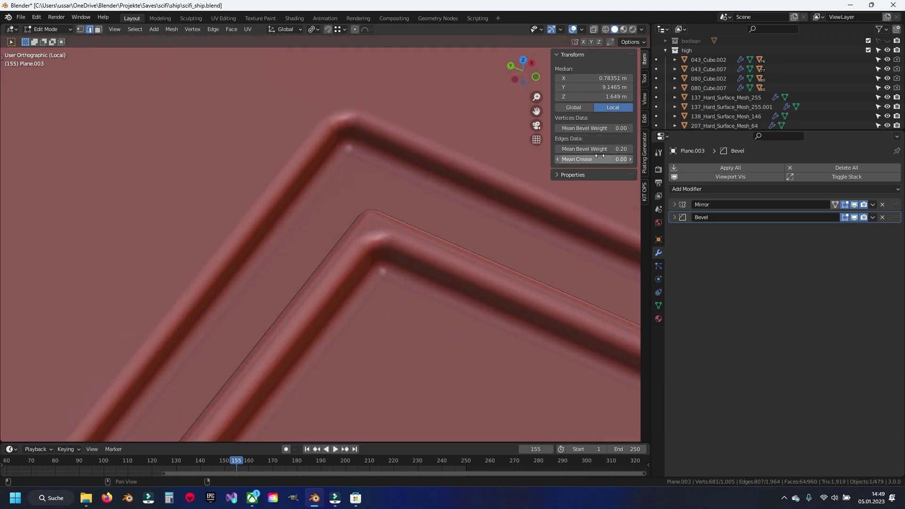
scroll(244, 198, "down", 1)
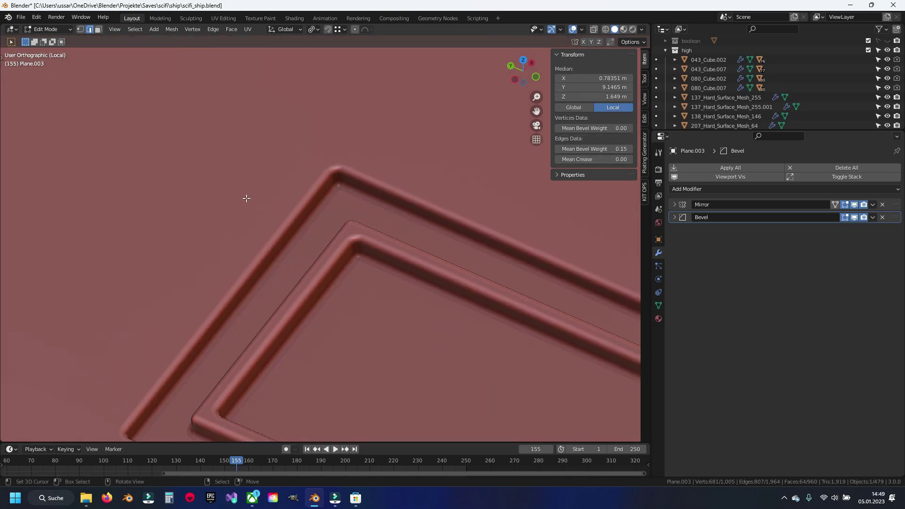
scroll(349, 204, "down", 3)
mouse_move(349, 204)
middle_mouse_down()
mouse_move(321, 258)
mouse_move(306, 262)
mouse_move(385, 290)
middle_mouse_up()
scroll(304, 267, "up", 3)
scroll(303, 269, "up", 1)
scroll(285, 273, "down", 3)
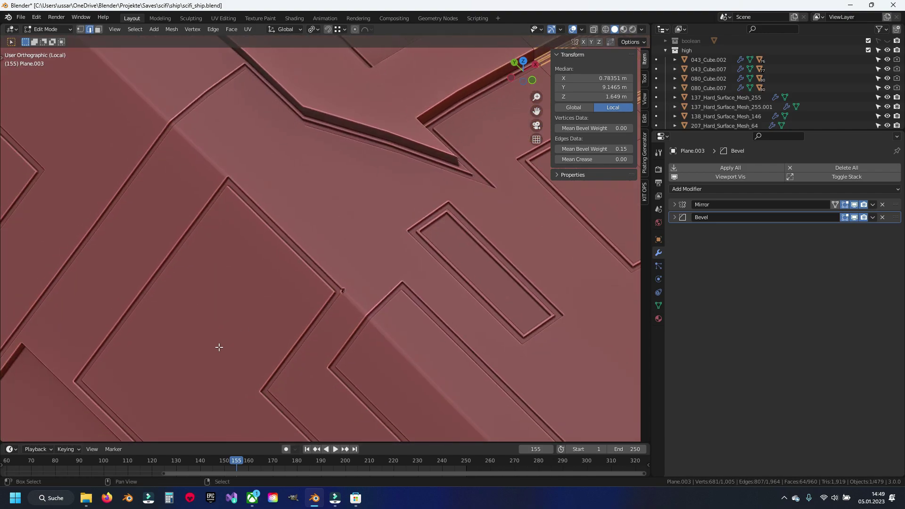
scroll(292, 246, "up", 2)
mouse_move(293, 247)
middle_mouse_down("shift")
mouse_move(253, 263)
mouse_move(244, 233)
mouse_move(250, 307)
mouse_move(252, 157)
mouse_move(314, 279)
middle_mouse_up("shift")
scroll(272, 247, "up", 2)
scroll(322, 270, "down", 4)
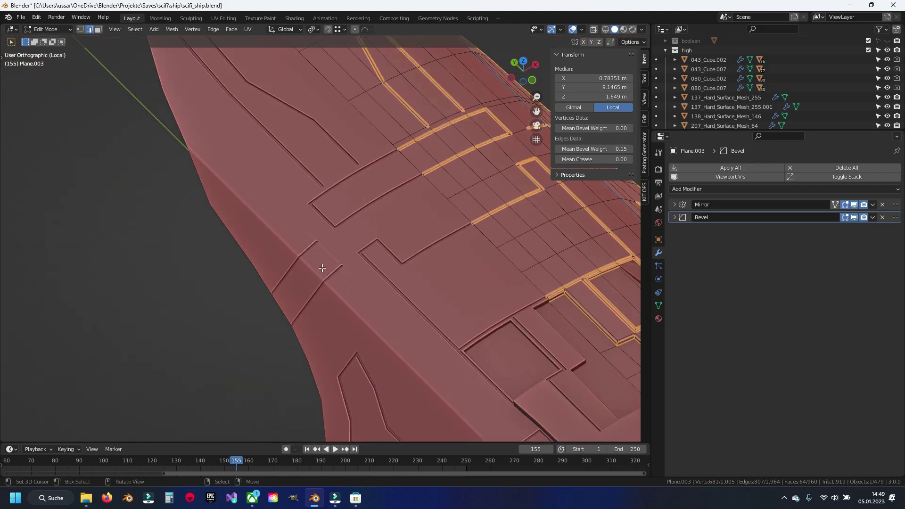
mouse_move(336, 250)
middle_mouse_down("shift")
mouse_move(374, 233)
mouse_move(391, 266)
middle_mouse_up("shift")
mouse_move(245, 187)
middle_mouse_down()
mouse_move(273, 208)
mouse_move(330, 188)
mouse_move(344, 207)
mouse_move(196, 191)
mouse_move(247, 139)
mouse_move(229, 148)
middle_mouse_up()
scroll(397, 235, "up", 3)
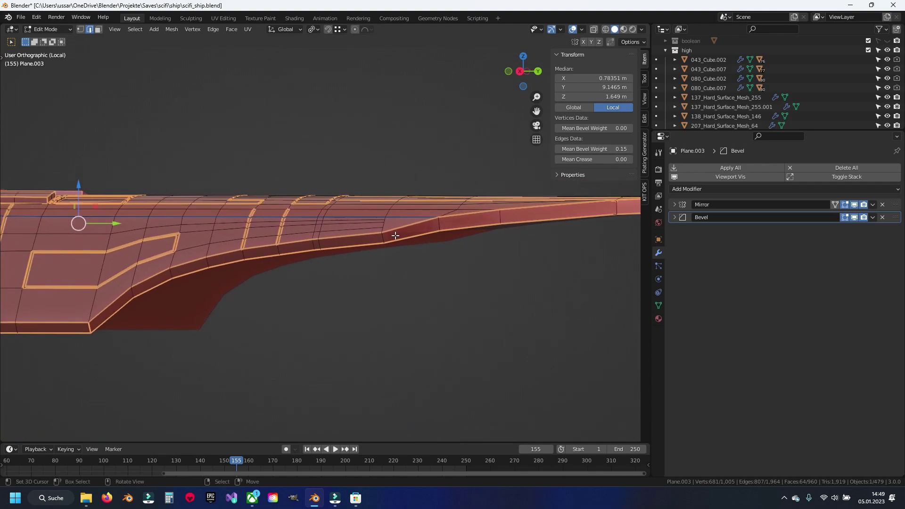
Step: Clear the edge selection and reselect along the hull side's top edge
scroll(329, 250, "down", 1)
scroll(306, 260, "down", 3)
scroll(263, 276, "up", 5)
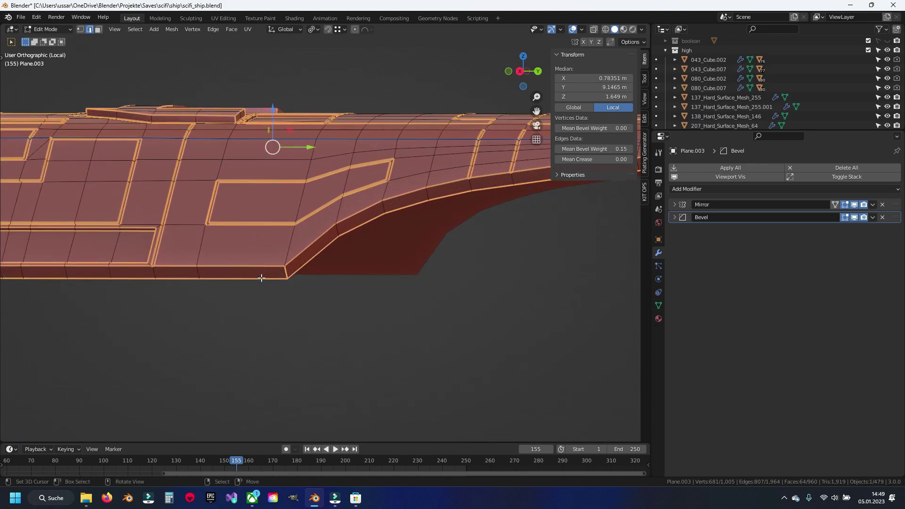
left_click(250, 282)
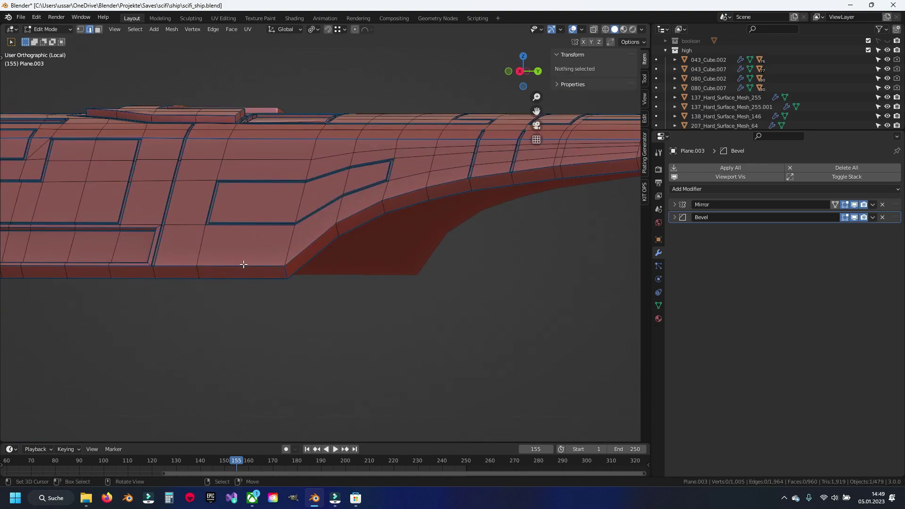
scroll(84, 276, "up", 2)
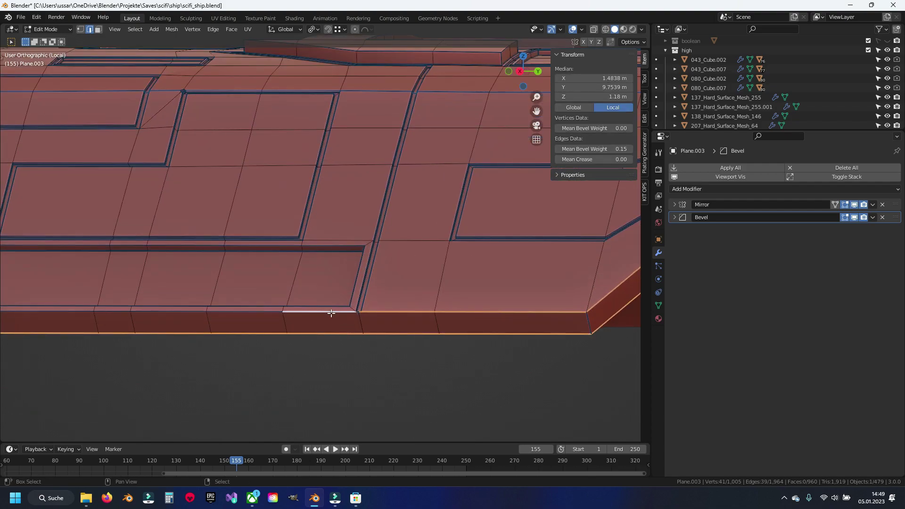
scroll(521, 272, "up", 3)
left_click(219, 281, "ctrl")
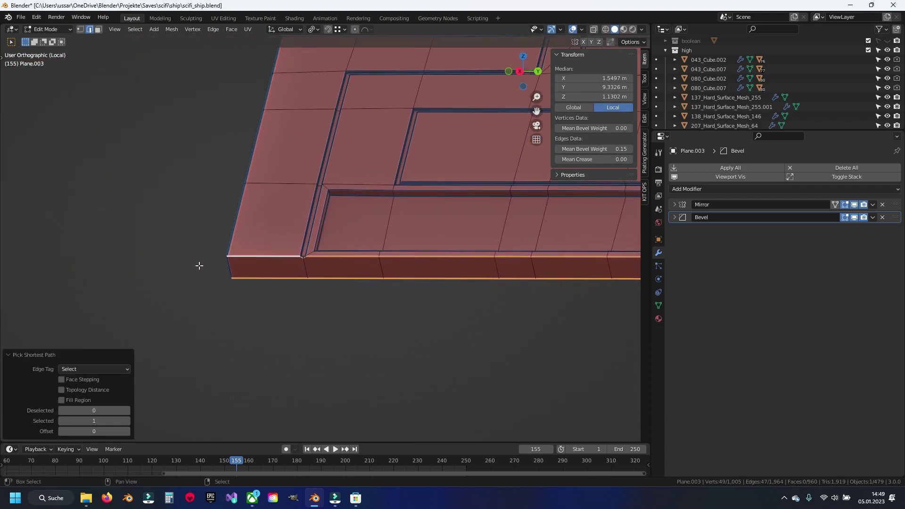
Step: Orbit around the hull's sloped corner, the wing's top surface and its tip
mouse_move(365, 275)
middle_mouse_down("shift")
mouse_move(193, 260)
mouse_move(282, 264)
middle_mouse_up("shift")
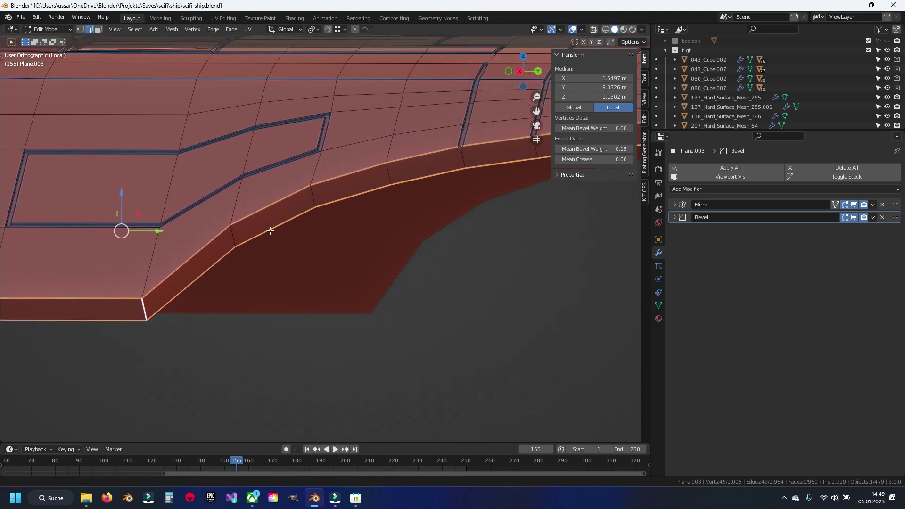
scroll(306, 267, "down", 2)
scroll(391, 281, "down", 3)
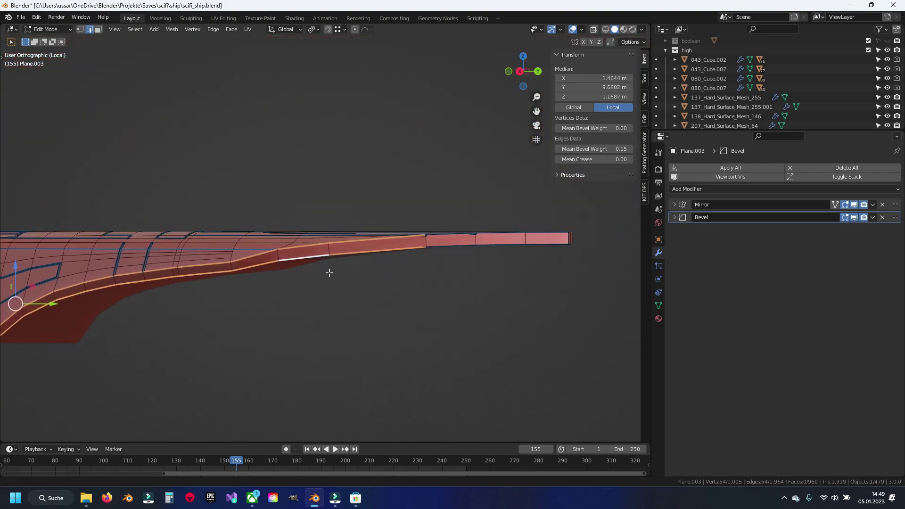
middle_click_drag(369, 269, 259, 281)
scroll(259, 281, "up", 3)
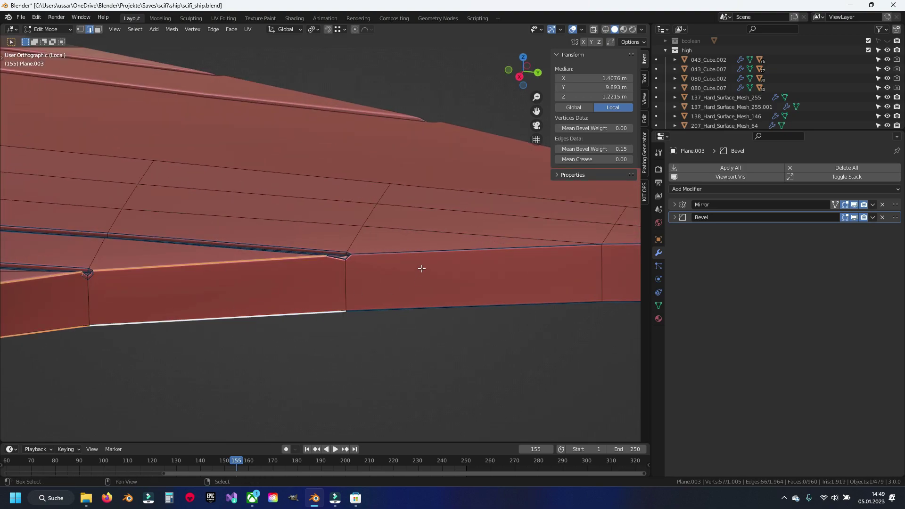
middle_click_drag(434, 303, 425, 270)
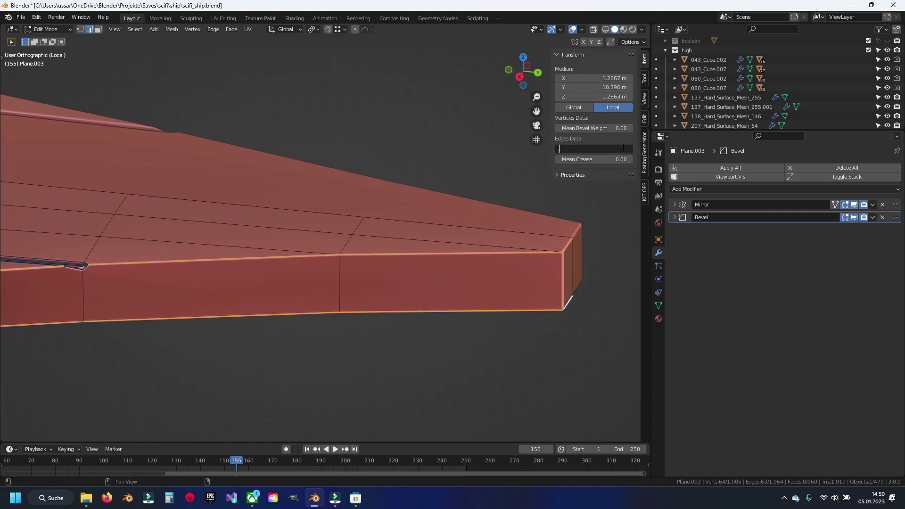
Step: Clear the selection, save scifi_ship.blend and hide the bevel in the viewport
key("alt+a")
key("ctrl+s")
middle_click_drag(126, 266, 473, 281)
left_click(853, 217)
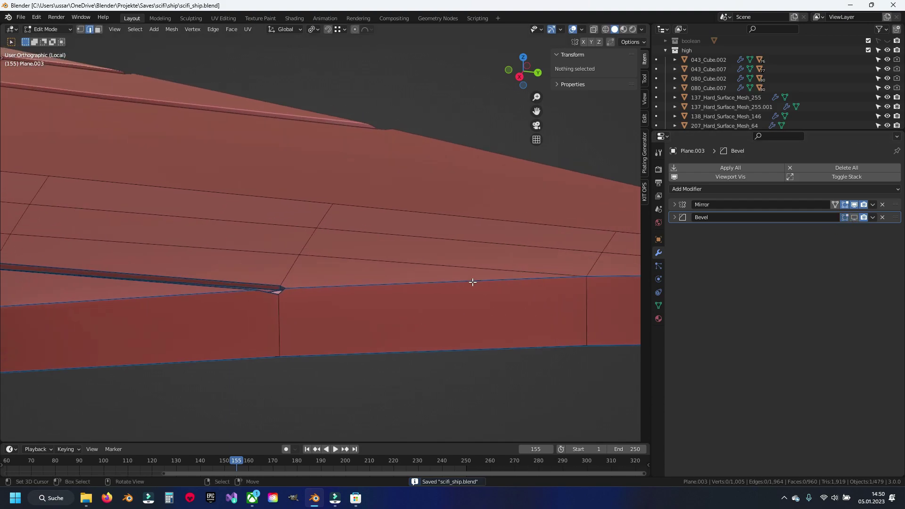
Step: Delete the small triangular corner face and the leftover corner vertex
middle_click_drag(321, 311, 375, 247)
scroll(376, 246, "up", 5)
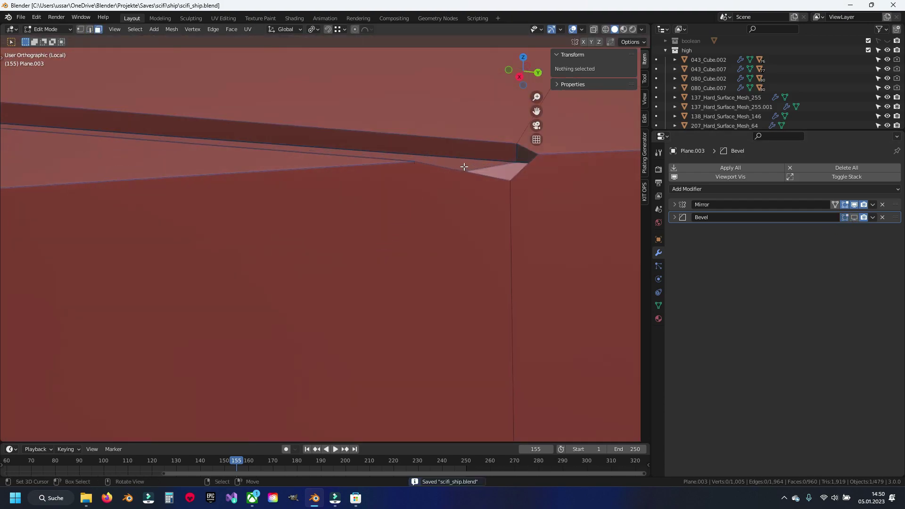
left_click(487, 173)
mouse_move(488, 173)
middle_mouse_down()
mouse_move(369, 227)
mouse_move(394, 230)
middle_mouse_up()
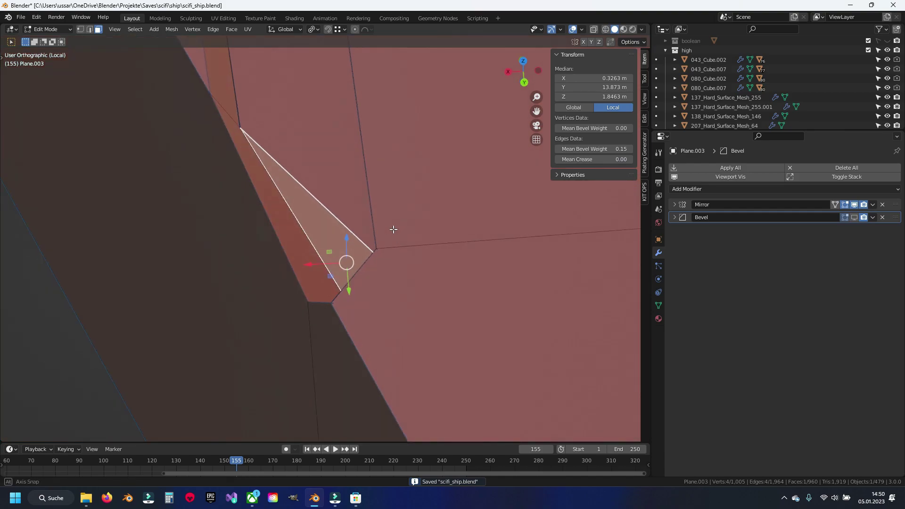
key("x")
left_click(265, 167)
mouse_move(263, 174)
middle_mouse_down()
mouse_move(396, 192)
mouse_move(416, 283)
middle_mouse_up()
key("1")
left_click(403, 183)
key("x")
Step: Bevel the vertical corner edge and snap a bevel vertex onto the neighbouring corner vertex
key("2")
left_click(416, 285)
key("ctrl+b")
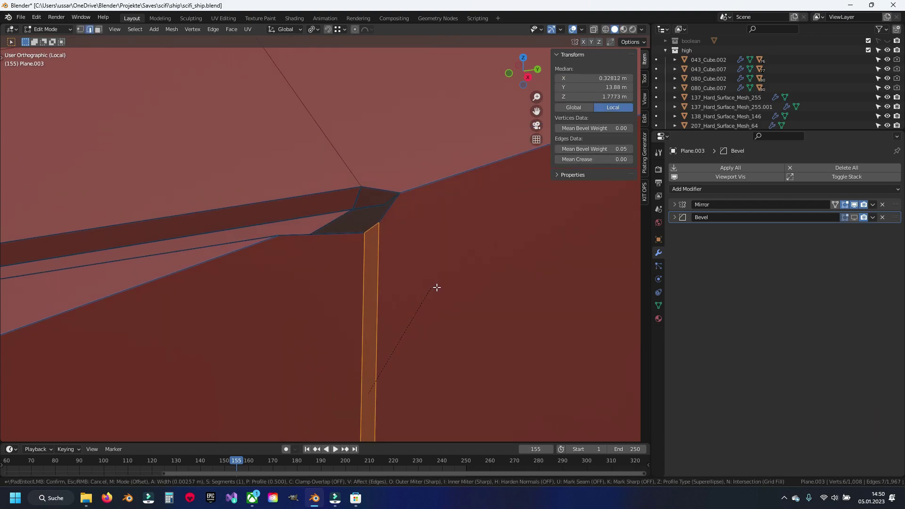
left_click(467, 275)
key("1")
left_click(339, 232)
middle_click_drag(340, 232, 324, 256)
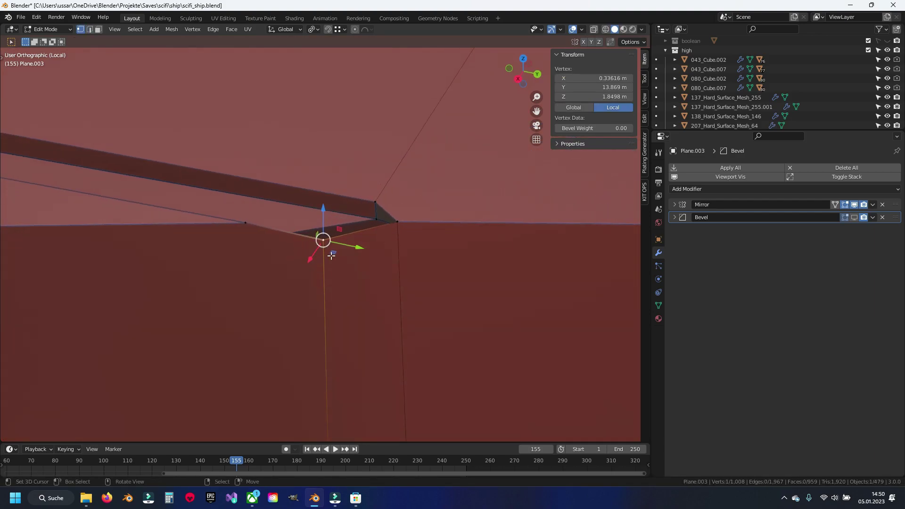
key("g")
left_click(264, 245)
Step: Add a loop cut across the side face and delete the leftover corner face
key("ctrl+r")
left_click(270, 295)
left_click(273, 182)
key("3")
left_click(309, 247)
key("x")
left_click(312, 248)
Step: Merge overlapping vertices of the whole mesh by distance
key("a")
key("alt+a")
key("a")
key("m")
left_click(309, 240)
key("alt+a")
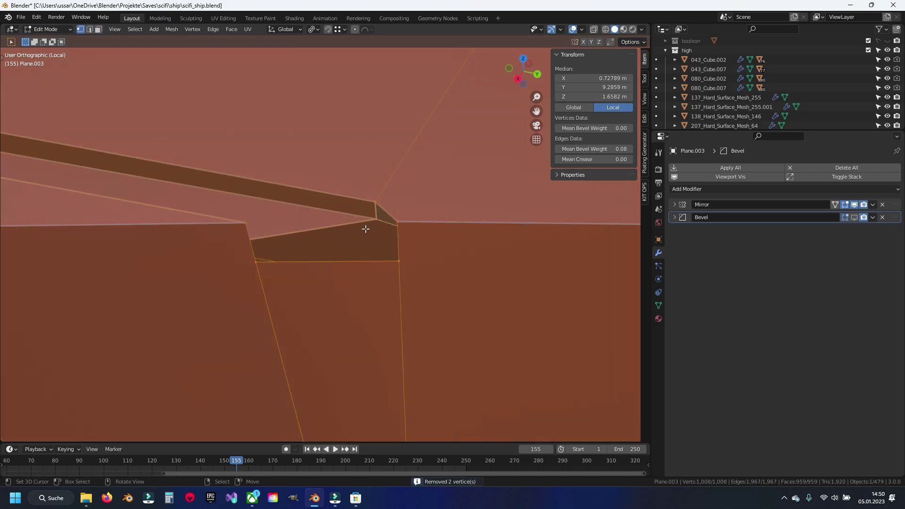
Step: Reposition a corner vertex higher on the corner through several moves
key("1")
left_click(376, 219)
mouse_move(376, 219)
middle_mouse_down()
mouse_move(438, 234)
mouse_move(366, 235)
middle_mouse_up()
key("g")
left_click(395, 270)
key("g")
left_click(394, 265)
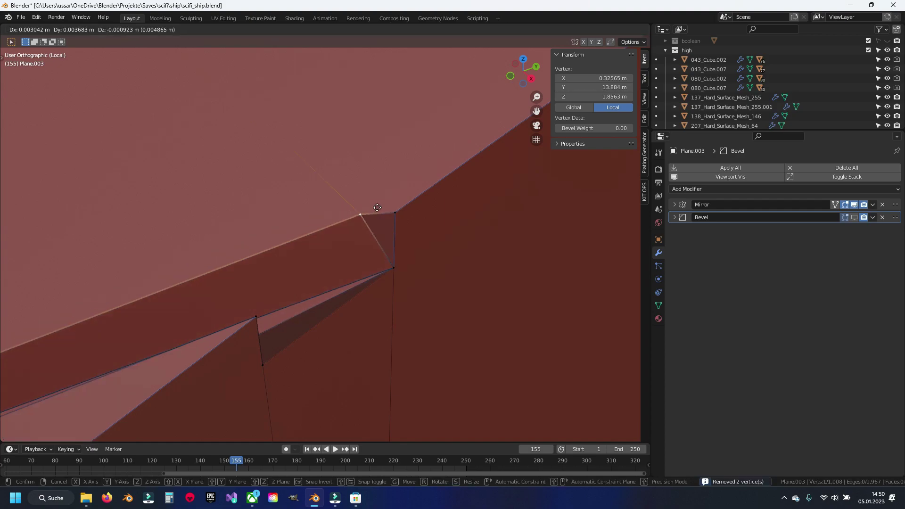
key("g")
left_click(360, 223)
middle_click_drag(360, 223, 242, 218)
key("g")
left_click(239, 265)
mouse_move(239, 265)
middle_mouse_down()
mouse_move(266, 222)
mouse_move(235, 209)
mouse_move(265, 225)
middle_mouse_up()
Step: Merge the mesh by distance again and select an edge at the repaired corner
key("a")
key("m")
left_click(341, 210)
mouse_move(341, 211)
middle_mouse_down()
mouse_move(295, 228)
mouse_move(358, 242)
mouse_move(317, 254)
middle_mouse_up()
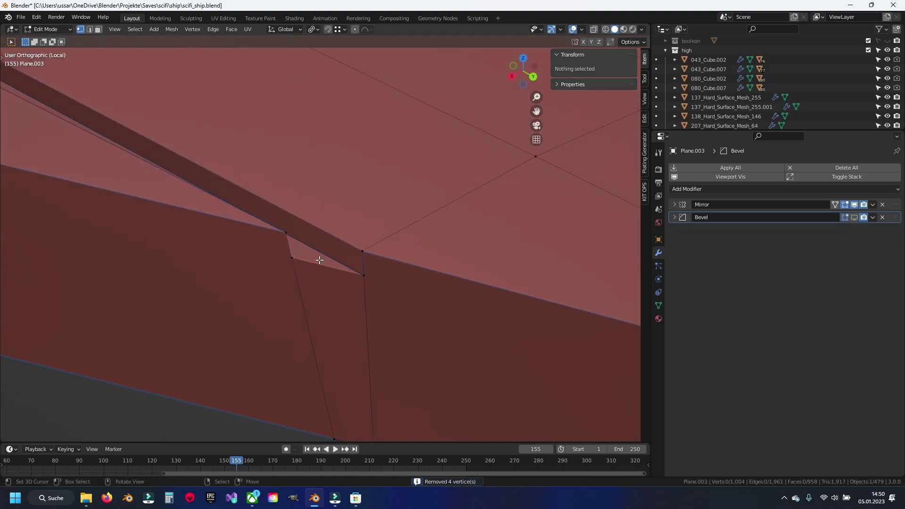
key("2")
left_click(319, 267)
Step: Re-enable the bevel preview and slide the lower corner edge along its face
scroll(356, 242, "up", 1)
scroll(418, 289, "up", 4)
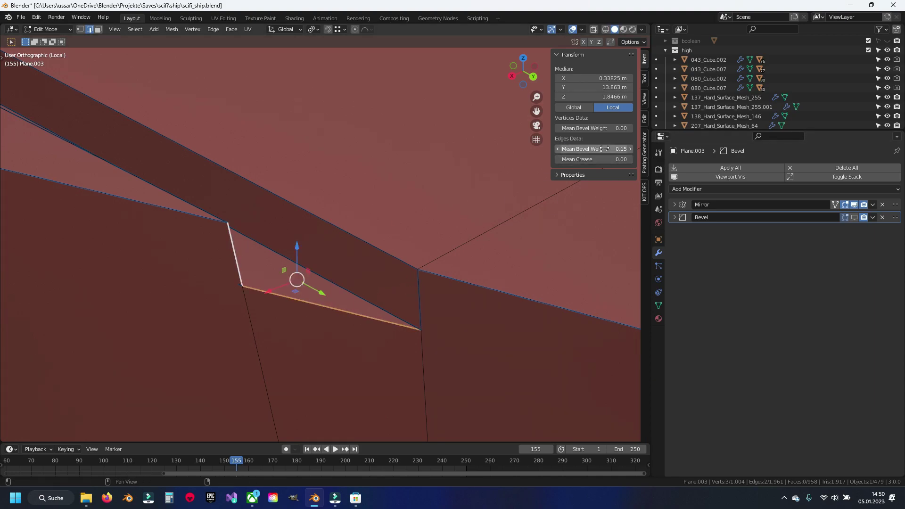
left_click(853, 218)
left_click(298, 306)
key("g")
key("g")
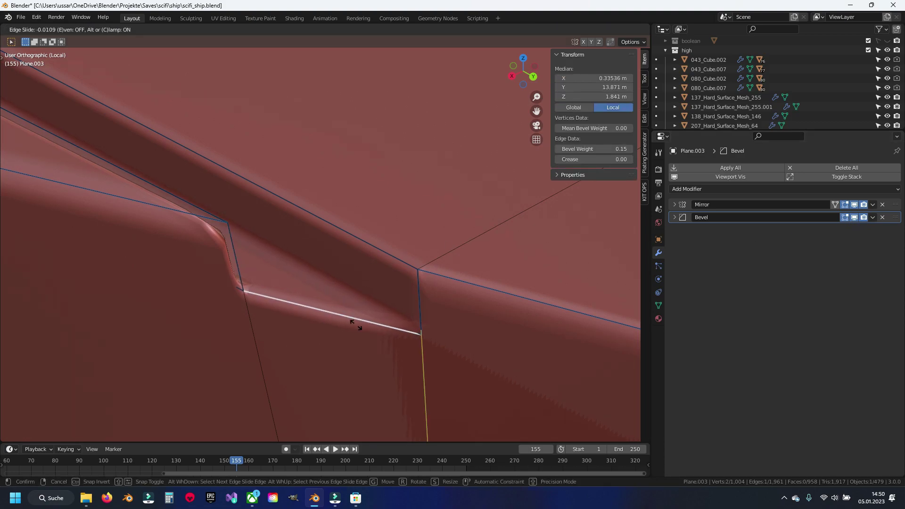
left_click(353, 334)
middle_click_drag(327, 268, 369, 257)
key("alt+a")
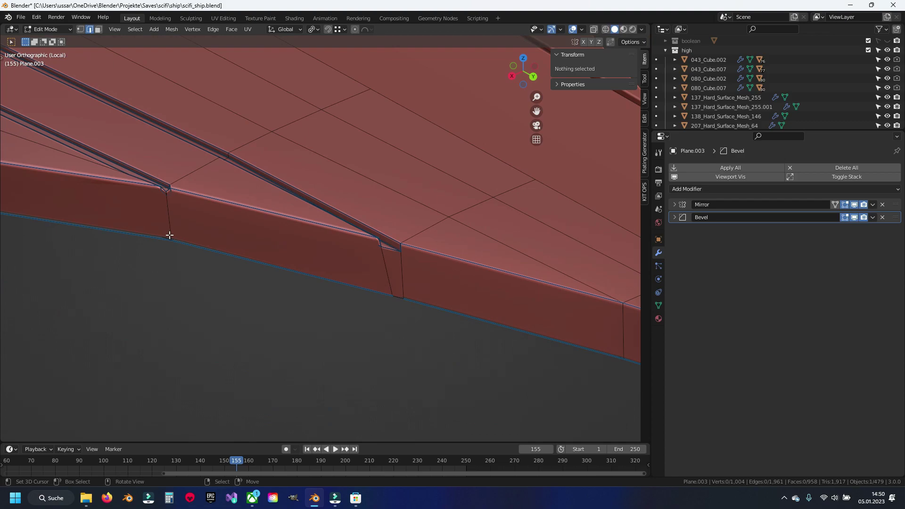
Step: Hide the bevel preview, save scifi_ship.blend, and select two small corner faces
scroll(354, 287, "up", 2)
scroll(351, 246, "up", 2)
scroll(351, 246, "up", 2)
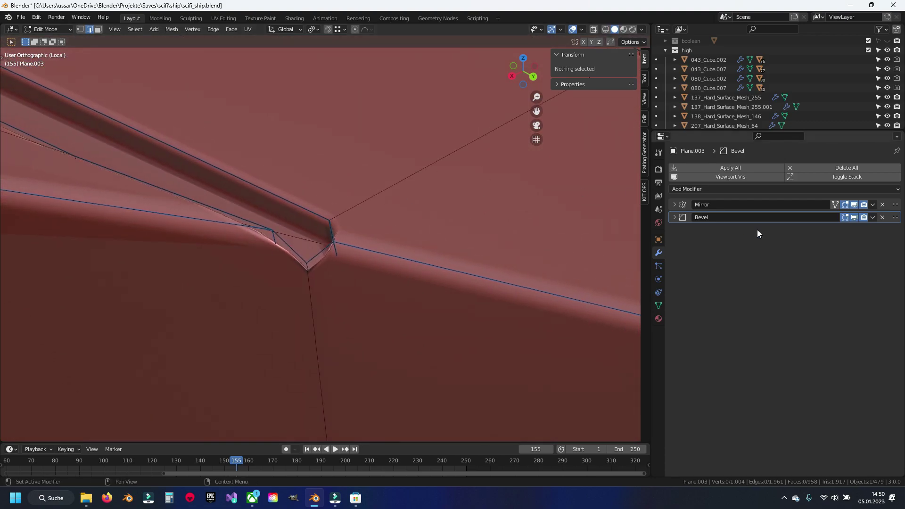
left_click(854, 218)
key("3")
left_click(278, 254)
key("ctrl+s")
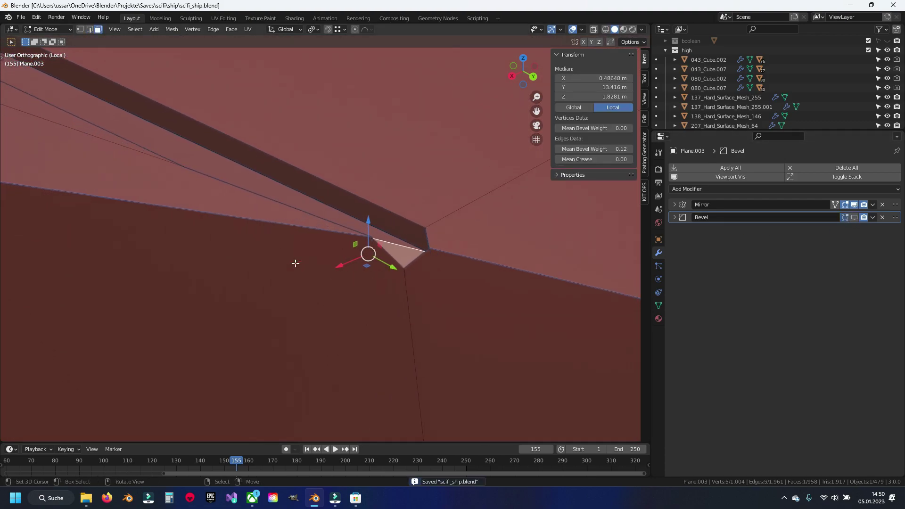
mouse_move(465, 254)
middle_mouse_down()
mouse_move(513, 329)
mouse_move(487, 240)
mouse_move(361, 231)
mouse_move(417, 192)
middle_mouse_up()
left_click(360, 226, "shift")
Step: Delete the two selected corner faces and bevel the exposed corner edge
key("x")
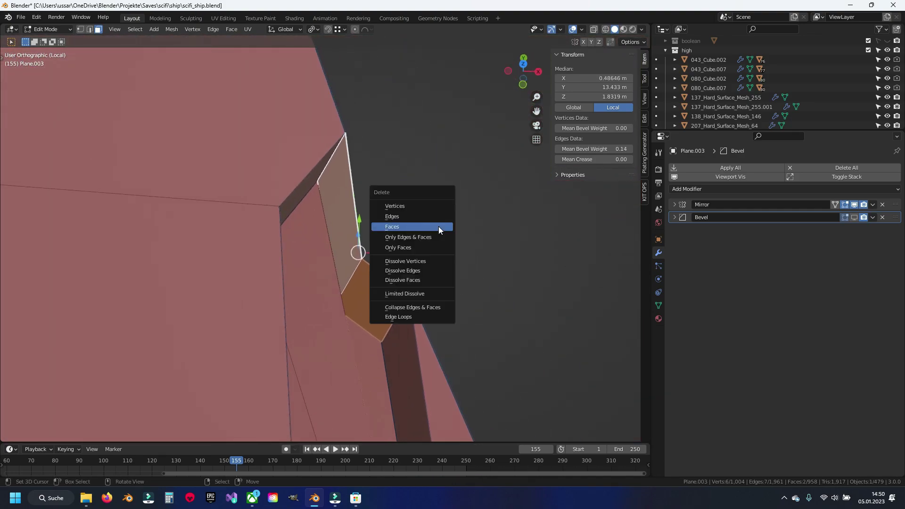
left_click(438, 227)
mouse_move(438, 222)
middle_mouse_down()
mouse_move(346, 184)
mouse_move(378, 339)
middle_mouse_up()
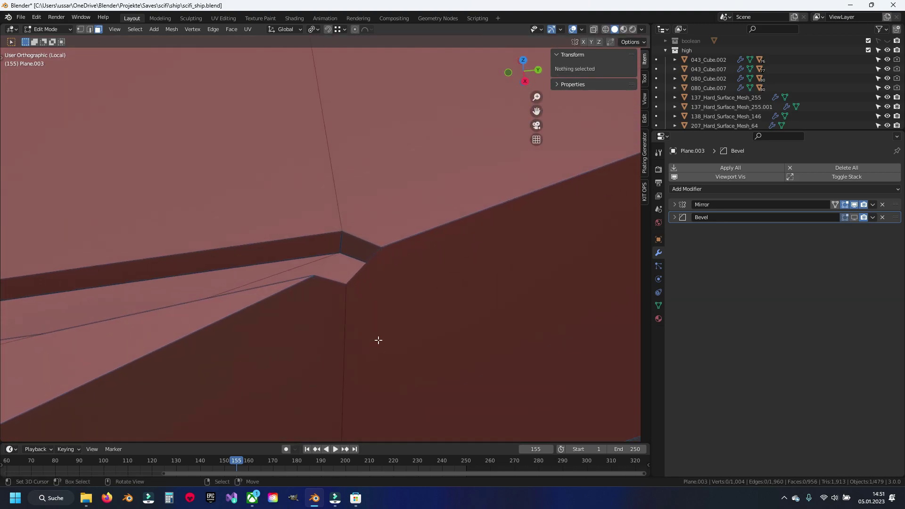
key("2")
left_click(364, 339)
key("ctrl+b")
left_click(425, 312)
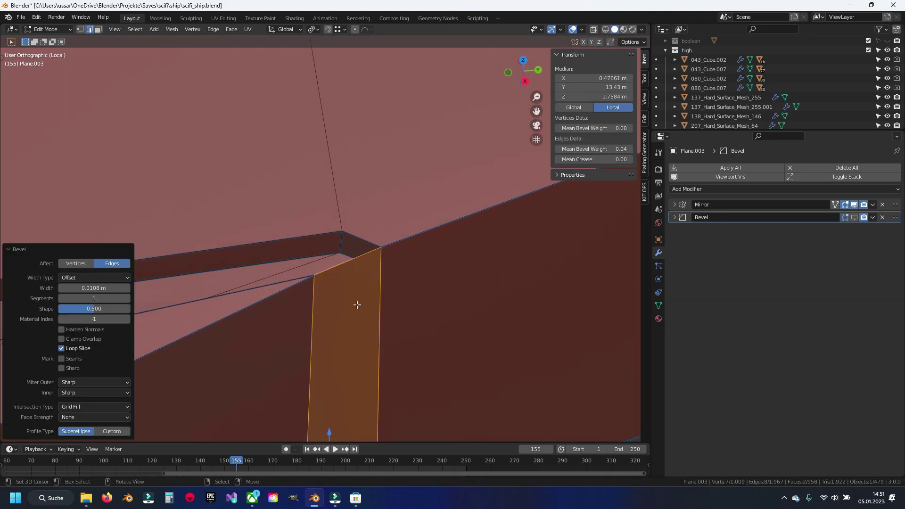
Step: Delete the small bevel face and snap the stray vertex onto the recess corner
key("3")
left_click(366, 268)
key("x")
left_click(337, 280)
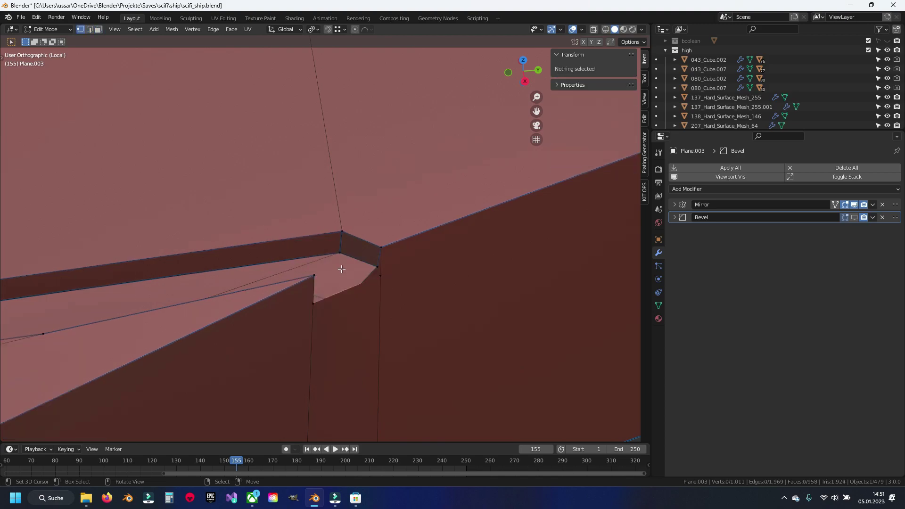
middle_click_drag(340, 268, 452, 300)
key("2")
left_click(451, 306)
key("g")
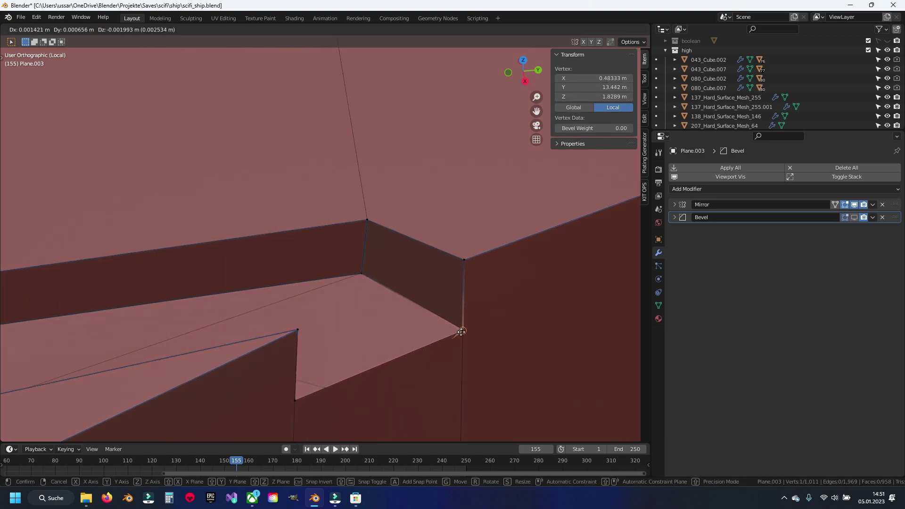
left_click(360, 222)
middle_click_drag(360, 222, 239, 302)
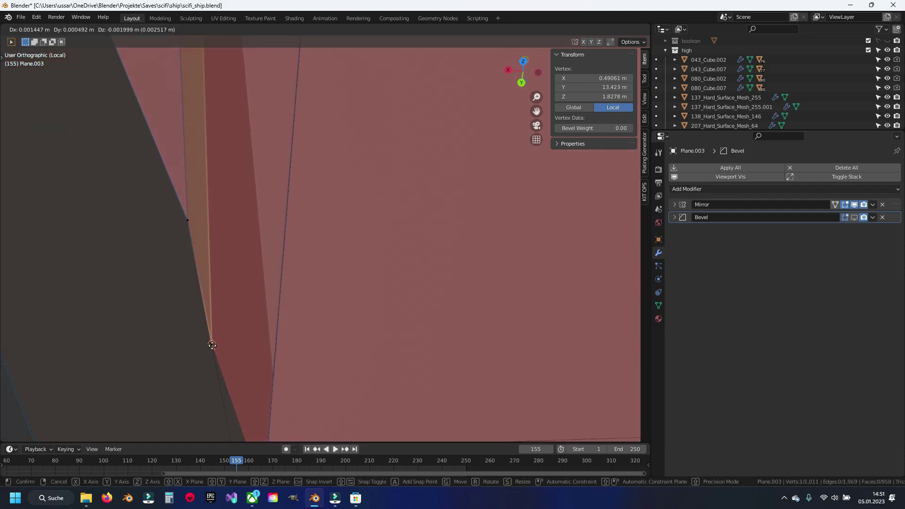
middle_click_drag(240, 302, 226, 321)
Step: Merge by distance to remove six duplicate vertices, then show the bevel preview again
left_click(375, 243)
key("alt+z")
key("m")
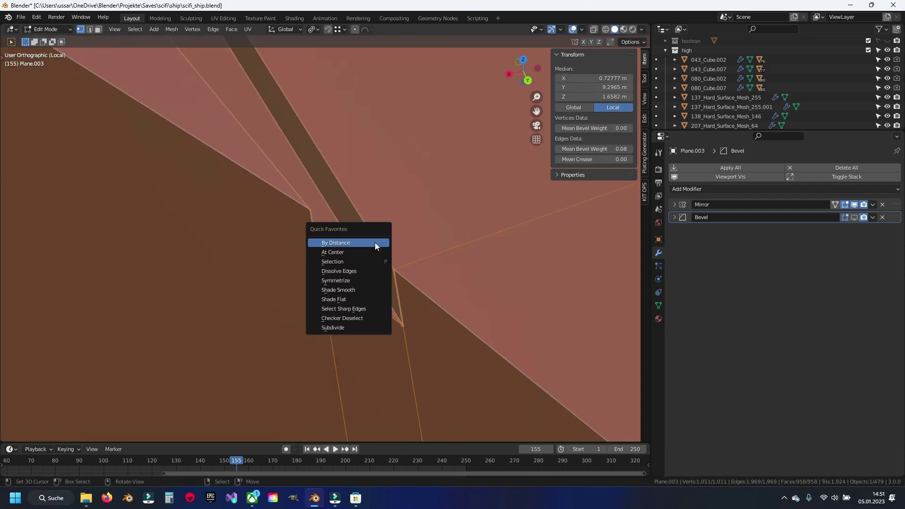
left_click(356, 301)
key("alt+z")
left_click(588, 147)
type("0.15")
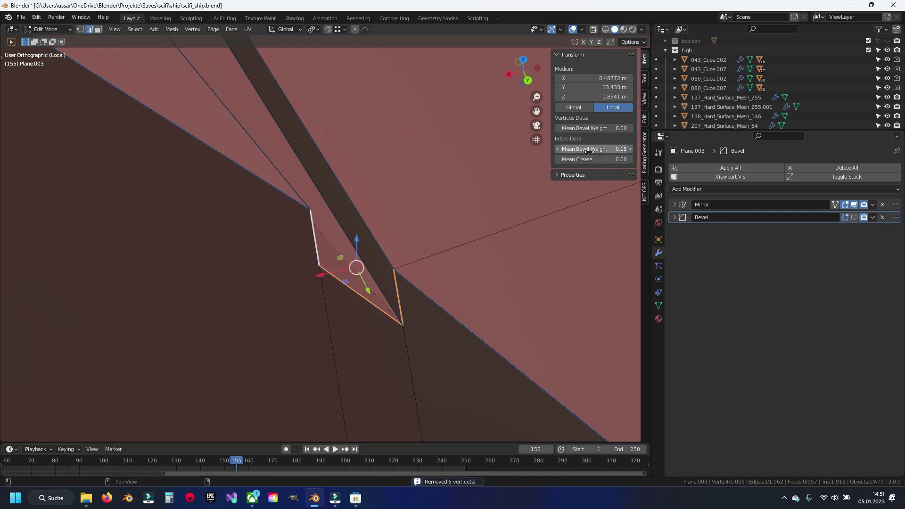
left_click(572, 55)
left_click(854, 217)
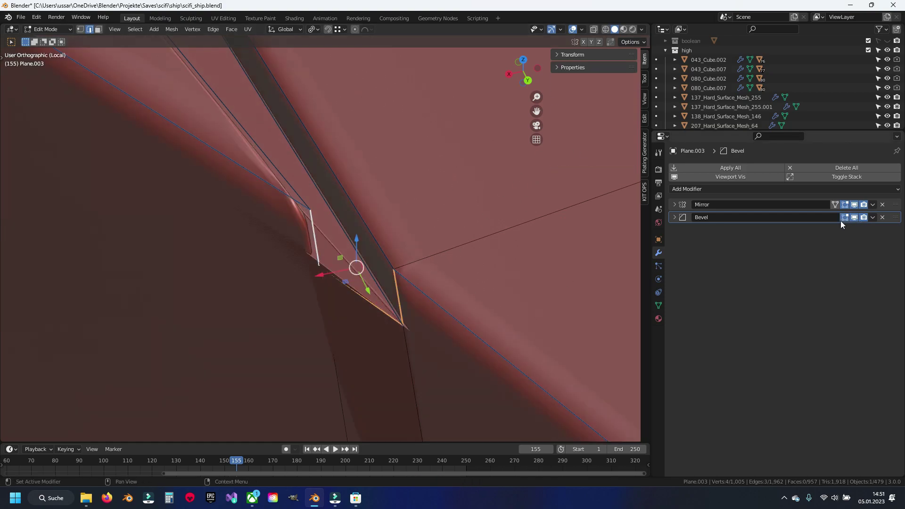
mouse_move(414, 283)
middle_mouse_down()
mouse_move(402, 313)
mouse_move(528, 219)
middle_mouse_up()
Step: With bevel display hidden, dissolve the stray edge at the recess corner
left_click(855, 218)
middle_click_drag(152, 231, 308, 276, "shift")
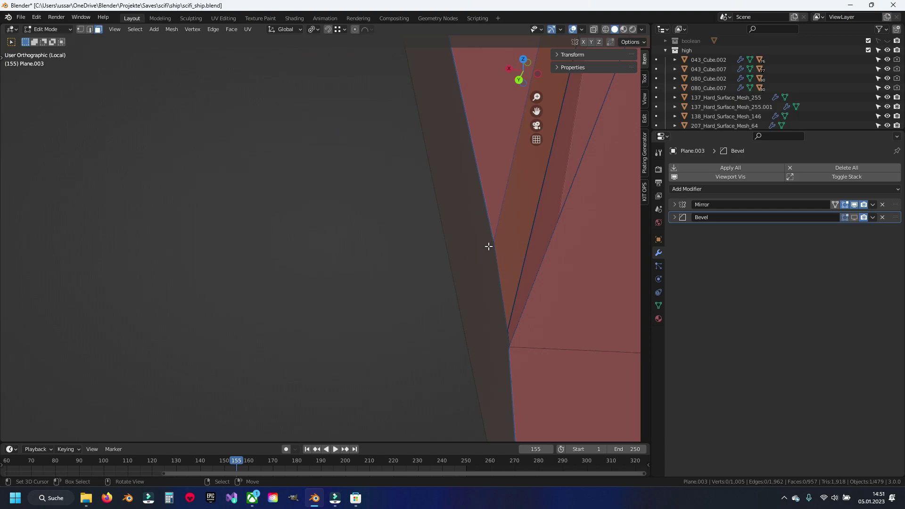
left_click(547, 206)
key("2")
middle_click_drag(550, 207, 475, 236)
left_click(469, 250)
key("x")
left_click(468, 289)
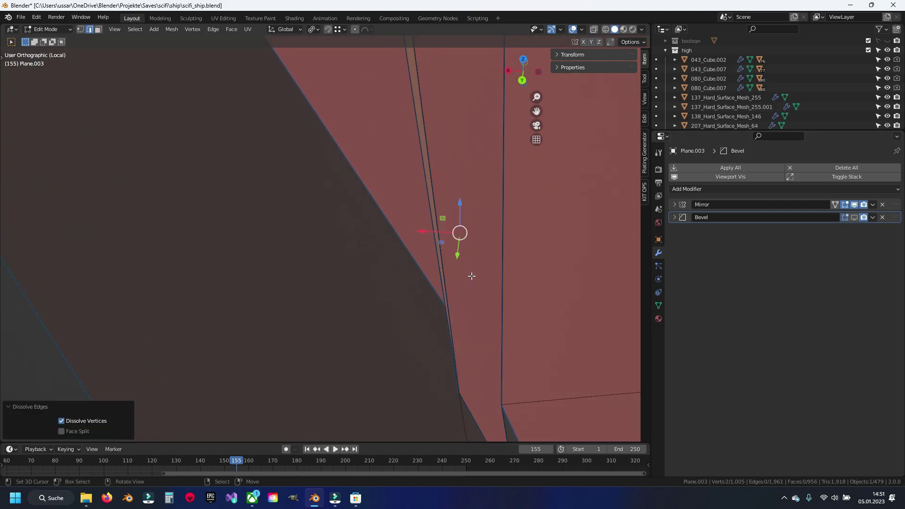
Step: Inspect the recess end with bevels shown, briefly hiding and revealing the selected geometry
middle_click_drag(471, 276, 462, 271)
left_click(853, 217)
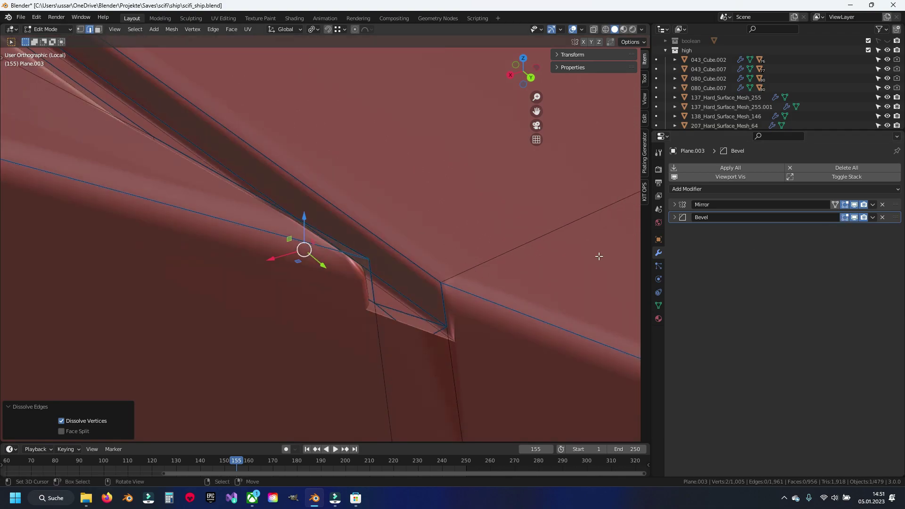
left_click(372, 306)
scroll(382, 271, "up", 2)
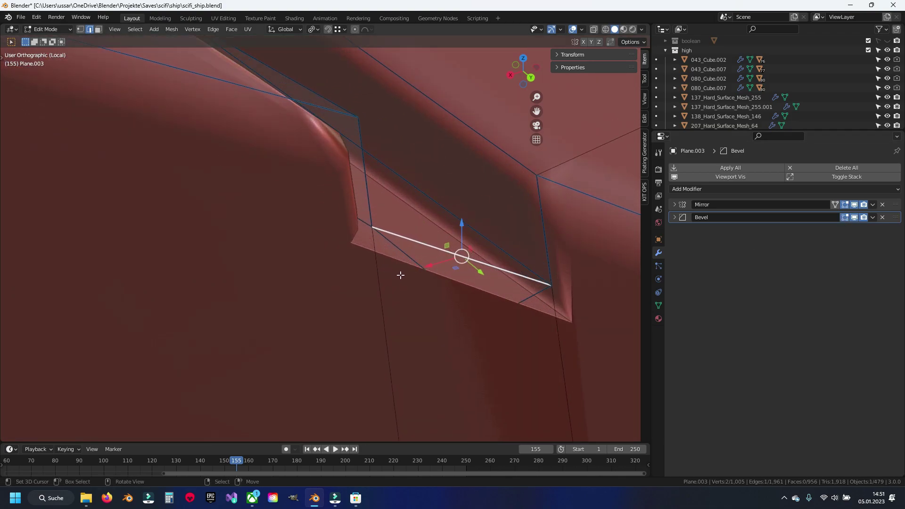
middle_click_drag(401, 274, 402, 259)
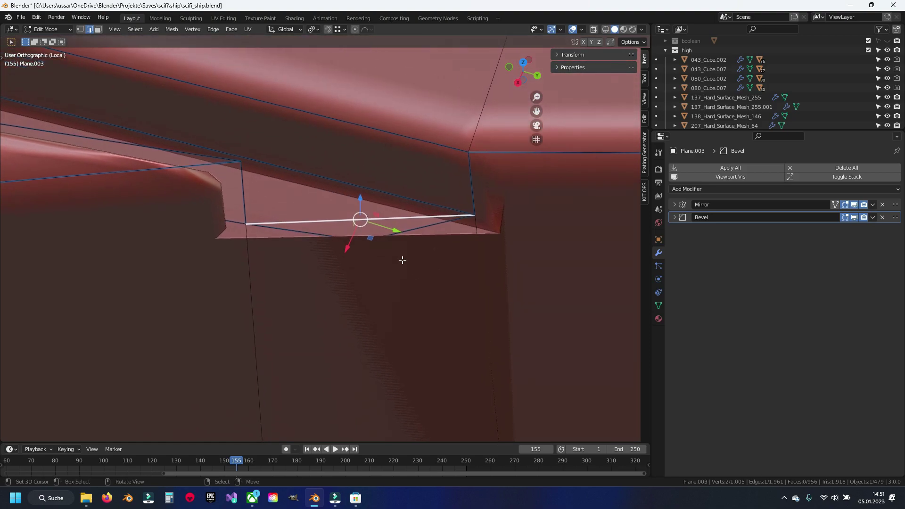
left_click(854, 217)
key("h")
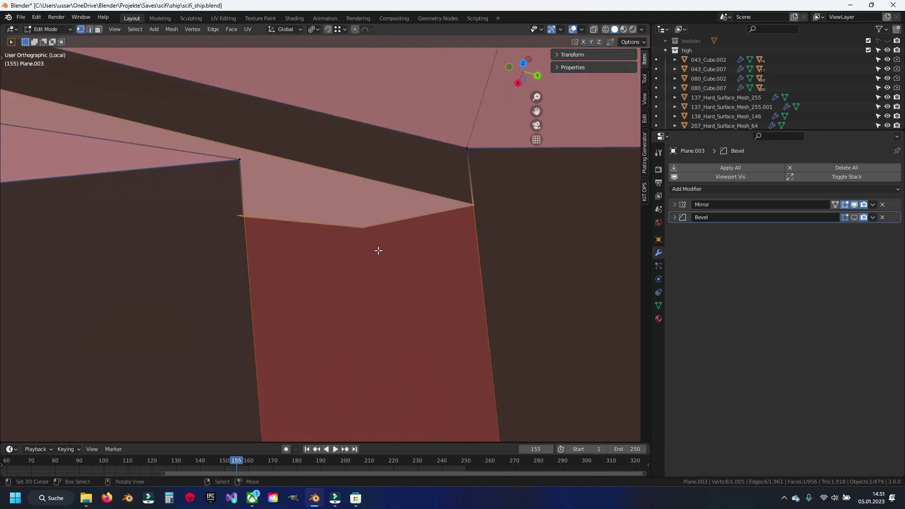
key("alt+h")
Step: Snap the corner vertex onto its neighbour and merge the whole mesh by distance
left_click(362, 254)
mouse_move(362, 253)
middle_mouse_down()
mouse_move(404, 242)
mouse_move(208, 229)
middle_mouse_up()
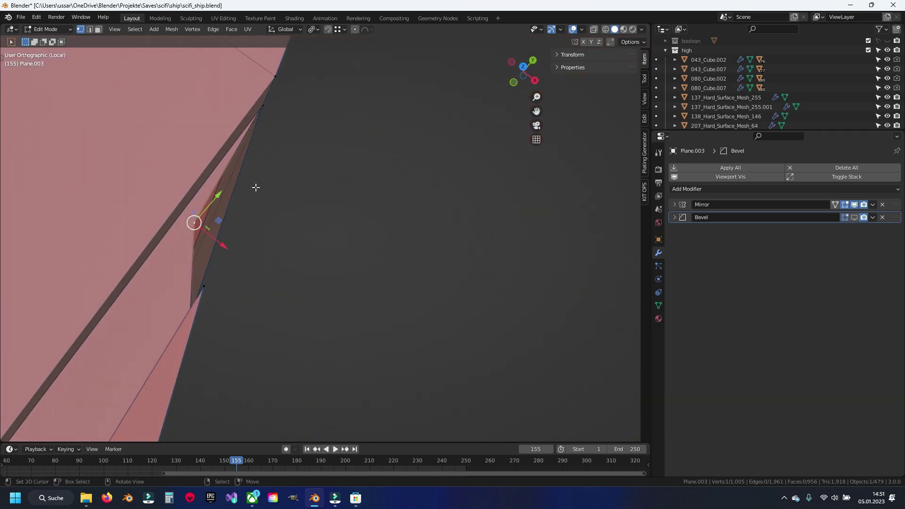
middle_click_drag(255, 190, 373, 219)
key("g")
left_click(339, 196)
key("a")
key("m")
left_click(360, 232)
Step: Check the bevelled recess and hull panels with bevel display on, then hide it again
middle_click_drag(361, 232, 289, 229)
key("2")
left_click(325, 288)
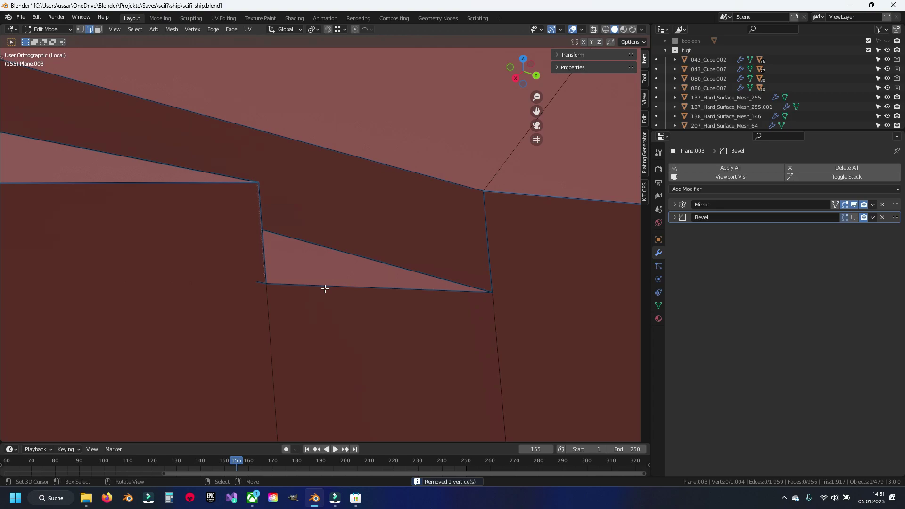
left_click(854, 218)
mouse_move(453, 283)
middle_mouse_down()
mouse_move(363, 288)
mouse_move(515, 269)
mouse_move(316, 268)
mouse_move(323, 259)
mouse_move(373, 254)
mouse_move(277, 176)
mouse_move(350, 289)
middle_mouse_up()
scroll(340, 278, "up", 5)
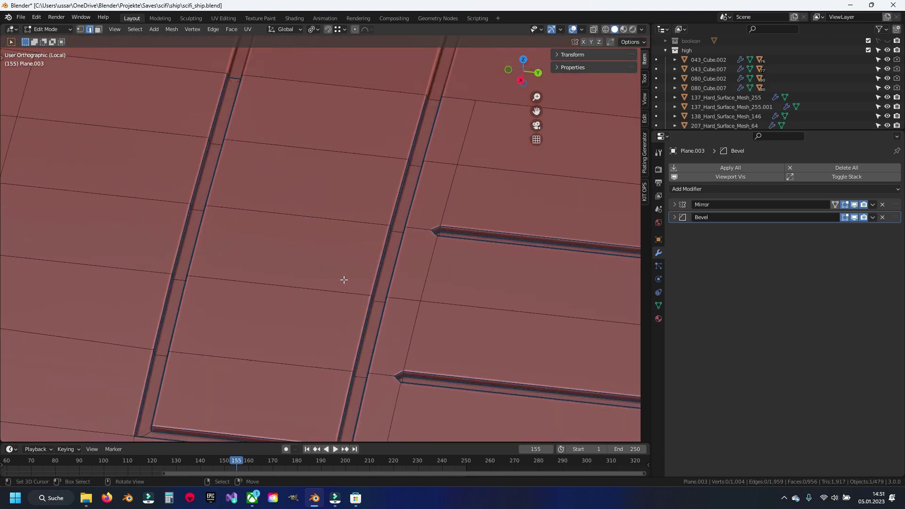
mouse_move(362, 253)
middle_mouse_down()
mouse_move(429, 262)
mouse_move(436, 228)
mouse_move(328, 255)
mouse_move(353, 277)
mouse_move(402, 293)
mouse_move(334, 275)
middle_mouse_up()
scroll(401, 293, "up", 3)
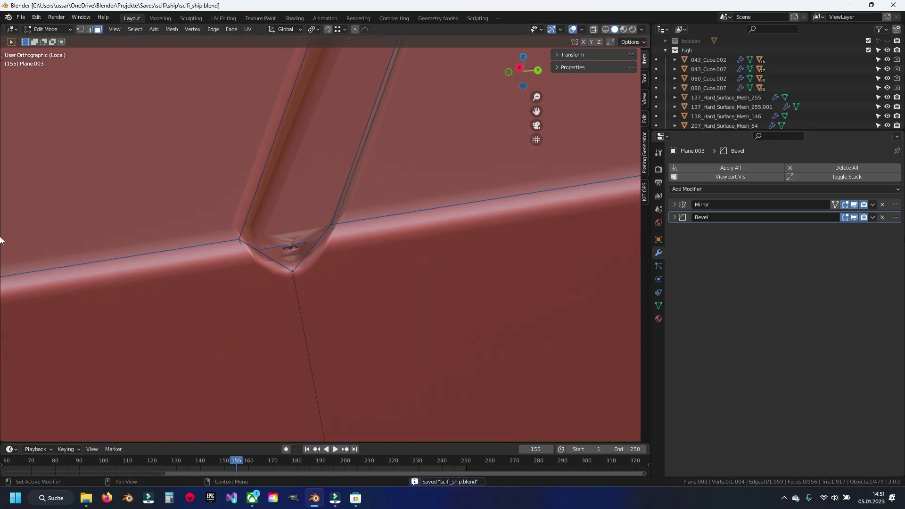
left_click(852, 218)
key("KP_Decimal")
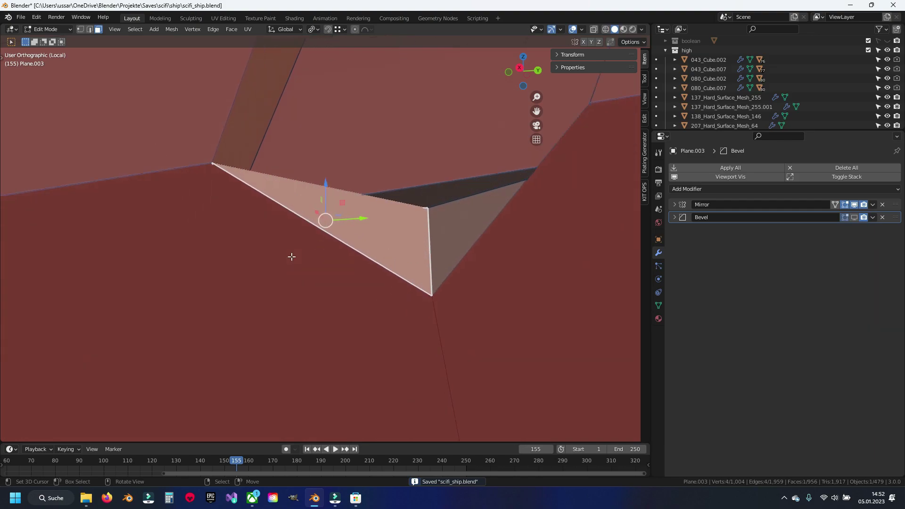
Step: Select the triangle faces around the recess corner and delete them
middle_click_drag(416, 217, 424, 189)
scroll(454, 172, "down", 5)
key("ctrl+KP_Add")
mouse_move(234, 264)
middle_mouse_down()
mouse_move(228, 259)
mouse_move(450, 262)
middle_mouse_up()
scroll(451, 262, "up", 4)
left_click(503, 265, "shift")
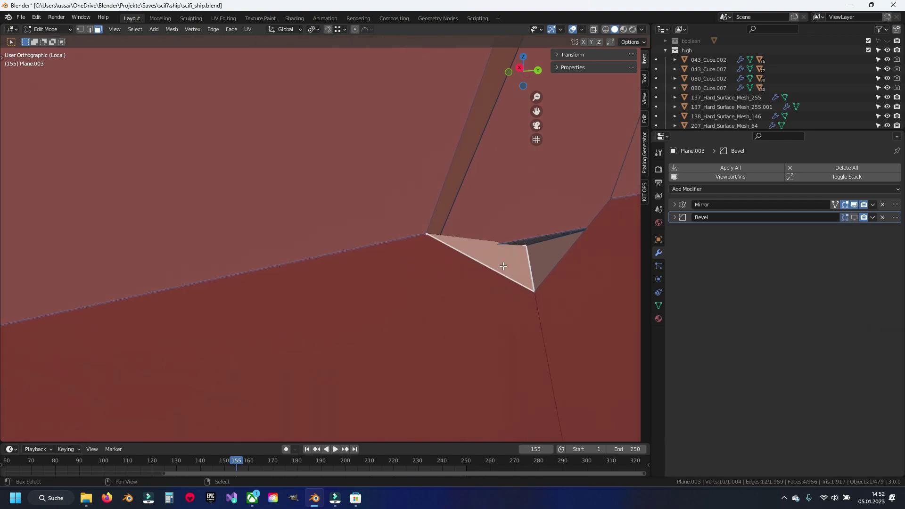
key("x")
left_click(542, 239)
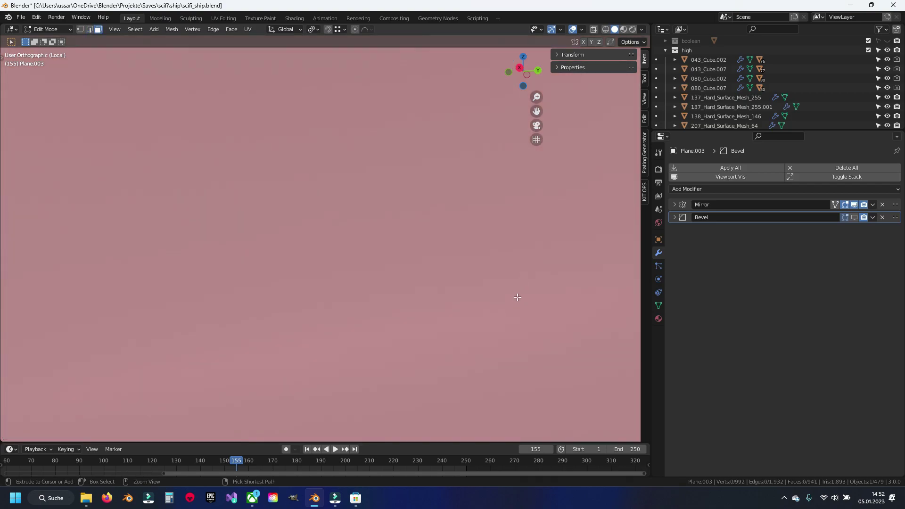
Step: Undo the face deletion and delete the selected corner faces again
scroll(517, 296, "down", 4)
middle_click_drag(517, 297, 339, 255)
key("ctrl+z")
scroll(339, 250, "up", 3)
key("x")
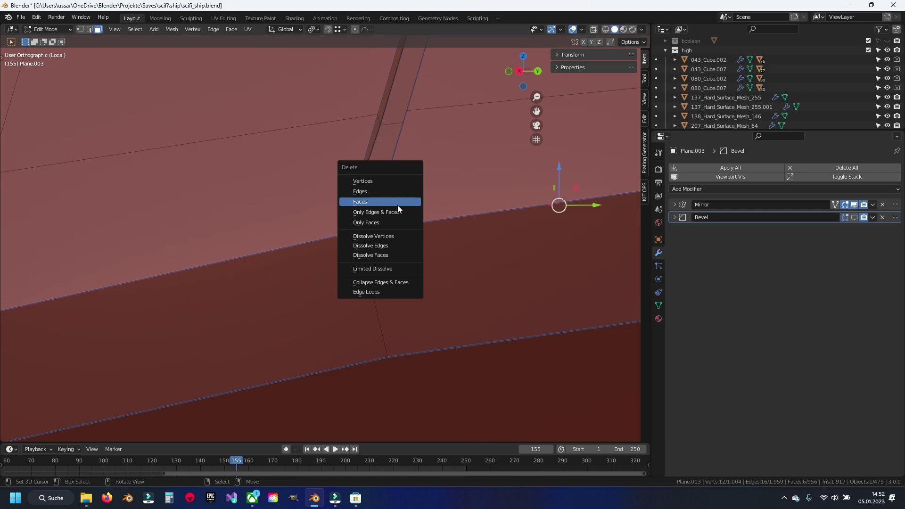
left_click(397, 202)
Step: Bevel the two hull-side edges into strips and add a loop cut across the new strip
key("2")
left_click(324, 302)
middle_click_drag(554, 265, 337, 249, "shift")
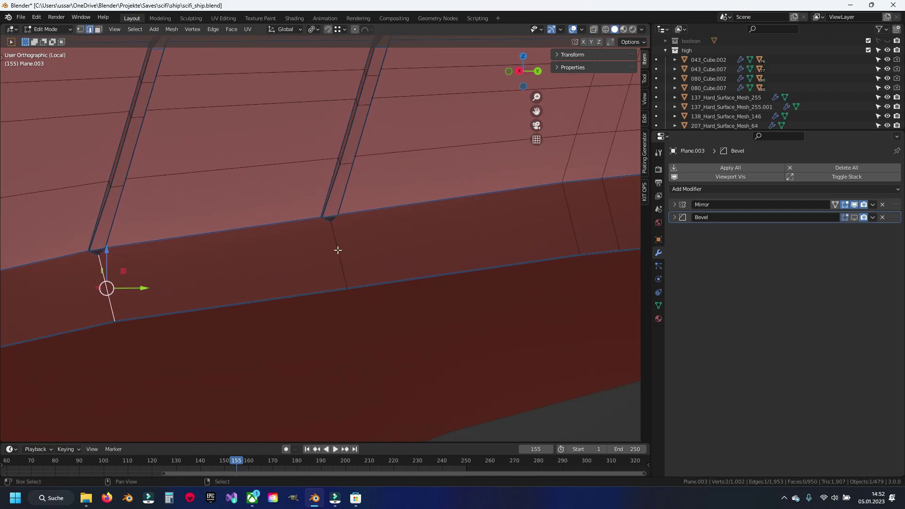
key("ctrl+b")
left_click(396, 306)
scroll(396, 306, "up", 3)
key("ctrl+r")
left_click(295, 311)
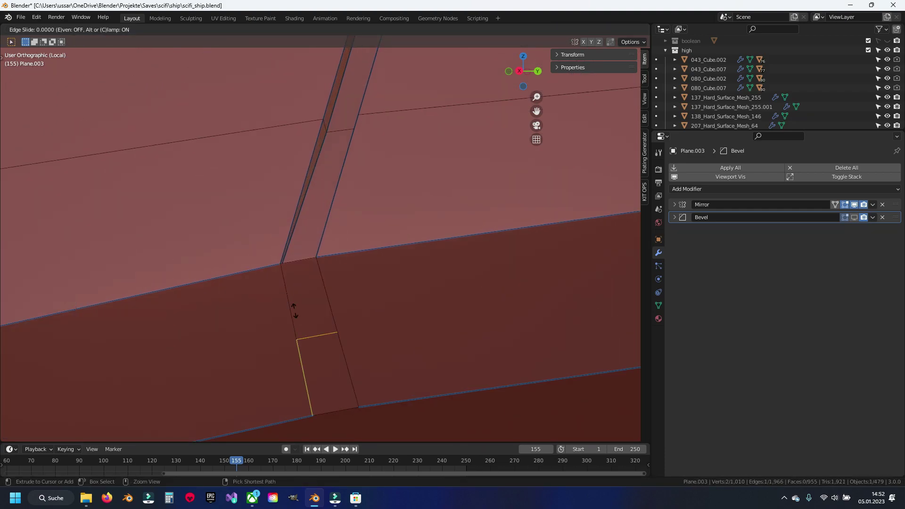
left_click(302, 249)
middle_click_drag(302, 248, 422, 254)
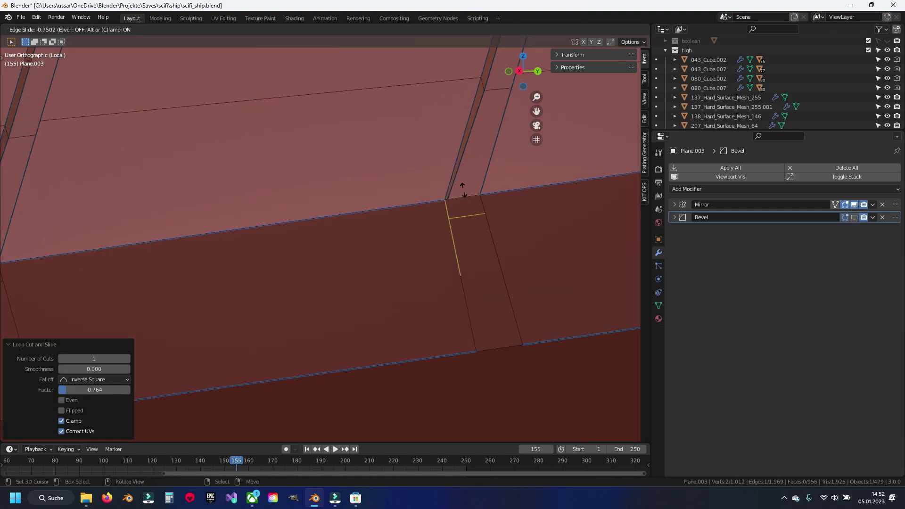
Step: Delete the small face at the end of the strip
left_click(463, 190)
key("3")
left_click(464, 205)
mouse_move(509, 222)
middle_mouse_down("shift")
mouse_move(197, 269)
mouse_move(145, 262)
mouse_move(222, 259)
mouse_move(137, 267)
mouse_move(233, 267)
mouse_move(386, 300)
mouse_move(441, 250)
mouse_move(399, 278)
middle_mouse_up("shift")
key("x")
left_click(145, 247)
Step: Move the corner vertex into its new position to close the corner
key("1")
left_click(176, 241)
key("g")
key("g")
left_click(441, 254)
key("g")
left_click(406, 278)
Step: Merge the whole mesh by distance, removing the 8 leftover duplicate vertices
key("a")
key("q")
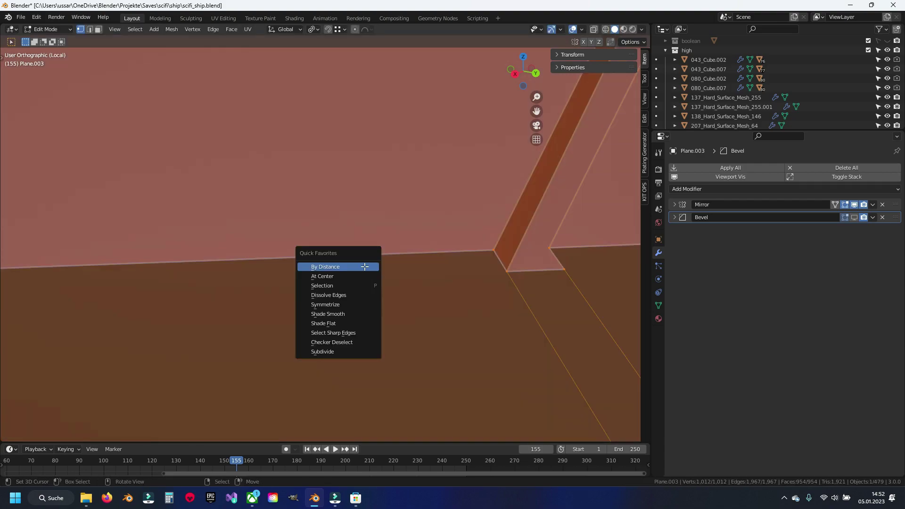
left_click(364, 267)
key("alt+a")
key("2")
middle_click_drag(486, 272, 424, 264)
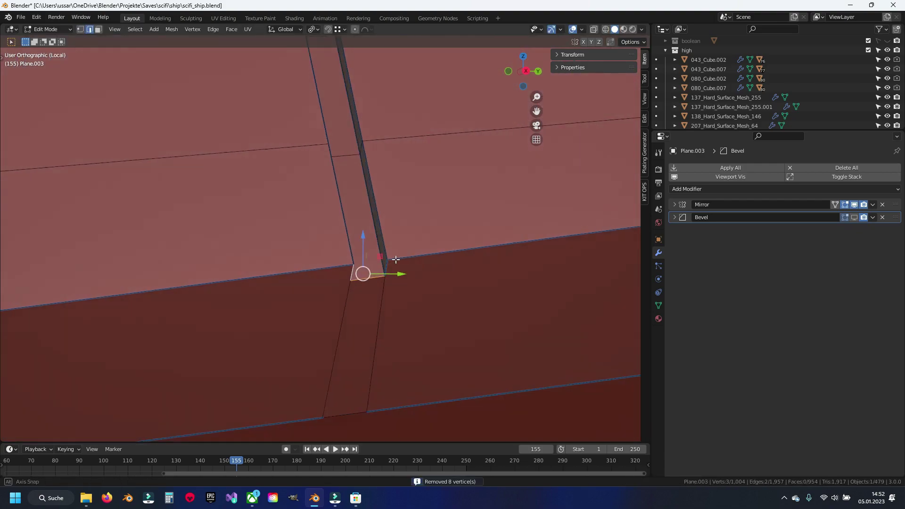
left_click(573, 54)
Step: Select the two edges beneath the hull-side strips for the 0.35 bevel weight
mouse_move(330, 212)
middle_mouse_down()
mouse_move(242, 187)
mouse_move(435, 147)
mouse_move(459, 168)
middle_mouse_up()
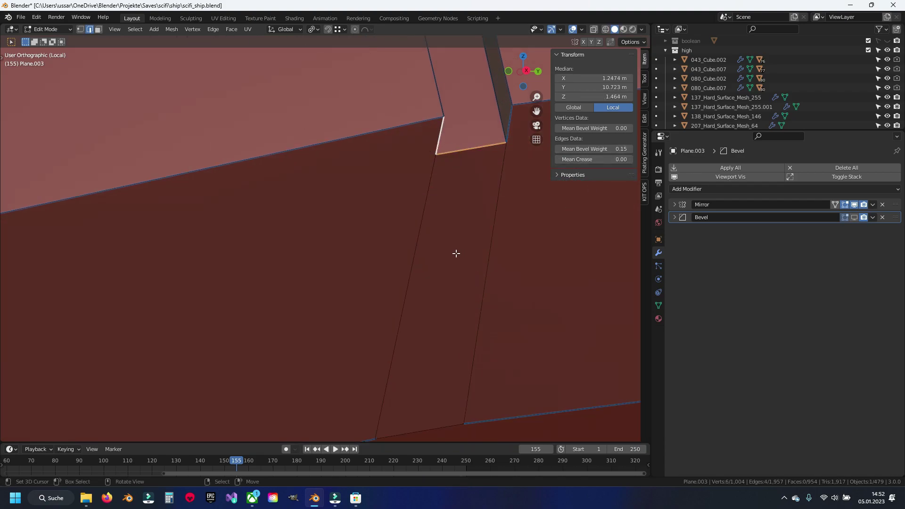
left_click(854, 217)
scroll(418, 258, "down", 3)
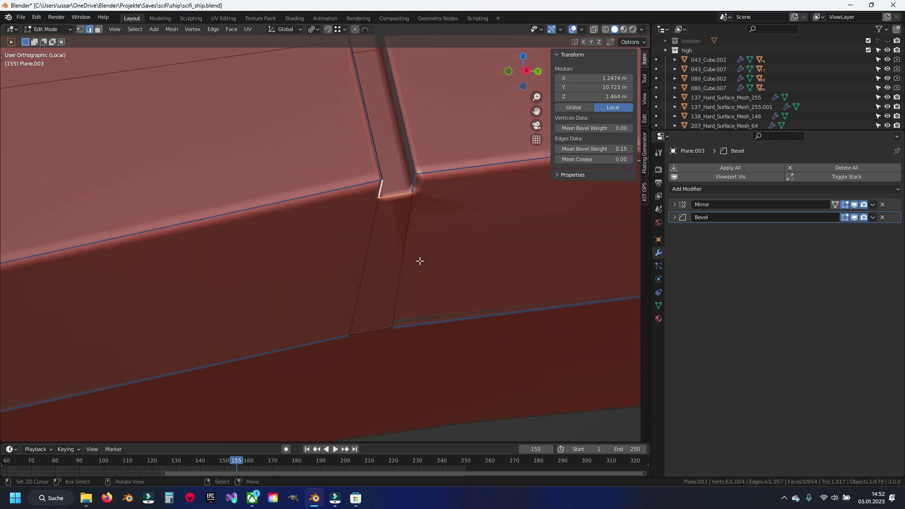
scroll(405, 273, "down", 2)
left_click(368, 314)
scroll(423, 305, "down", 3)
scroll(329, 283, "up", 3)
left_click(304, 281, "shift")
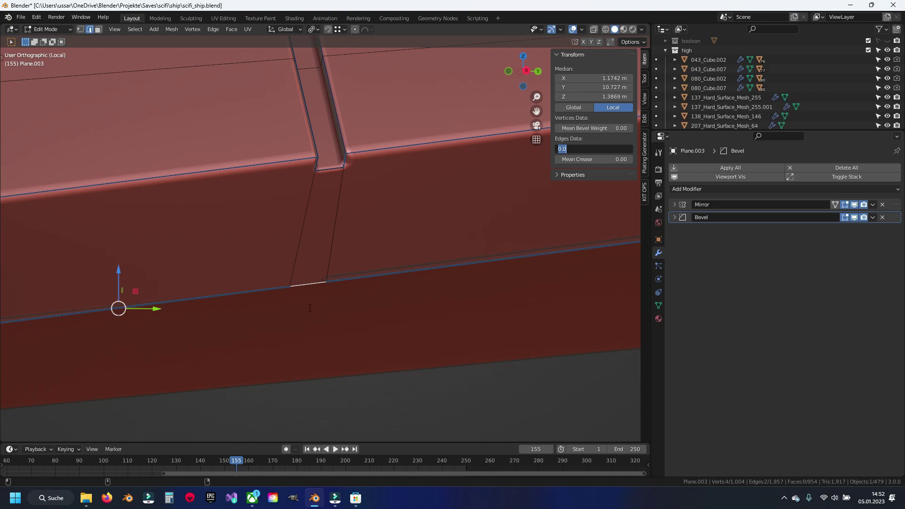
Step: Review the bevels along the full length of the panelled hull
middle_click_drag(261, 292, 297, 292, "shift")
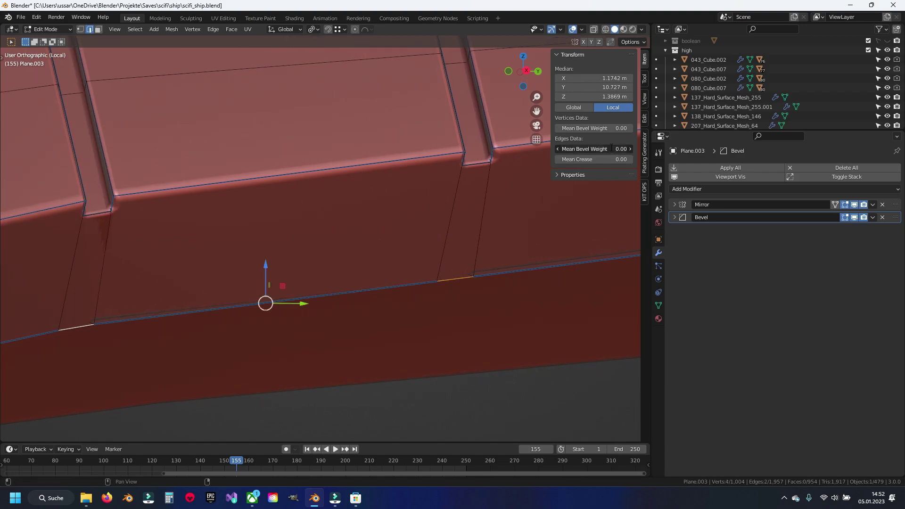
scroll(408, 189, "down", 3)
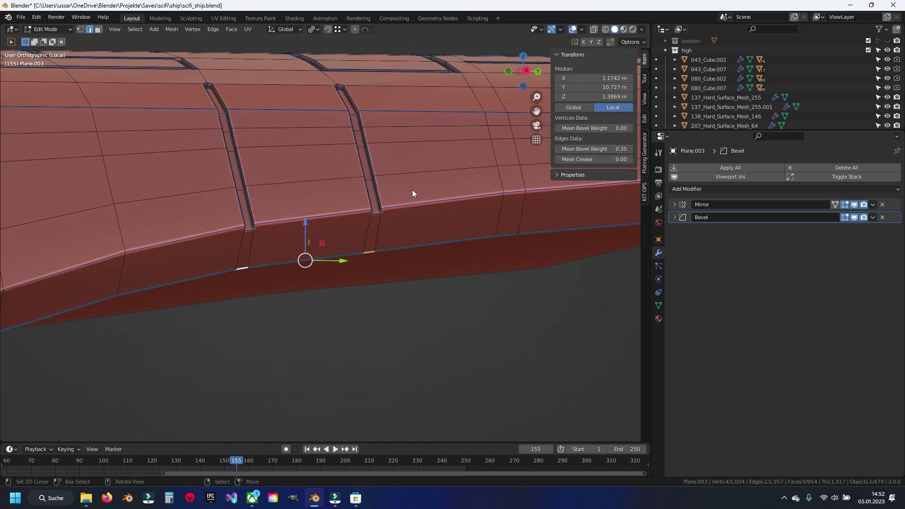
middle_click_drag(408, 188, 220, 244, "shift")
key("alt+a")
mouse_move(373, 259)
middle_mouse_down("shift")
mouse_move(188, 289)
mouse_move(341, 253)
middle_mouse_up("shift")
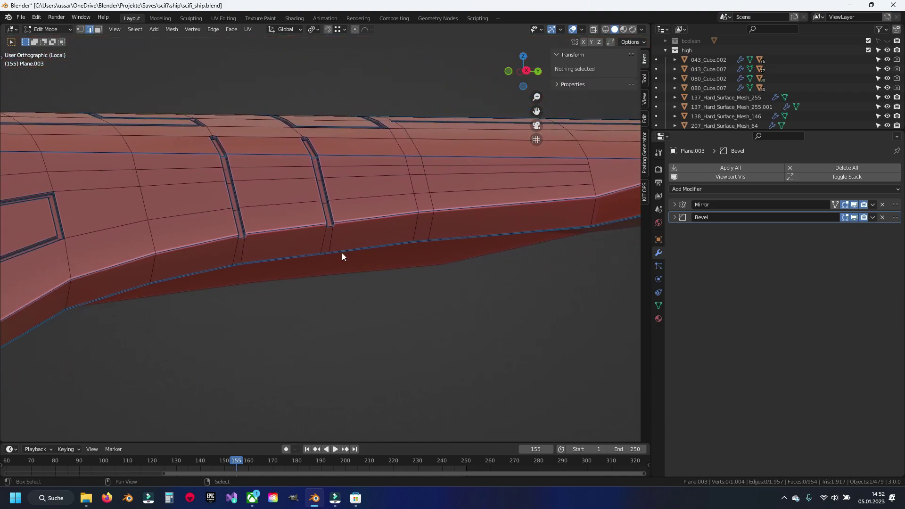
scroll(341, 253, "up", 3)
middle_click_drag(420, 267, 213, 262, "shift")
scroll(491, 261, "up", 3)
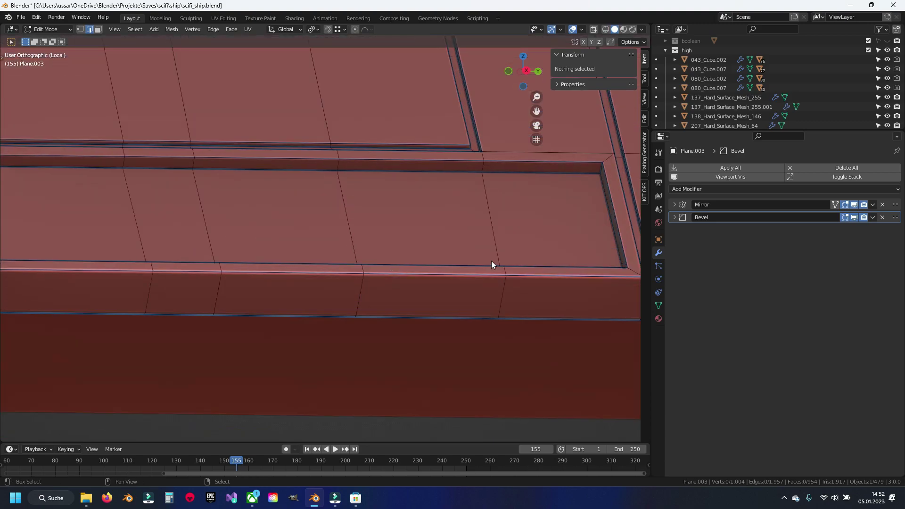
scroll(337, 219, "up", 2)
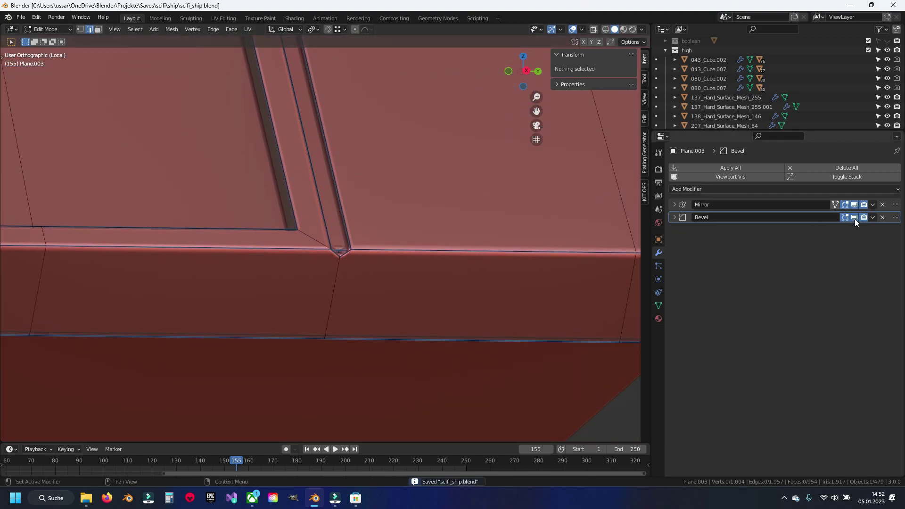
Step: Hide the bevel display and select a corner triangle face
left_click(853, 217)
scroll(359, 272, "up", 2)
key("3")
left_click(380, 290)
Step: Select the remaining corner triangles and dissolve them
left_click(101, 358)
left_click(375, 286)
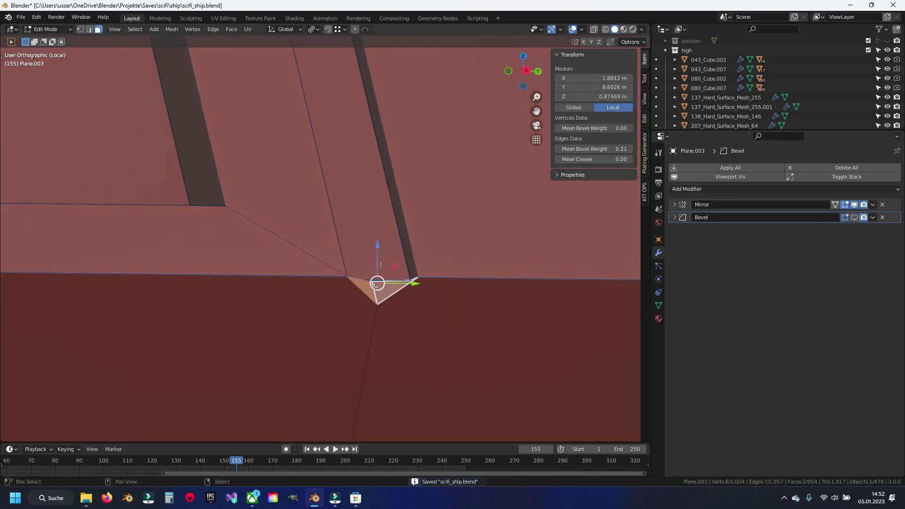
middle_click_drag(375, 286, 283, 271, "shift")
scroll(283, 271, "up", 3)
key("x")
left_click(265, 355)
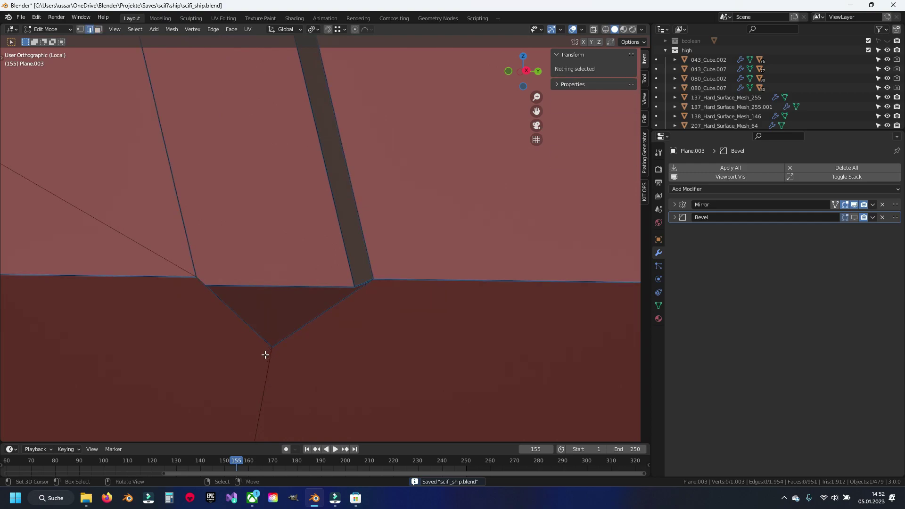
Step: Bevel the edge below the corner and slide one of the new bevel edges
key("2")
left_click(415, 309)
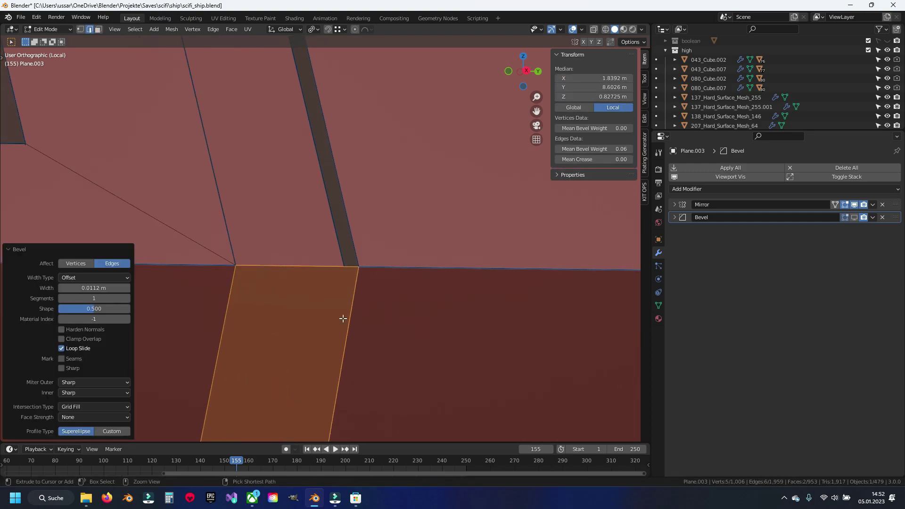
left_click(232, 286)
key("g")
key("g")
left_click(251, 111)
key("1")
right_click(283, 292)
Step: Try moving the corner vertex, then undo the vertex moves
left_click(348, 323)
key("g")
scroll(346, 329, "down", 3)
middle_click_drag(334, 278, 231, 296)
key("ctrl+z")
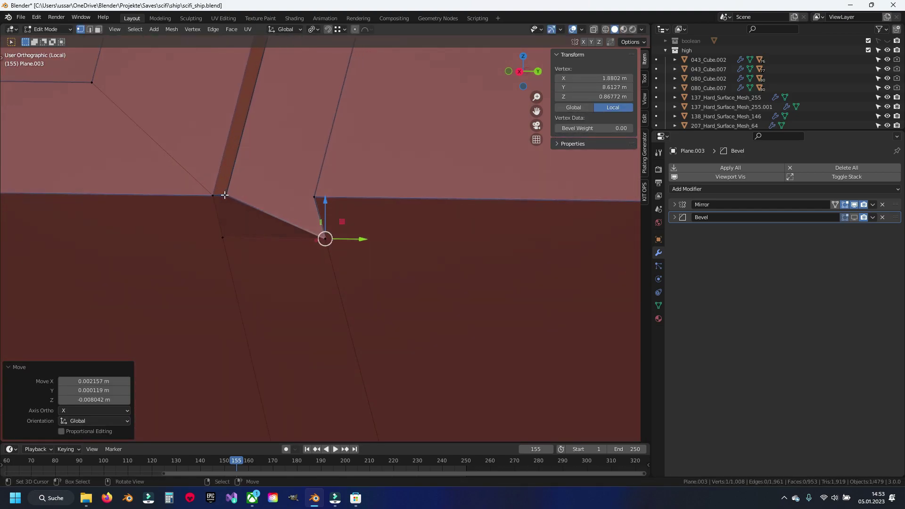
key("ctrl+z")
key("ctrl+z")
key("a")
Step: Merge the whole mesh by distance and inspect the hull side's bottom edge
key("q")
left_click(312, 235)
key("alt+a")
key("2")
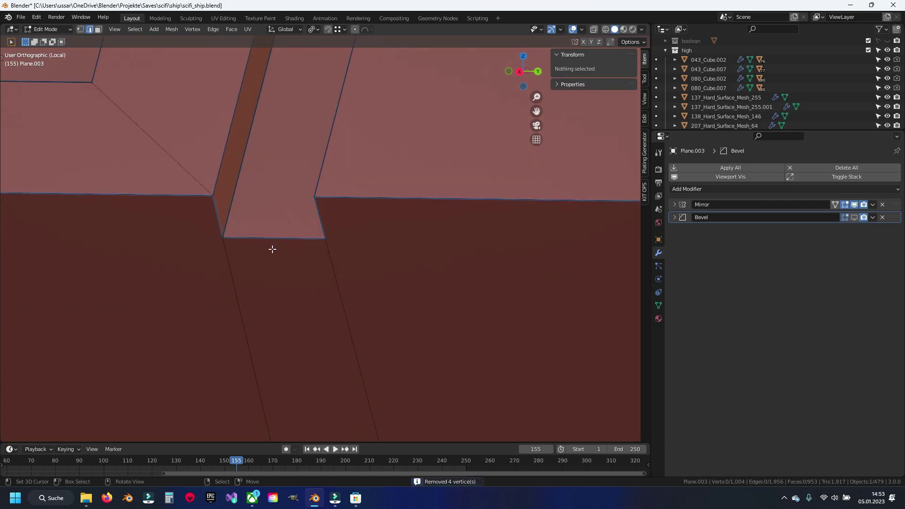
middle_click_drag(263, 243, 302, 259, "alt")
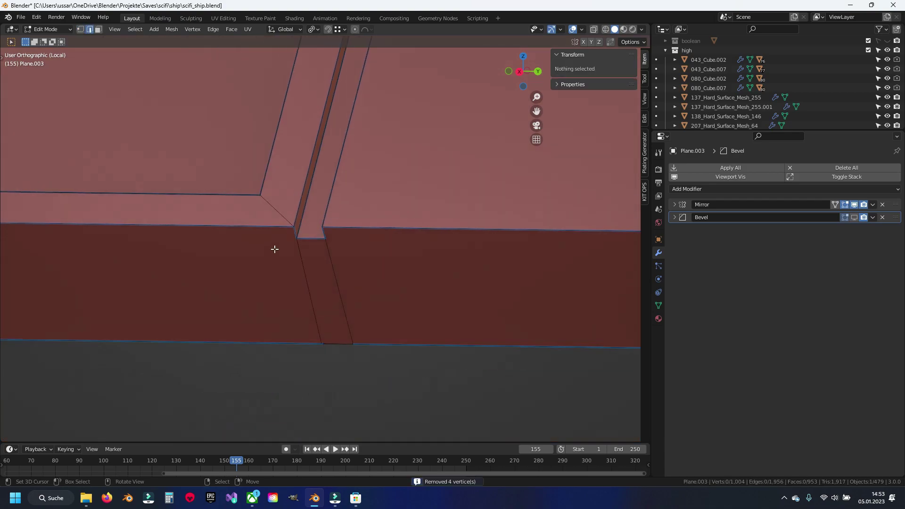
left_click(313, 349)
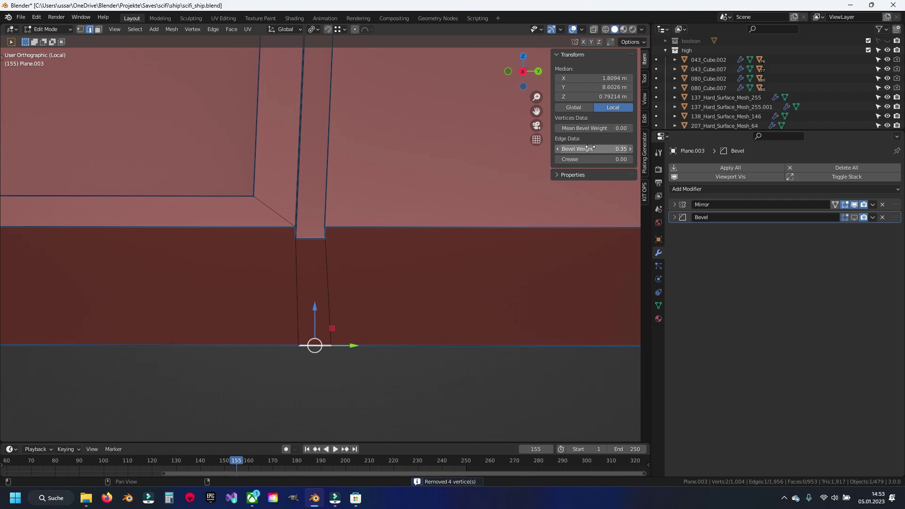
key("alt+a")
Step: Zoom to the panel seam and select its triangle face
scroll(377, 249, "down", 3)
middle_click_drag(188, 269, 139, 258, "shift")
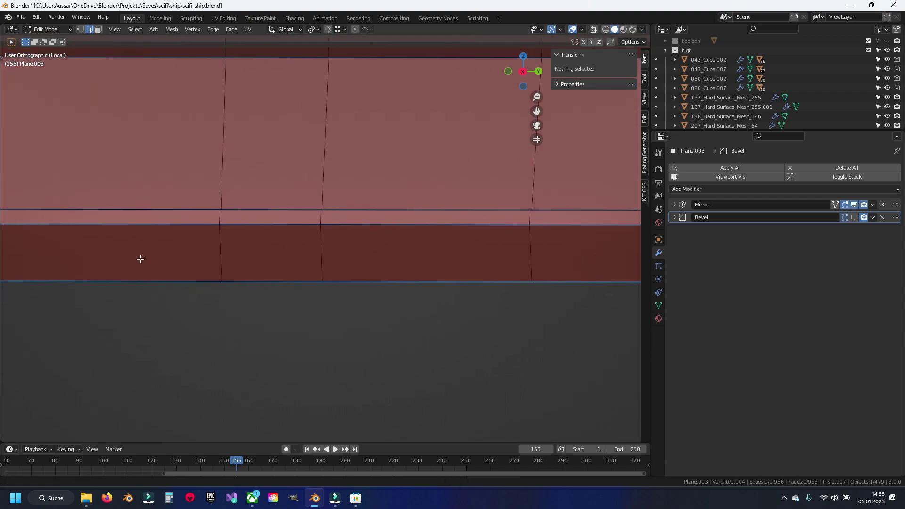
scroll(307, 252, "up", 2)
scroll(367, 283, "up", 3)
key("3")
scroll(326, 238, "up", 2)
left_click(342, 239)
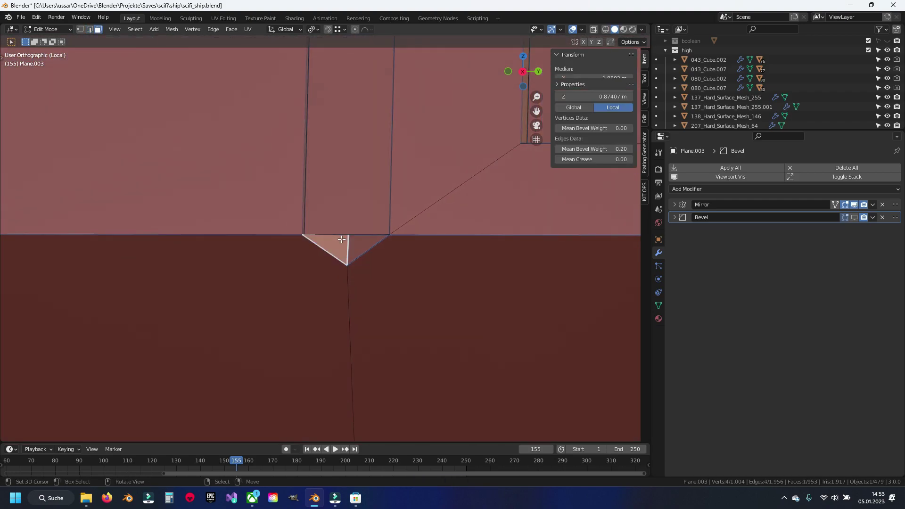
middle_click_drag(357, 240, 355, 314)
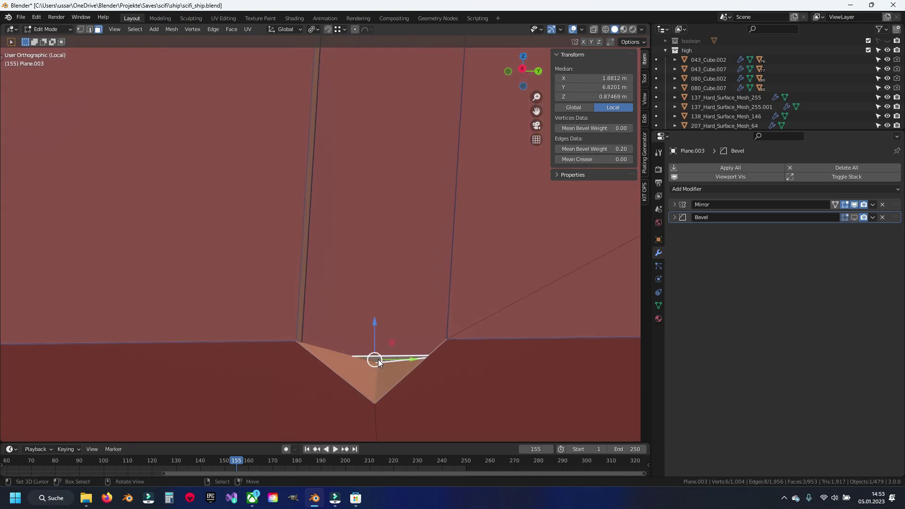
key("2")
Step: Bevel the vertical seam edge into a thin strip and loop cut across it
middle_click_drag(377, 365, 302, 323, "shift")
left_click(301, 323)
left_click(481, 277)
left_click(249, 416)
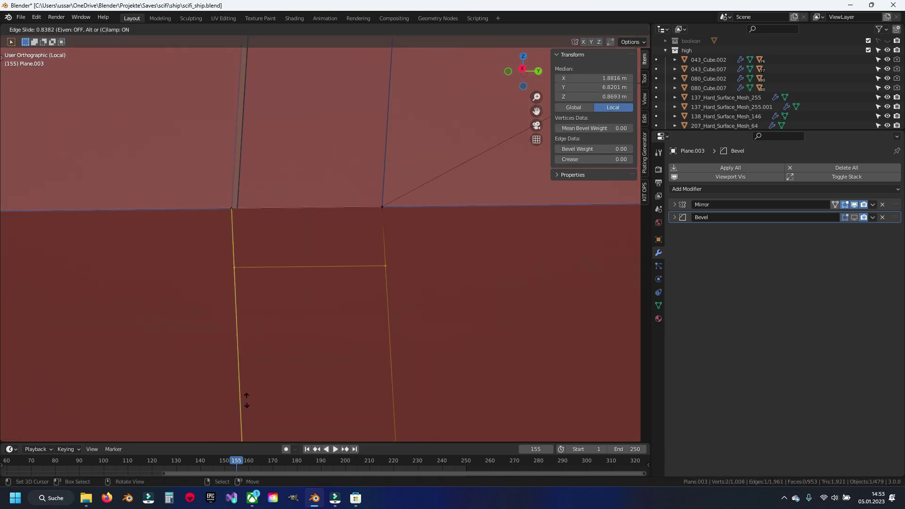
left_click(258, 319)
Step: Delete the extra face between the edges and reposition the corner vertex
left_click(309, 236)
key("x")
left_click(264, 240)
left_click(233, 218)
key("g")
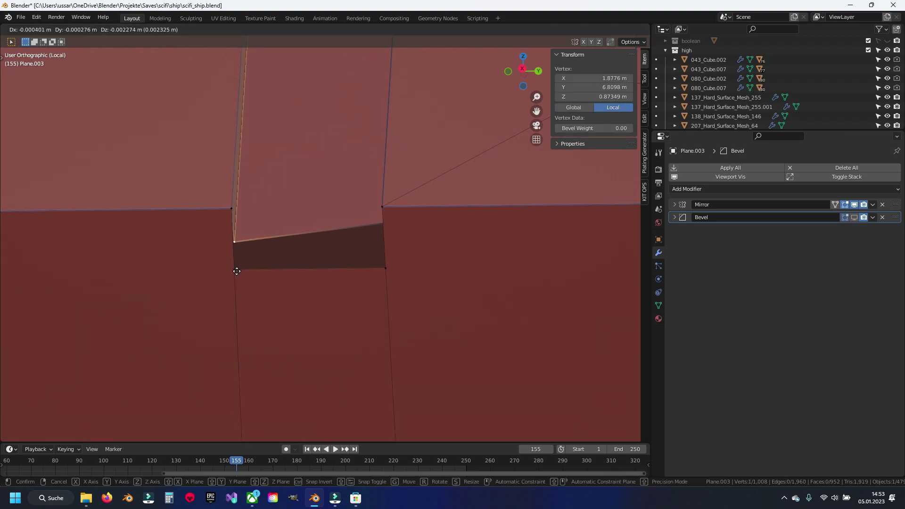
left_click(236, 271)
mouse_move(232, 266)
middle_mouse_down()
mouse_move(293, 277)
mouse_move(254, 271)
middle_mouse_up()
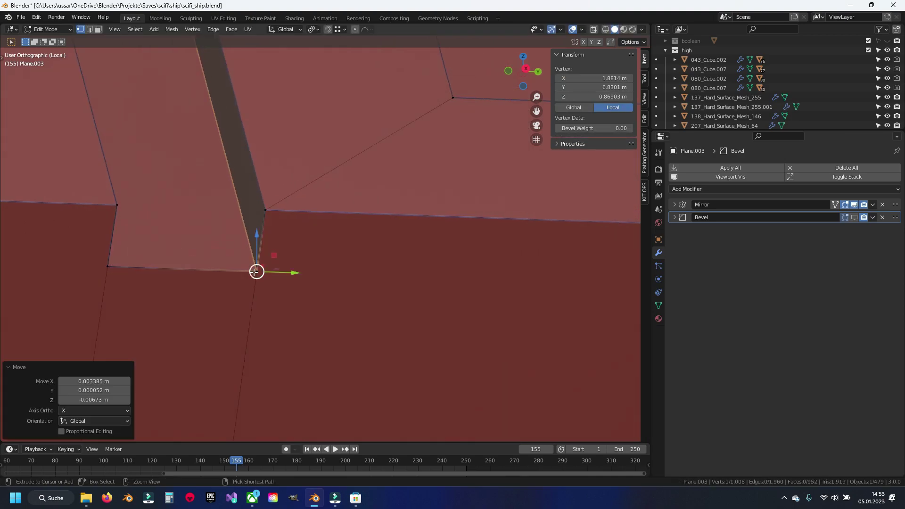
Step: Merge by distance again, removing 4 duplicate vertices, and save scifi_ship.blend
key("a")
key("m")
left_click(316, 281)
key("alt+a")
mouse_move(315, 281)
middle_mouse_down()
mouse_move(268, 288)
mouse_move(330, 288)
middle_mouse_up()
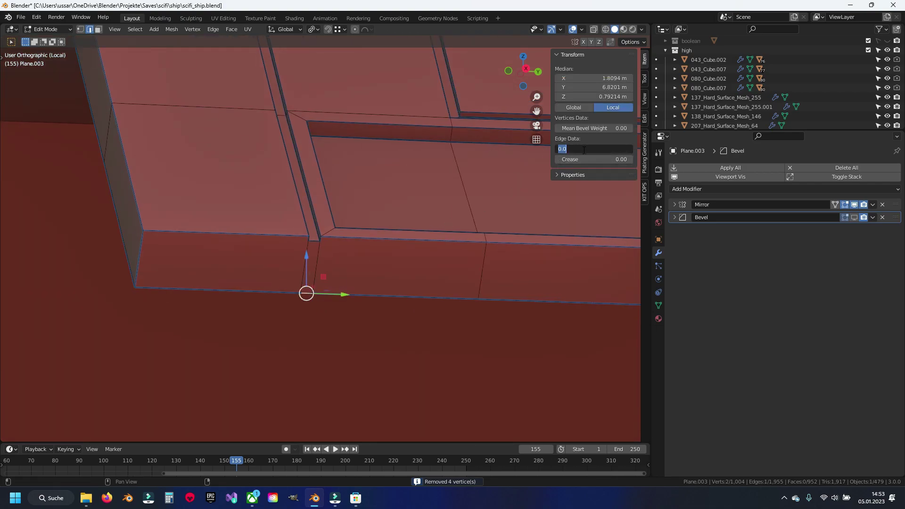
key("alt+a")
key("ctrl+s")
mouse_move(286, 239)
middle_mouse_down()
mouse_move(306, 231)
mouse_move(298, 221)
mouse_move(332, 306)
mouse_move(326, 298)
middle_mouse_up()
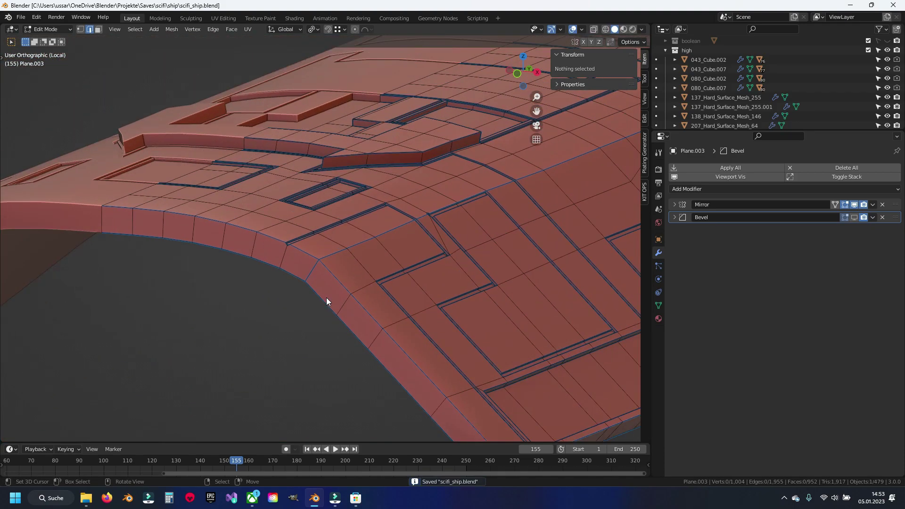
left_click(316, 264)
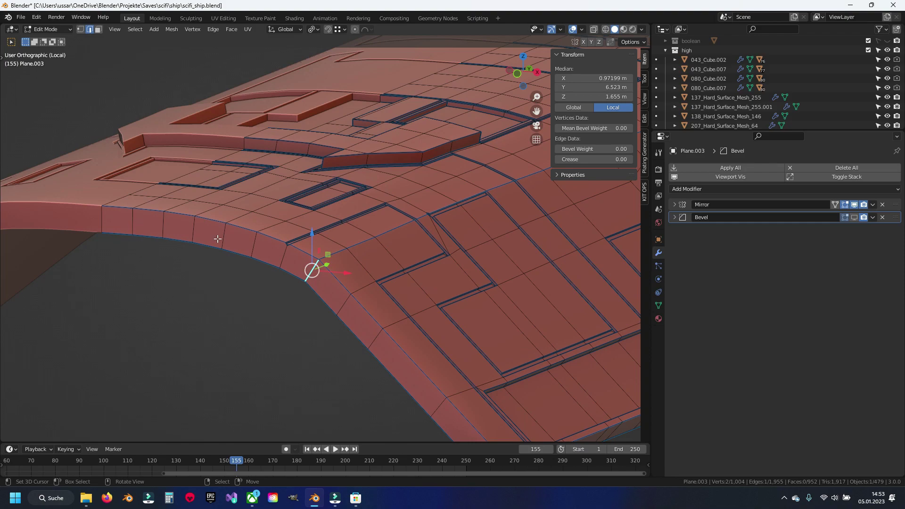
Step: Delete the two small corner faces where the groove meets the curved hull edge
middle_click_drag(217, 237, 262, 252)
scroll(212, 277, "up", 3)
scroll(299, 264, "up", 3)
key("3")
left_click(252, 205)
left_click(228, 199, "shift")
key("x")
left_click(212, 194)
Step: Bevel the groove edge at the corner
middle_click_drag(212, 194, 259, 203, "shift")
key("2")
left_click(265, 277)
right_click(361, 299)
scroll(330, 306, "down", 3)
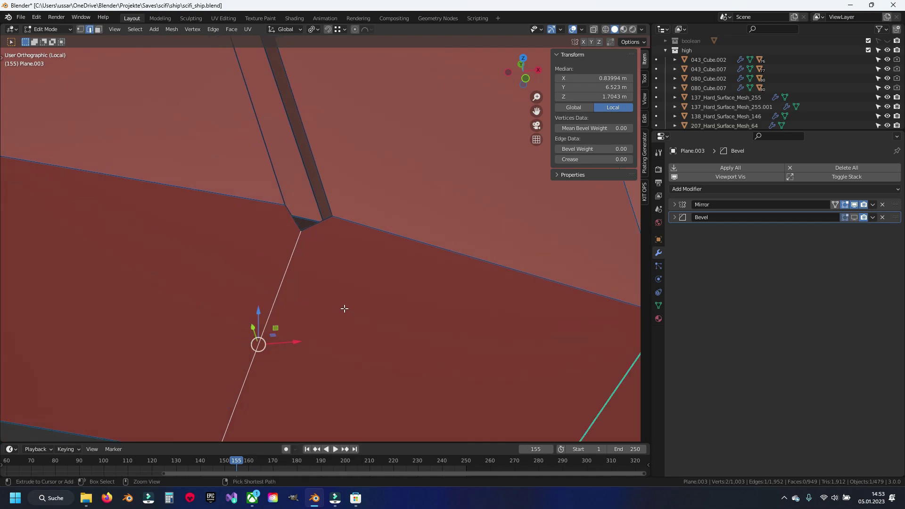
left_click(371, 289)
Step: Loop cut the bottom hull edge and delete the leftover face
scroll(232, 369, "down", 3, "shift")
left_click(246, 380)
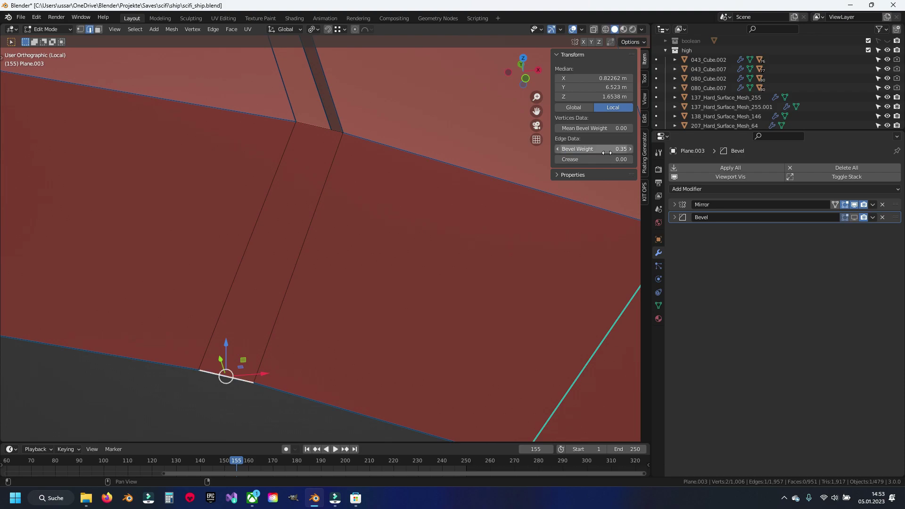
scroll(315, 259, "up", 3, "shift")
left_click(334, 185)
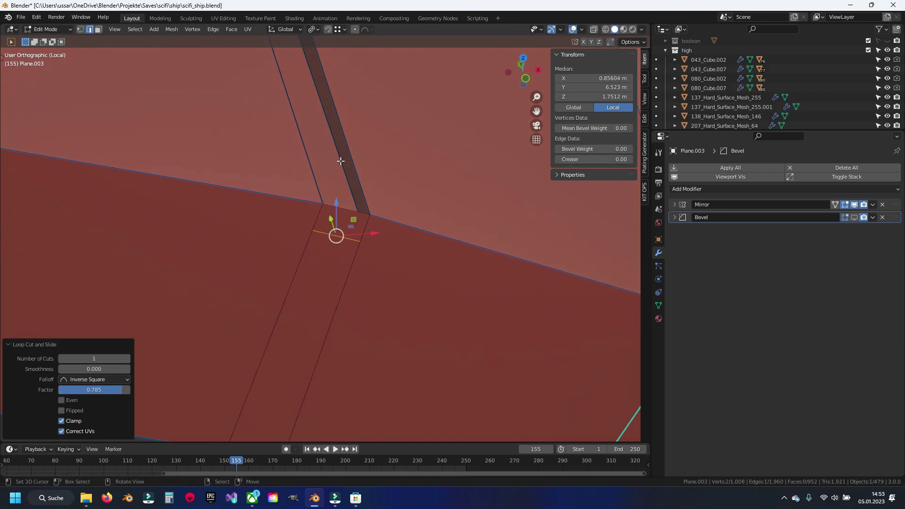
left_click(310, 257)
key("x")
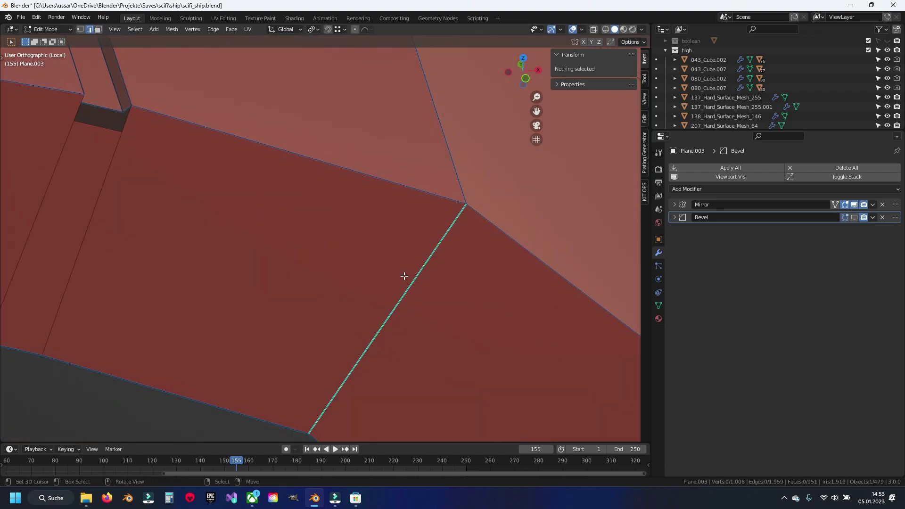
Step: Clear the sharp mark from the long diagonal edge
left_click(404, 276)
key("ctrl+e")
left_click(404, 276)
key("alt+a")
middle_click_drag(198, 172, 344, 235, "shift")
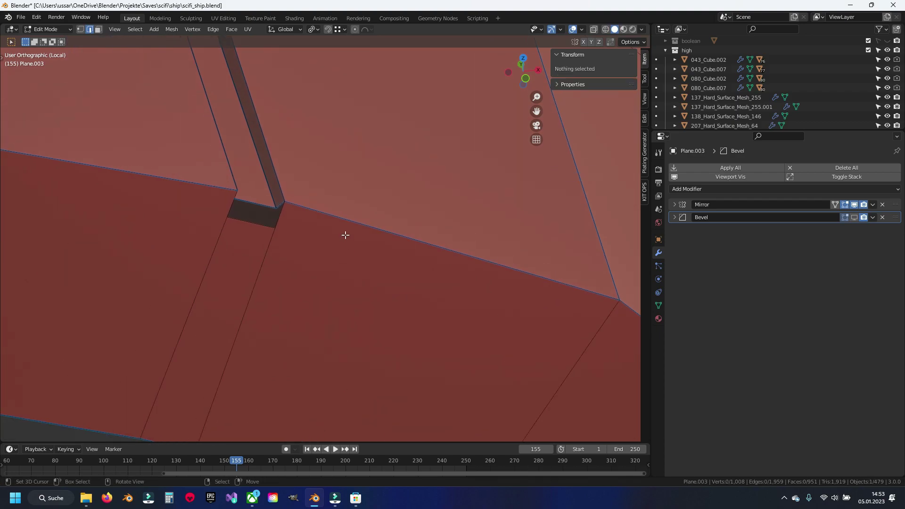
scroll(345, 235, "up", 2)
Step: Preview the bevel result, then reposition the groove corner vertex
left_click(854, 217)
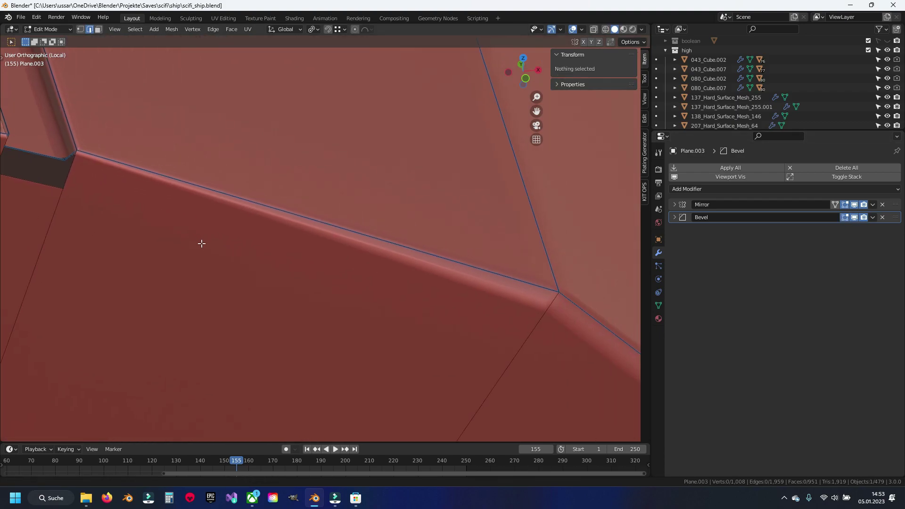
left_click(851, 217)
left_click(308, 219)
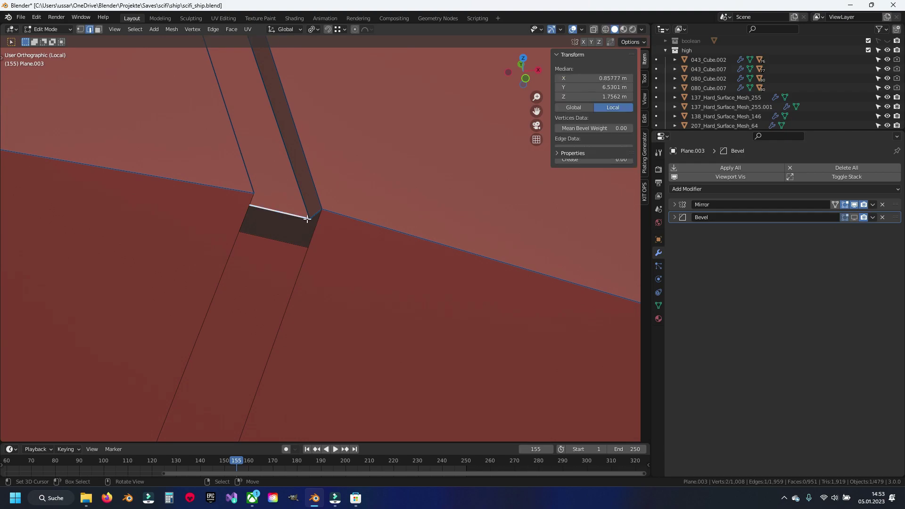
left_click(308, 246)
mouse_move(308, 246)
middle_mouse_down()
mouse_move(126, 190)
mouse_move(295, 214)
middle_mouse_up()
Step: Merge by distance, give the groove-end edge a 0.15 bevel weight, and show the bevel preview
key("a")
key("m")
left_click(283, 249)
key("2")
left_click(218, 251)
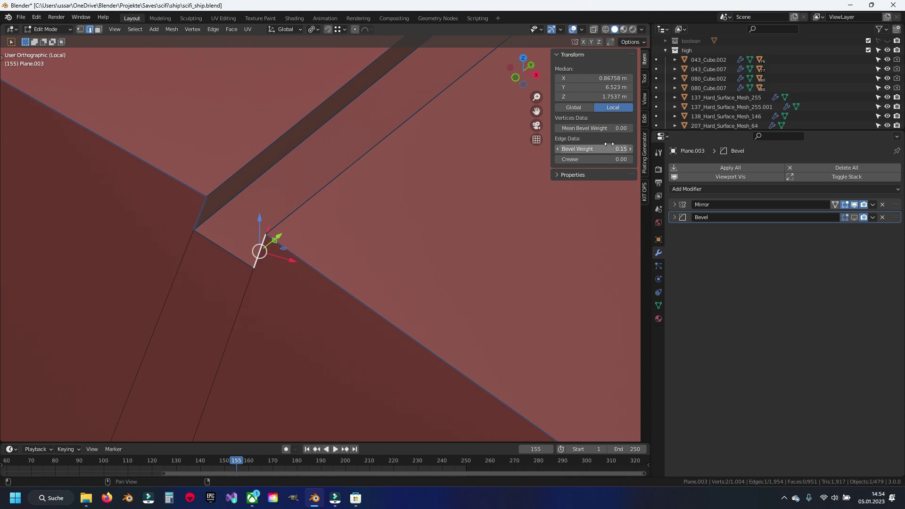
key("alt+a")
left_click(854, 217)
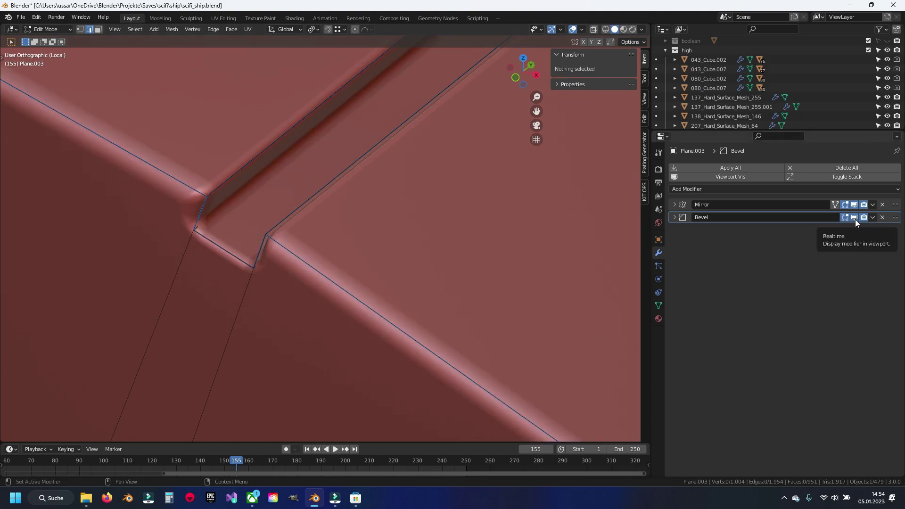
scroll(251, 284, "down", 5)
scroll(330, 265, "down", 3)
mouse_move(424, 242)
middle_mouse_down()
mouse_move(502, 273)
mouse_move(448, 226)
middle_mouse_up()
scroll(448, 226, "up", 3)
scroll(460, 232, "up", 4)
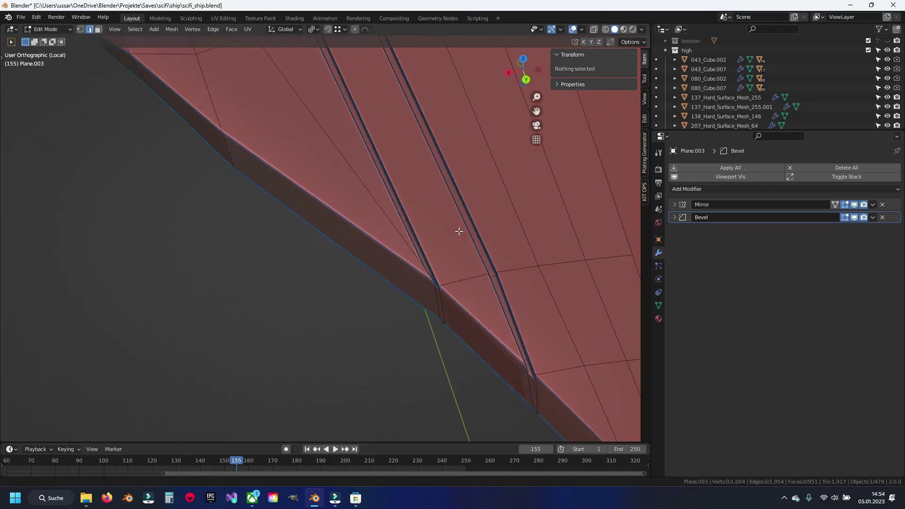
scroll(374, 251, "up", 3)
scroll(375, 250, "down", 3)
scroll(309, 257, "down", 3)
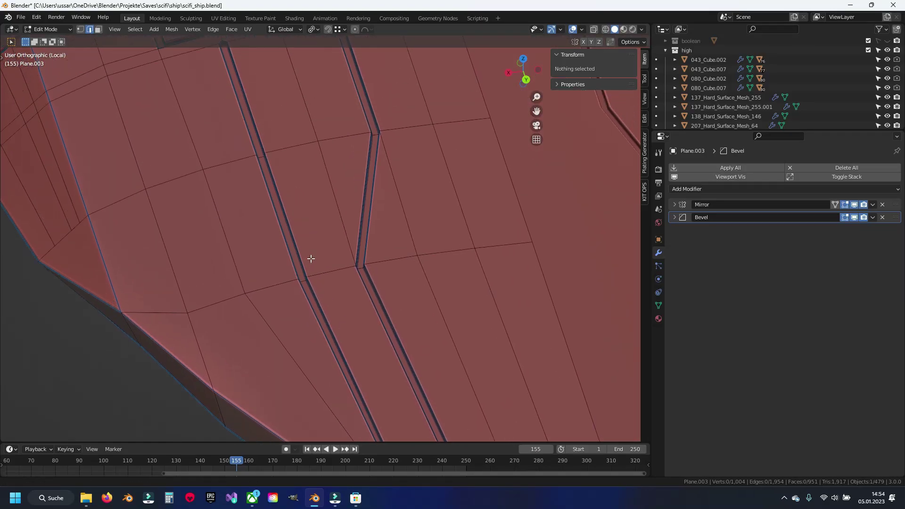
scroll(333, 363, "down", 2)
scroll(263, 259, "up", 2)
scroll(263, 262, "up", 5)
scroll(277, 258, "down", 3)
scroll(277, 259, "down", 3)
middle_click_drag(384, 131, 362, 294, "shift")
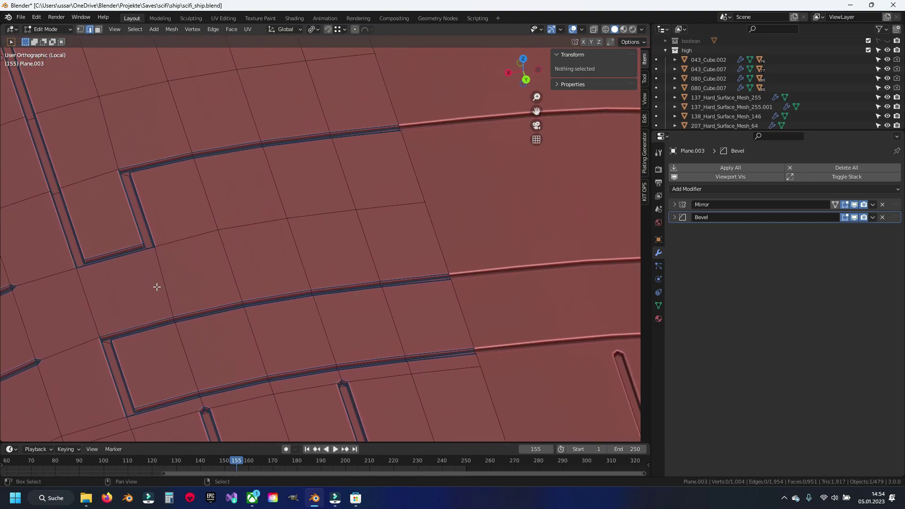
scroll(414, 206, "down", 3)
scroll(389, 340, "up", 2)
scroll(408, 192, "down", 3)
scroll(391, 269, "up", 1)
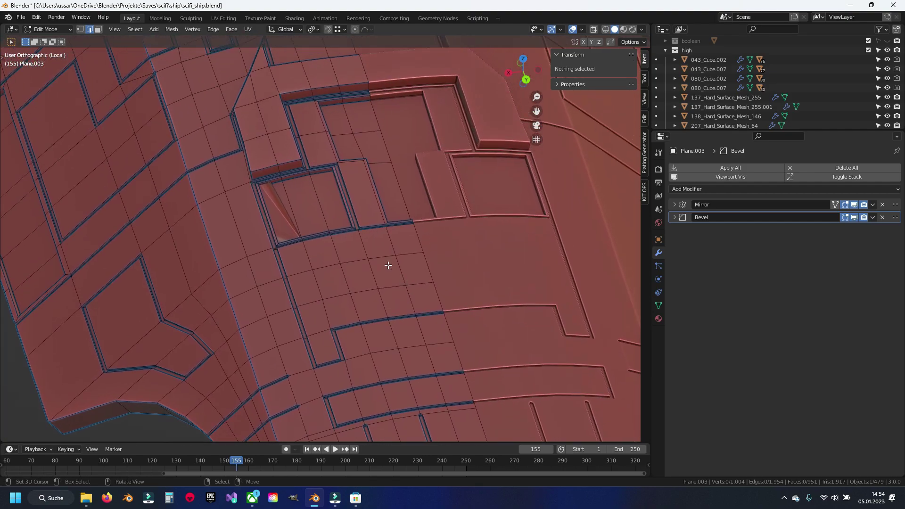
mouse_move(373, 206)
middle_mouse_down()
mouse_move(298, 204)
mouse_move(364, 303)
middle_mouse_up()
scroll(501, 279, "up", 3)
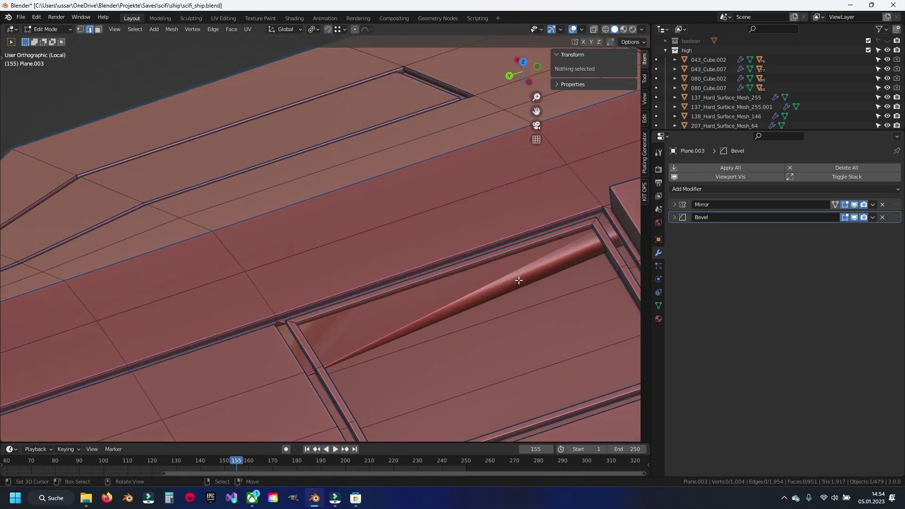
key("KP_Decimal")
Step: Orbit along the groove corner, toggling the bevel preview off and on to inspect it
middle_click_drag(271, 266, 363, 247)
scroll(430, 230, "down", 3)
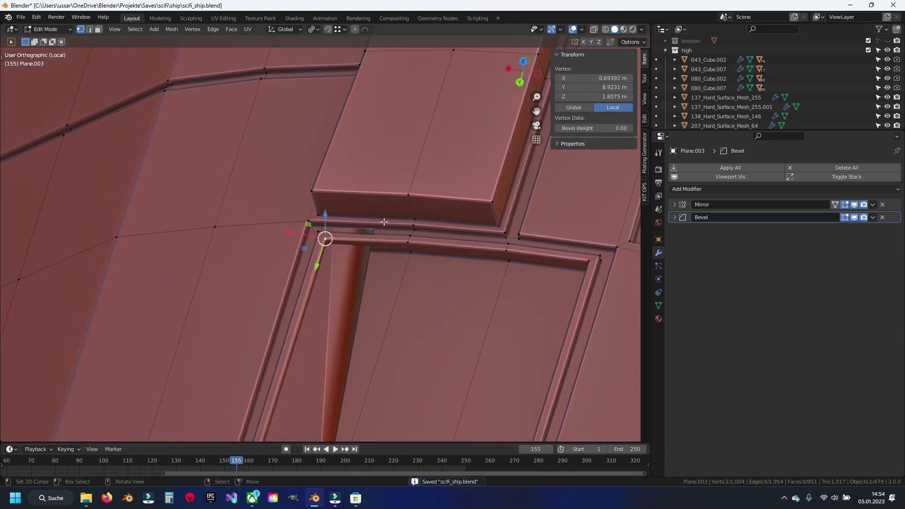
middle_click_drag(542, 210, 342, 221, "shift")
mouse_move(275, 232)
middle_mouse_down()
mouse_move(301, 252)
mouse_move(441, 201)
middle_mouse_up()
scroll(305, 255, "up", 4)
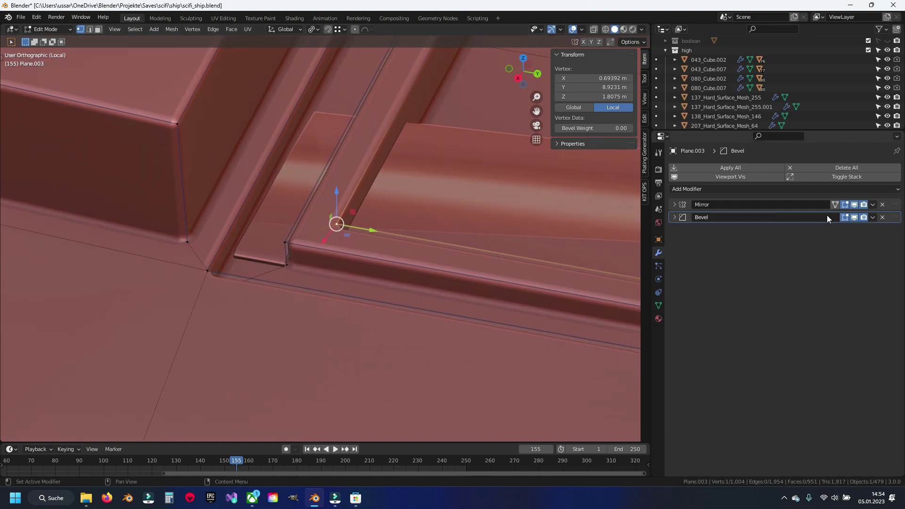
left_click(854, 218)
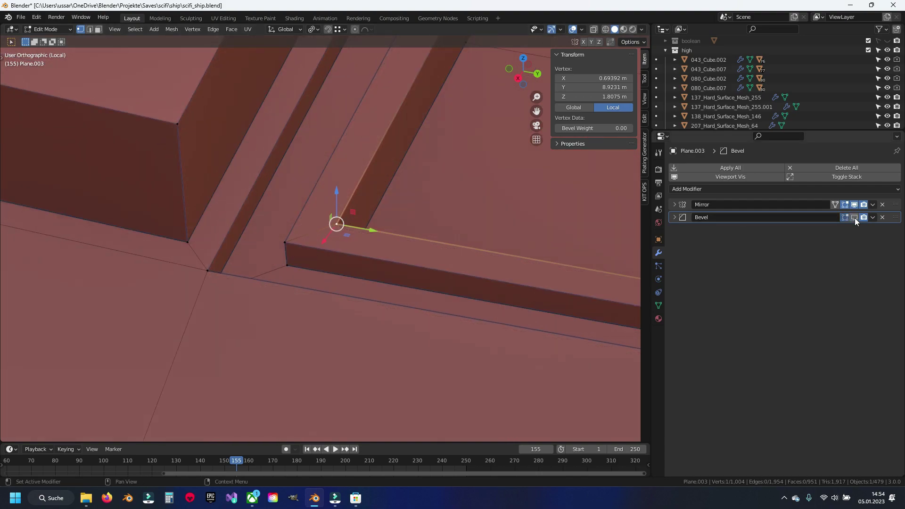
left_click(854, 217)
scroll(225, 189, "down", 3)
mouse_move(311, 202)
middle_mouse_down()
mouse_move(121, 202)
mouse_move(295, 210)
mouse_move(141, 202)
mouse_move(244, 235)
middle_mouse_up()
Step: Move the strip of recessed panel faces along their normals, using Normal orientation
key("3")
left_click(304, 264)
left_click(397, 206, "ctrl")
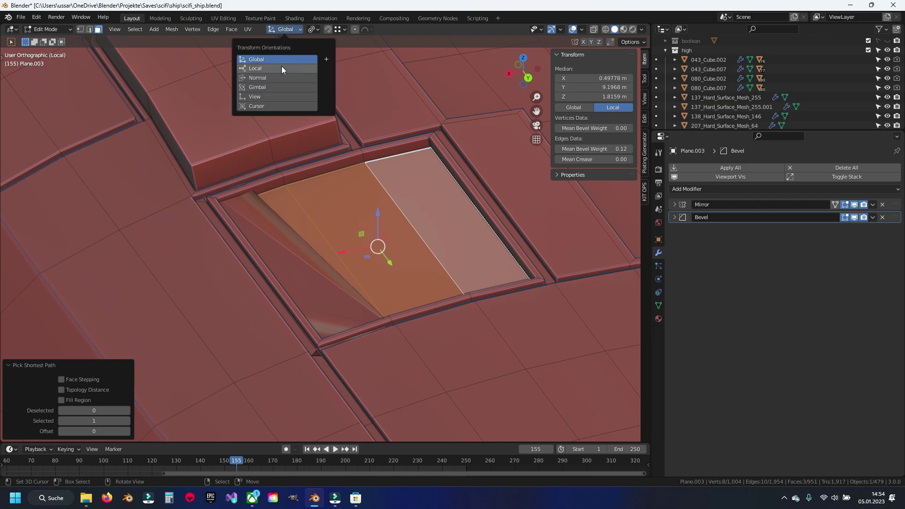
left_click(279, 78)
middle_click_drag(339, 198, 385, 221)
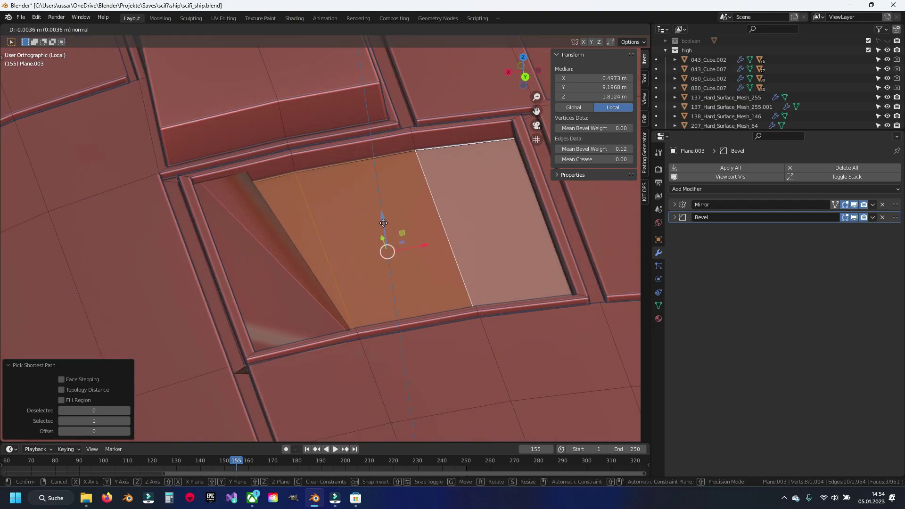
left_click(383, 223)
scroll(235, 234, "up", 3)
Step: Slide the panel corner vertex slightly along its edge
key("1")
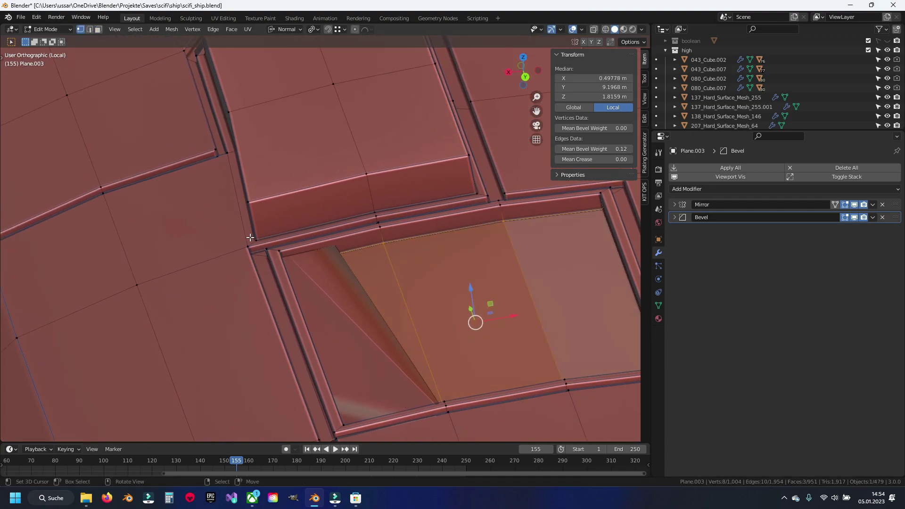
scroll(236, 234, "up", 3)
left_click(234, 231)
middle_click_drag(236, 234, 152, 244, "shift")
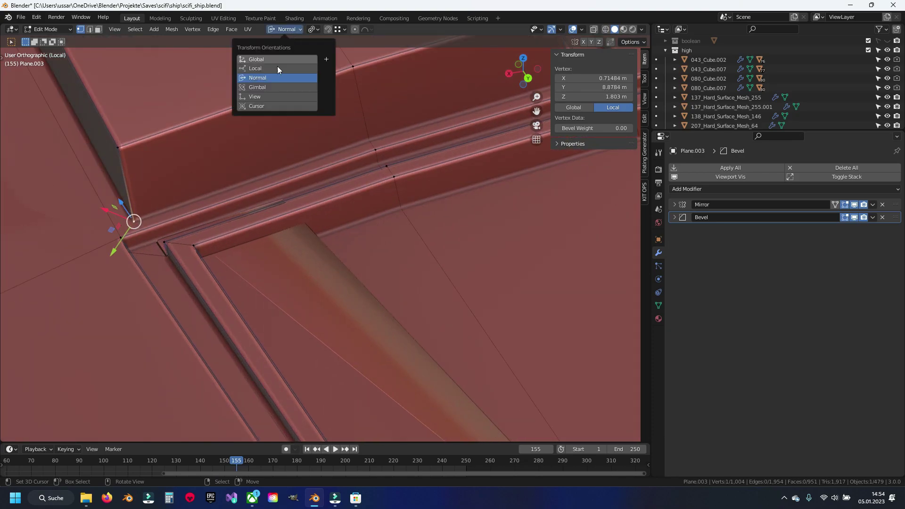
middle_click_drag(126, 123, 172, 163, "shift")
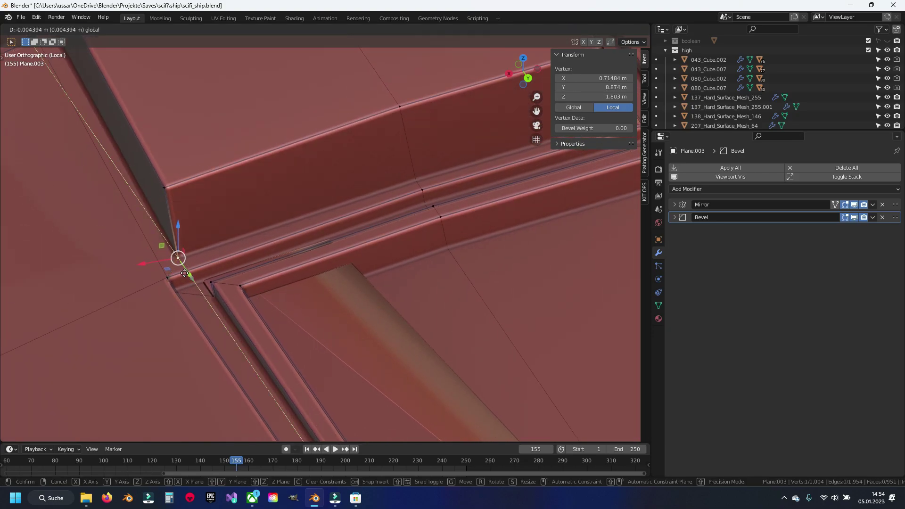
left_click(184, 273)
scroll(193, 316, "up", 4)
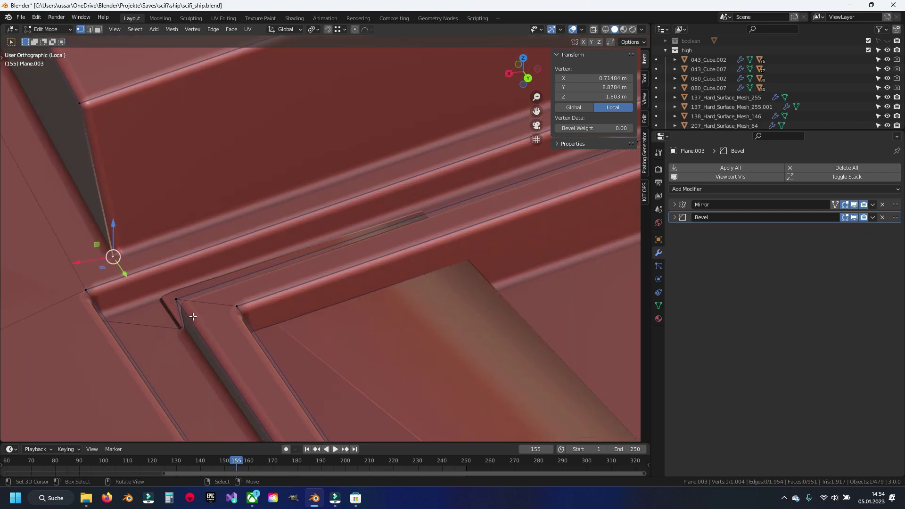
mouse_move(154, 255)
middle_mouse_down("shift")
mouse_move(190, 140)
mouse_move(317, 289)
middle_mouse_up("shift")
key("shift+z")
key("shift+z")
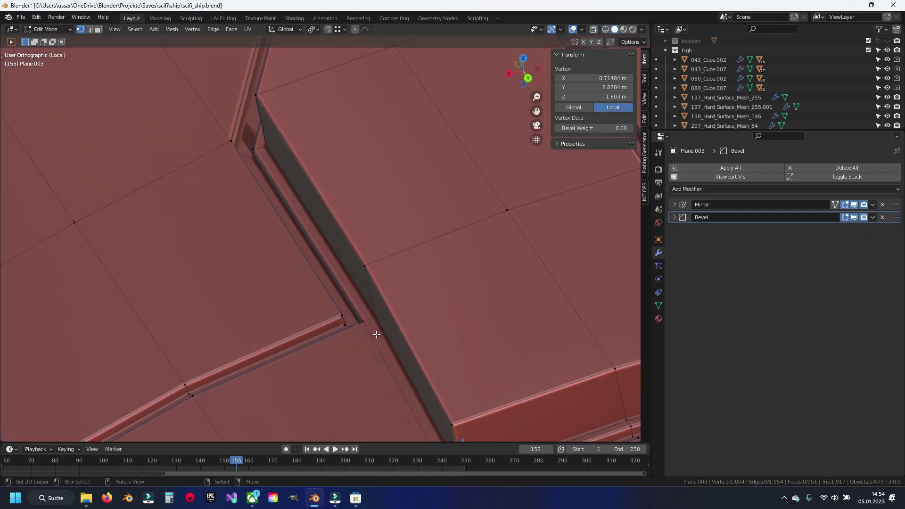
Step: Confirm the vertex slide and frame the next corner vertex along the groove
middle_click_drag(376, 333, 340, 271, "shift")
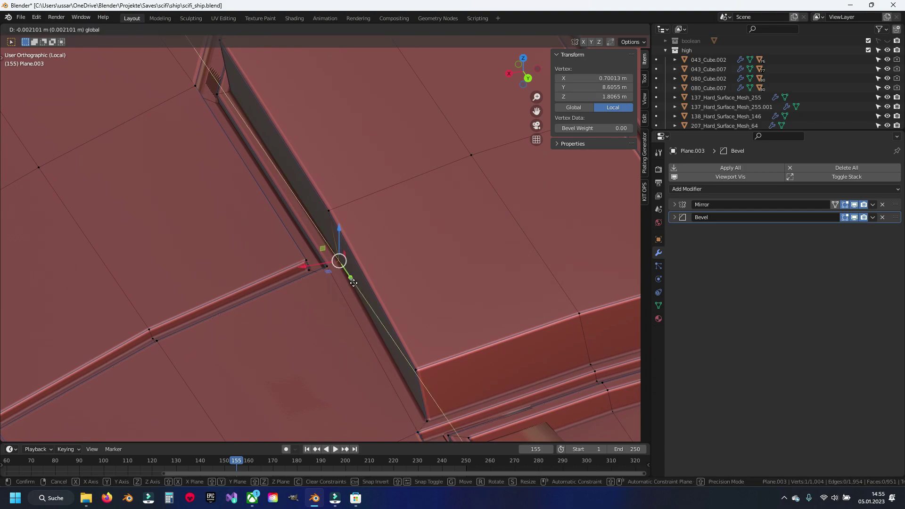
left_click(353, 283)
left_click(230, 89)
middle_click_drag(231, 89, 346, 329, "shift")
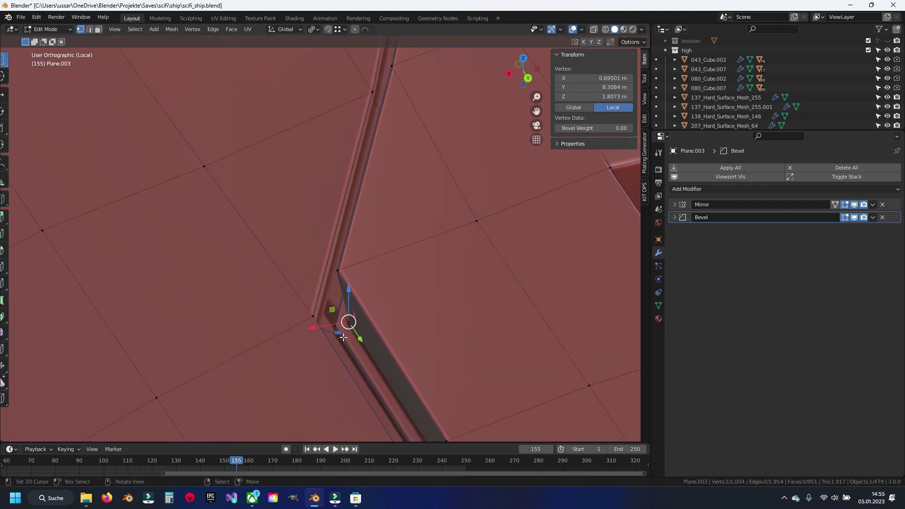
key("shift+z")
scroll(343, 337, "up", 4)
key("shift+z")
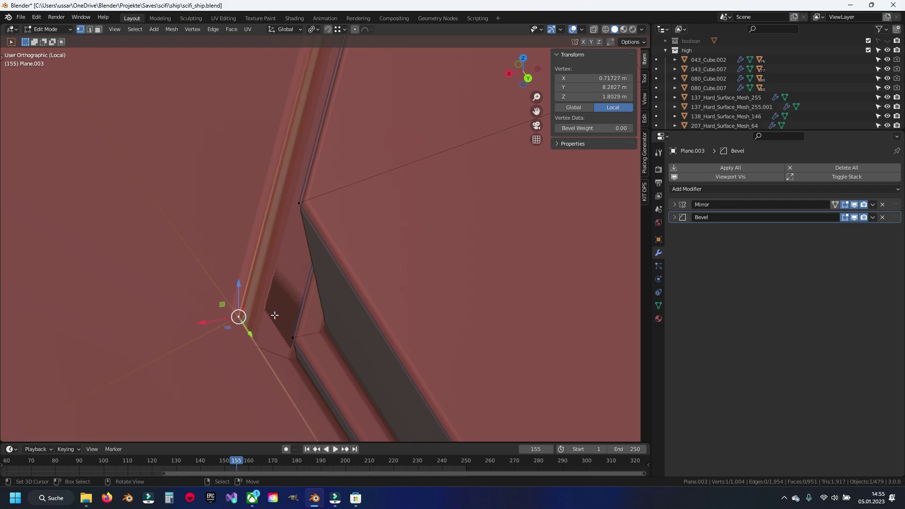
Step: Dissolve the stray edge crossing the hull panel
mouse_move(296, 311)
middle_mouse_down()
mouse_move(382, 345)
mouse_move(218, 297)
mouse_move(174, 272)
middle_mouse_up()
key("alt+a")
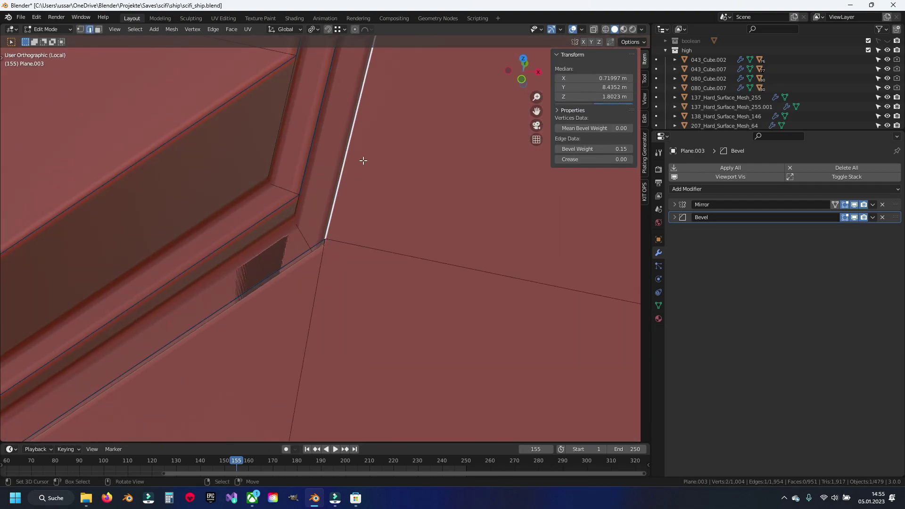
mouse_move(362, 160)
middle_mouse_down()
mouse_move(416, 163)
mouse_move(252, 166)
mouse_move(284, 226)
middle_mouse_up()
key("x")
left_click(245, 243)
scroll(225, 237, "down", 3)
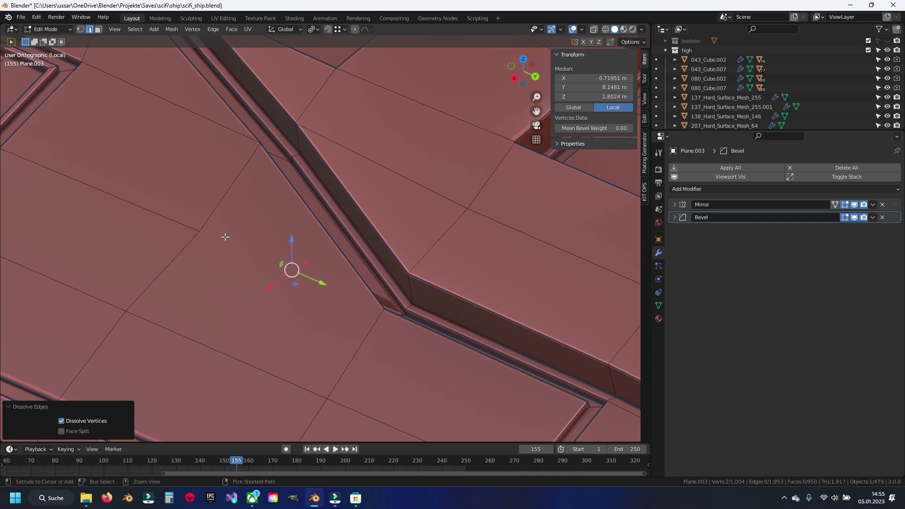
Step: Select an edge near the groove and toggle X-ray to inspect hidden edges
left_click(225, 237)
mouse_move(225, 237)
middle_mouse_down()
mouse_move(340, 283)
mouse_move(401, 268)
mouse_move(430, 212)
mouse_move(254, 288)
mouse_move(278, 274)
mouse_move(343, 269)
mouse_move(323, 287)
mouse_move(334, 251)
mouse_move(387, 246)
mouse_move(321, 245)
mouse_move(313, 265)
mouse_move(485, 204)
mouse_move(337, 315)
mouse_move(204, 247)
middle_mouse_up()
key("alt+z")
key("alt+z")
key("alt+z")
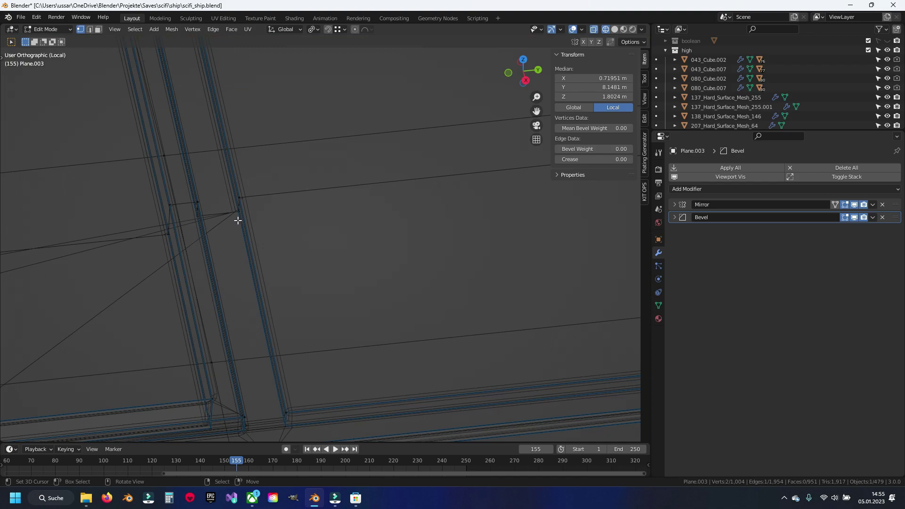
key("alt+z")
Step: Slide the junction vertex along the raised strip's edge into place
left_click(238, 211)
left_click_drag(280, 208, 269, 212)
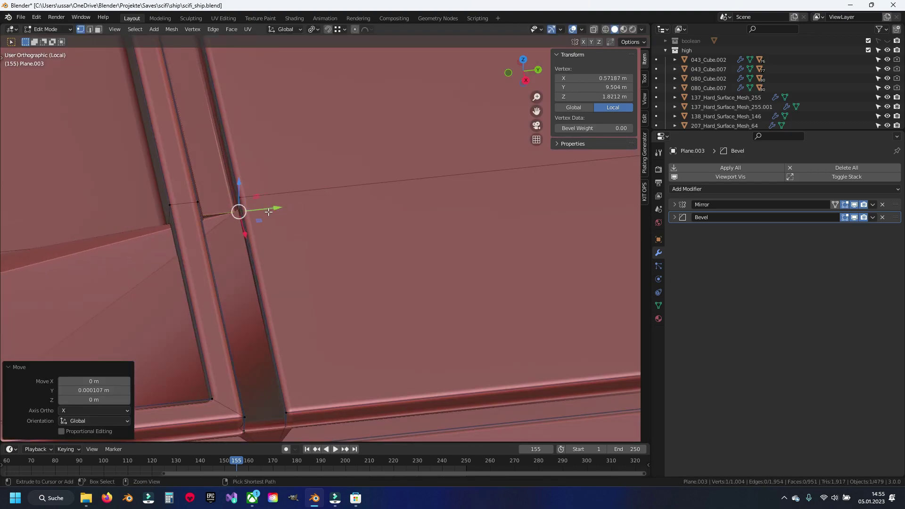
key("ctrl+z")
scroll(319, 186, "up", 4)
middle_click_drag(319, 186, 307, 338, "shift")
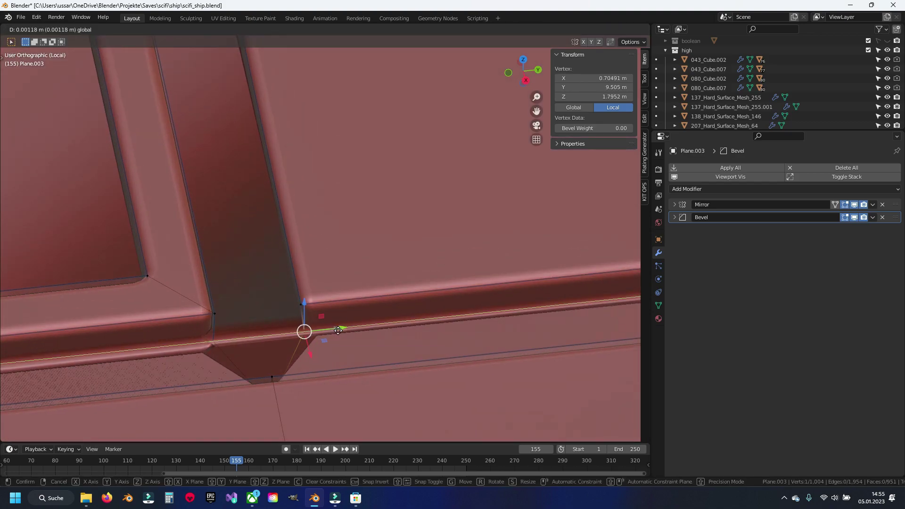
left_click_drag(334, 332, 352, 329)
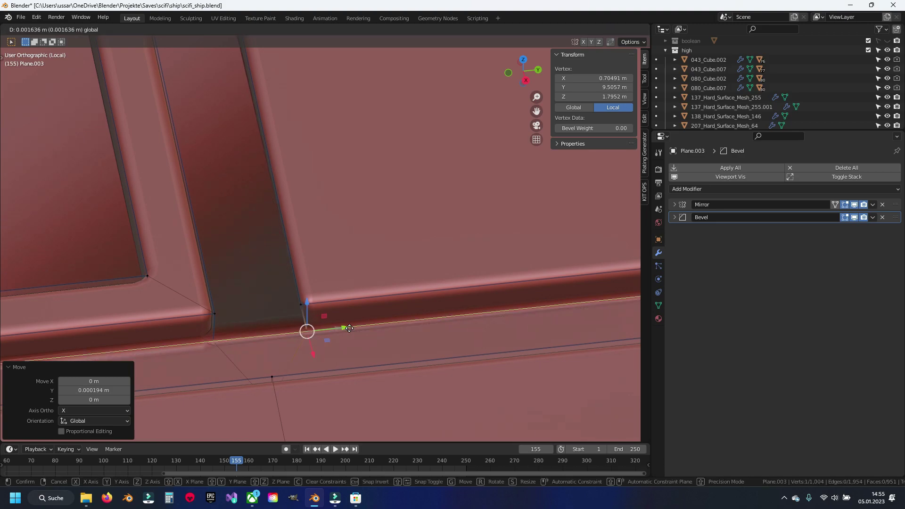
middle_click_drag(294, 327, 362, 271, "shift")
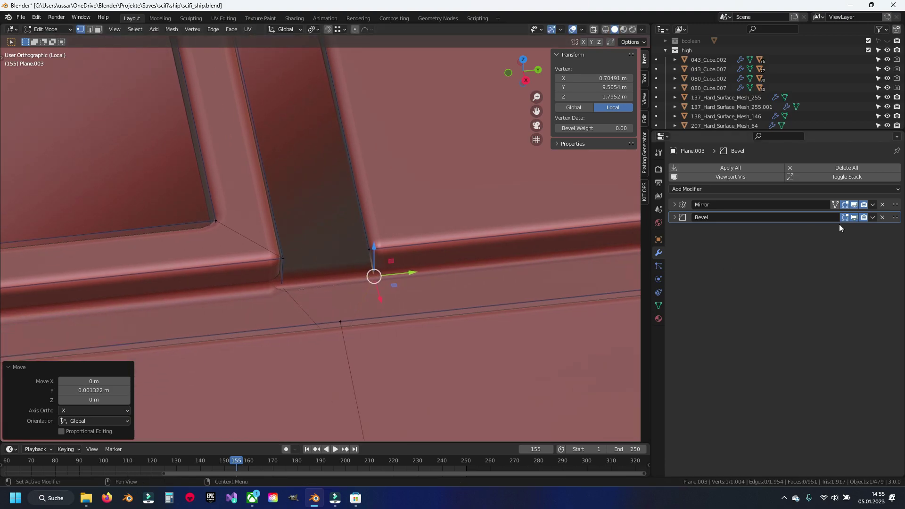
Step: Toggle the Bevel edit-mode display to check the corner, confirm the vertex, and save the ship file
left_click(854, 217)
left_click(854, 216)
key("ctrl+z")
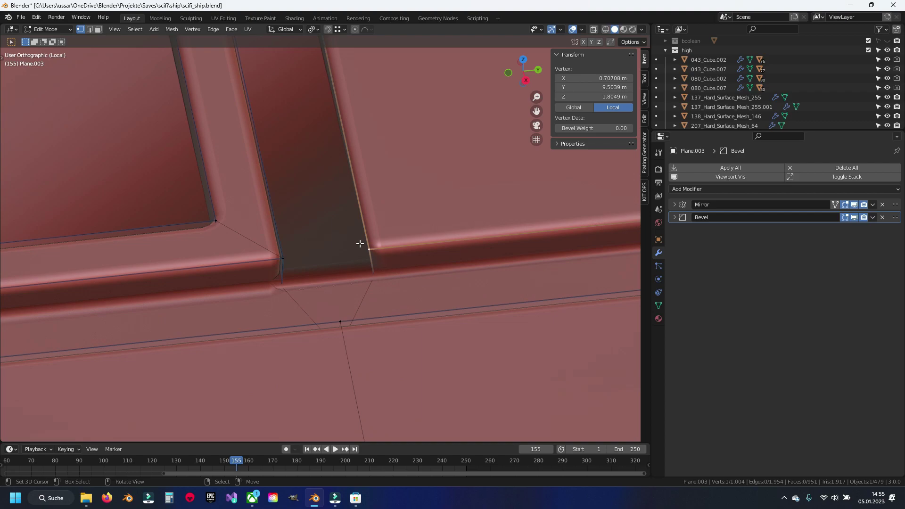
left_click(379, 271)
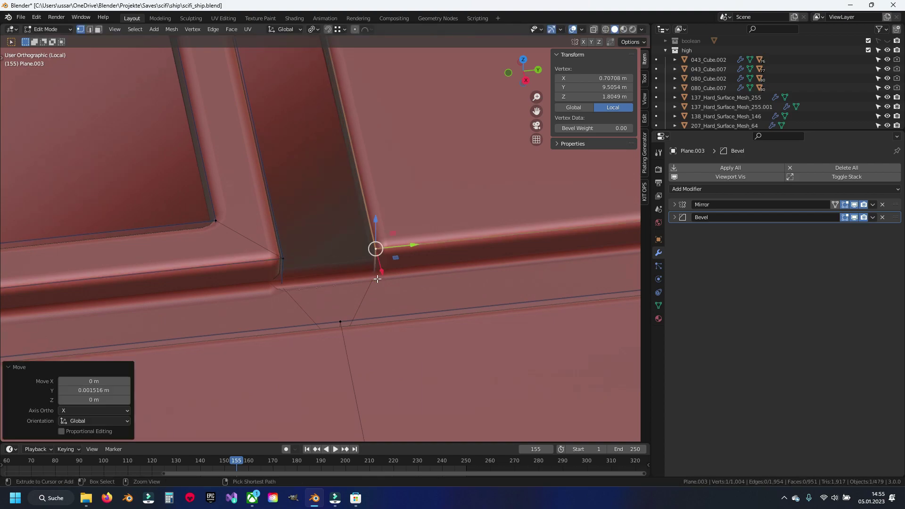
middle_click_drag(363, 252, 334, 248)
key("alt+a")
key("ctrl+s")
Step: Hide the Bevel modifier result and inspect the hull side geometry
mouse_move(350, 198)
middle_mouse_down()
mouse_move(325, 272)
mouse_move(335, 266)
middle_mouse_up()
left_click(853, 217)
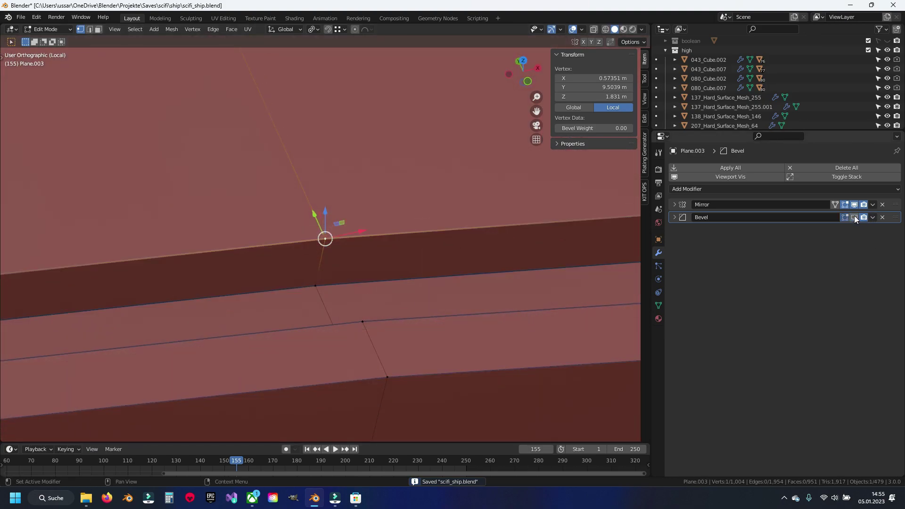
key("shift+z")
key("shift+z")
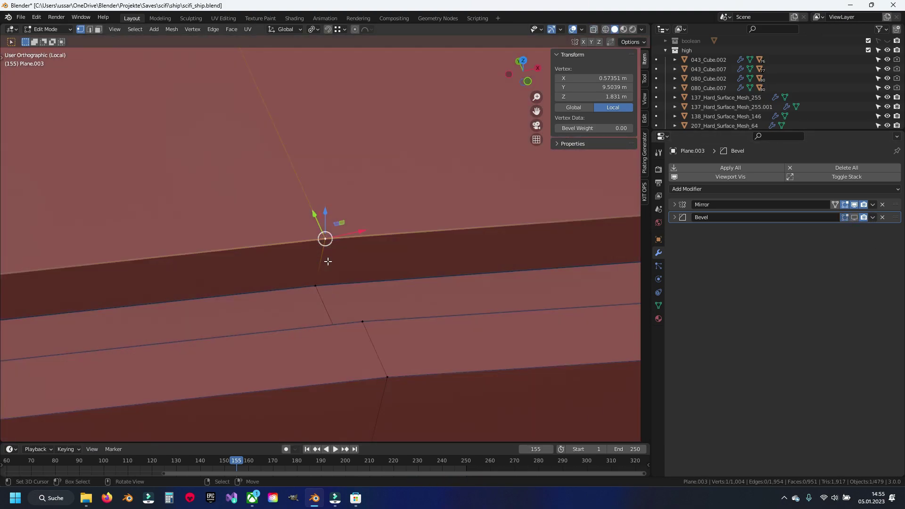
right_click(339, 295)
middle_click_drag(343, 297, 262, 285, "shift")
Step: Show the bevel again and triangulate the whole mesh into 1,917 triangle faces
left_click(305, 246)
middle_click_drag(305, 246, 349, 249, "shift")
key("alt+a")
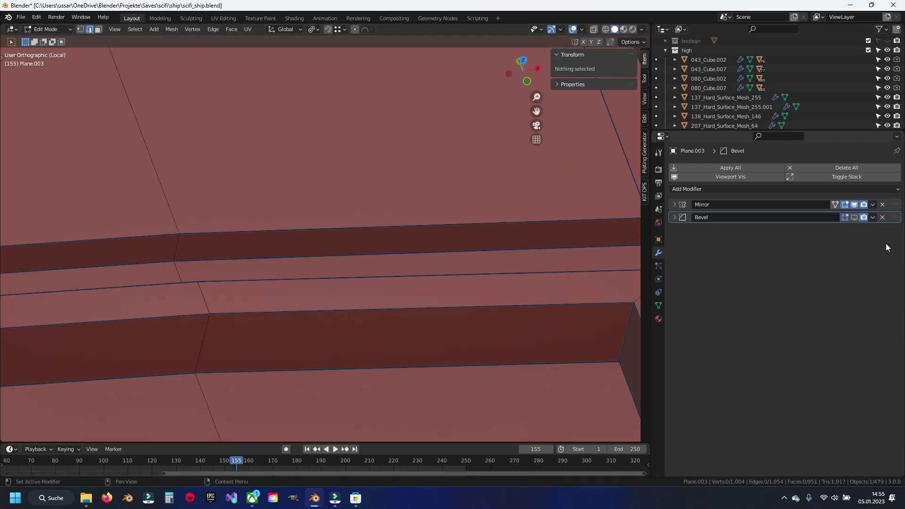
left_click(855, 216)
key("a")
key("ctrl+t")
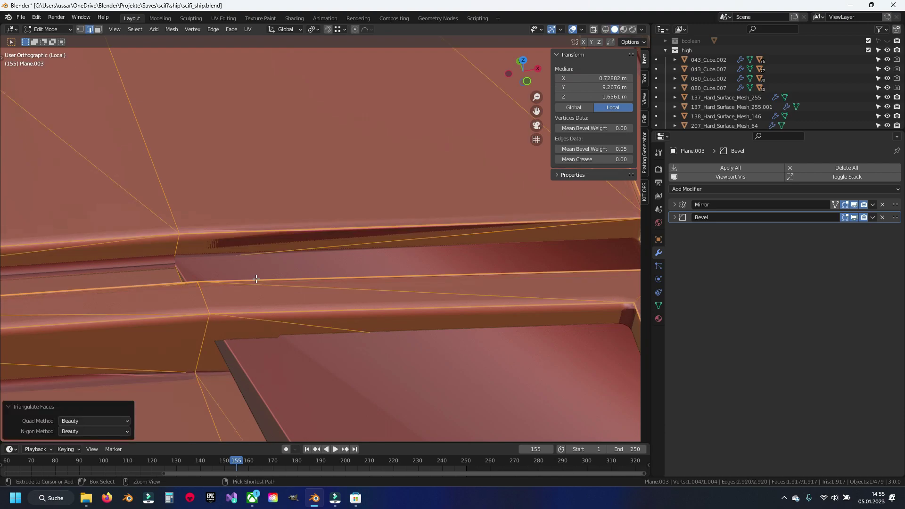
Step: Undo the triangulation, restoring 951 faces, and orbit toward the groove junction
key("alt+a")
mouse_move(256, 279)
middle_mouse_down()
mouse_move(364, 318)
mouse_move(255, 313)
middle_mouse_up()
mouse_move(467, 222)
middle_mouse_down()
mouse_move(272, 256)
mouse_move(434, 273)
middle_mouse_up()
scroll(500, 246, "down", 5)
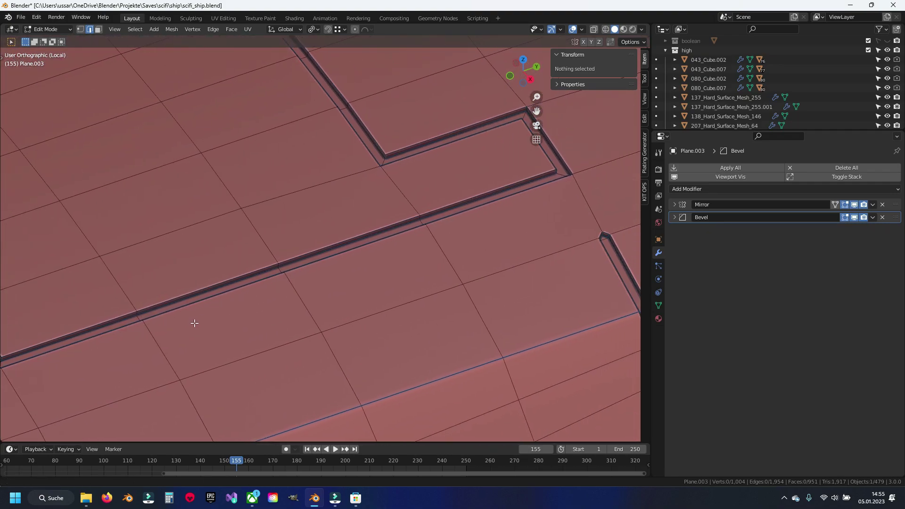
scroll(283, 289, "up", 4)
scroll(266, 298, "down", 3)
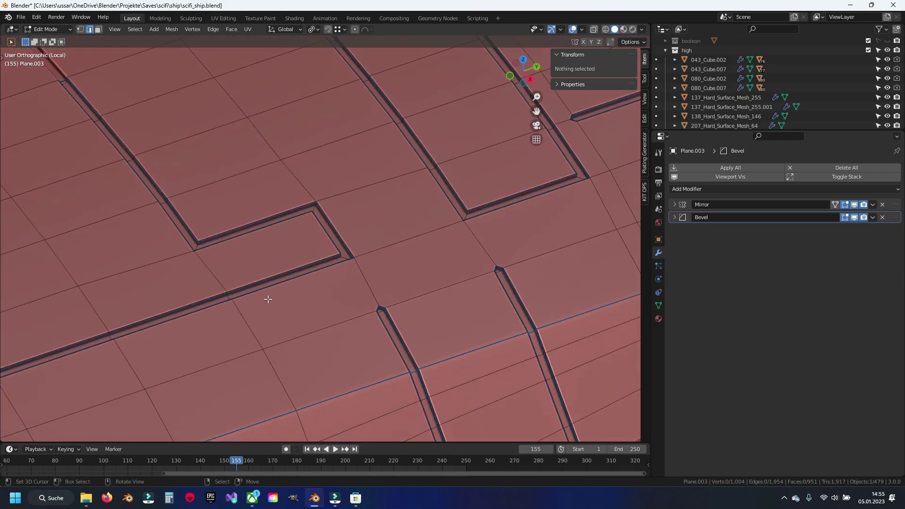
mouse_move(328, 276)
middle_mouse_down()
mouse_move(347, 268)
mouse_move(354, 233)
mouse_move(235, 313)
mouse_move(315, 316)
mouse_move(344, 339)
middle_mouse_up()
scroll(314, 316, "up", 3)
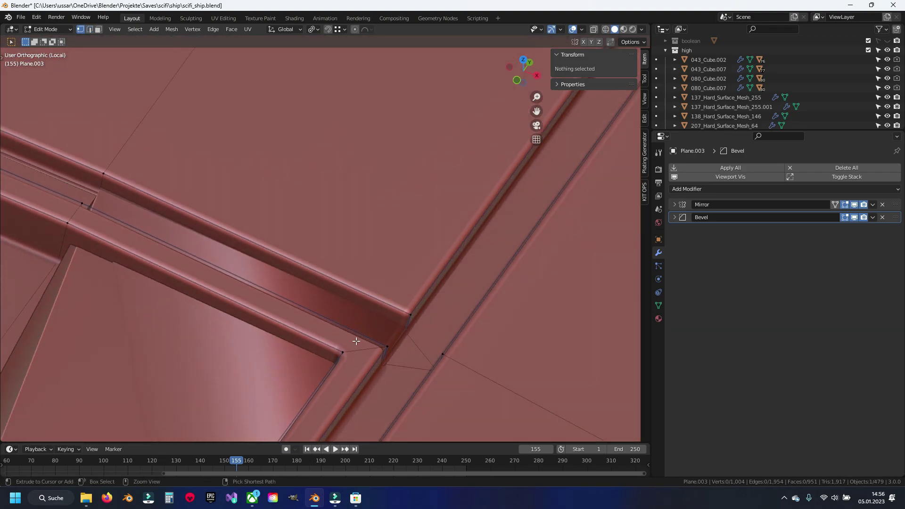
Step: Frame the selected vertex and select the raised strip's top face in face mode
key("KP_Decimal")
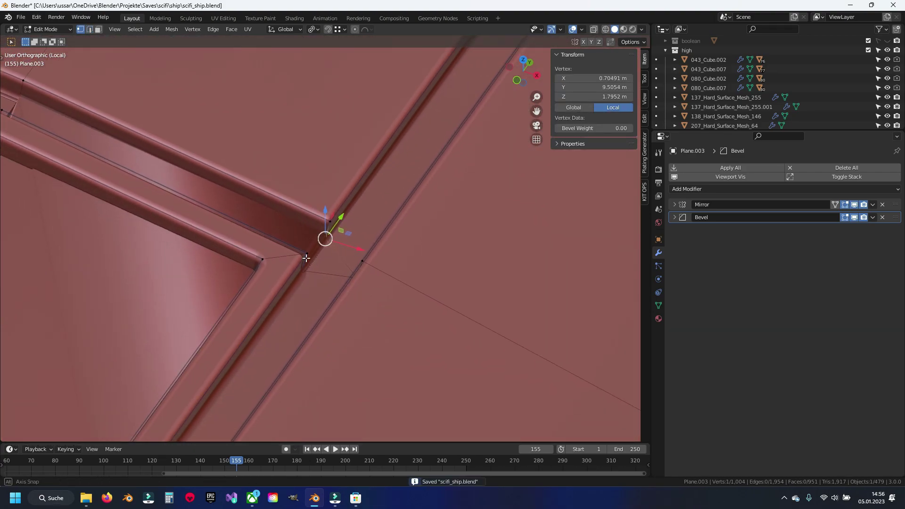
middle_click_drag(306, 257, 242, 185)
key("3")
left_click(218, 166)
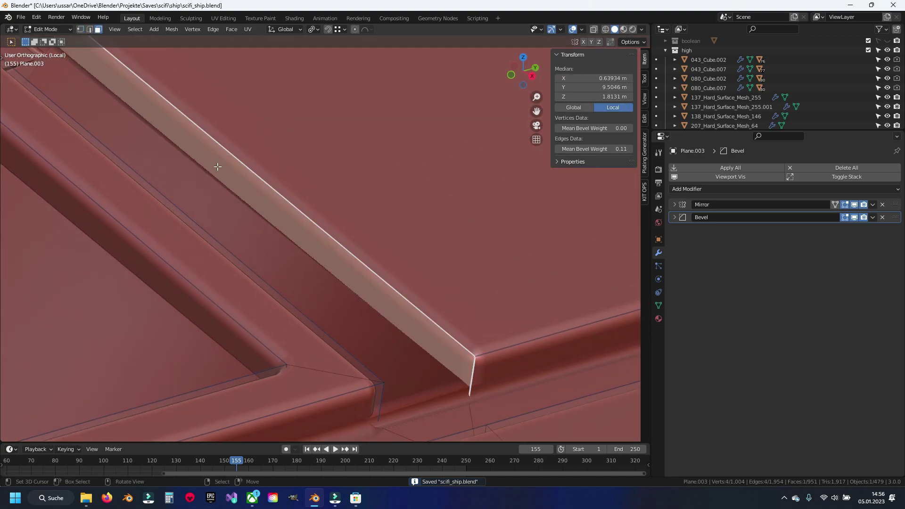
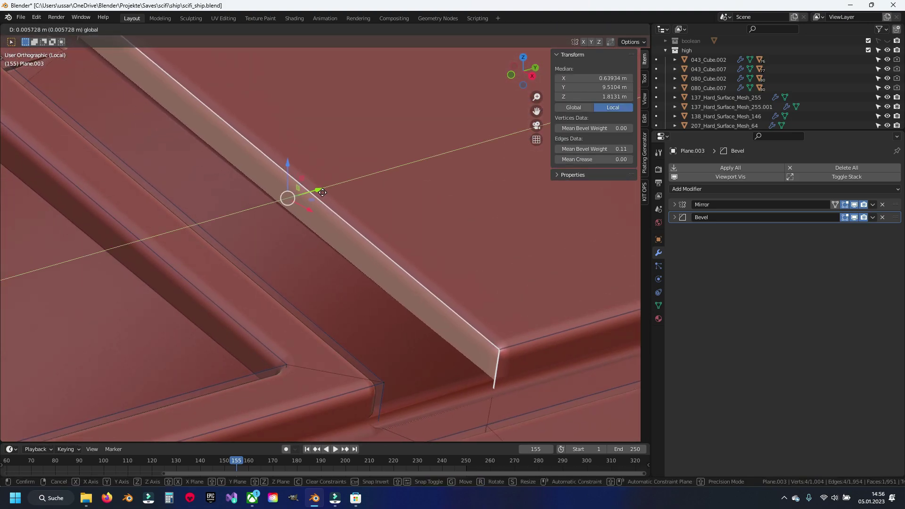
Step: Hide the large face over the groove to inspect the thin strip beneath
left_click(293, 200)
mouse_move(293, 200)
middle_mouse_down()
mouse_move(297, 242)
mouse_move(346, 210)
mouse_move(381, 211)
mouse_move(337, 283)
mouse_move(278, 303)
middle_mouse_up()
left_click(233, 264)
key("h")
mouse_move(216, 303)
middle_mouse_down()
mouse_move(264, 217)
mouse_move(245, 244)
mouse_move(333, 239)
mouse_move(234, 238)
mouse_move(325, 339)
mouse_move(330, 301)
mouse_move(376, 283)
mouse_move(371, 297)
middle_mouse_up()
left_click(330, 302)
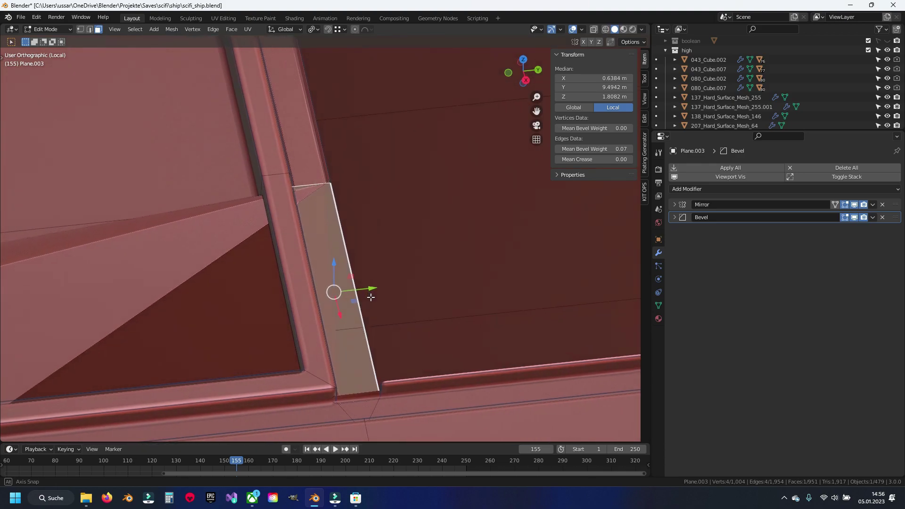
left_click(370, 297)
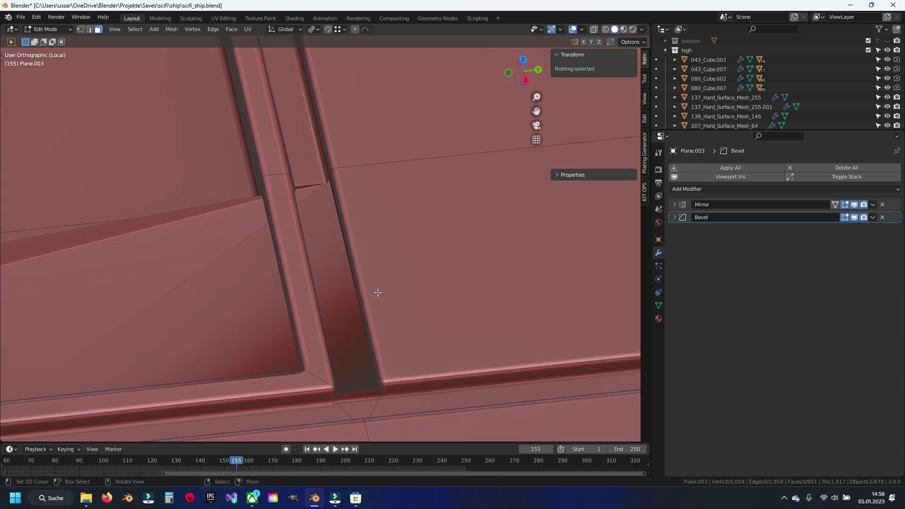
Step: Slide the strip's corner vertex along its edge and check the corner shading
left_click(322, 189)
mouse_move(321, 189)
middle_mouse_down()
mouse_move(355, 219)
mouse_move(305, 267)
middle_mouse_up()
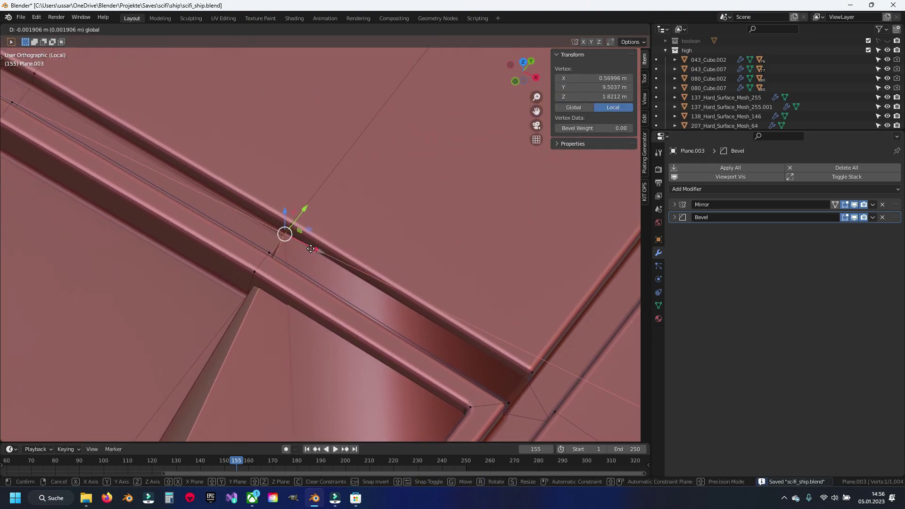
mouse_move(317, 247)
left_mouse_down()
mouse_move(344, 267)
mouse_move(317, 254)
left_mouse_up()
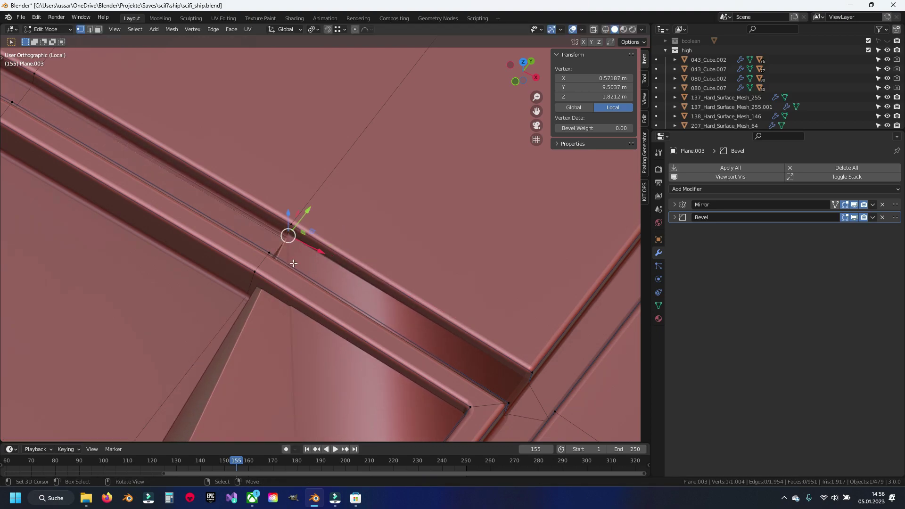
key("g")
key("g")
left_click(320, 257)
mouse_move(282, 228)
middle_mouse_down()
mouse_move(460, 299)
mouse_move(417, 319)
middle_mouse_up()
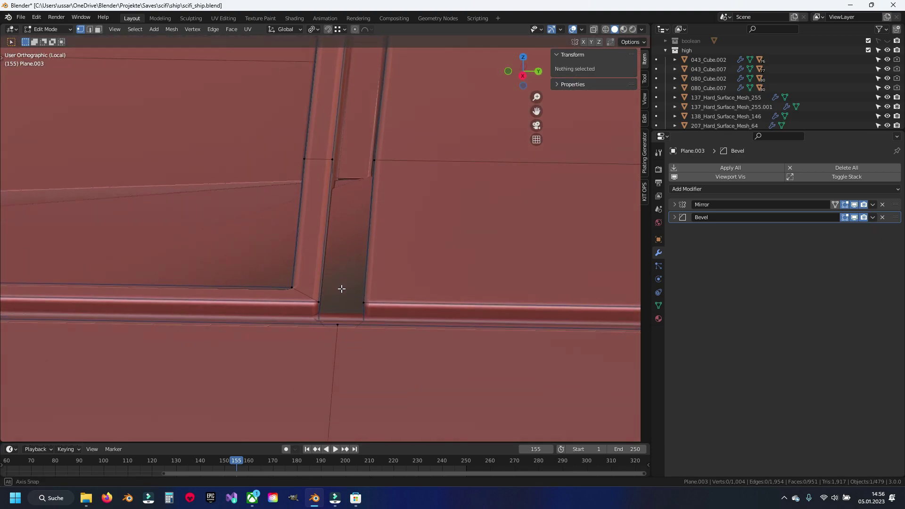
mouse_move(343, 283)
middle_mouse_down()
mouse_move(395, 324)
mouse_move(286, 250)
middle_mouse_up()
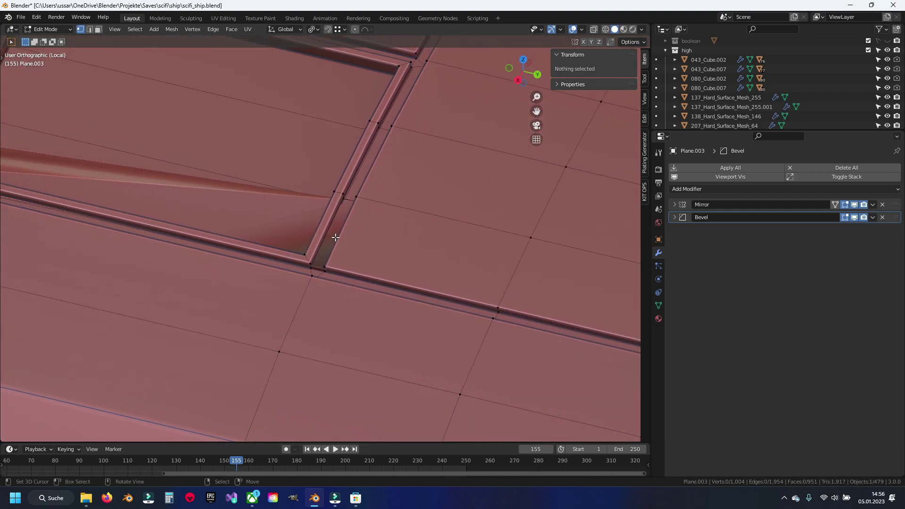
middle_click_drag(286, 250, 346, 277)
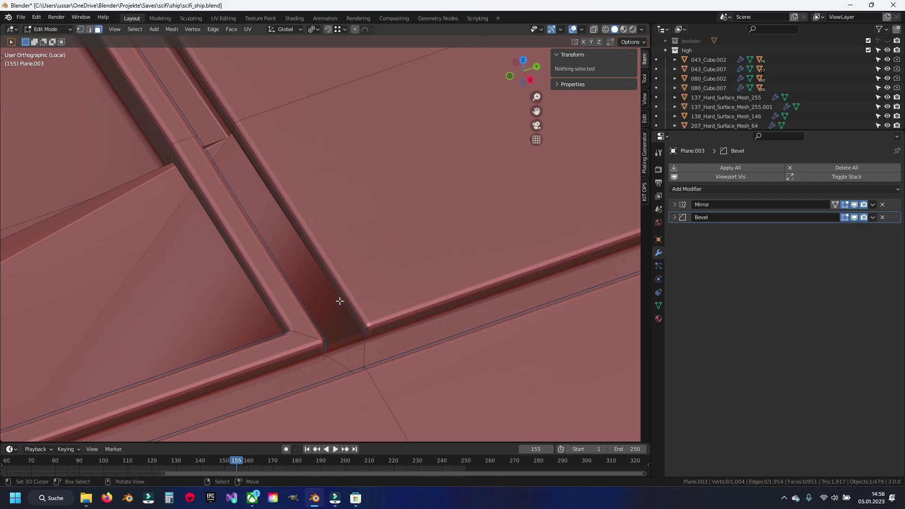
Step: Temporarily hide the groove strip and surrounding faces to inspect underneath, then reveal all
left_click(340, 300)
key("h")
left_click(347, 295)
key("h")
left_click(380, 325)
left_click(364, 301, "shift")
key("h")
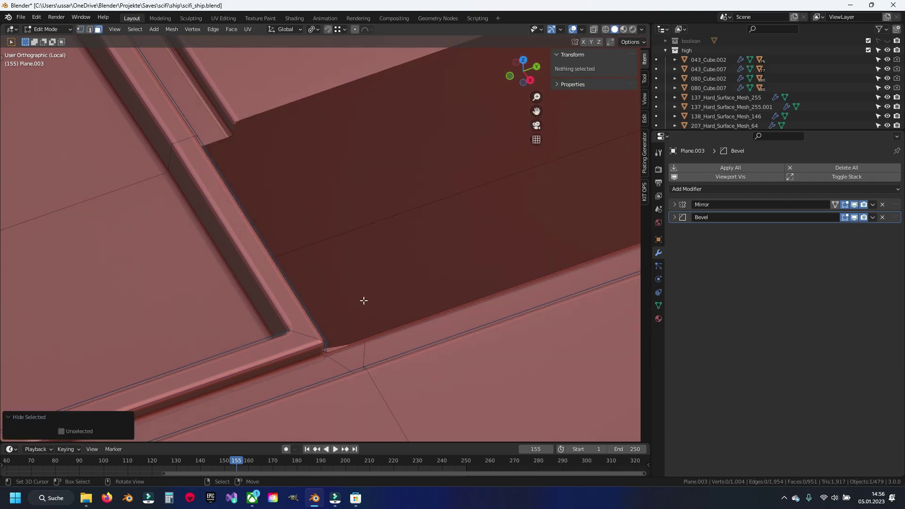
scroll(323, 313, "down", 3)
scroll(313, 313, "up", 3)
key("alt+h")
key("alt+a")
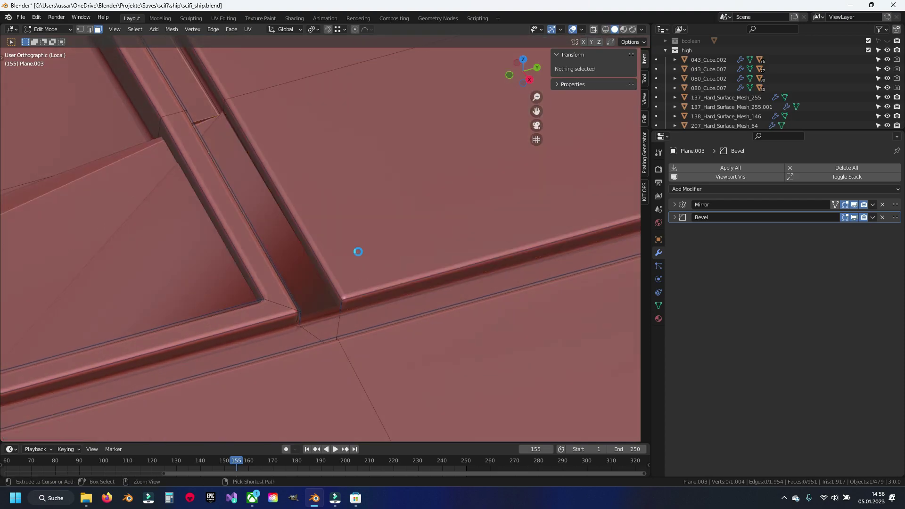
Step: Dissolve the stray edge at the strip-ledge junction
key("2")
scroll(341, 312, "up", 2)
left_click(343, 372)
key("x")
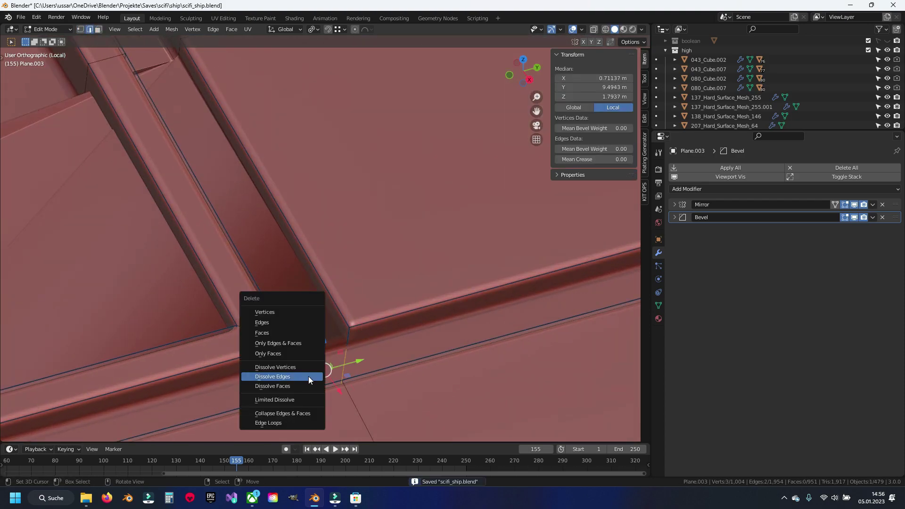
left_click(308, 376)
Step: Turn off the Bevel modifier's viewport display and save the file
left_click(325, 352)
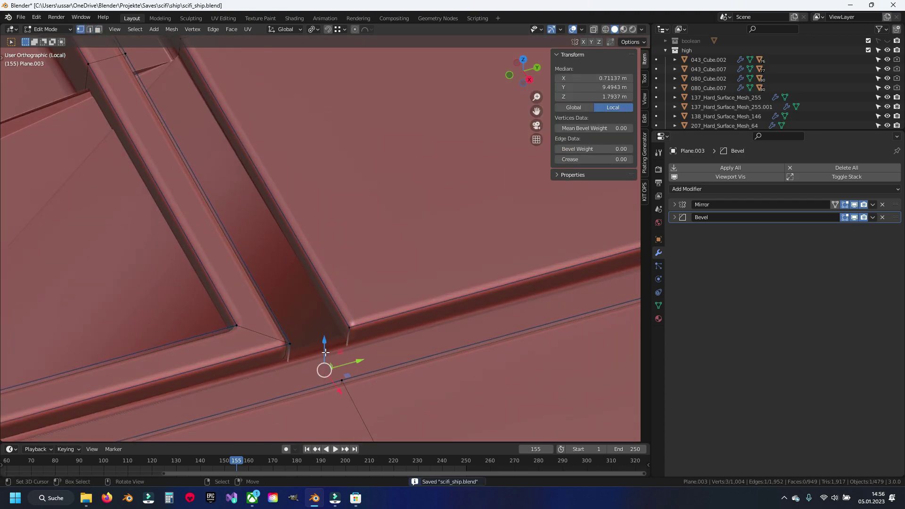
middle_click_drag(325, 352, 307, 283, "shift")
left_click(854, 216)
scroll(370, 287, "up", 2)
key("alt+a")
scroll(354, 289, "down", 2)
scroll(340, 245, "down", 2)
key("ctrl+s")
Step: Select the ledge edge and centre the view on it for inspection
left_click(335, 248)
key("ctrl+z")
key("ctrl+z")
key("ctrl+z")
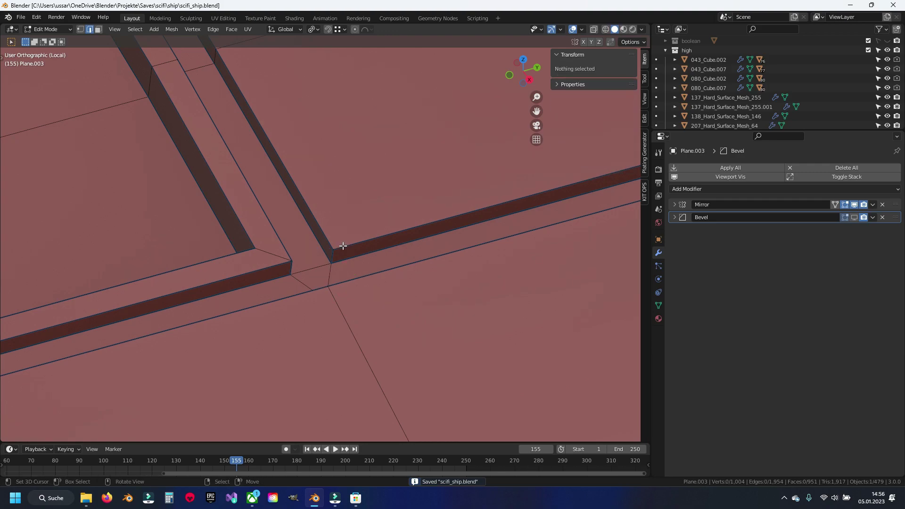
left_click(343, 245)
scroll(343, 246, "down", 1)
scroll(343, 246, "down", 1)
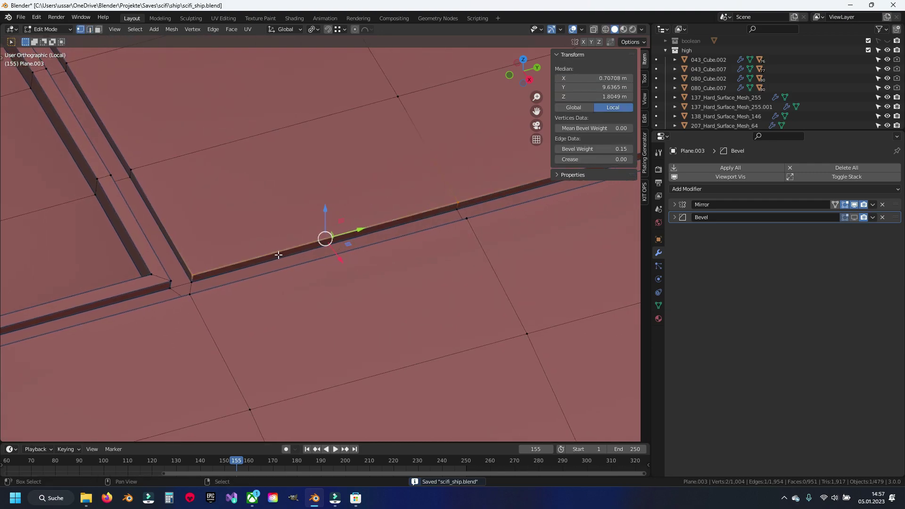
middle_click_drag(280, 255, 294, 273, "shift")
key("KP_Decimal")
mouse_move(279, 208)
middle_mouse_down()
mouse_move(360, 286)
mouse_move(370, 363)
mouse_move(350, 247)
middle_mouse_up()
Step: Inspect the strip's upper edges, then deselect, return to vertex mode and save
key("2")
left_click(370, 364)
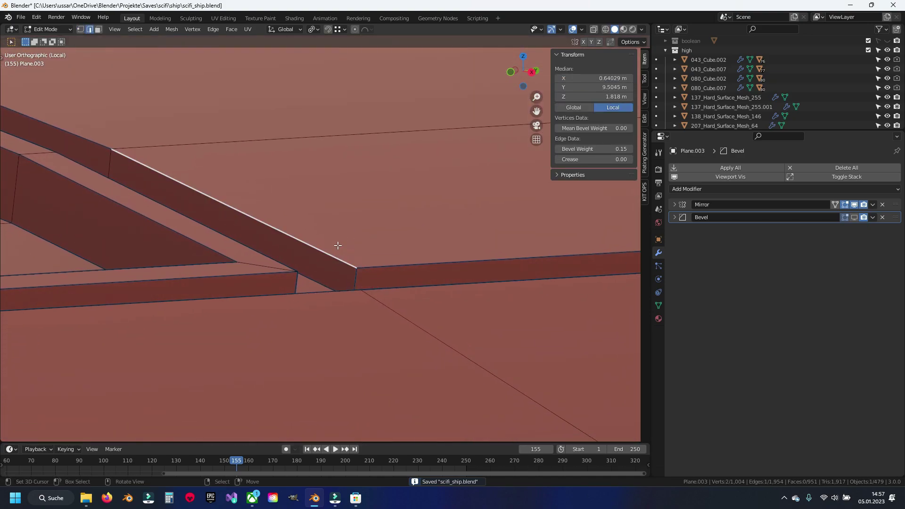
middle_click_drag(405, 257, 394, 289)
left_click(404, 337)
mouse_move(404, 336)
middle_mouse_down("shift")
mouse_move(378, 254)
mouse_move(253, 300)
mouse_move(293, 264)
mouse_move(346, 182)
middle_mouse_up("shift")
key("alt+a")
key("1")
key("ctrl+s")
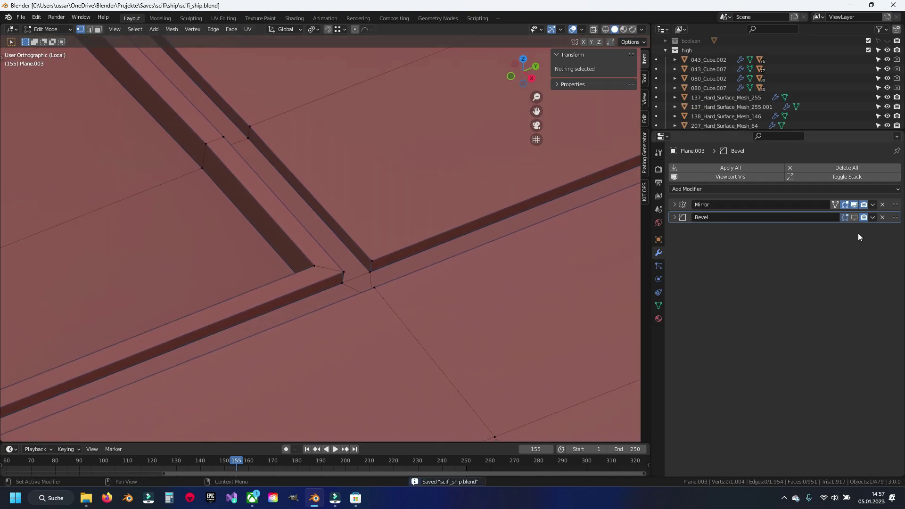
Step: Re-enable the Bevel viewport display and look at the rounded corner
left_click(854, 218)
middle_click_drag(359, 237, 401, 241)
scroll(401, 242, "up", 3)
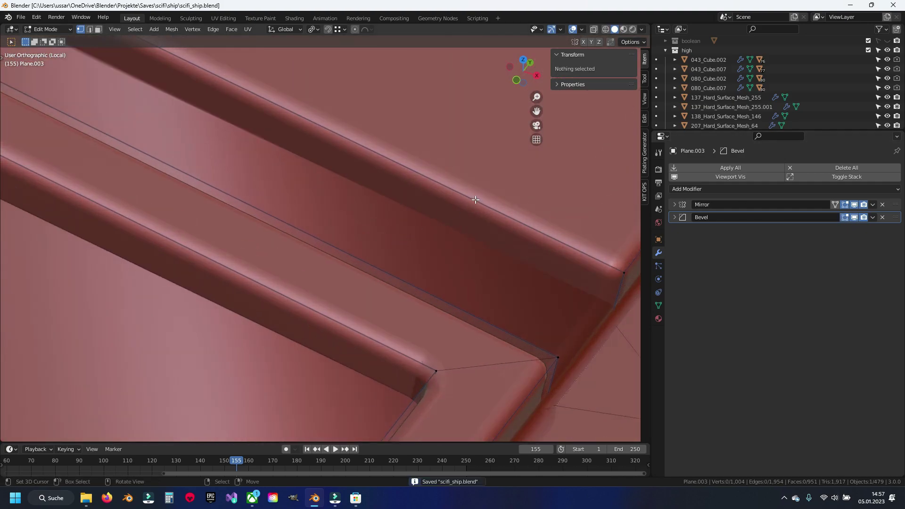
middle_click_drag(475, 200, 288, 281)
Step: Lower the strip's base vertex slightly along Z and return to Object Mode
left_click(428, 311)
middle_click_drag(455, 307, 325, 298)
mouse_move(286, 69)
left_mouse_down()
mouse_move(288, 83)
mouse_move(253, 69)
left_mouse_up()
key("ctrl+z")
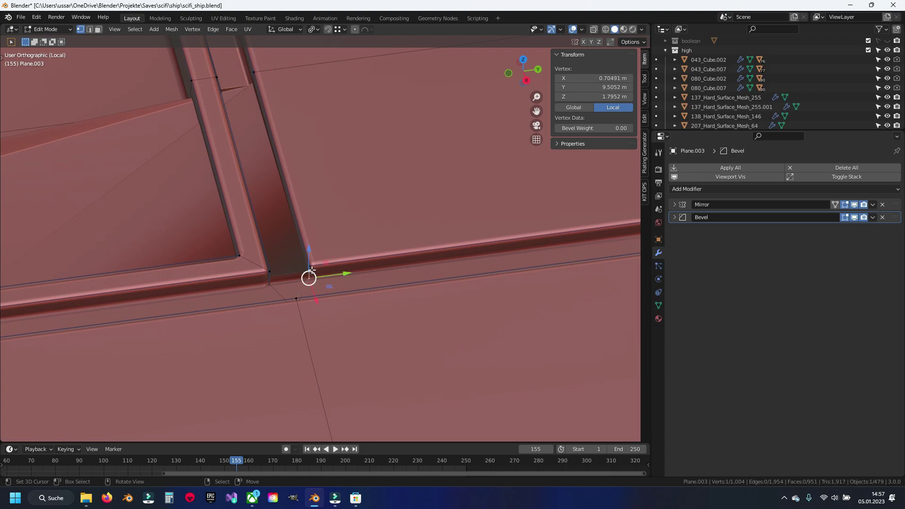
left_click_drag(310, 264, 311, 255)
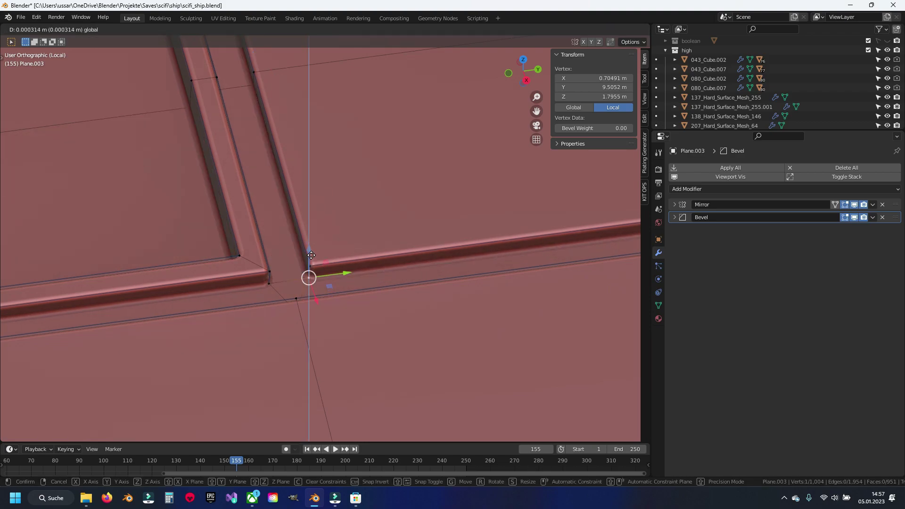
left_click(311, 255)
scroll(311, 255, "down", 3)
key("Tab")
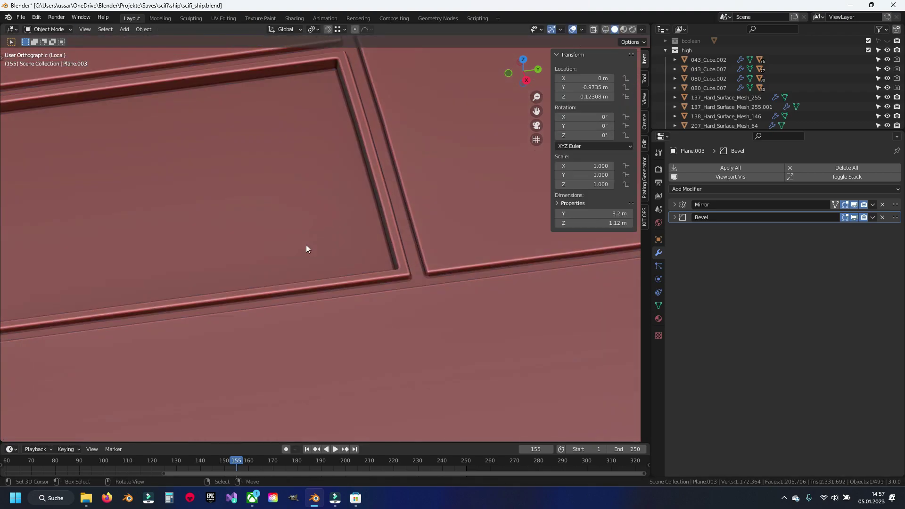
Step: Enter Edit Mode on the plate and select the edge along the corner top
mouse_move(261, 249)
middle_mouse_down()
mouse_move(239, 292)
mouse_move(224, 301)
mouse_move(282, 202)
mouse_move(358, 284)
mouse_move(270, 154)
mouse_move(315, 174)
mouse_move(236, 224)
mouse_move(338, 176)
mouse_move(321, 242)
middle_mouse_up()
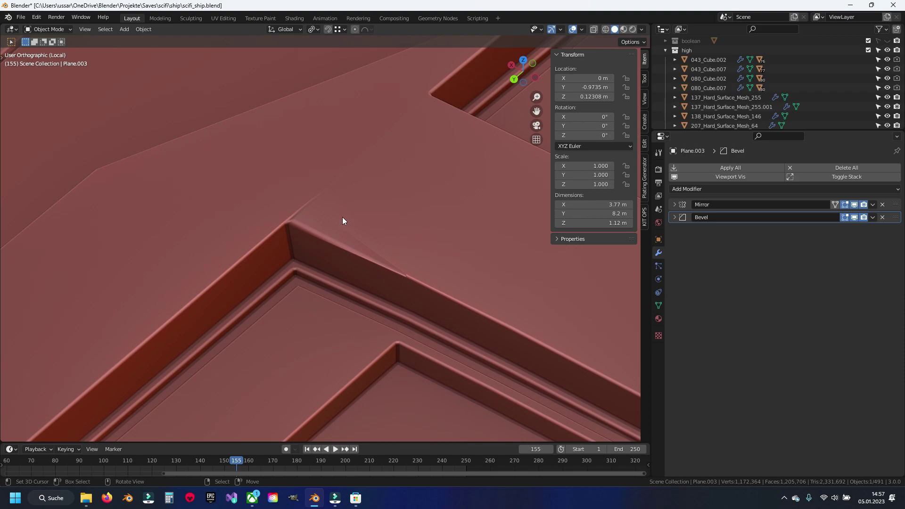
scroll(342, 220, "up", 2)
key("Tab")
scroll(348, 264, "down", 1)
scroll(377, 287, "up", 2)
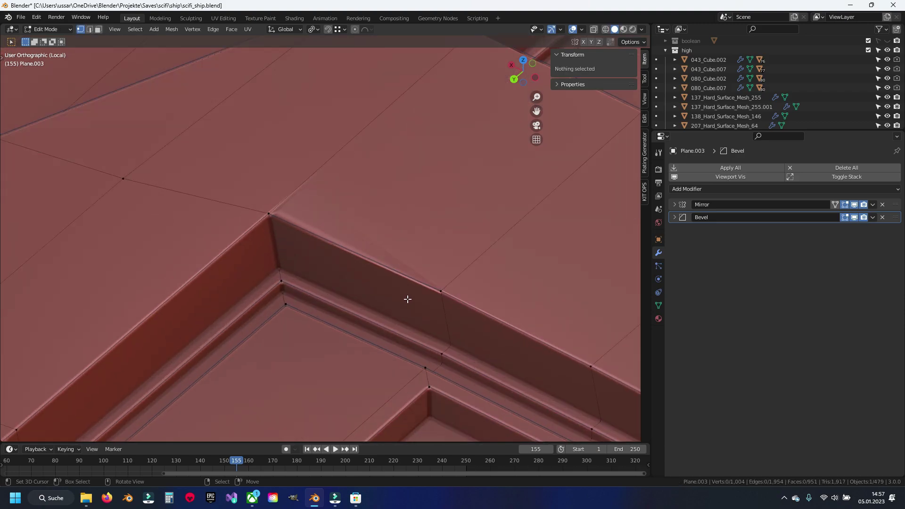
key("2")
left_click(599, 359)
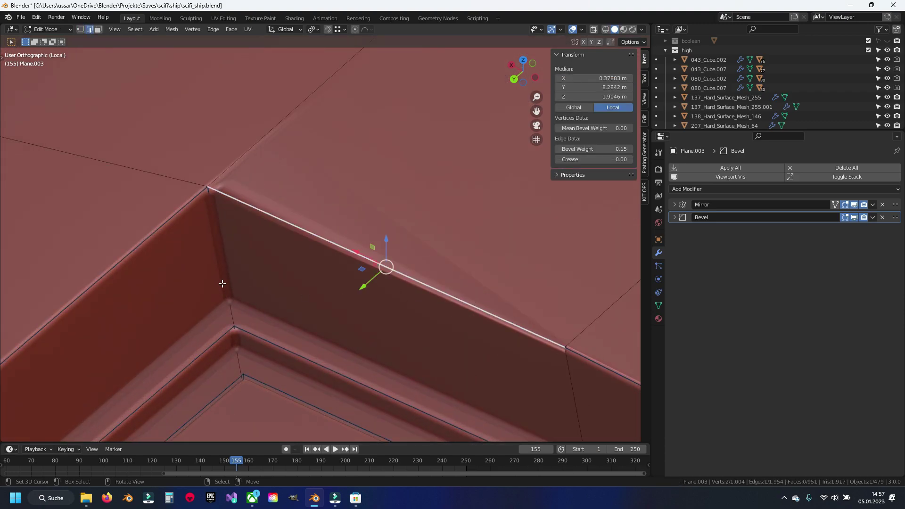
Step: Dissolve the selected corner edge and return to Object Mode
key("1")
scroll(315, 183, "down", 2)
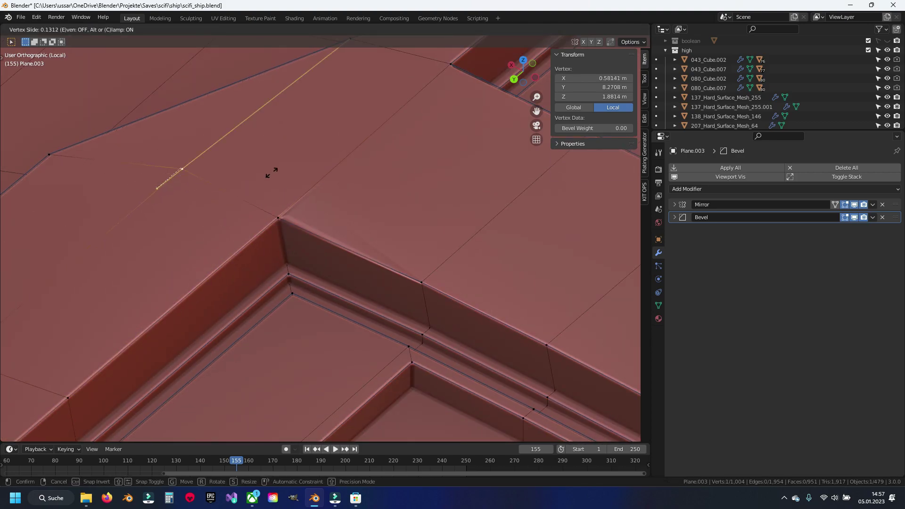
left_click(293, 163)
key("x")
left_click(352, 155)
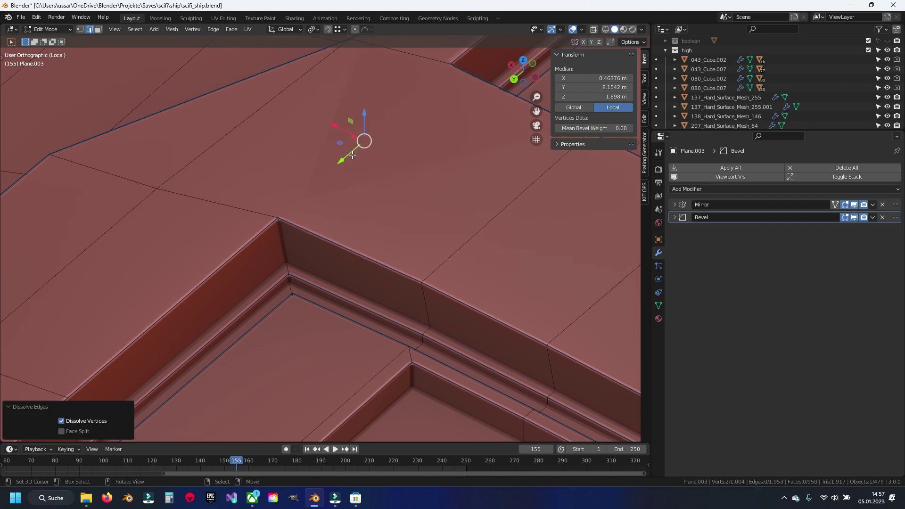
scroll(380, 244, "down", 2)
key("Tab")
Step: Dissolve the edge at the ledge tip and go back to Object Mode
mouse_move(323, 249)
middle_mouse_down()
mouse_move(376, 260)
mouse_move(320, 219)
mouse_move(328, 231)
middle_mouse_up()
scroll(373, 277, "up", 2)
scroll(268, 225, "up", 3)
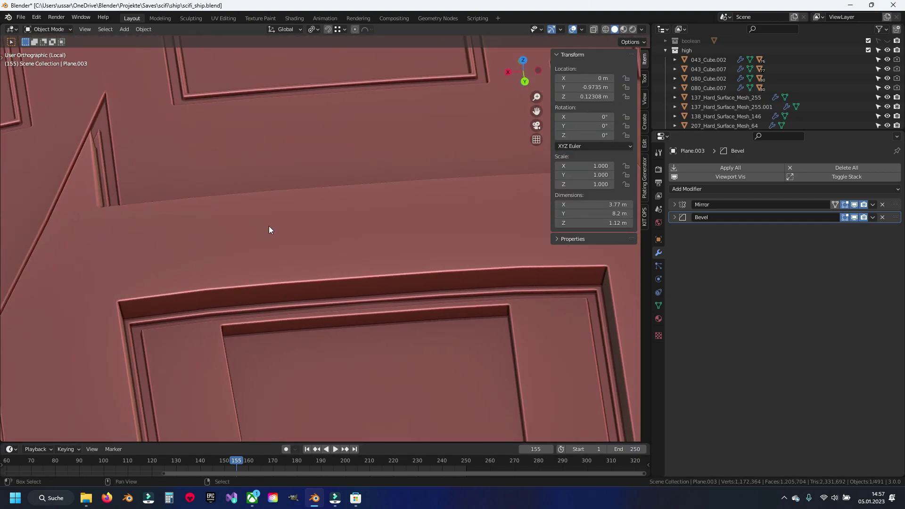
scroll(265, 280, "up", 2)
mouse_move(265, 279)
middle_mouse_down()
mouse_move(290, 269)
mouse_move(374, 277)
mouse_move(284, 275)
middle_mouse_up()
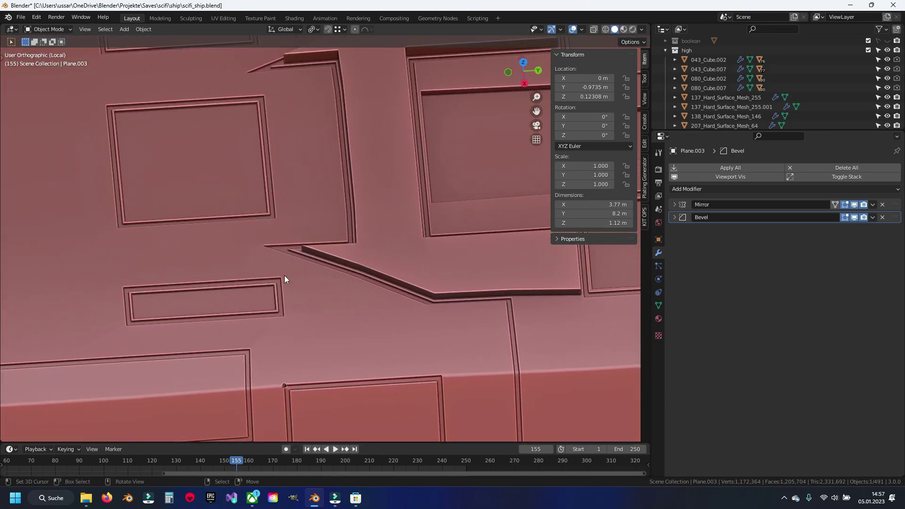
scroll(284, 276, "up", 2)
middle_click_drag(240, 250, 370, 283, "shift")
key("Tab")
key("x")
left_click(228, 267)
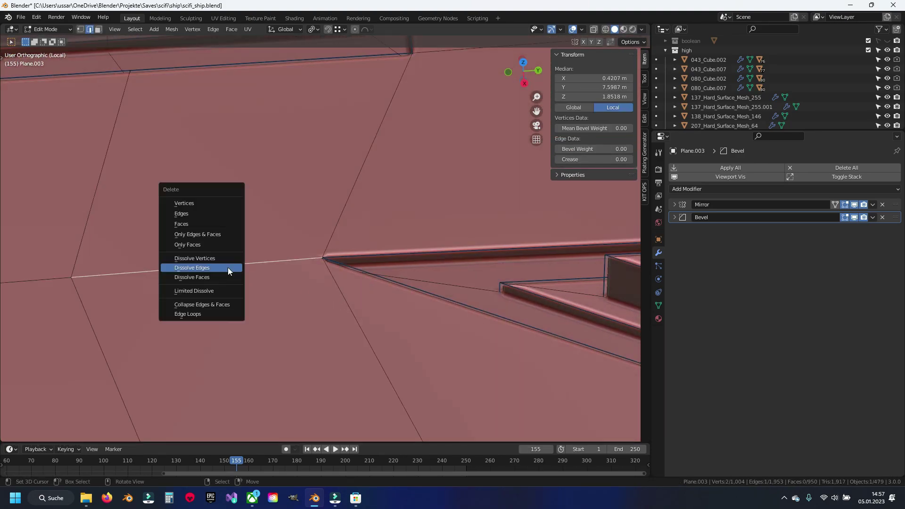
key("Tab")
Step: Merge the edge's top vertex into its neighbour on the hull panel
scroll(197, 278, "down", 3)
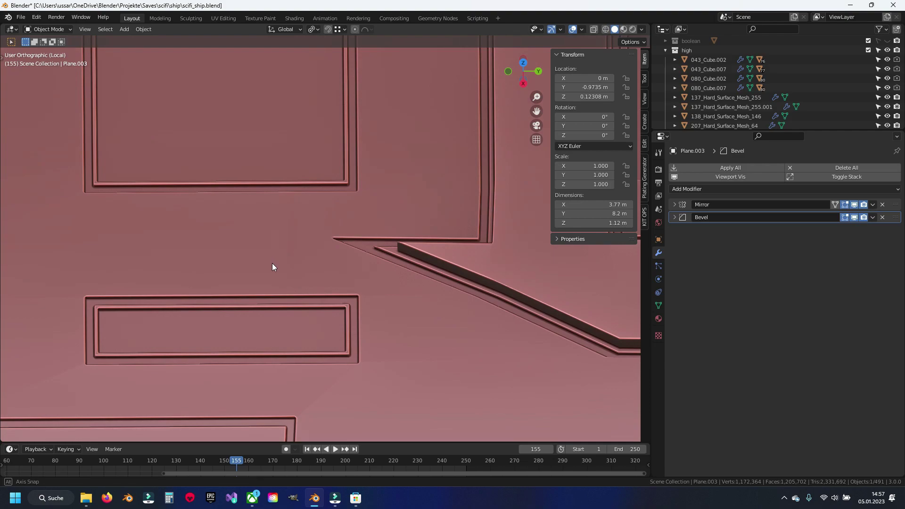
middle_click_drag(275, 268, 278, 248)
key("Tab")
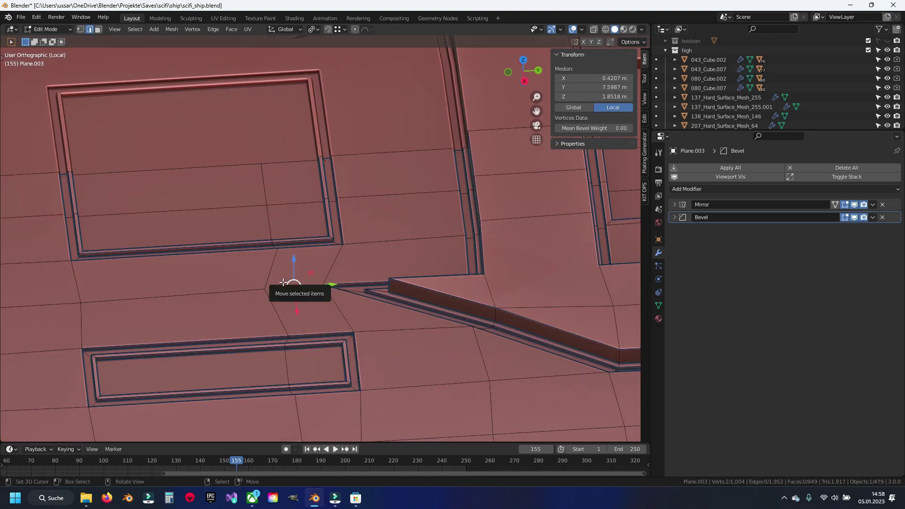
middle_click_drag(271, 292, 278, 253)
key("1")
left_click(247, 233)
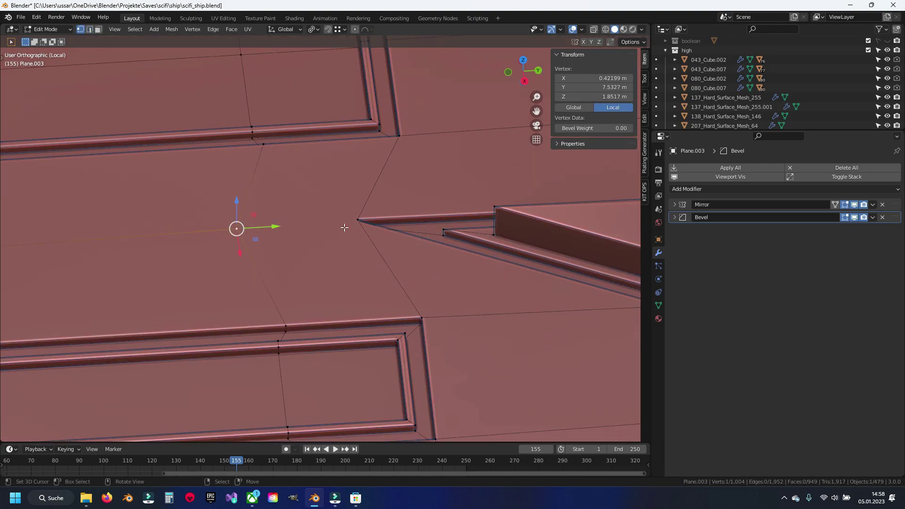
left_click(354, 220)
left_click(322, 239)
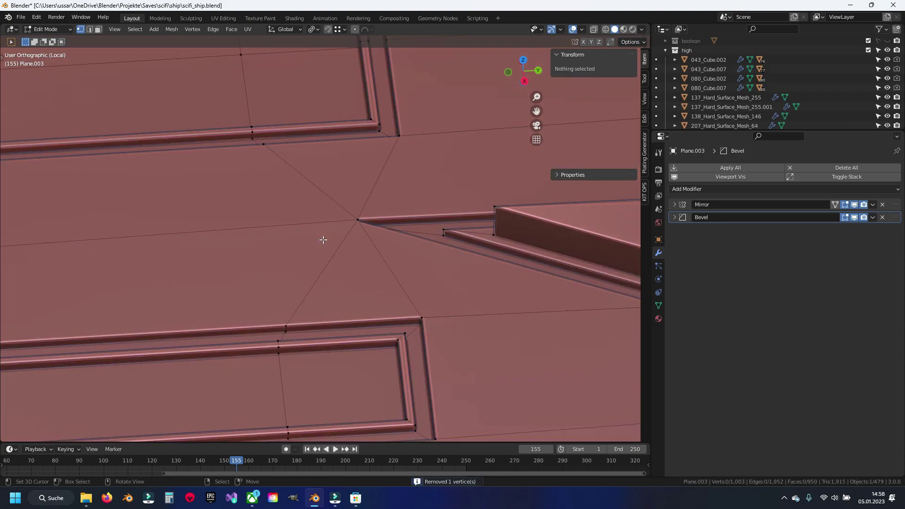
Step: Undo the vertex merge and save scifi_ship.blend
key("ctrl+z")
key("ctrl+z")
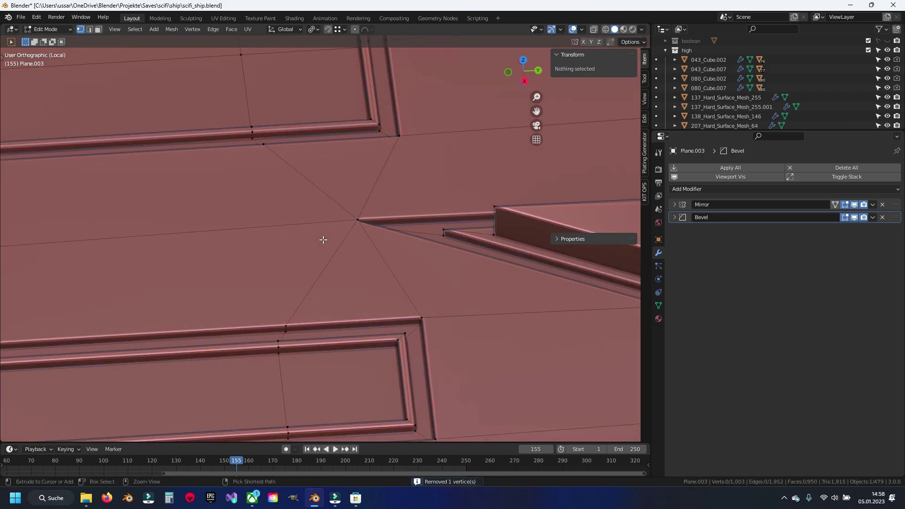
key("ctrl+z")
key("ctrl+z")
key("ctrl+z")
key("ctrl+z")
key("ctrl+z")
key("ctrl+z")
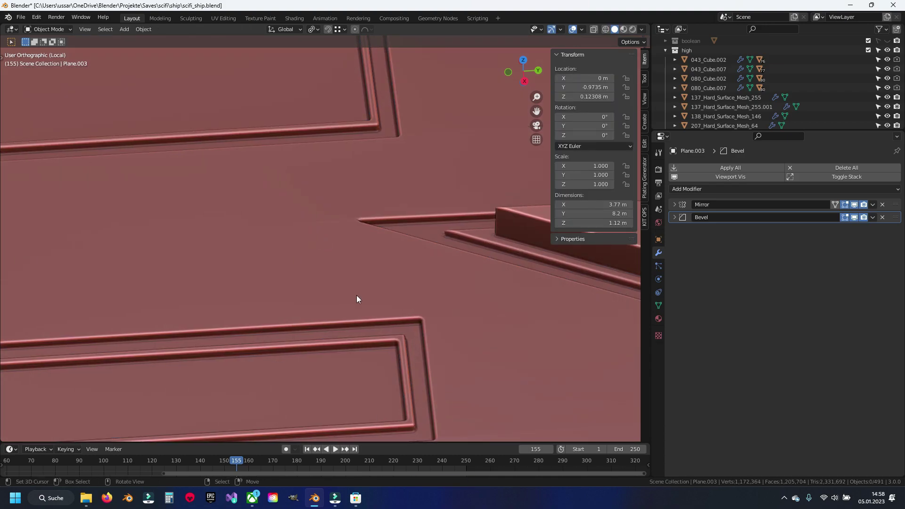
key("ctrl+s")
Step: Zoom out and exit local view to show the whole ship
mouse_move(351, 298)
middle_mouse_down()
mouse_move(283, 293)
mouse_move(323, 296)
mouse_move(284, 285)
middle_mouse_up()
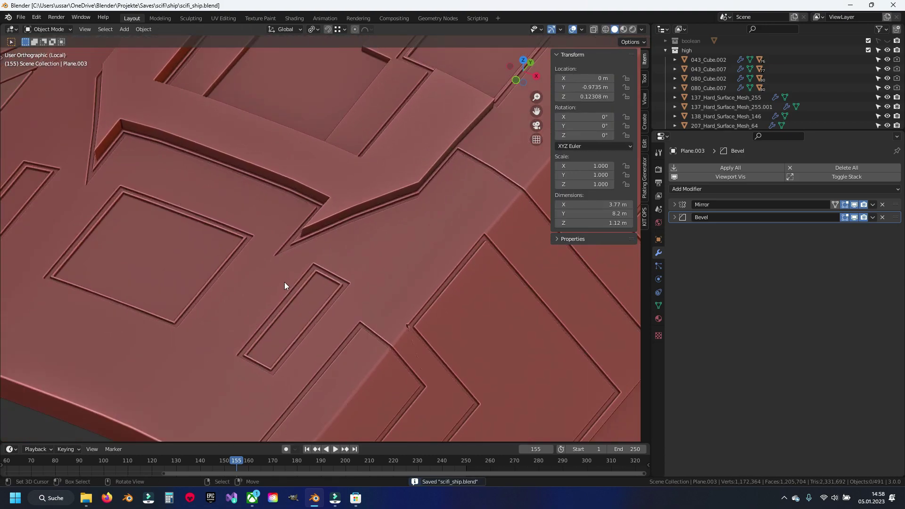
scroll(293, 272, "up", 4)
scroll(292, 272, "down", 1)
scroll(273, 262, "down", 3)
scroll(242, 256, "down", 3)
mouse_move(242, 256)
middle_mouse_down()
mouse_move(277, 199)
mouse_move(271, 305)
mouse_move(197, 303)
mouse_move(273, 330)
mouse_move(285, 300)
middle_mouse_up()
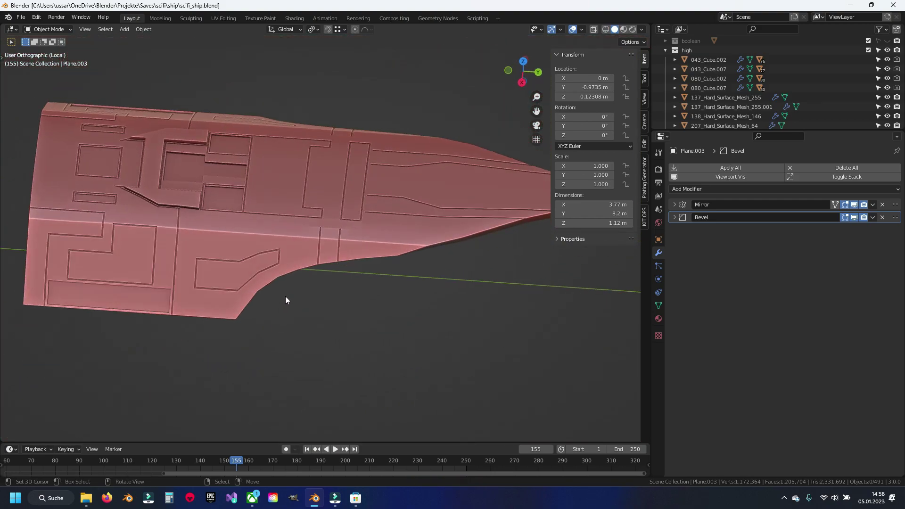
key("KP_Divide")
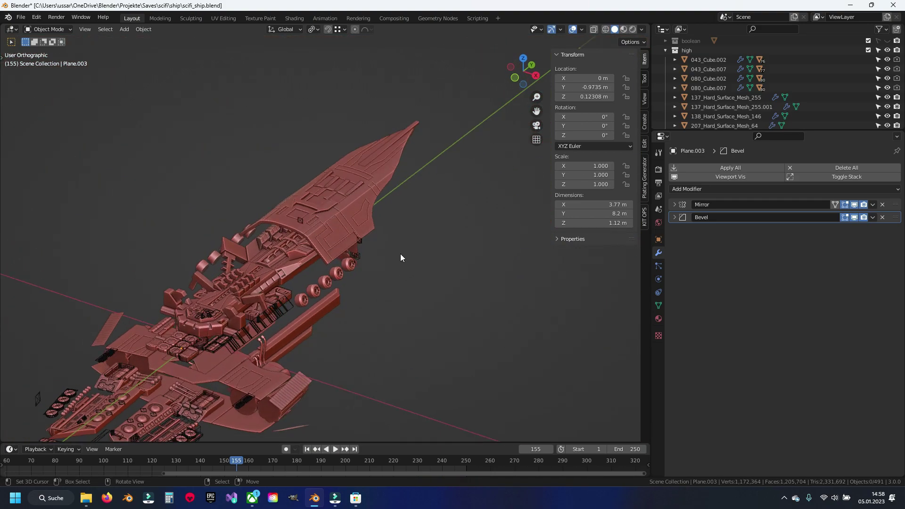
Step: Save the ship file and bring the loose plates and wedge strips into view
key("ctrl+s")
middle_click_drag(370, 188, 374, 242, "shift")
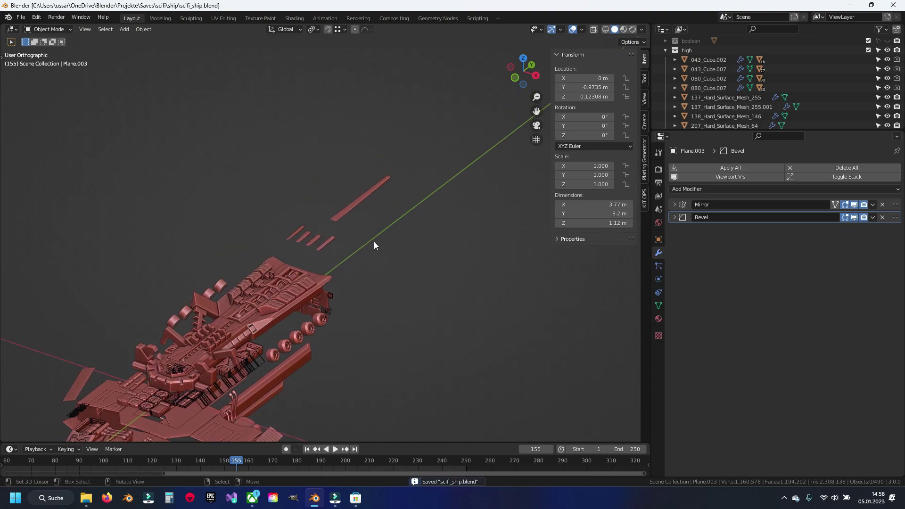
scroll(374, 242, "up", 5)
left_click(338, 232)
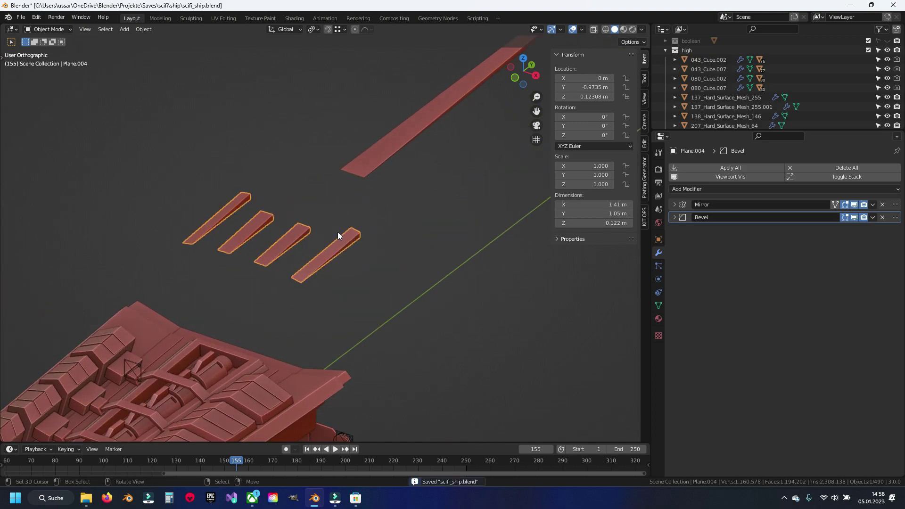
left_click(400, 147, "shift")
key("alt+a")
key("ctrl+s")
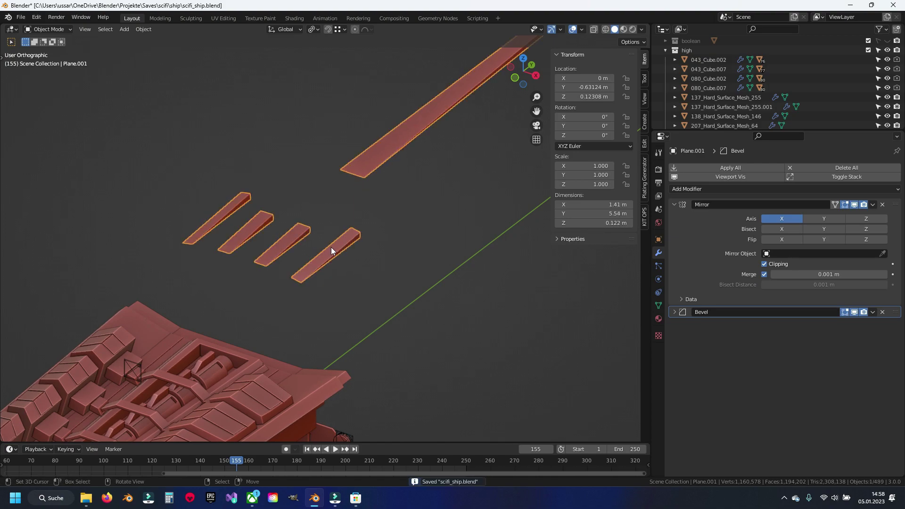
Step: Check the long strip's mesh, then orbit to look along the strips
key("Tab")
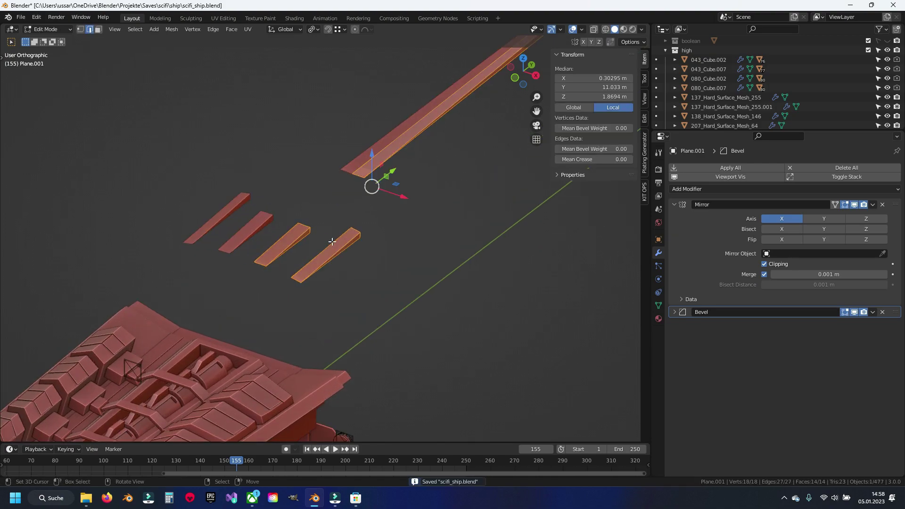
key("Tab")
mouse_move(341, 228)
middle_mouse_down()
mouse_move(344, 256)
mouse_move(326, 254)
mouse_move(353, 258)
mouse_move(344, 137)
middle_mouse_up()
scroll(345, 260, "down", 5)
scroll(335, 231, "up", 4)
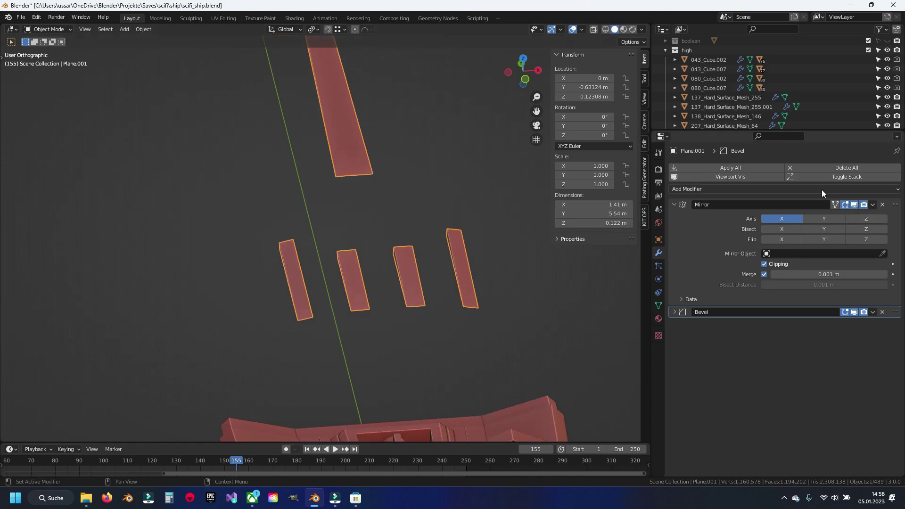
mouse_move(518, 233)
middle_mouse_down()
mouse_move(290, 236)
mouse_move(372, 285)
mouse_move(363, 306)
mouse_move(417, 291)
middle_mouse_up()
scroll(417, 291, "up", 4)
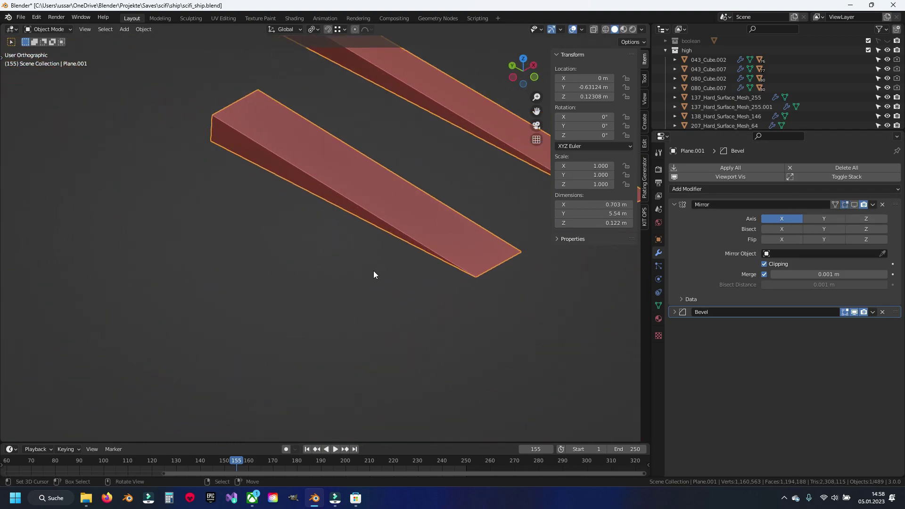
scroll(373, 270, "down", 1)
Step: Select the lower wedge's sloped face in face mode, then save the file
key("Tab")
key("3")
left_click(307, 270)
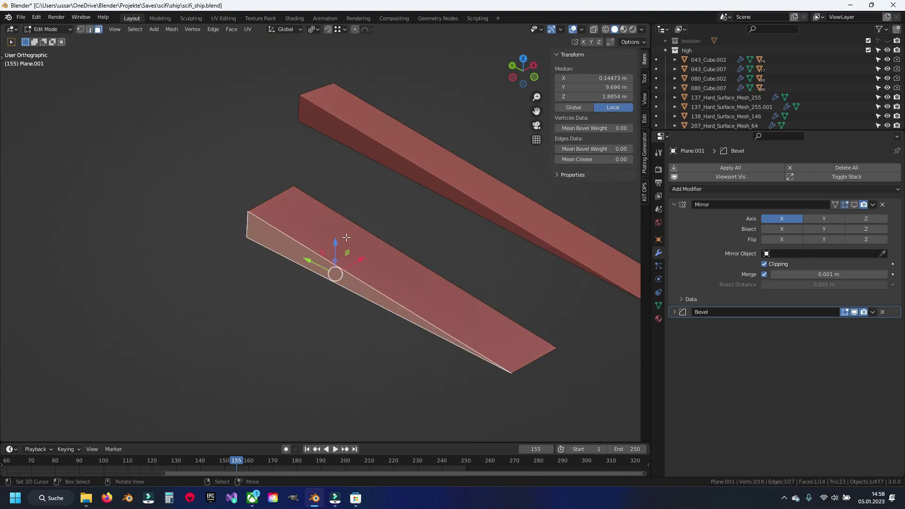
key("Tab")
key("ctrl+s")
Step: Enable the Mirror modifier's viewport display so all four wedge strips show
scroll(344, 245, "down", 3)
middle_click_drag(343, 245, 679, 245, "shift")
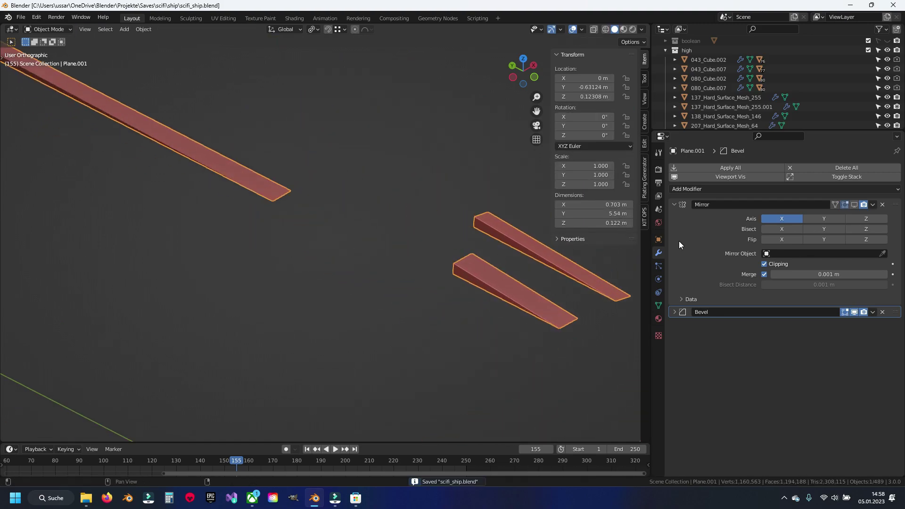
left_click(854, 205)
middle_click_drag(462, 275, 408, 272, "shift")
left_click(407, 273)
Step: Select the wedge strips' sharp edges and give them a mean bevel weight of 0.25
left_click(427, 252)
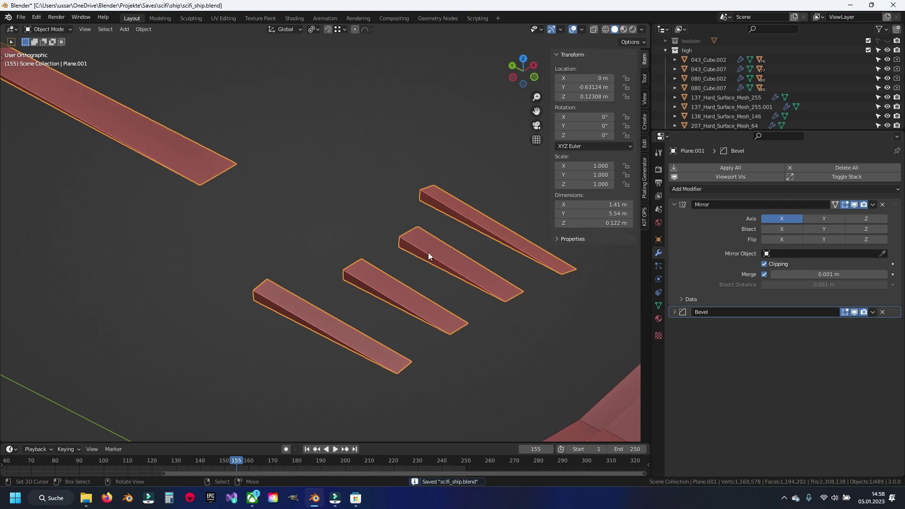
key("Tab")
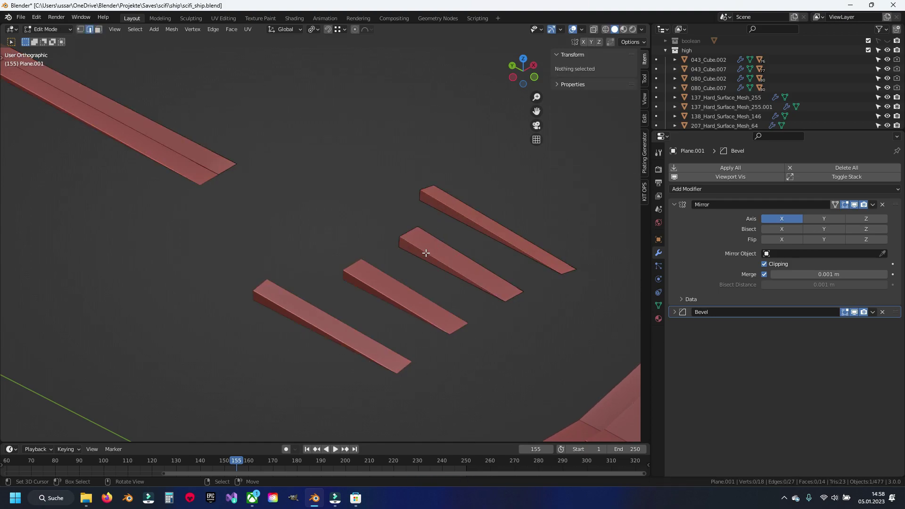
key("q")
left_click(420, 315)
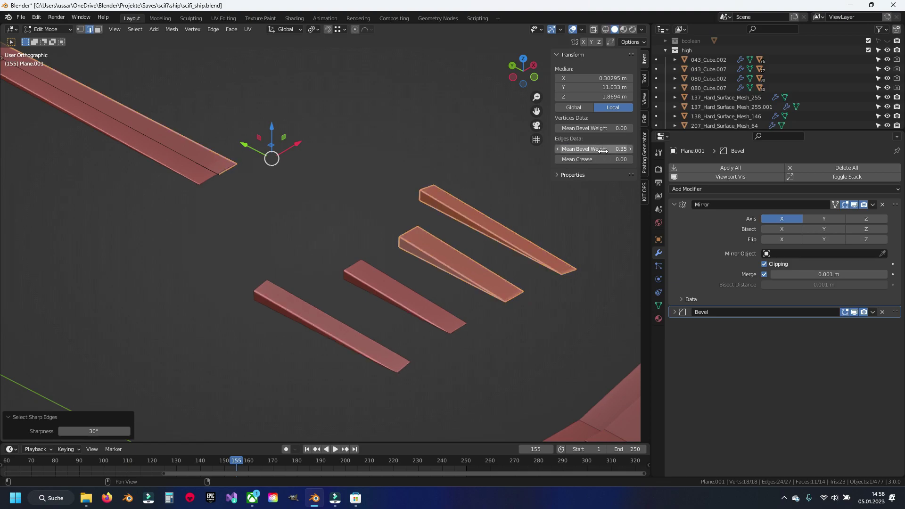
scroll(347, 282, "up", 4)
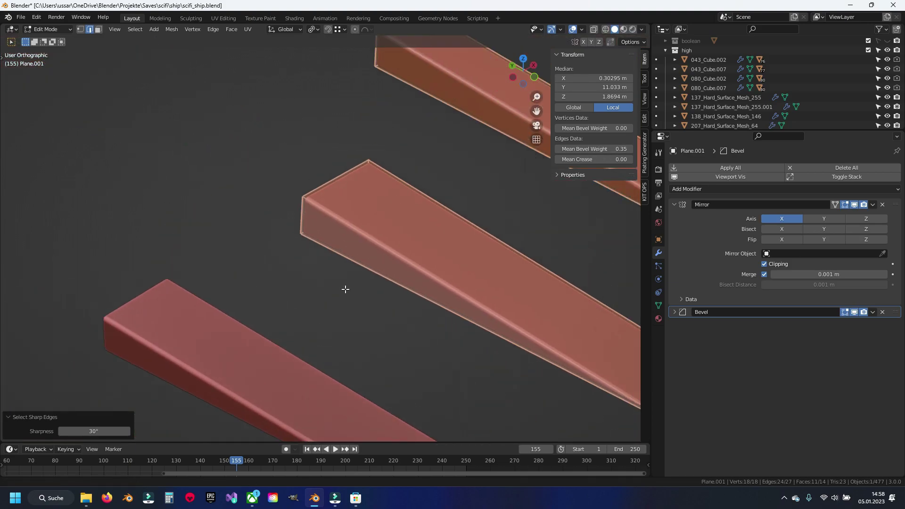
scroll(337, 277, "up", 3)
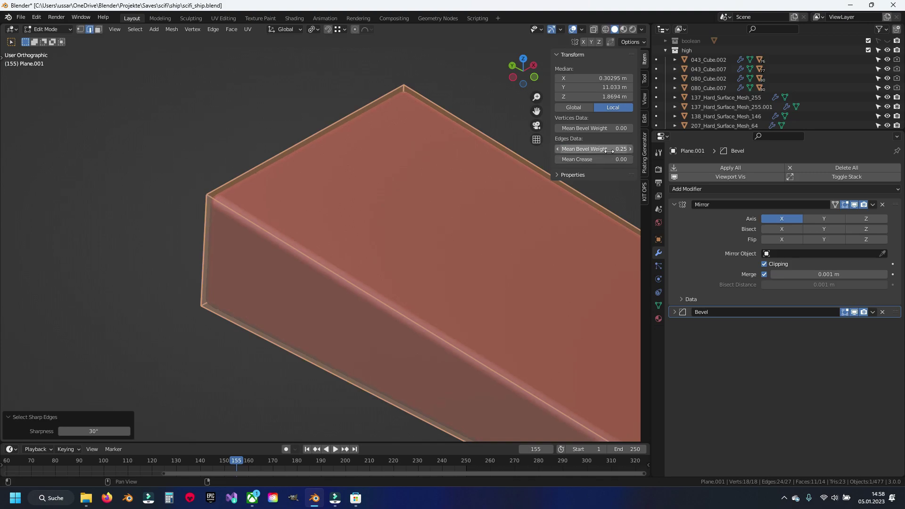
scroll(329, 236, "down", 3)
scroll(352, 230, "down", 3)
scroll(441, 313, "up", 4)
scroll(296, 264, "up", 2)
scroll(296, 264, "up", 2)
scroll(287, 236, "up", 2)
key("Tab")
scroll(280, 234, "down", 5)
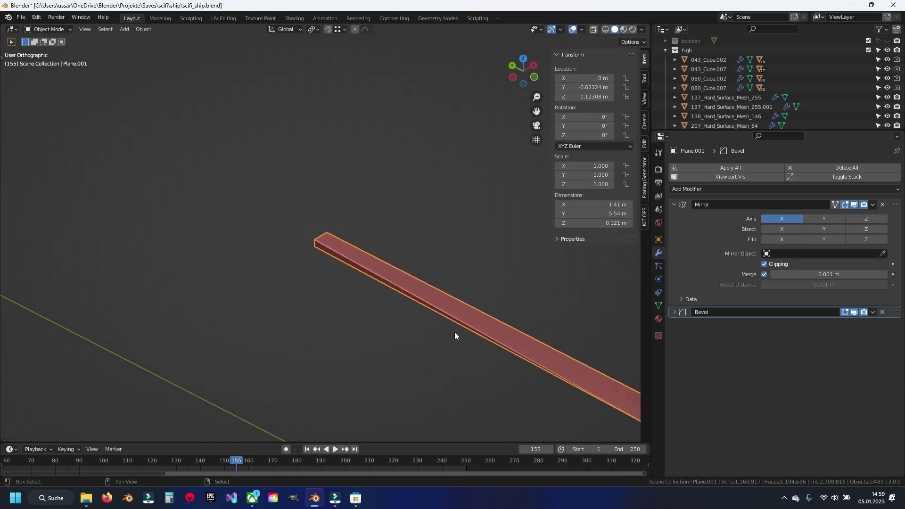
Step: Hide the finished wedge strips and isolate Cube.002 in local view
scroll(454, 335, "down", 4)
scroll(375, 253, "up", 4)
scroll(408, 275, "down", 3)
scroll(388, 198, "up", 5)
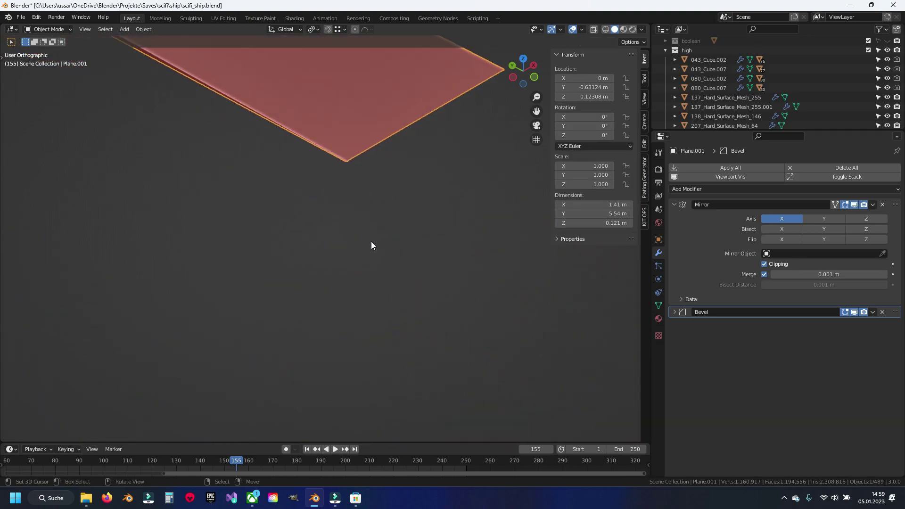
scroll(372, 245, "down", 3)
scroll(384, 252, "down", 1)
key("Delete")
mouse_move(388, 262)
middle_mouse_down()
mouse_move(409, 295)
mouse_move(428, 241)
mouse_move(219, 242)
middle_mouse_up()
scroll(363, 301, "up", 4)
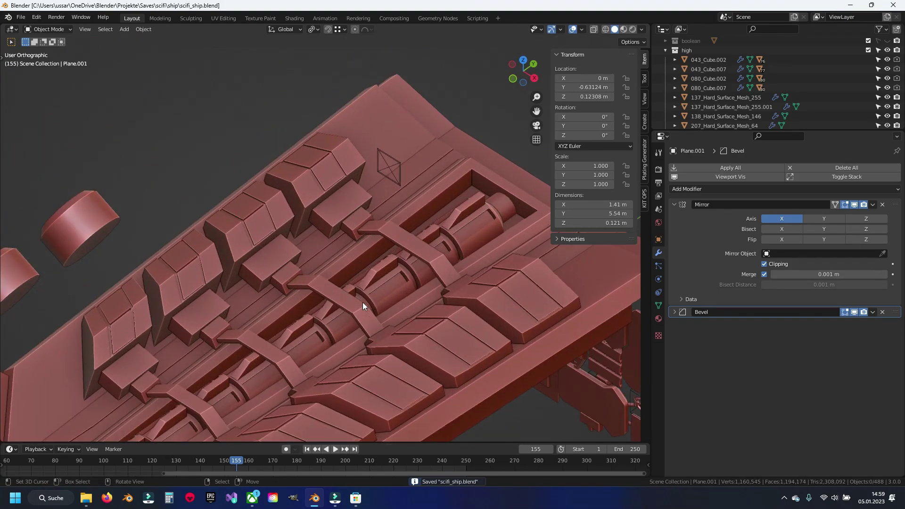
left_click(421, 325)
key("KP_Divide")
Step: Select Cube.002's sharp edges and set their mean bevel weight to 0.35
key("Tab")
mouse_move(420, 325)
middle_mouse_down()
mouse_move(414, 292)
mouse_move(395, 267)
mouse_move(409, 256)
middle_mouse_up()
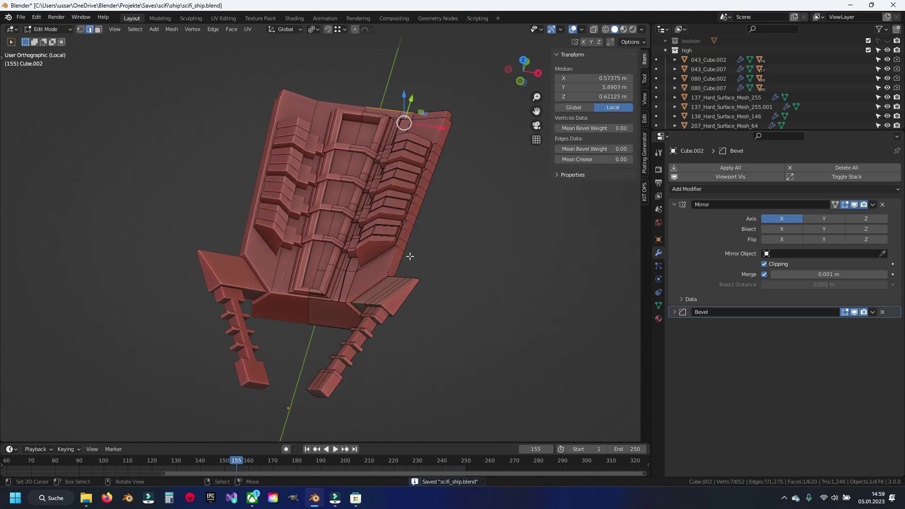
key("q")
left_click(409, 256)
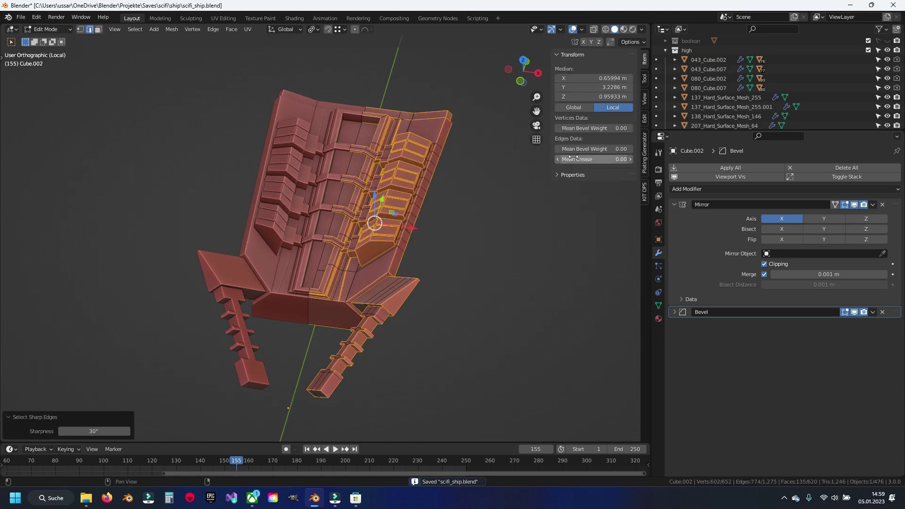
type(".35")
type("0.35")
key("Return")
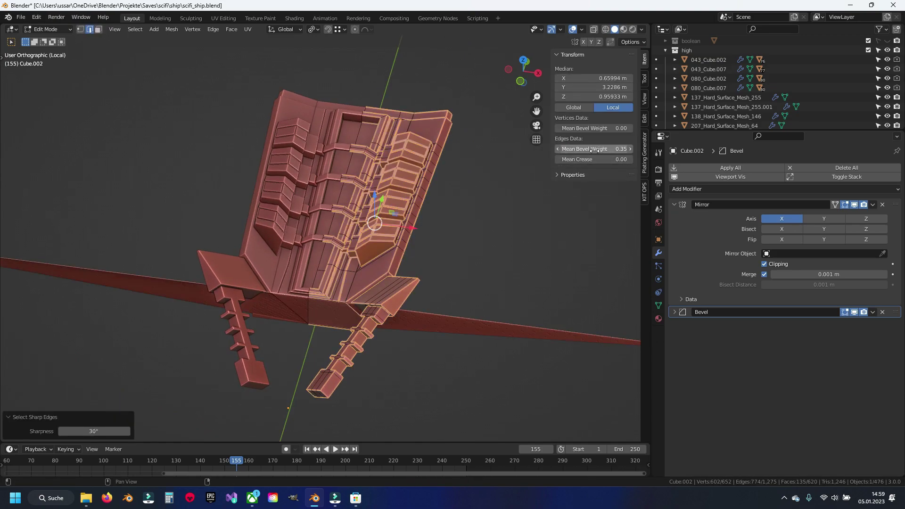
scroll(377, 264, "up", 3)
scroll(307, 282, "up", 3)
scroll(235, 297, "up", 2)
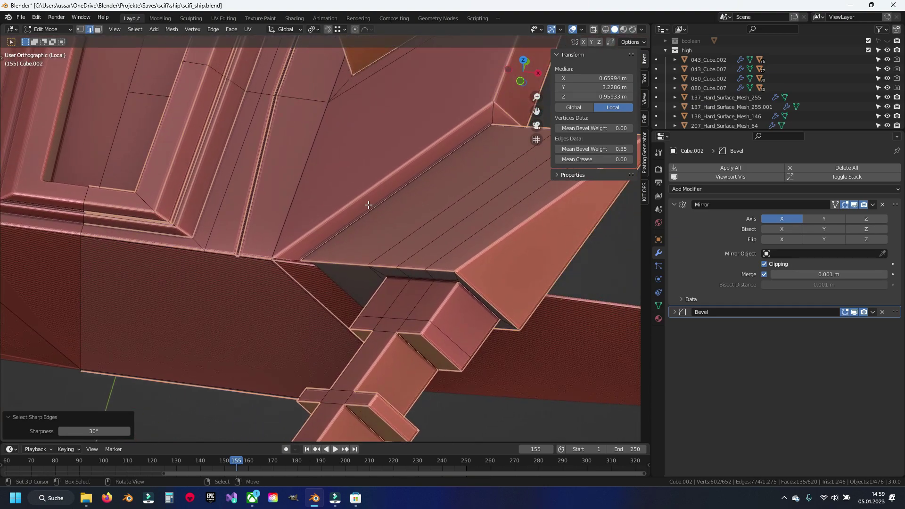
scroll(194, 309, "up", 3)
scroll(330, 233, "up", 2)
scroll(329, 233, "up", 1)
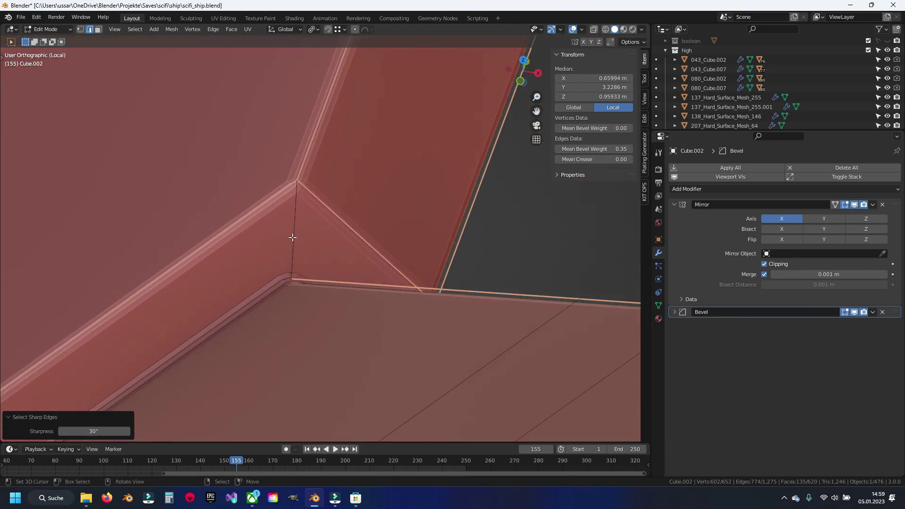
key("Tab")
Step: Shade Cube.002 smooth and enable Auto Smooth at 30°
key("q")
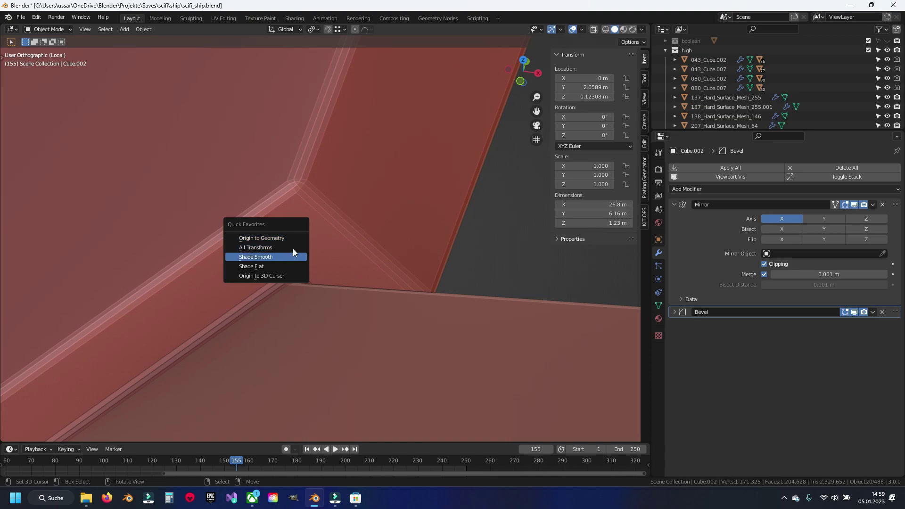
key("q")
left_click(372, 208)
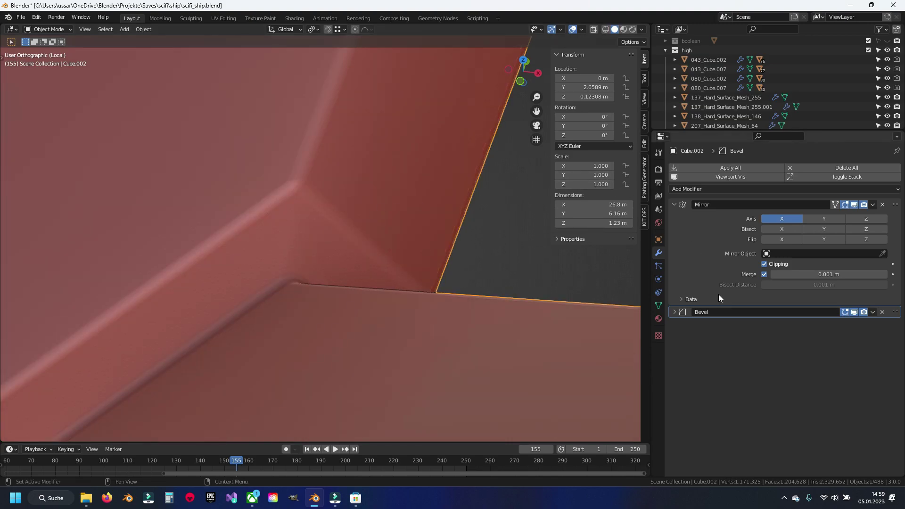
left_click(659, 307)
left_click(764, 364)
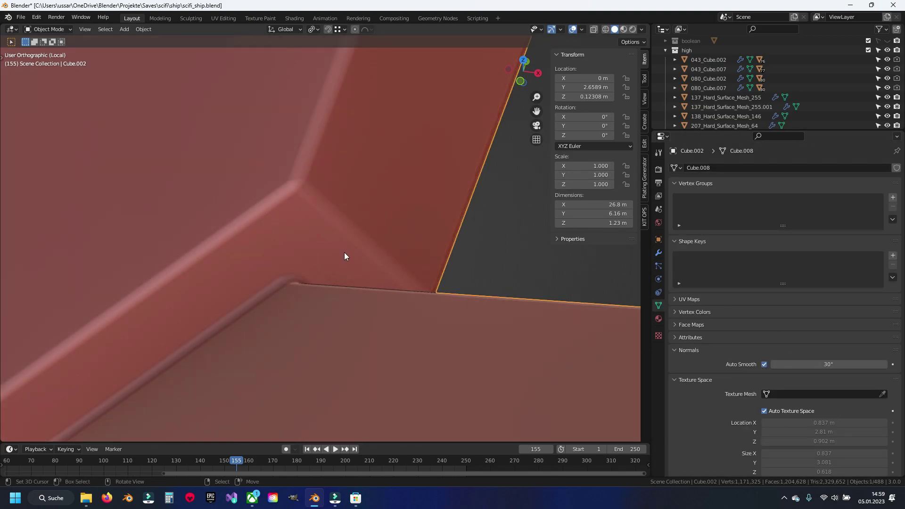
Step: Inspect the bevelled bottom plates and hull underside in Edit Mode
key("Tab")
scroll(339, 264, "down", 5)
scroll(337, 268, "down", 2)
scroll(333, 274, "down", 2)
mouse_move(333, 273)
middle_mouse_down()
mouse_move(301, 203)
mouse_move(269, 168)
mouse_move(373, 178)
middle_mouse_up()
scroll(285, 185, "up", 5)
mouse_move(284, 185)
middle_mouse_down()
mouse_move(299, 361)
mouse_move(307, 288)
mouse_move(434, 222)
mouse_move(341, 253)
mouse_move(412, 264)
mouse_move(344, 306)
mouse_move(293, 268)
mouse_move(310, 214)
mouse_move(338, 194)
mouse_move(293, 297)
mouse_move(363, 202)
mouse_move(283, 327)
mouse_move(286, 292)
mouse_move(224, 282)
mouse_move(249, 259)
mouse_move(398, 372)
middle_mouse_up()
scroll(293, 269, "up", 3)
scroll(290, 274, "up", 2)
scroll(289, 273, "down", 3)
Step: Clear the selection, save scifi_ship.blend, and select a plate face loop
key("alt+a")
scroll(346, 188, "up", 3)
key("ctrl+s")
key("3")
left_click(407, 367, "alt")
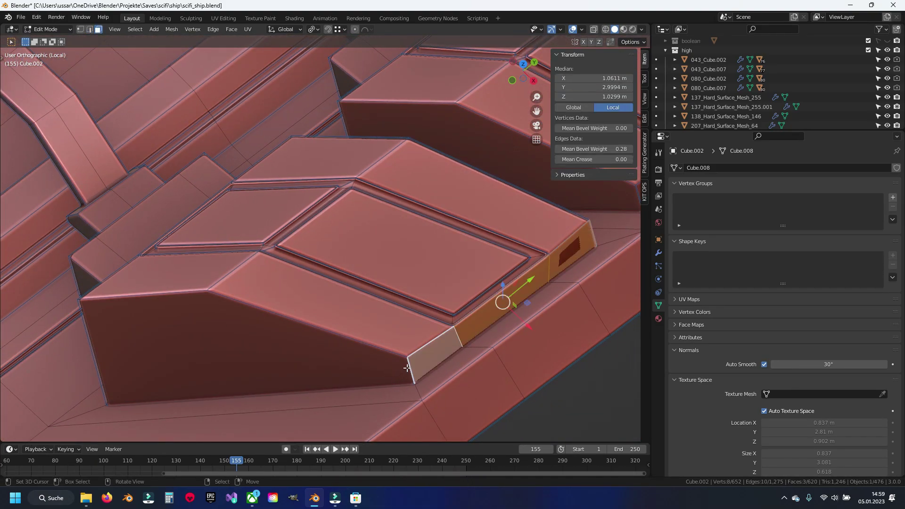
Step: Select face loops on the first slanted hull blocks
scroll(388, 363, "down", 4)
middle_click_drag(384, 236, 358, 259)
left_click(347, 270, "alt+shift")
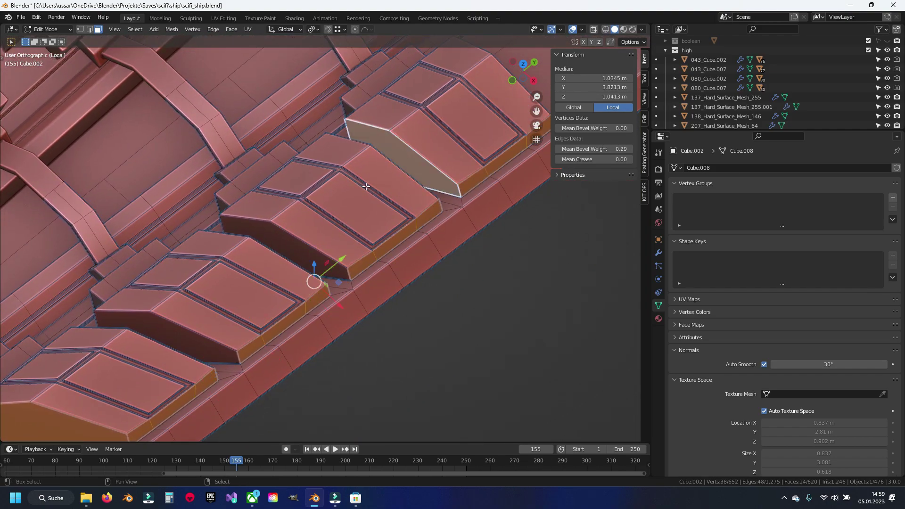
middle_click_drag(396, 164, 391, 273)
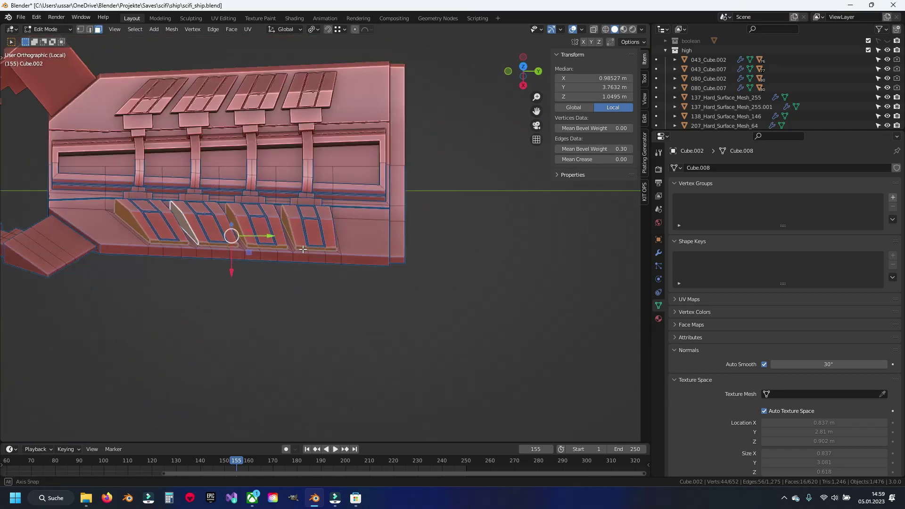
left_click(390, 273, "shift")
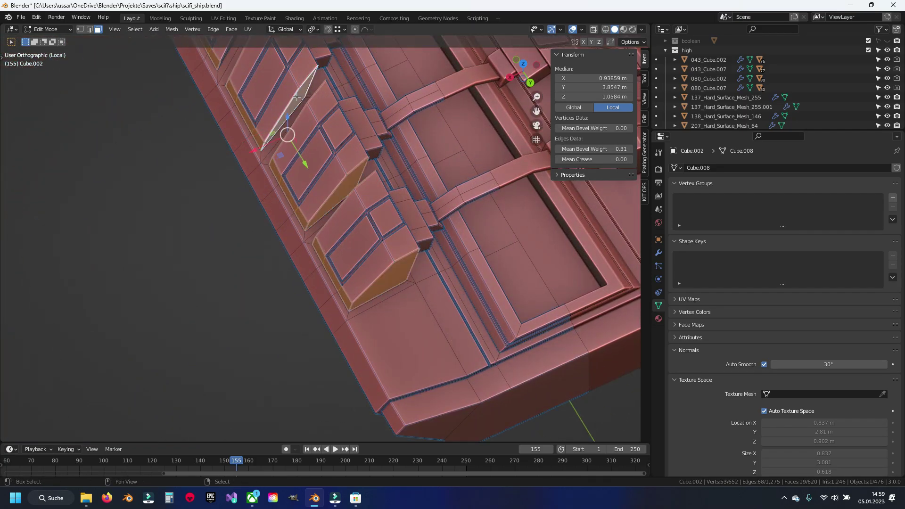
middle_click_drag(296, 96, 361, 257, "shift")
middle_click_drag(299, 174, 363, 273)
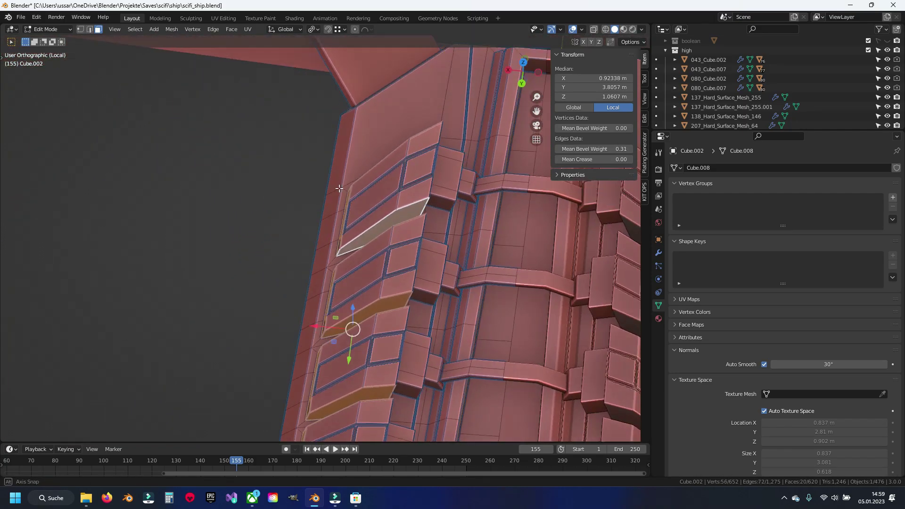
middle_click_drag(331, 253, 330, 172, "shift")
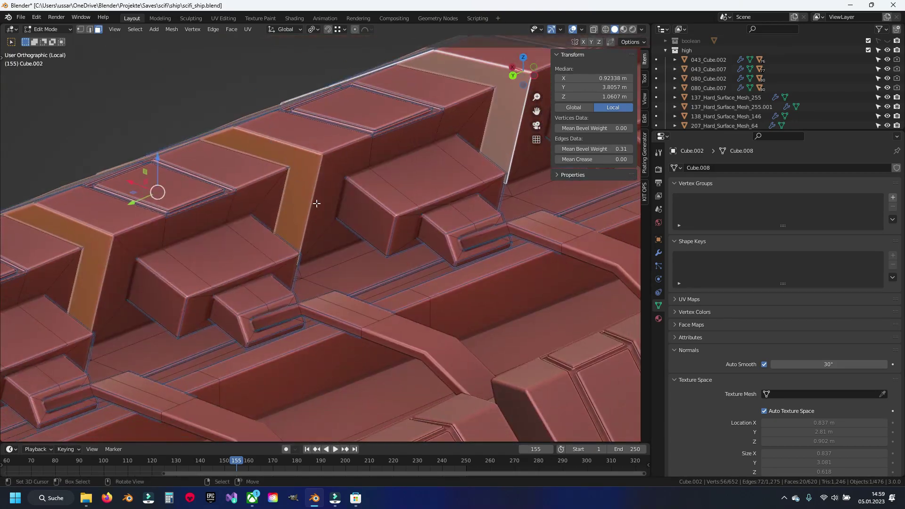
Step: Add face loops on the remaining blocks along the hull side and hide them
left_click(330, 172, "alt+shift")
left_click(125, 250, "alt+shift")
mouse_move(125, 250)
middle_mouse_down("shift")
mouse_move(156, 219)
mouse_move(255, 226)
middle_mouse_up("shift")
left_click(156, 219, "alt+shift")
left_click(379, 160, "alt+shift")
middle_click_drag(379, 159, 267, 165, "shift")
left_click(179, 227, "alt+shift")
middle_click_drag(179, 226, 357, 205, "shift")
key("h")
Step: Restore the hidden faces, correct the loop selection, and hide the blocks again
scroll(357, 204, "up", 3)
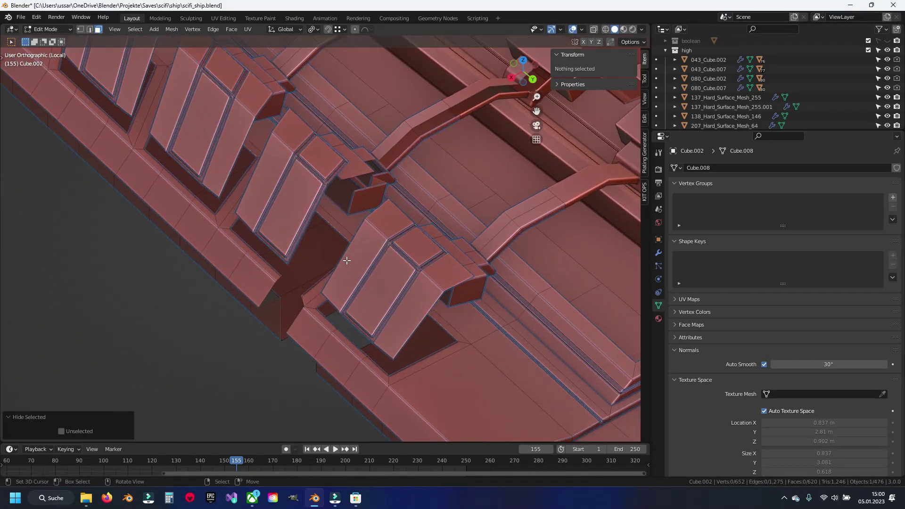
key("alt+h")
left_click(349, 261, "alt+shift")
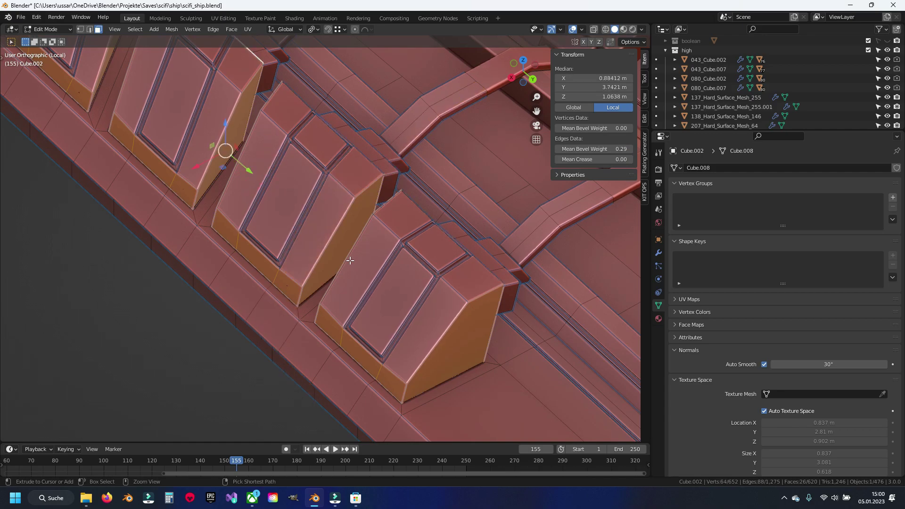
middle_click_drag(350, 260, 301, 184)
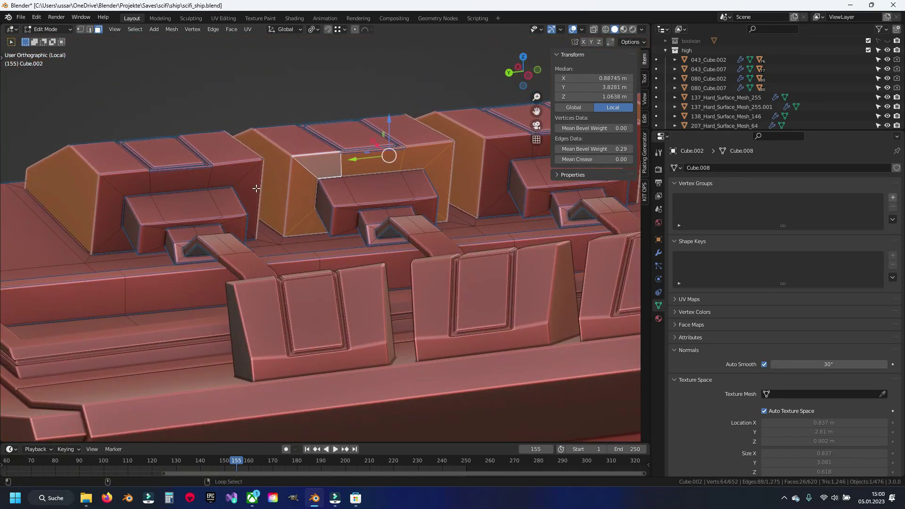
left_click(239, 175, "alt+shift")
middle_click_drag(240, 175, 247, 244, "shift")
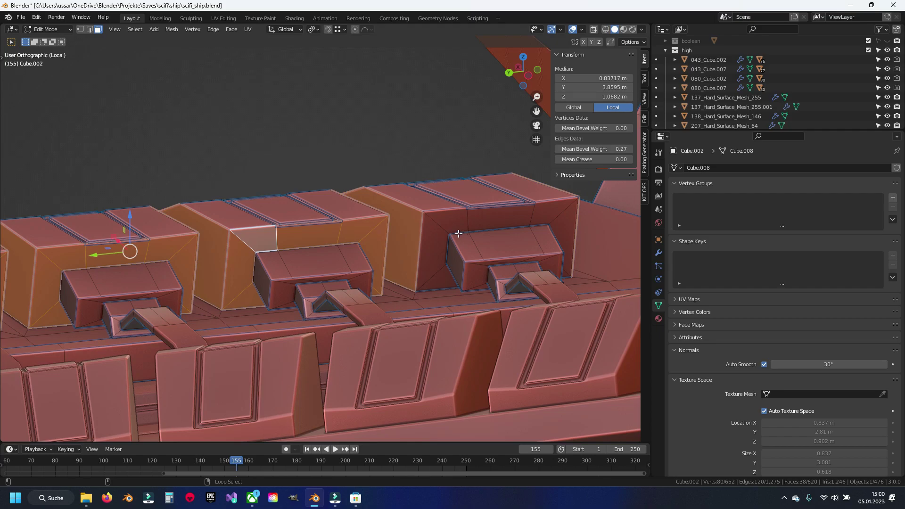
key("h")
middle_click_drag(438, 225, 371, 260)
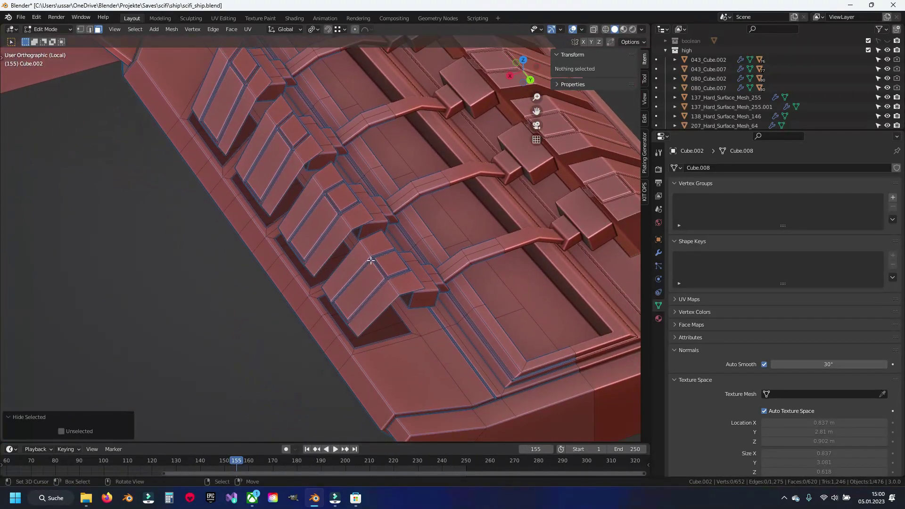
Step: Isolate the linked panel plates by inverting and hiding everything else, then save
left_click(371, 261)
key("ctrl+l")
key("ctrl+i")
key("h")
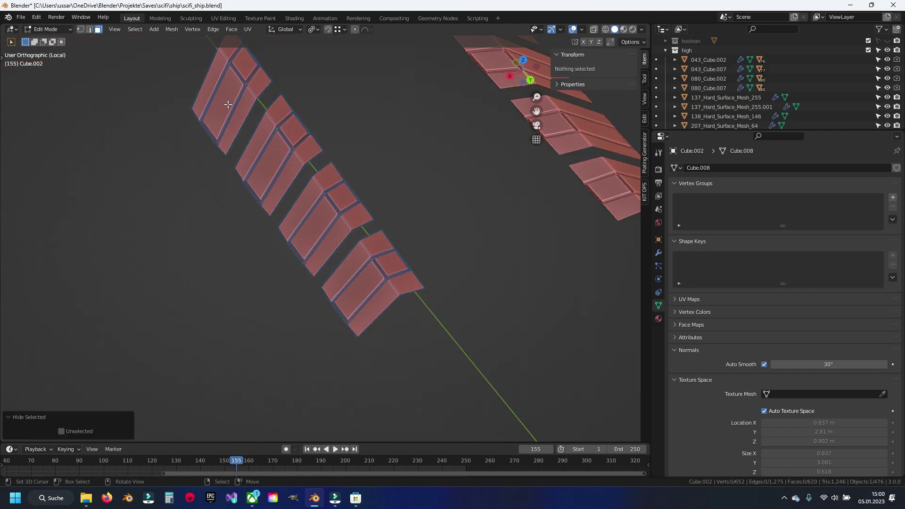
scroll(276, 155, "up", 3)
scroll(375, 148, "up", 3)
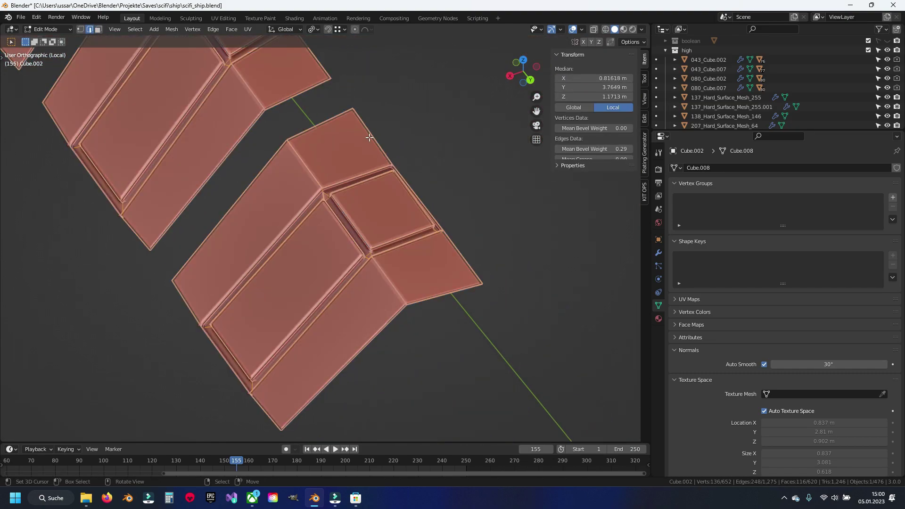
key("ctrl+s")
middle_click_drag(292, 156, 313, 182, "shift")
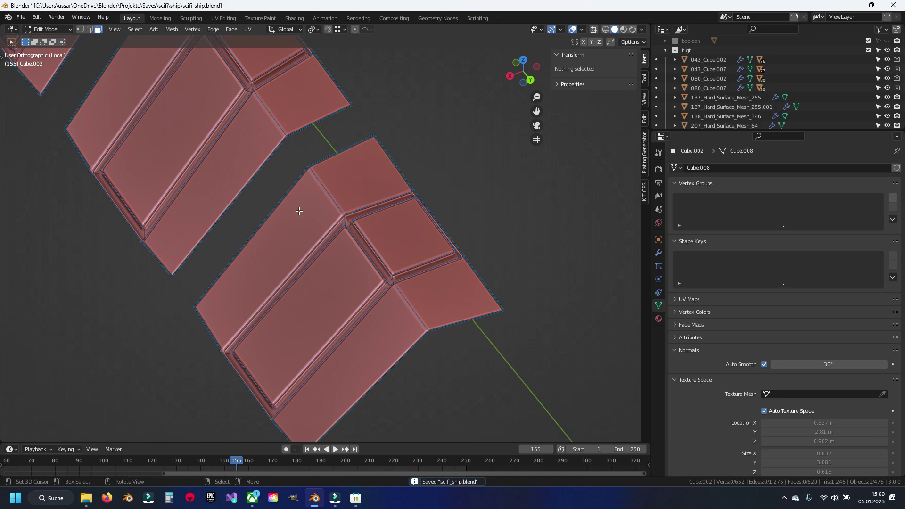
Step: Select and hide extra plate faces so only the angled plates remain
left_click(302, 214)
key("l")
middle_click_drag(351, 284, 420, 417, "shift")
left_click(339, 249, "shift")
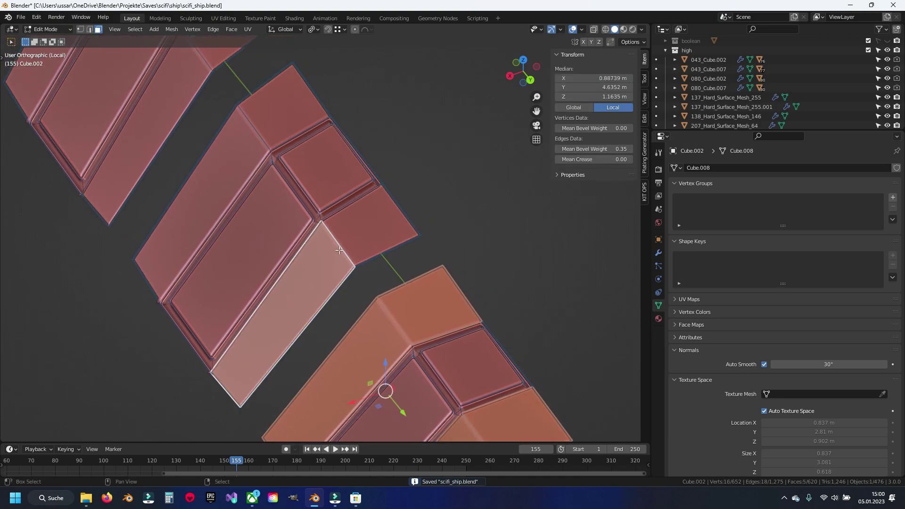
key("l")
left_click(281, 143, "shift")
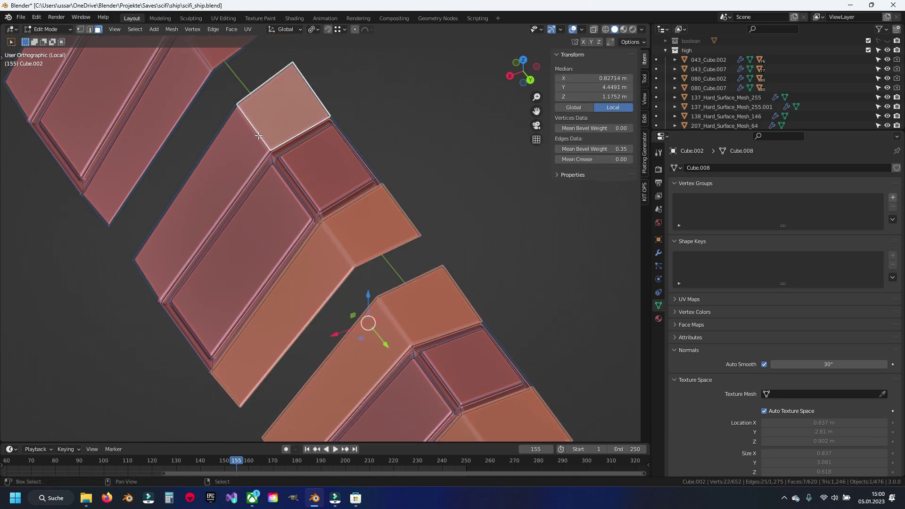
middle_click_drag(365, 223, 344, 195, "shift")
left_click(344, 195, "shift")
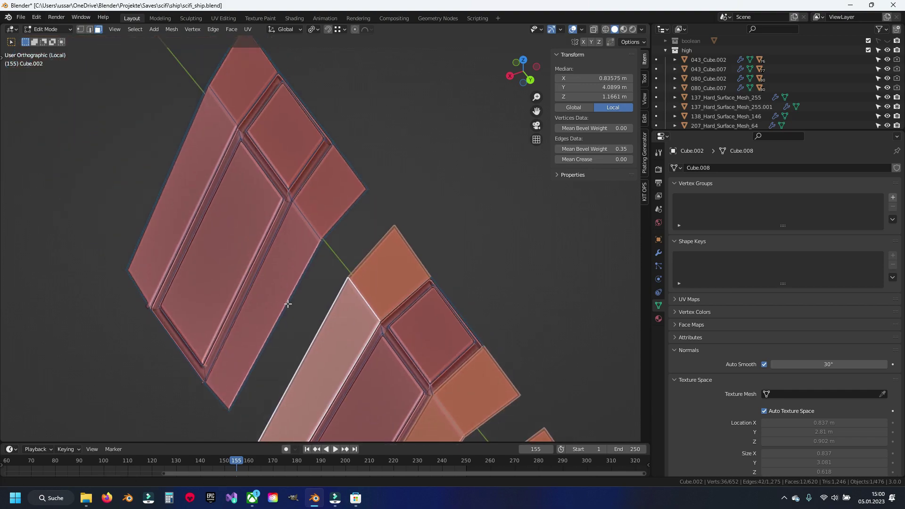
key("h")
Step: Select the plates' sharp edges and set their mean bevel weight to 0.20
mouse_move(382, 289)
middle_mouse_down("shift")
mouse_move(327, 223)
mouse_move(308, 174)
middle_mouse_up("shift")
key("q")
left_click(343, 221)
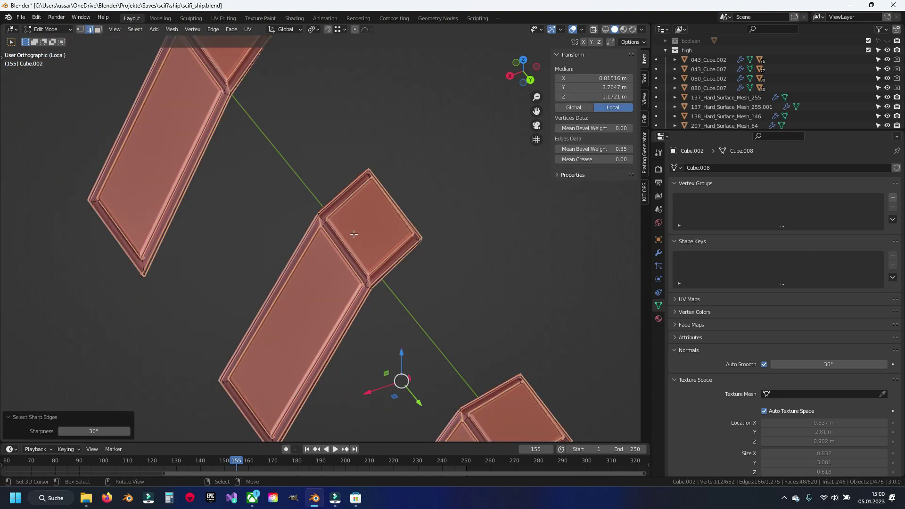
type("2")
key("Return")
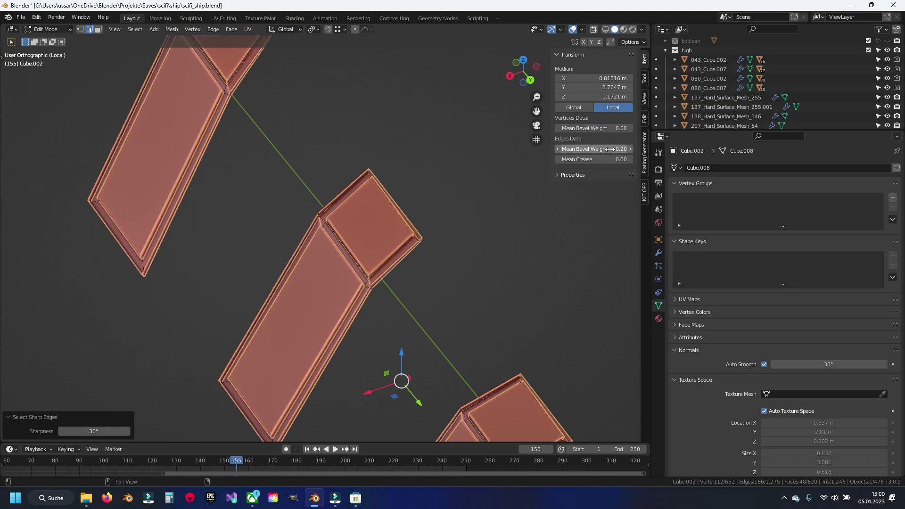
scroll(339, 281, "up", 4)
scroll(339, 282, "up", 3)
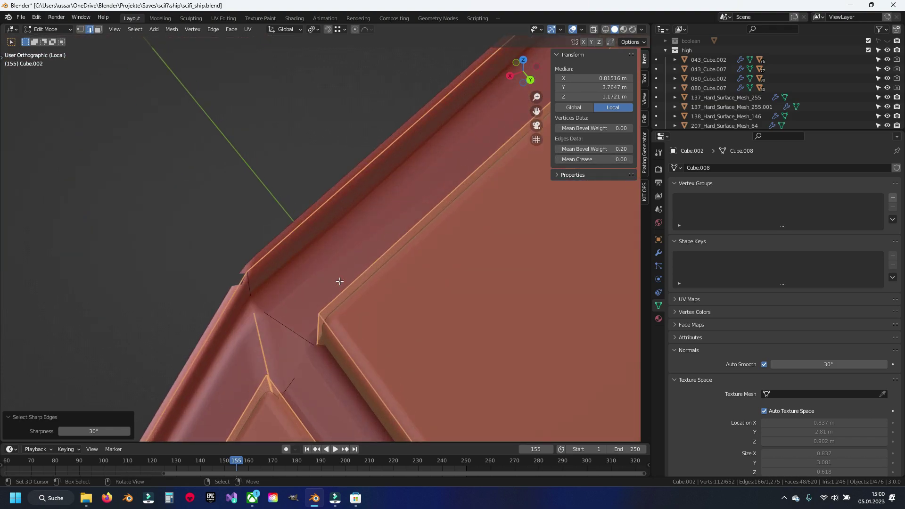
Step: Select the first two small diagonal corner edges of the panel plates
scroll(337, 282, "down", 4)
mouse_move(338, 281)
middle_mouse_down("shift")
mouse_move(331, 250)
mouse_move(426, 353)
middle_mouse_up("shift")
scroll(331, 250, "up", 2)
scroll(331, 249, "up", 2)
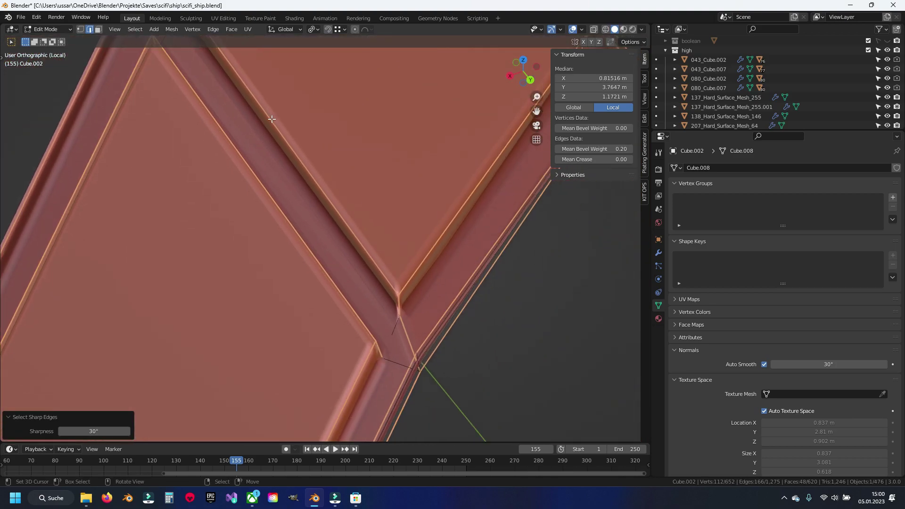
left_click(426, 354)
scroll(425, 353, "down", 3)
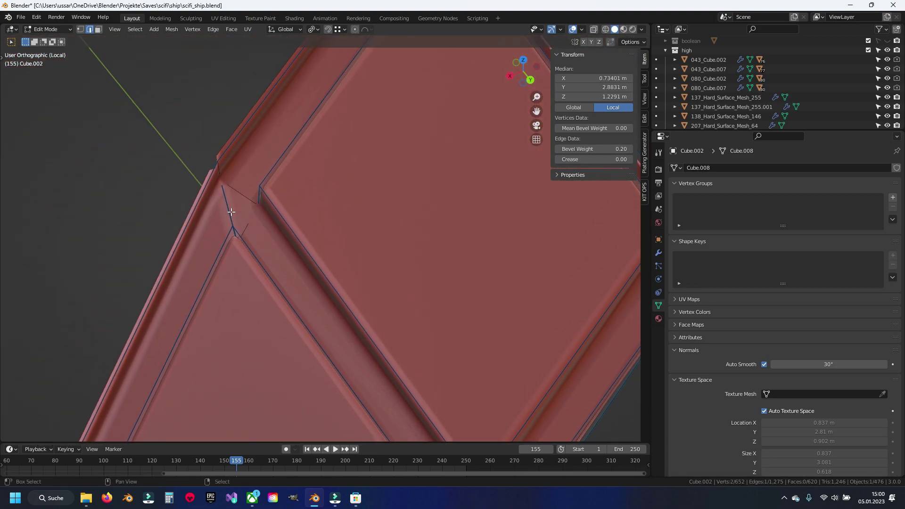
left_click(231, 212, "shift")
scroll(414, 356, "down", 2)
scroll(327, 273, "up", 2)
Step: Add two more diagonal corner edges to the selection
middle_click_drag(327, 273, 242, 162, "shift")
scroll(243, 163, "up", 4)
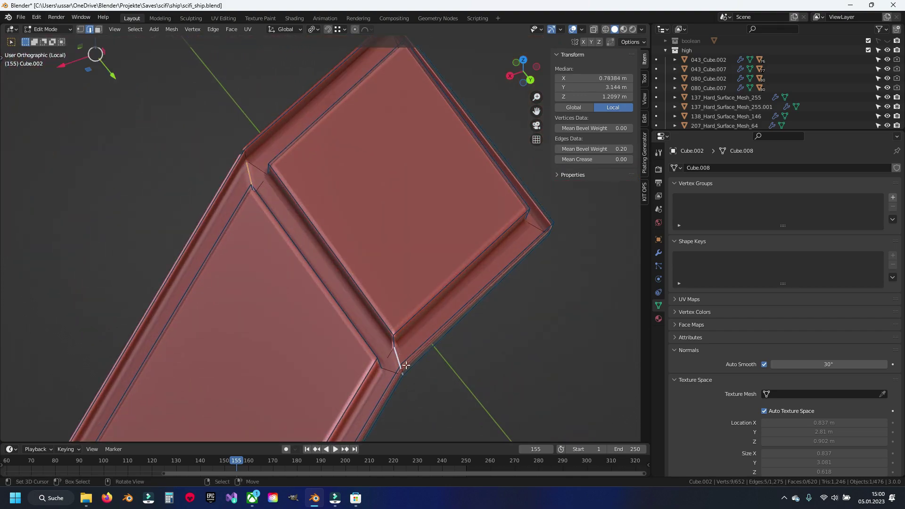
scroll(396, 379, "down", 3)
scroll(262, 182, "up", 3)
scroll(268, 146, "up", 2)
left_click(270, 147, "shift")
scroll(340, 208, "up", 2)
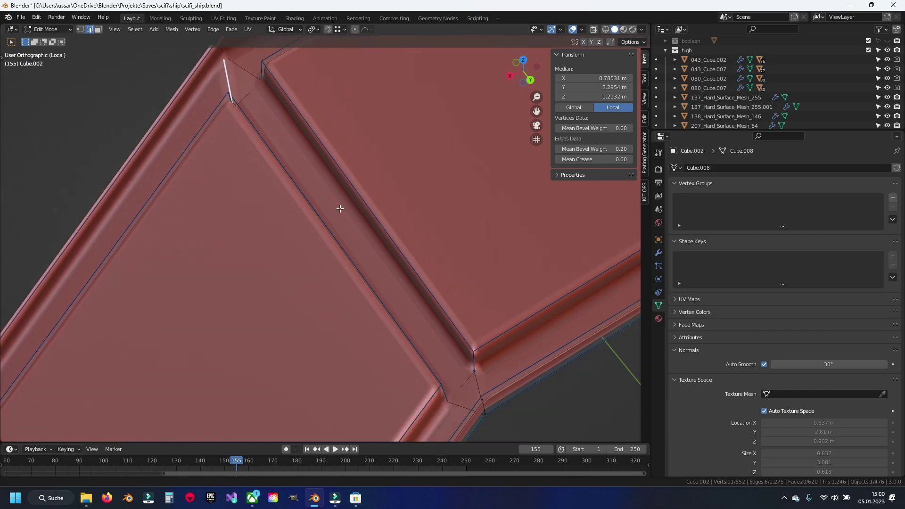
scroll(340, 209, "down", 2)
scroll(338, 255, "down", 2)
scroll(354, 262, "up", 1)
scroll(364, 259, "up", 2)
left_click(384, 228, "shift")
scroll(384, 229, "down", 2)
middle_click_drag(410, 275, 333, 262, "shift")
scroll(333, 262, "up", 2)
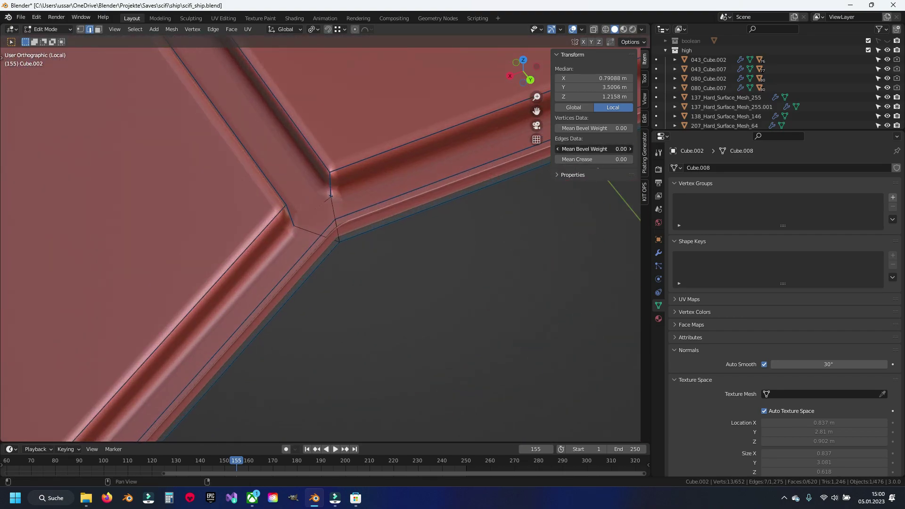
scroll(360, 226, "down", 3)
Step: Reveal the hidden hull parts, then leave and re-enter Edit Mode
key("alt+a")
scroll(414, 229, "up", 3)
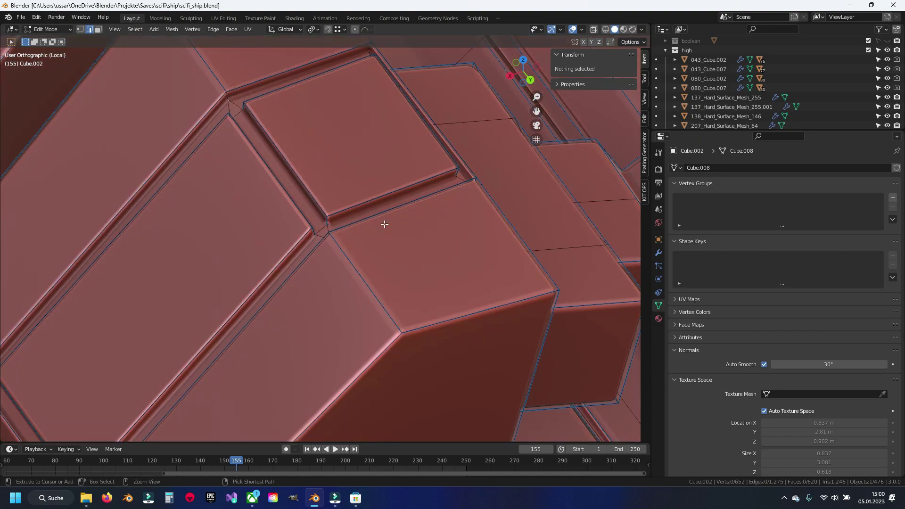
key("Tab")
scroll(354, 230, "down", 3)
mouse_move(259, 247)
middle_mouse_down()
mouse_move(346, 260)
mouse_move(309, 239)
mouse_move(386, 250)
mouse_move(292, 215)
mouse_move(376, 191)
mouse_move(253, 196)
mouse_move(295, 198)
middle_mouse_up()
scroll(309, 239, "up", 2)
scroll(309, 239, "down", 2)
scroll(309, 238, "down", 2)
key("Tab")
scroll(292, 219, "up", 2)
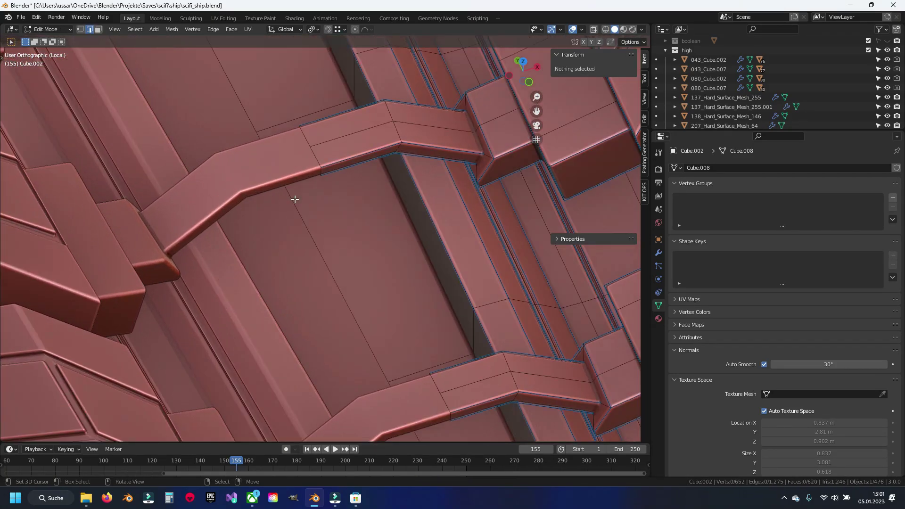
Step: Select two edges at the beam junction corner
scroll(361, 194, "down", 2)
left_click(287, 211)
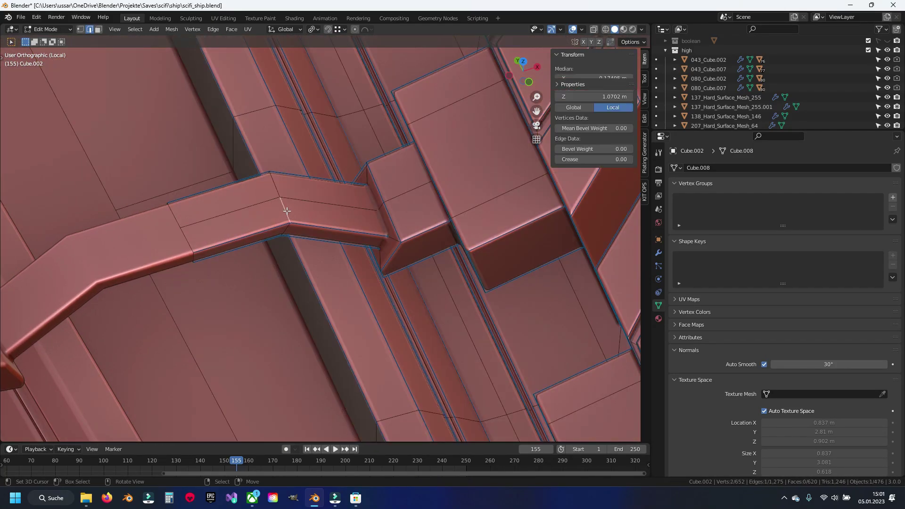
middle_click_drag(379, 337, 346, 262, "shift")
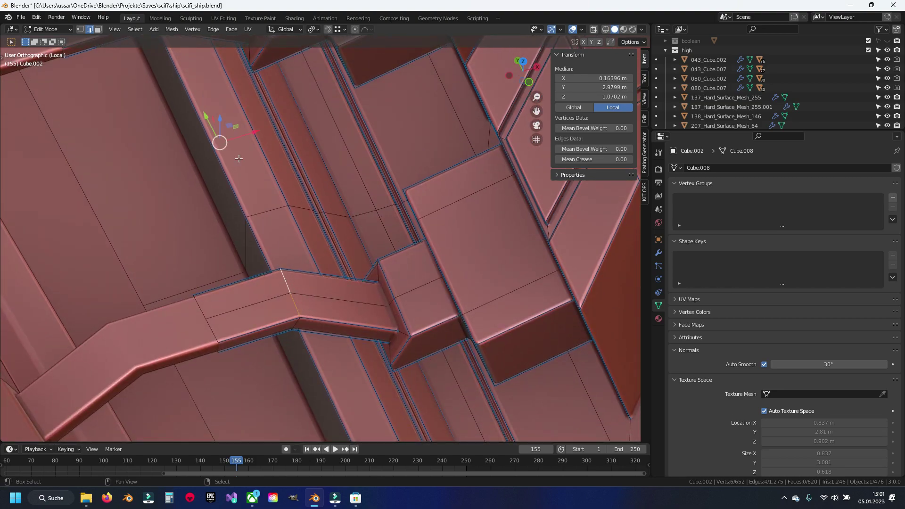
middle_click_drag(351, 391, 306, 287, "shift")
left_click(243, 167, "shift")
scroll(267, 200, "up", 1)
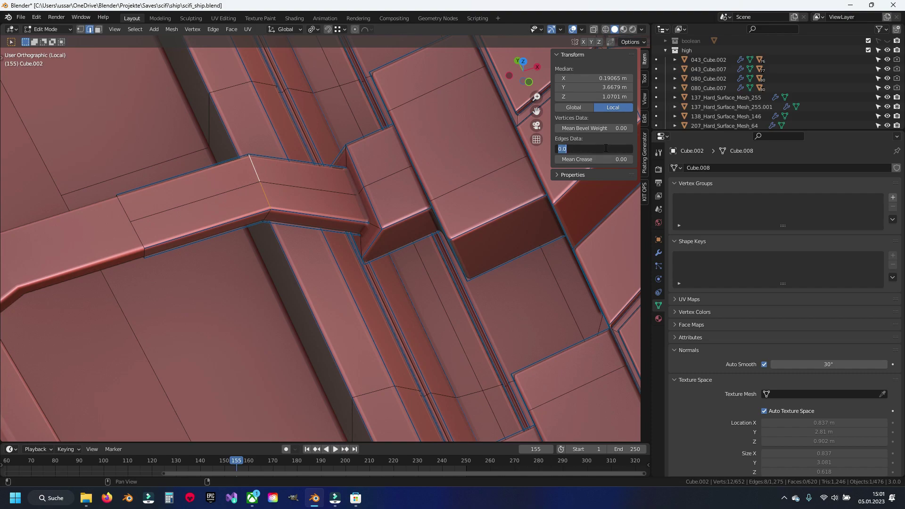
mouse_move(270, 257)
middle_mouse_down("shift")
mouse_move(335, 329)
mouse_move(344, 223)
mouse_move(331, 197)
mouse_move(354, 267)
mouse_move(255, 278)
middle_mouse_up("shift")
Step: Move to another panel in Edit Mode and select the edge loop along the groove
key("Tab")
scroll(374, 311, "up", 2)
mouse_move(374, 311)
middle_mouse_down("shift")
mouse_move(361, 272)
mouse_move(319, 248)
mouse_move(355, 239)
middle_mouse_up("shift")
key("Tab")
key("alt+a")
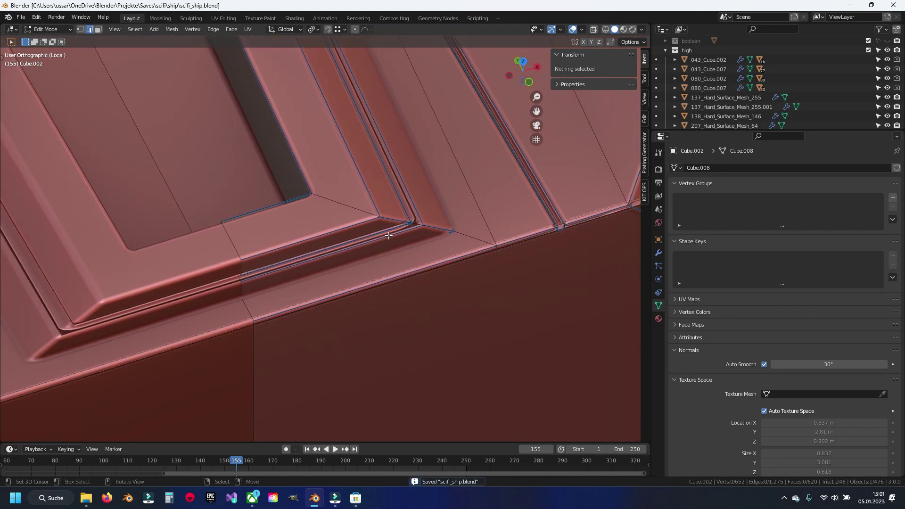
left_click(391, 234, "alt")
middle_click_drag(395, 234, 322, 252, "shift")
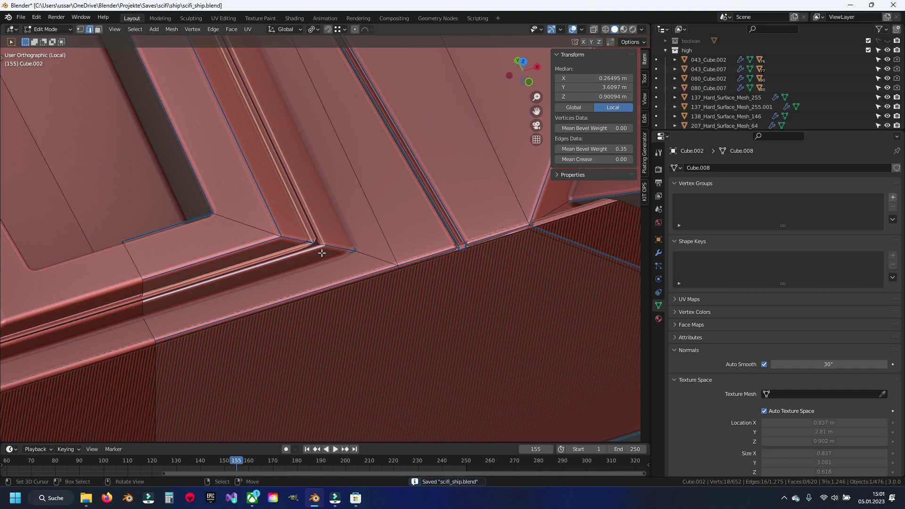
scroll(321, 253, "down", 3)
scroll(292, 244, "down", 3)
scroll(286, 245, "down", 4)
Step: Inspect the panel corner's hidden edges in X-ray, then return to solid shading
middle_click_drag(292, 243, 245, 162)
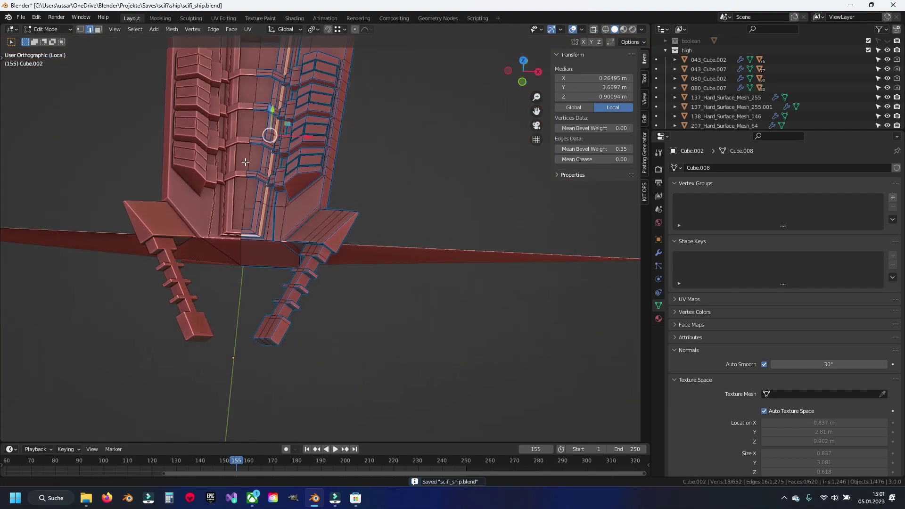
scroll(178, 188, "up", 4)
scroll(255, 277, "up", 4)
scroll(324, 273, "up", 2)
scroll(340, 367, "up", 2)
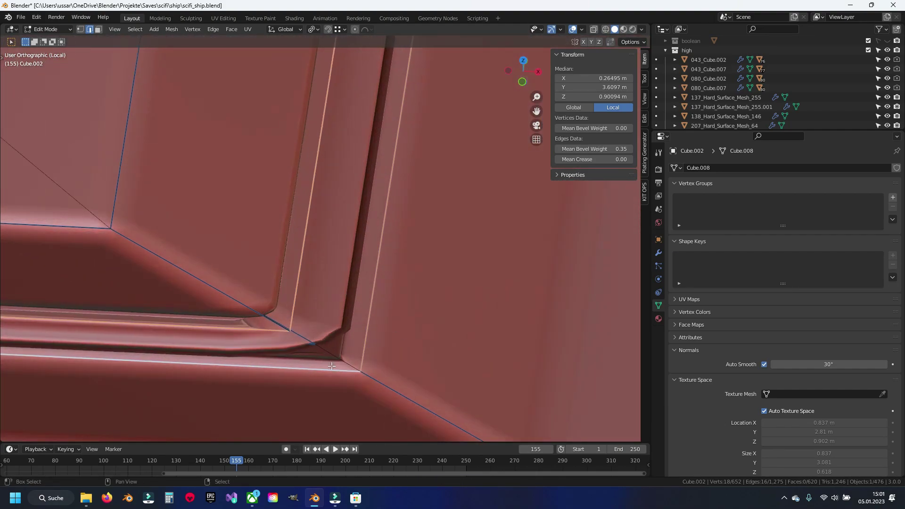
key("alt+z")
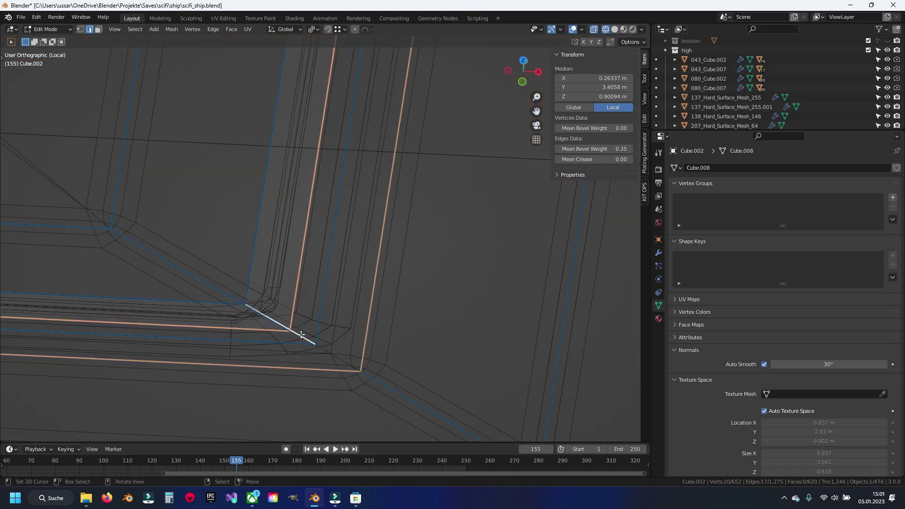
mouse_move(247, 306)
middle_mouse_down()
mouse_move(369, 256)
mouse_move(329, 233)
mouse_move(398, 386)
middle_mouse_up()
scroll(339, 268, "up", 2)
scroll(306, 270, "up", 2)
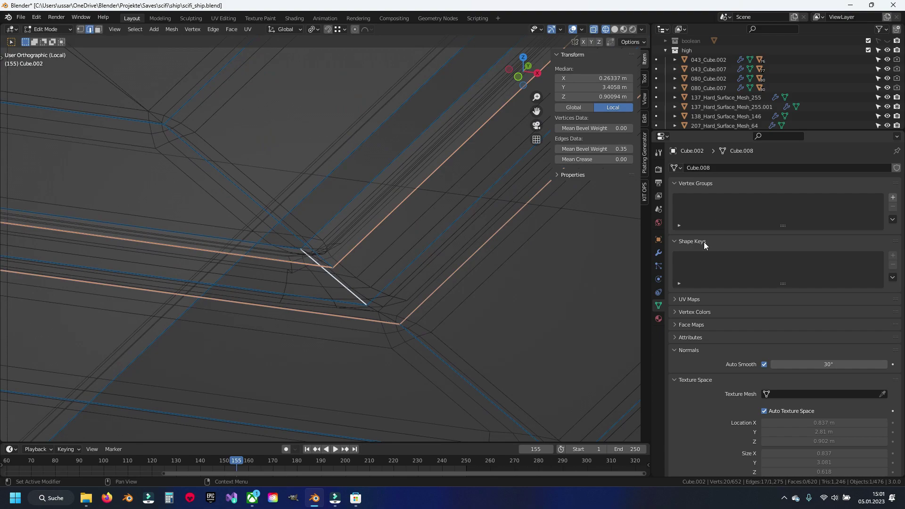
key("alt+z")
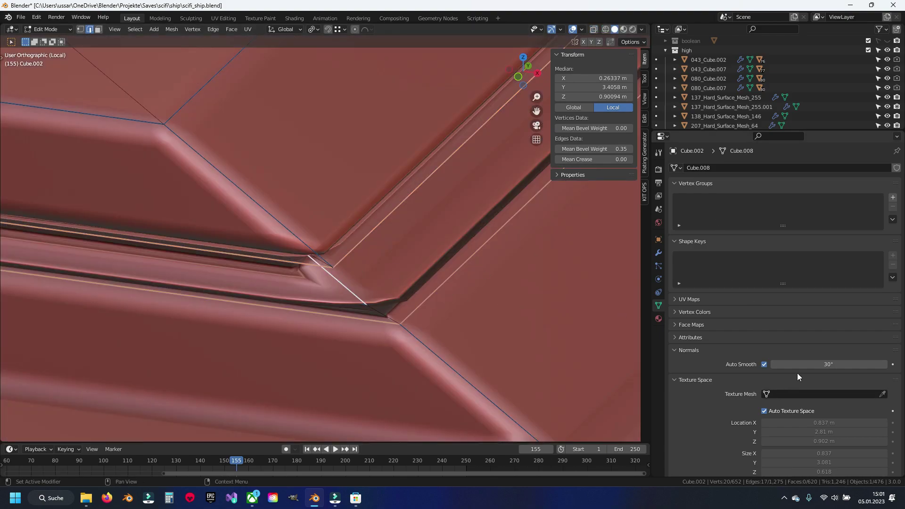
Step: Disable the Bevel modifier's viewport display and check the result in X-ray
left_click(658, 253)
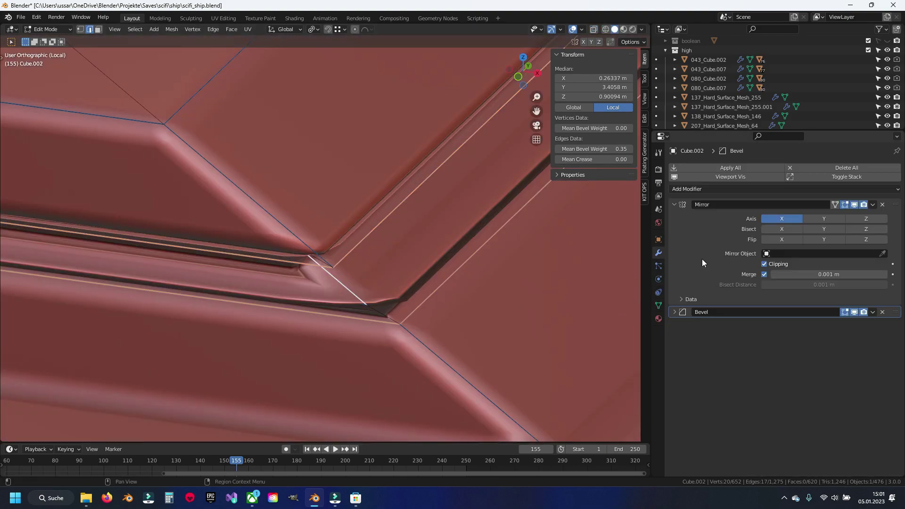
left_click(854, 312)
key("alt+z")
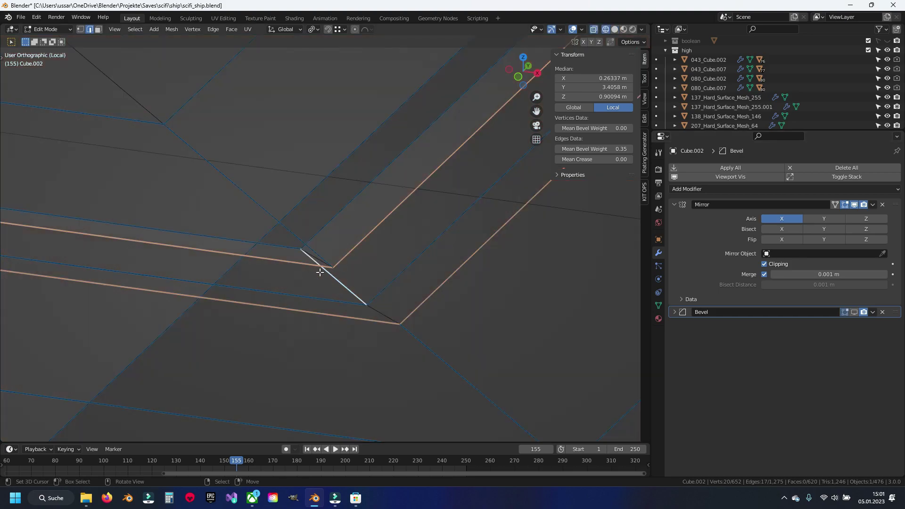
scroll(286, 296, "up", 2)
key("alt+z")
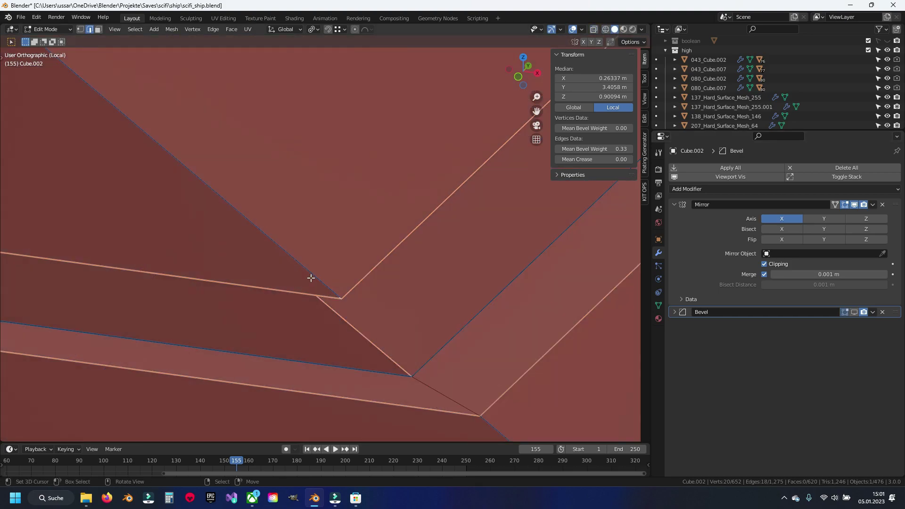
Step: Recheck the unbevelled corner edges with X-ray toggled on and off
scroll(359, 277, "down", 1)
scroll(360, 277, "down", 2)
scroll(360, 269, "up", 1)
scroll(367, 282, "up", 2)
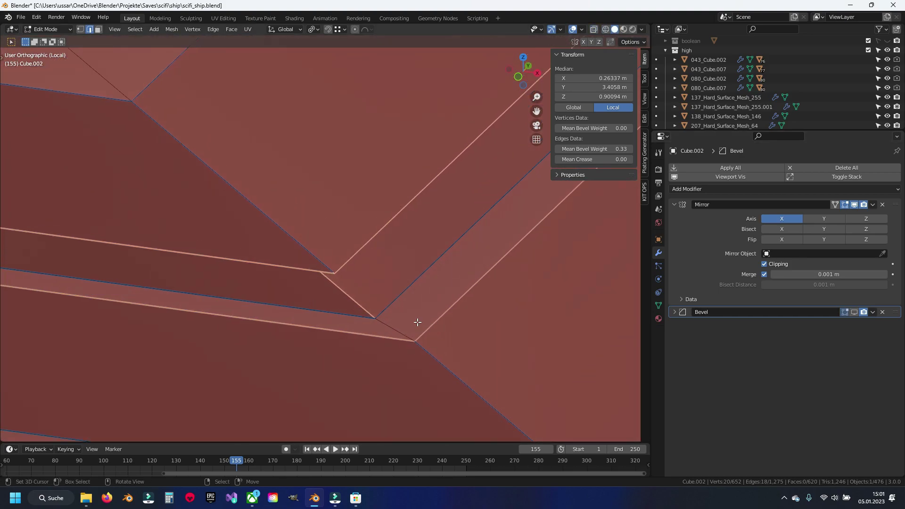
key("alt+z")
scroll(316, 300, "up", 1)
key("alt+z")
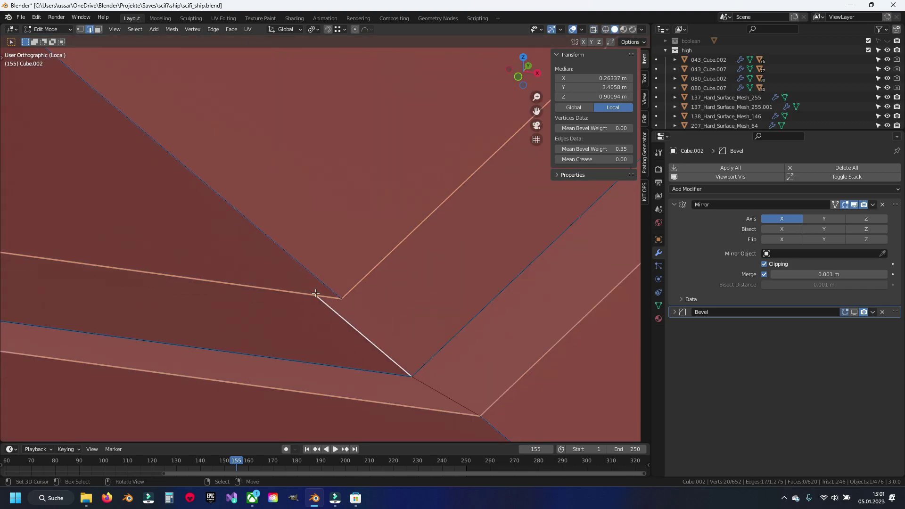
scroll(423, 202, "down", 2)
scroll(438, 155, "down", 1)
Step: Orbit along the edge strip to inspect the plain unbevelled geometry
mouse_move(438, 156)
middle_mouse_down()
mouse_move(321, 218)
mouse_move(361, 196)
middle_mouse_up()
scroll(330, 235, "up", 3)
scroll(311, 262, "up", 2)
scroll(265, 234, "down", 2)
scroll(283, 235, "down", 1)
scroll(317, 240, "up", 2)
scroll(325, 242, "up", 2)
scroll(325, 242, "up", 2)
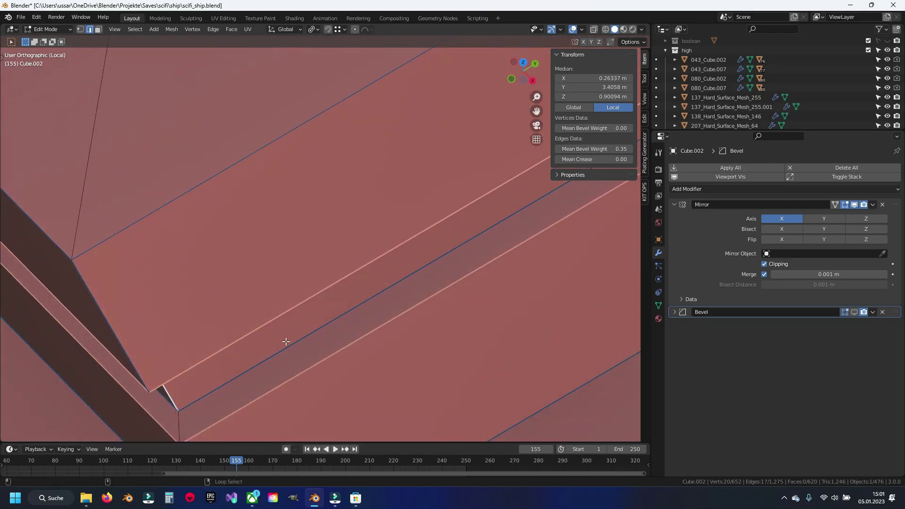
scroll(293, 330, "down", 3)
scroll(317, 263, "up", 1)
scroll(319, 263, "up", 2)
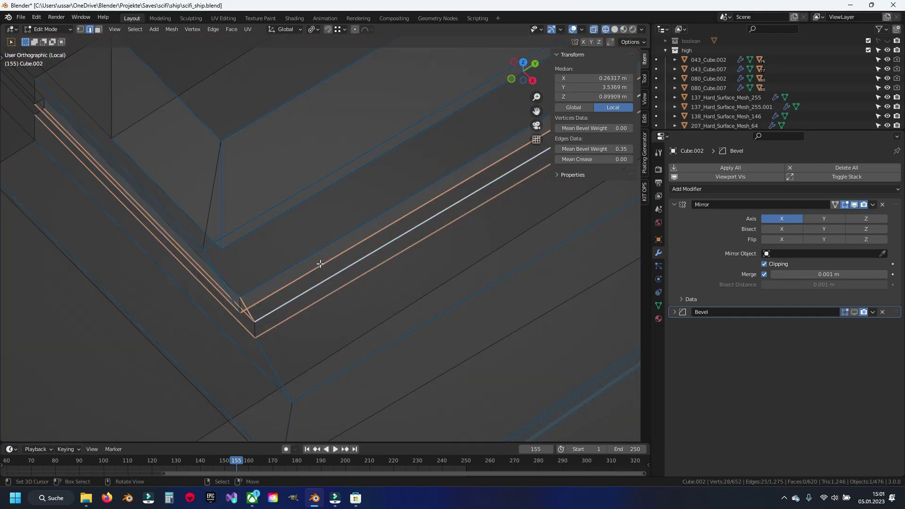
scroll(325, 266, "up", 2)
key("shift+z")
scroll(380, 252, "down", 2)
scroll(380, 252, "down", 3)
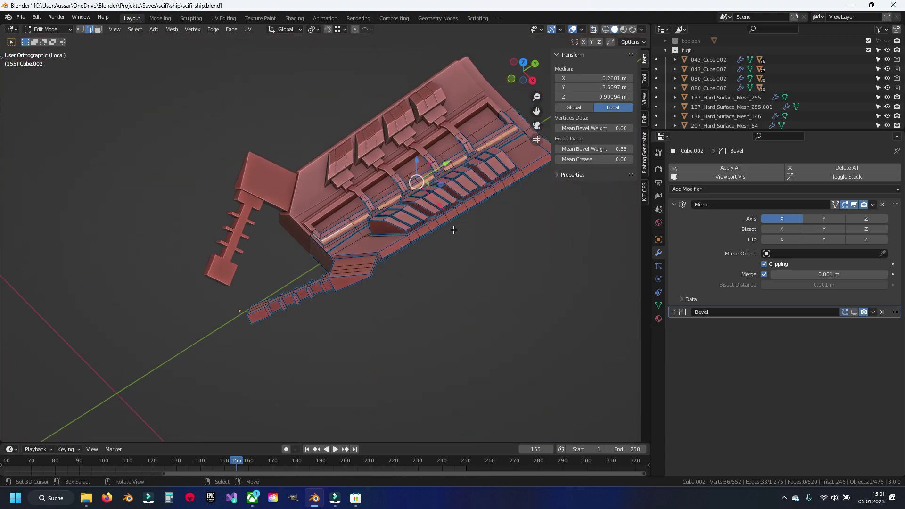
Step: Turn the bevel preview back on and give the selected hull edges a 0.20 bevel weight
middle_click_drag(452, 229, 372, 283)
scroll(378, 251, "up", 5)
scroll(378, 251, "up", 3)
scroll(448, 333, "up", 3)
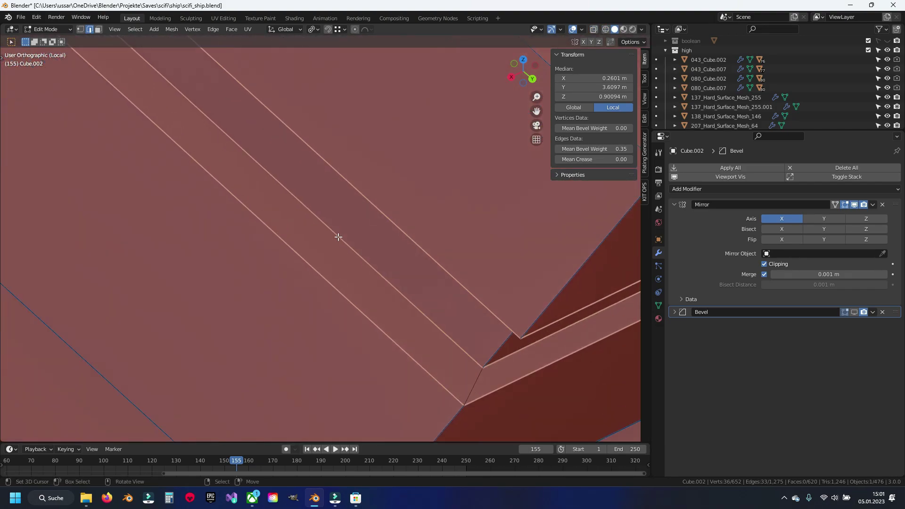
scroll(532, 366, "up", 1)
left_click(853, 313)
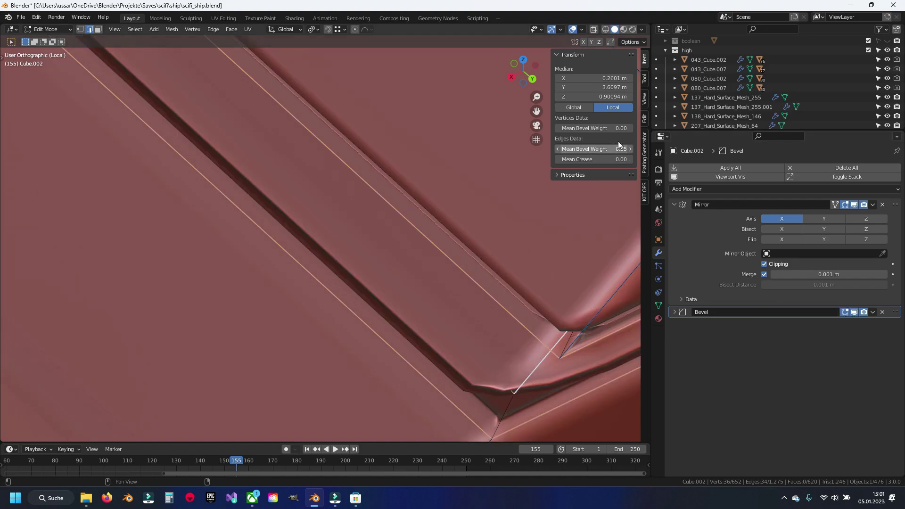
type(".25")
key("Return")
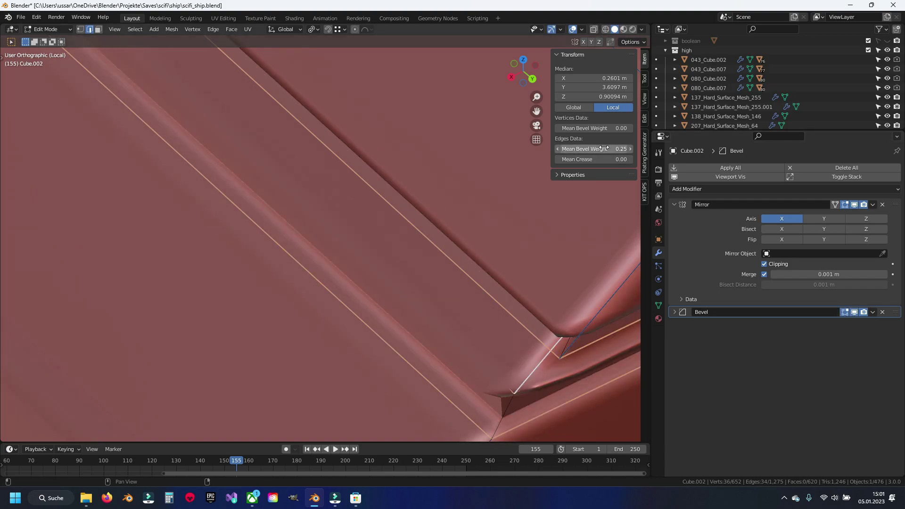
key("Return")
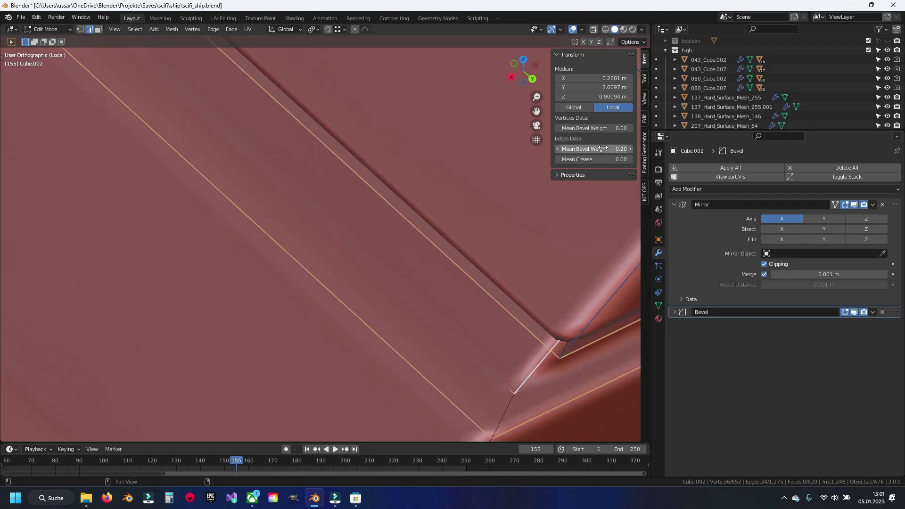
Step: Select the short bottom edge at the groove corner, leave it in place, and hide the bevel preview
scroll(344, 304, "down", 3)
scroll(330, 283, "down", 3)
scroll(301, 264, "up", 1)
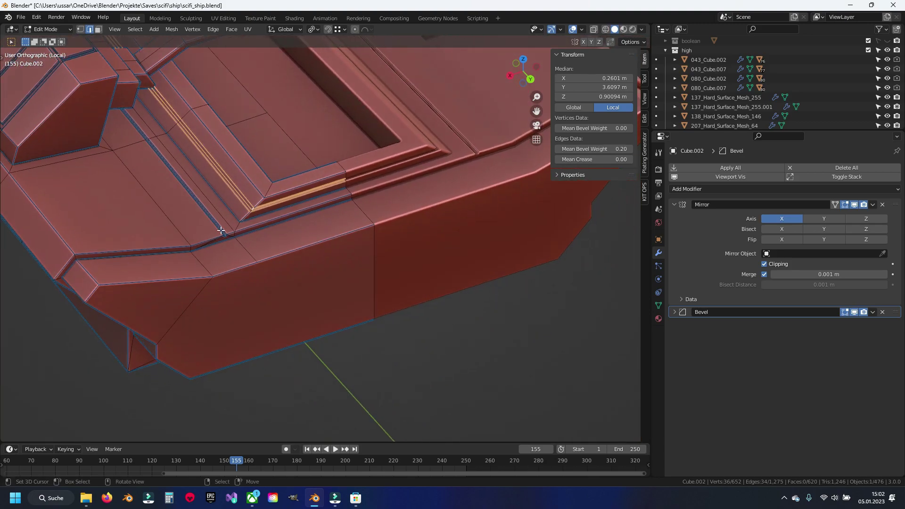
scroll(293, 255, "up", 1)
key("alt+a")
scroll(293, 255, "up", 2)
scroll(329, 245, "up", 2)
scroll(365, 248, "up", 1)
scroll(360, 227, "up", 1)
left_click(325, 200)
key("alt+a")
middle_click_drag(344, 288, 362, 265, "shift")
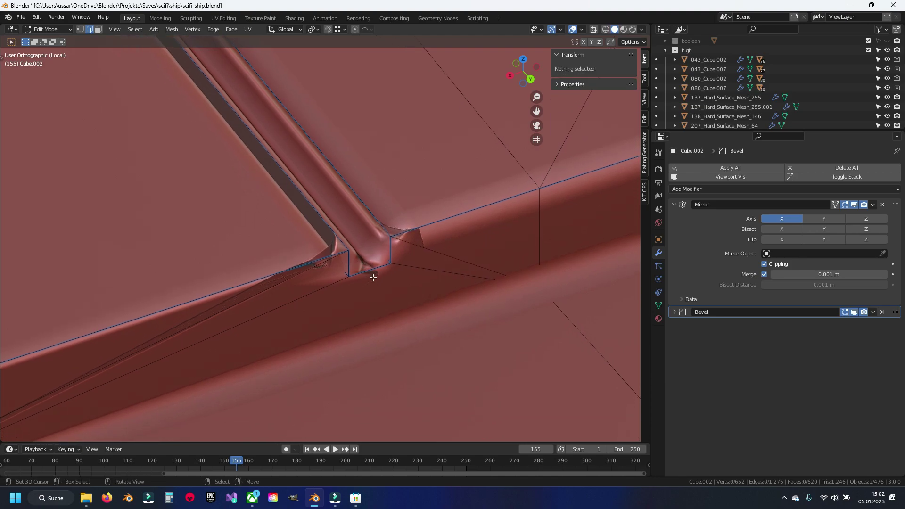
left_click(369, 274)
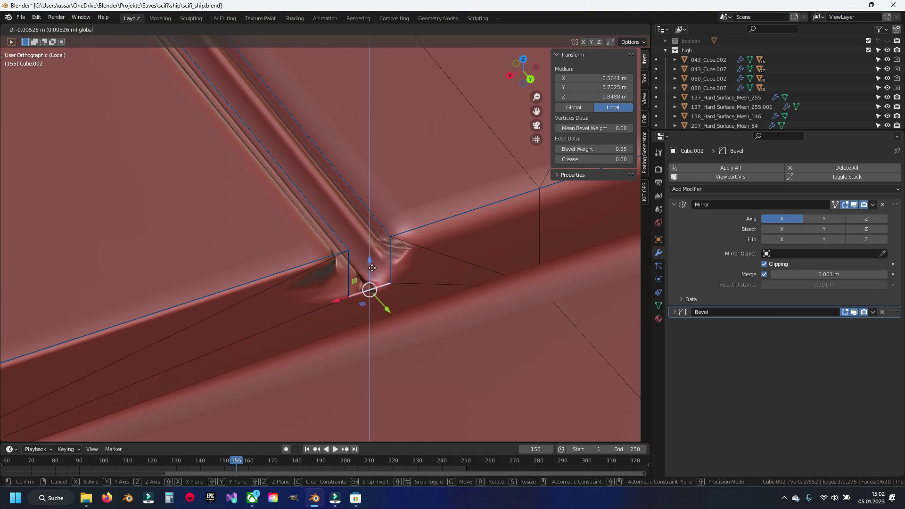
right_click(371, 270)
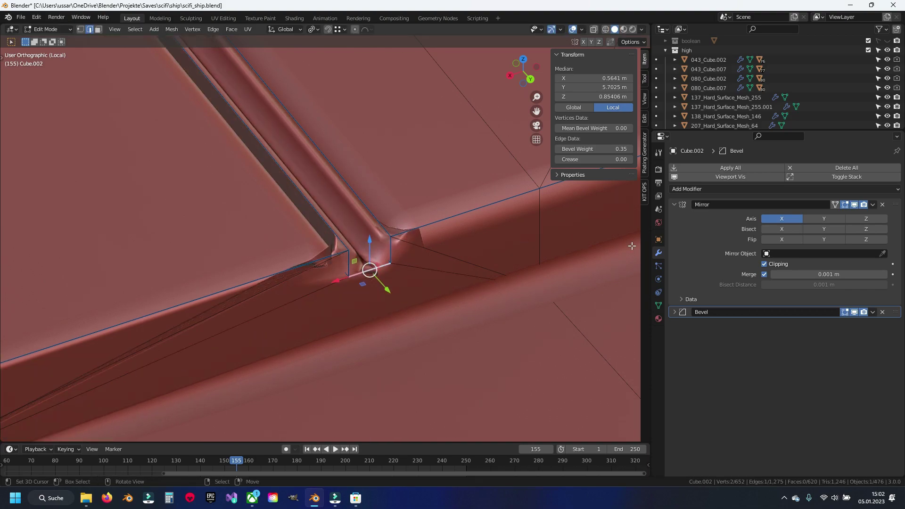
left_click(854, 313)
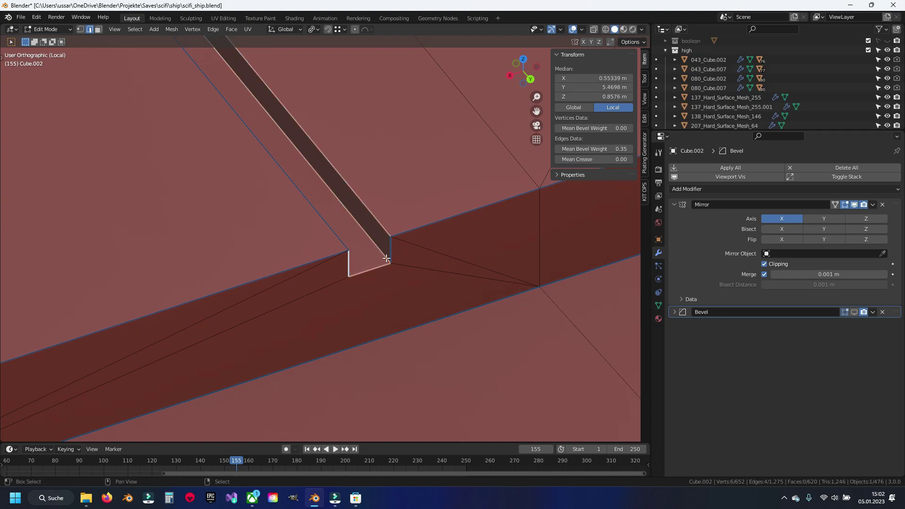
Step: Add another groove edge and the edge below it to the selection
left_click(330, 224, "shift")
scroll(334, 231, "down", 5)
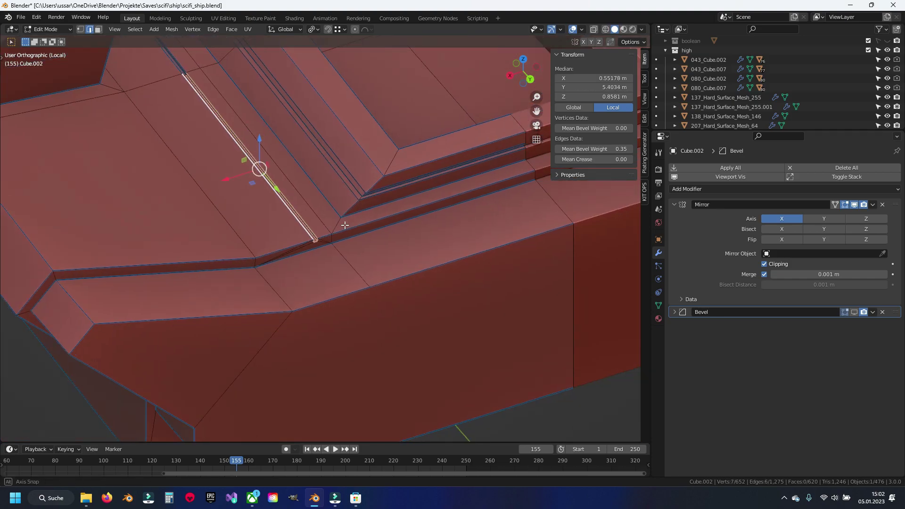
mouse_move(247, 242)
middle_mouse_down()
mouse_move(395, 259)
mouse_move(359, 267)
middle_mouse_up()
scroll(364, 294, "up", 4)
scroll(398, 278, "up", 3)
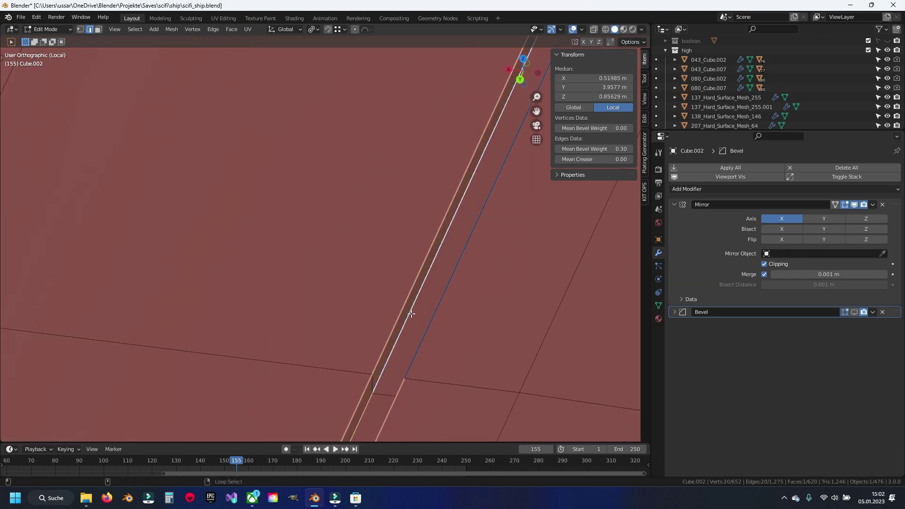
scroll(428, 315, "down", 5)
scroll(354, 271, "up", 2)
scroll(343, 310, "up", 3)
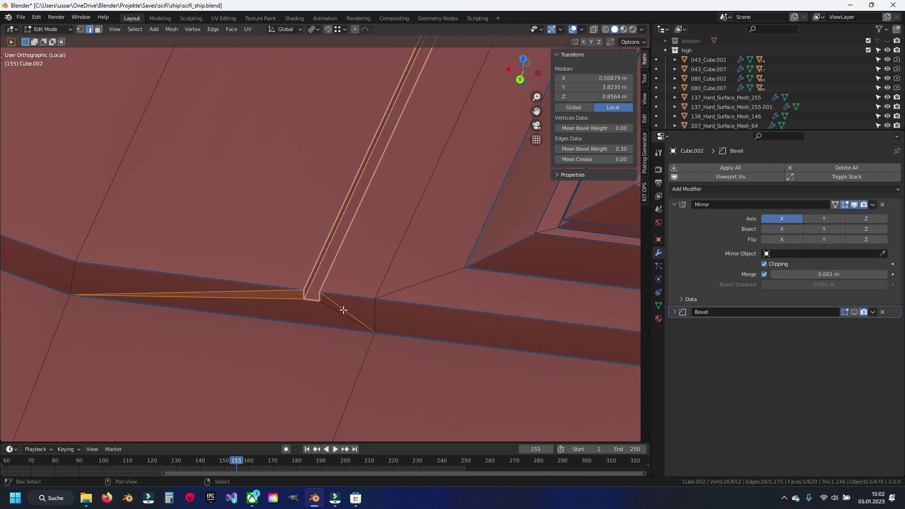
left_click(270, 298, "shift")
scroll(273, 303, "down", 2)
scroll(277, 319, "up", 3)
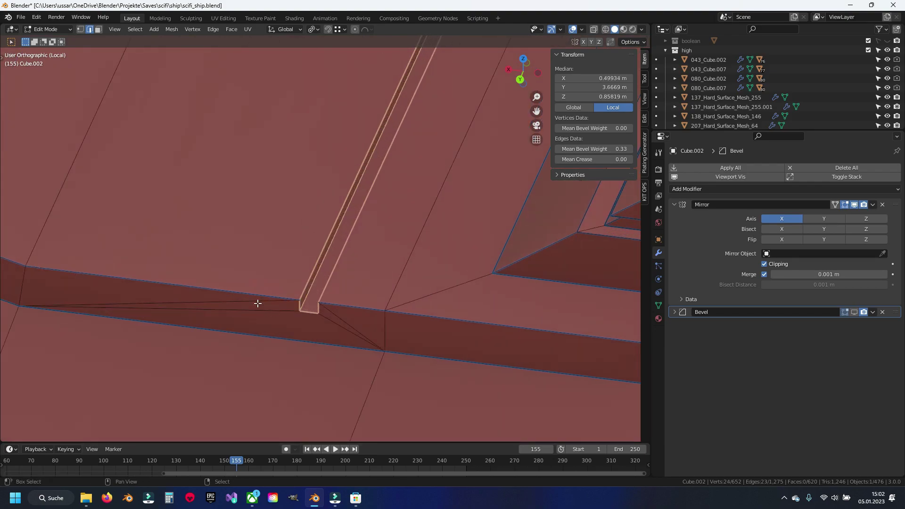
Step: Drop the orange groove edge from the selection and set the groove edges' bevel weight to 0.20
middle_click_drag(258, 303, 333, 279)
scroll(527, 194, "down", 4)
scroll(172, 303, "up", 3)
scroll(338, 263, "up", 3)
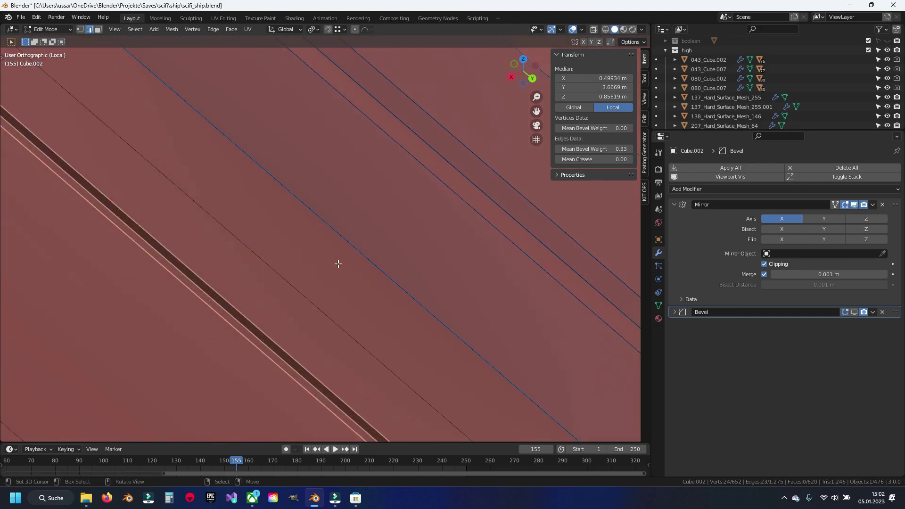
scroll(338, 263, "up", 3)
scroll(282, 261, "down", 3)
scroll(366, 222, "down", 1)
scroll(288, 225, "down", 3)
scroll(283, 239, "down", 2)
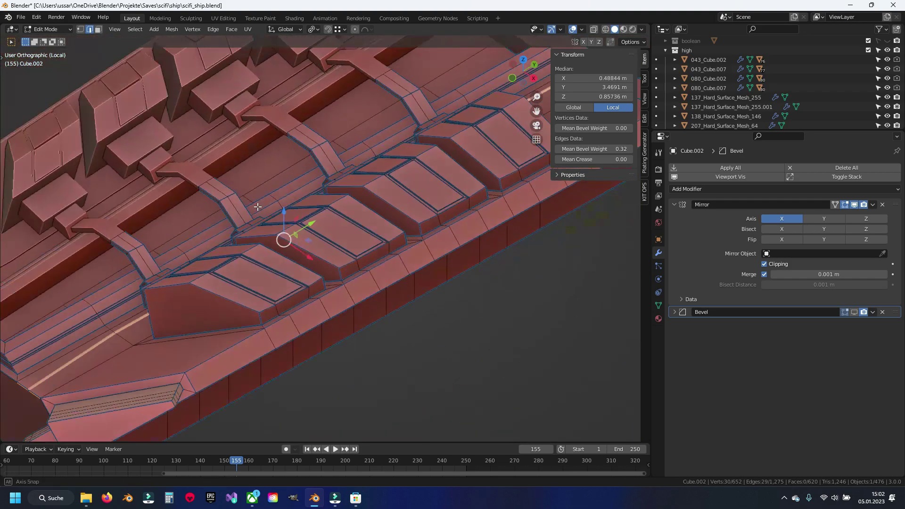
middle_click_drag(282, 239, 395, 91)
scroll(290, 325, "up", 5)
scroll(289, 325, "down", 3)
scroll(334, 255, "up", 3)
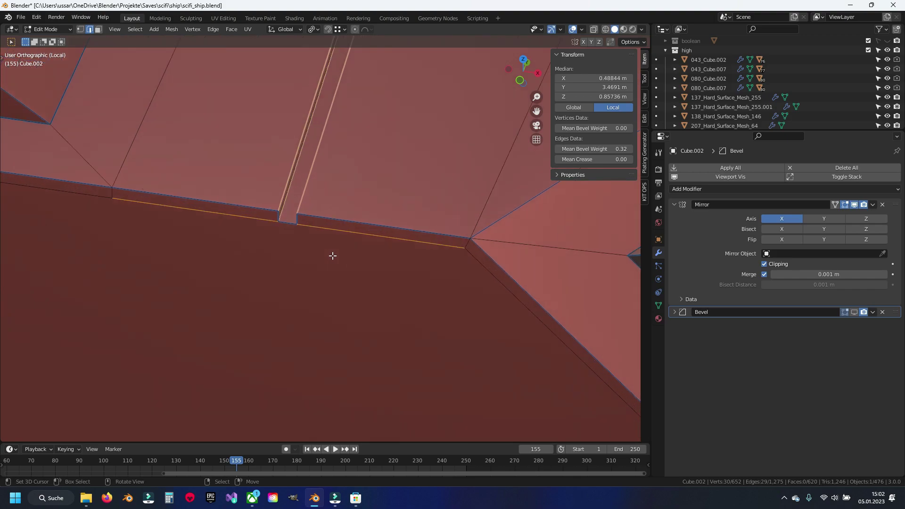
left_click(263, 223, "shift")
scroll(292, 237, "up", 6)
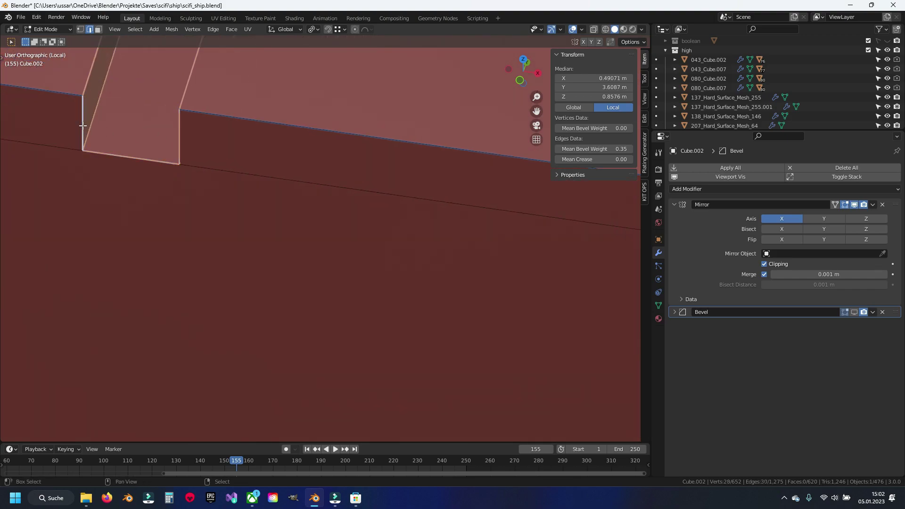
middle_click_drag(82, 125, 284, 236, "shift")
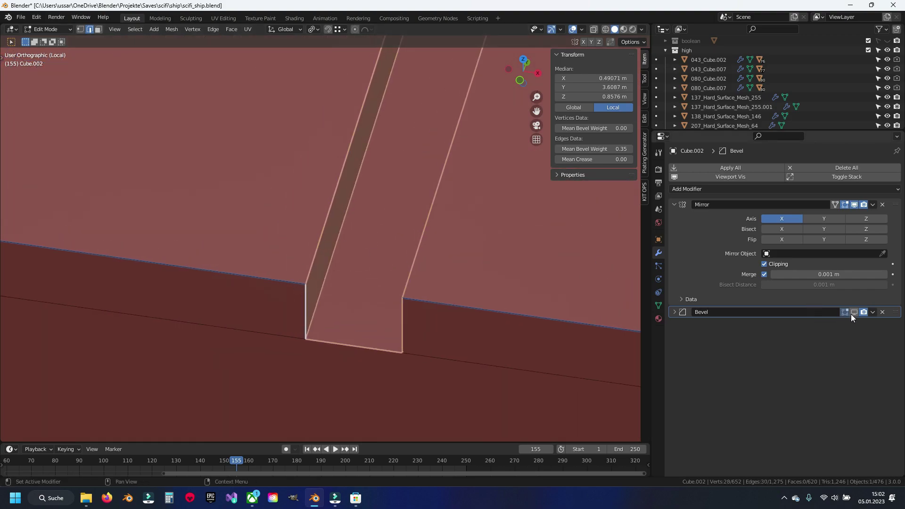
left_click(853, 313)
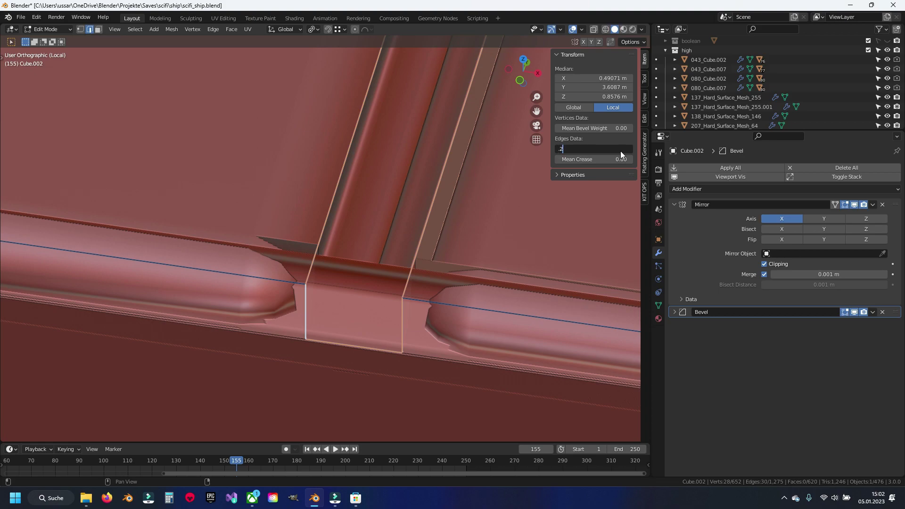
key("Return")
scroll(330, 235, "down", 2)
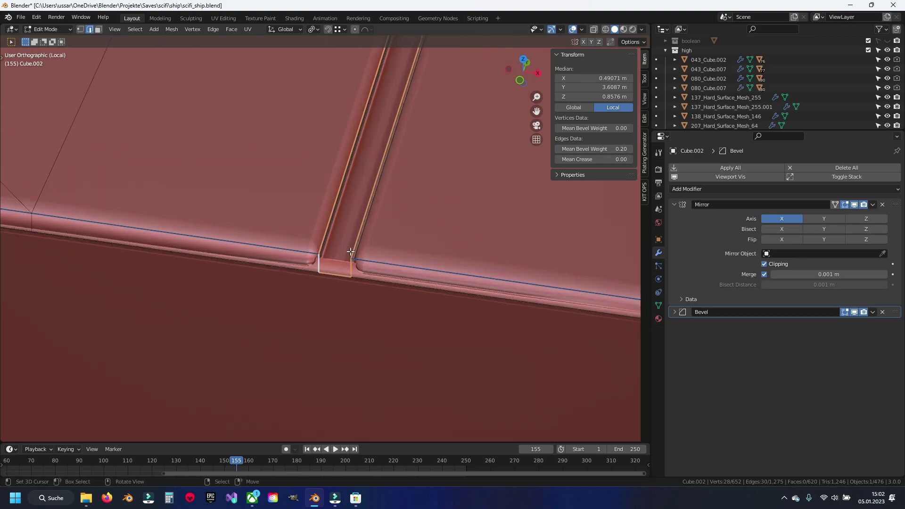
Step: Lower two groove edges on the panel slightly along Z
left_click(390, 319)
scroll(356, 240, "down", 1)
left_click_drag(305, 192, 309, 211)
scroll(309, 211, "down", 4)
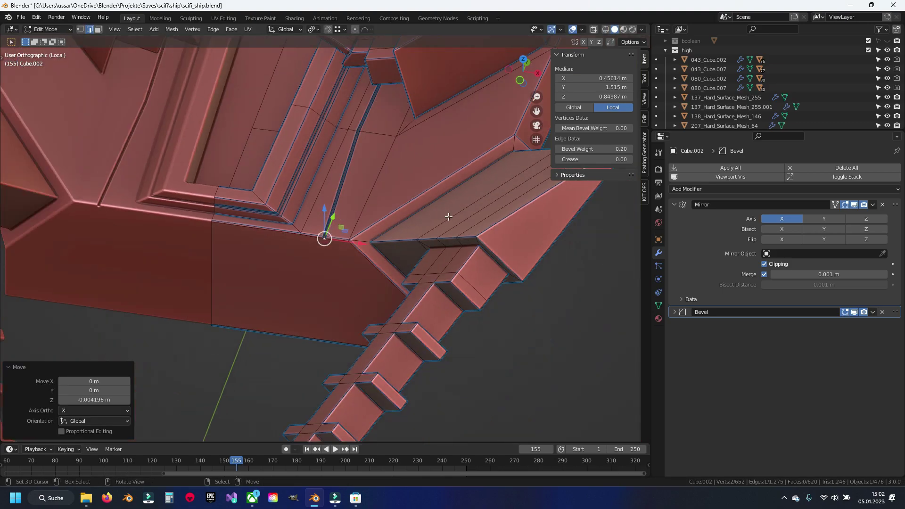
middle_click_drag(306, 227, 262, 326)
scroll(262, 327, "up", 3)
scroll(374, 182, "up", 3)
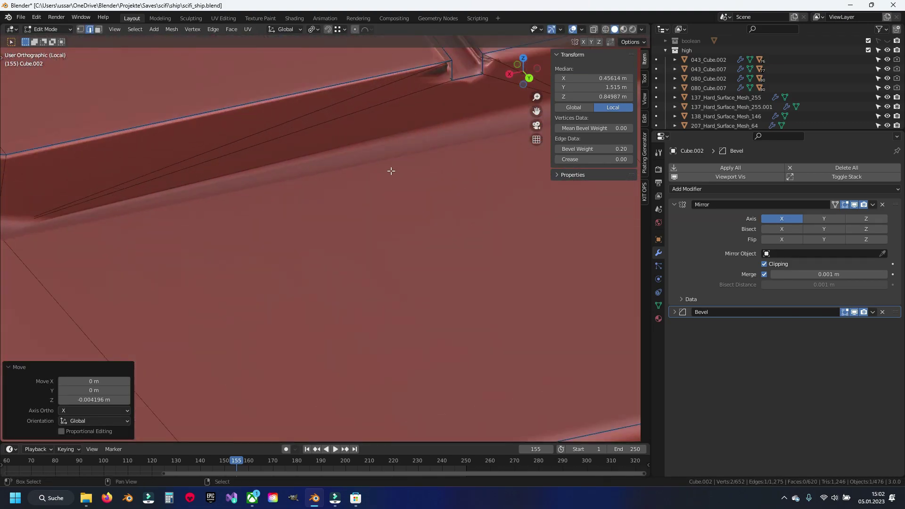
scroll(330, 235, "up", 2)
left_click(323, 255)
left_click_drag(319, 241, 320, 257)
scroll(320, 257, "down", 3)
scroll(318, 254, "up", 2)
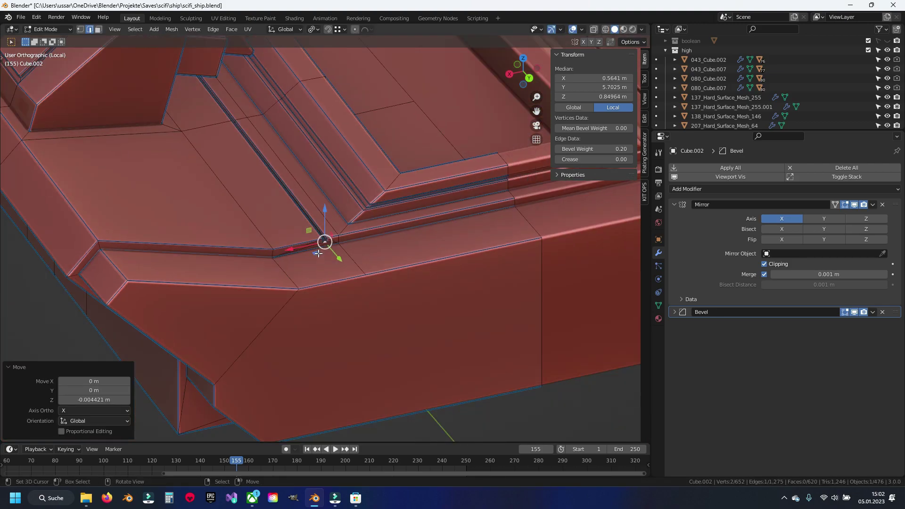
Step: Return to Object Mode and frame the smoothed recessed panel
key("Tab")
scroll(283, 254, "down", 3)
middle_click_drag(296, 264, 282, 247, "shift")
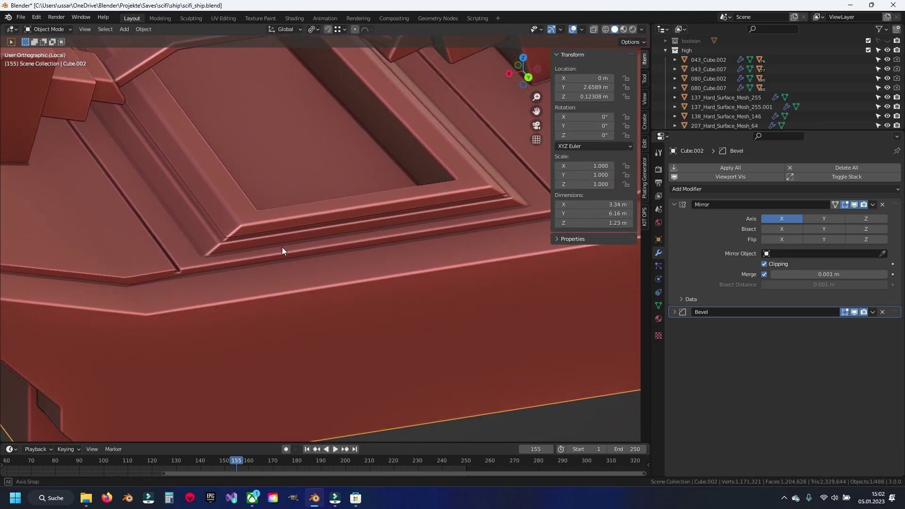
Step: Exit local view to show the whole ship, then save the blend file
scroll(273, 278, "up", 3)
scroll(274, 281, "up", 1)
scroll(293, 234, "down", 4)
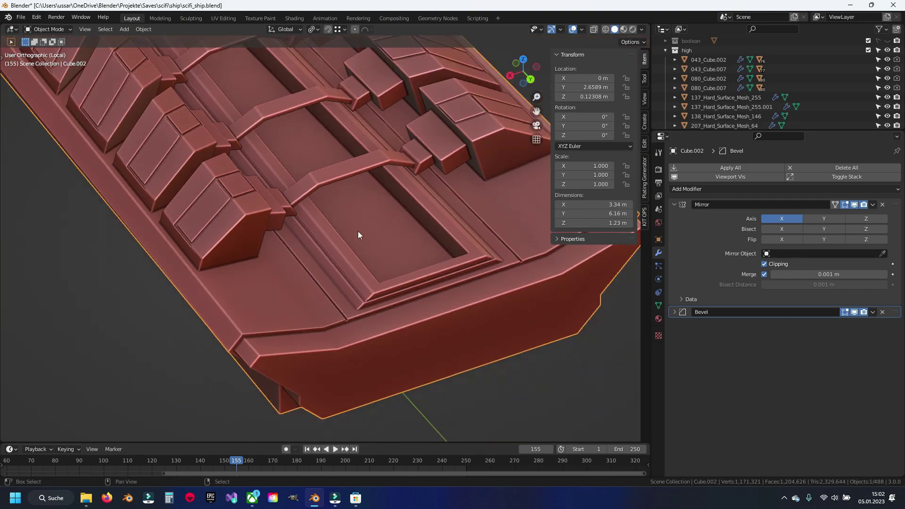
scroll(358, 231, "up", 2)
scroll(157, 259, "down", 3)
scroll(294, 250, "up", 2)
scroll(295, 250, "down", 1)
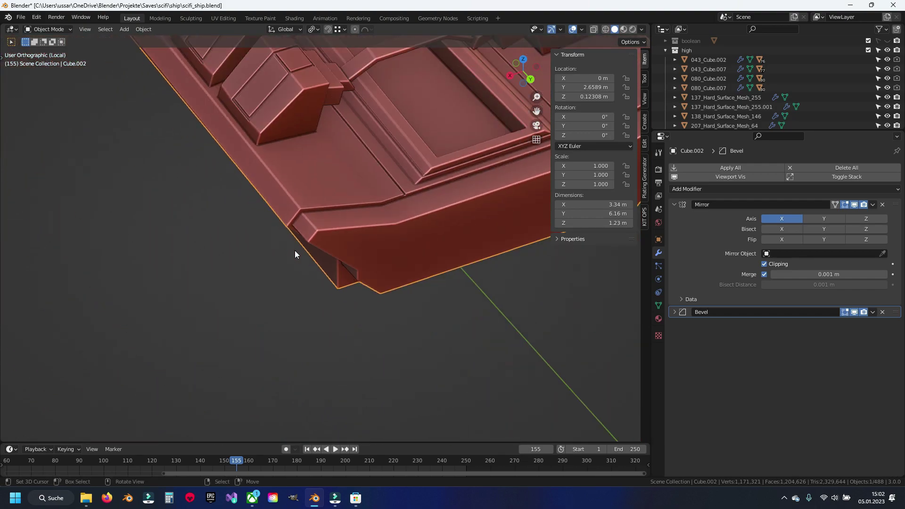
middle_click_drag(294, 251, 268, 190, "shift")
scroll(268, 190, "up", 2)
scroll(305, 226, "up", 2)
scroll(305, 226, "down", 4)
mouse_move(305, 226)
middle_mouse_down()
mouse_move(224, 225)
mouse_move(359, 231)
middle_mouse_up()
key("KP_Divide")
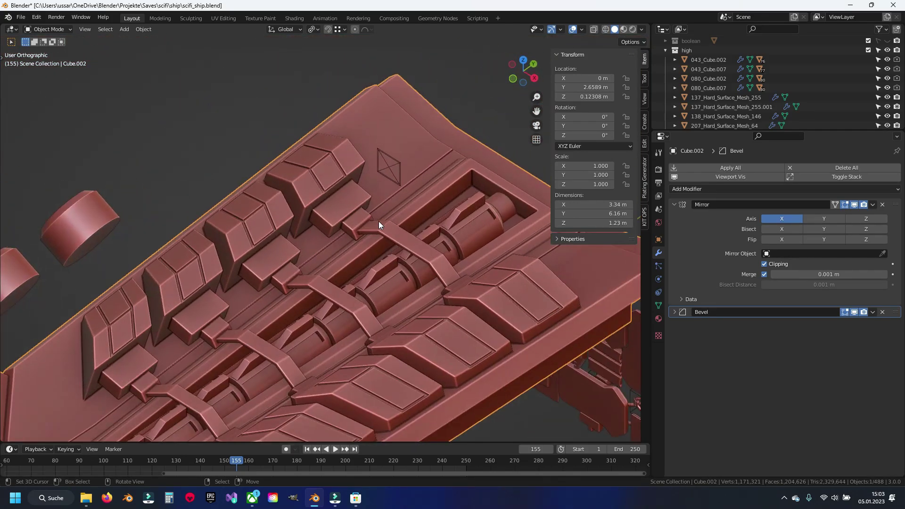
scroll(378, 221, "up", 3)
scroll(378, 221, "down", 3)
scroll(414, 268, "up", 1)
key("ctrl+s")
Step: Isolate the cylinder barrel in Edit Mode and give all its sharp edges a 0.35 bevel weight
left_click(376, 264)
key("KP_Divide")
middle_click_drag(368, 267, 359, 230)
key("Tab")
left_click(343, 241)
scroll(410, 196, "up", 3)
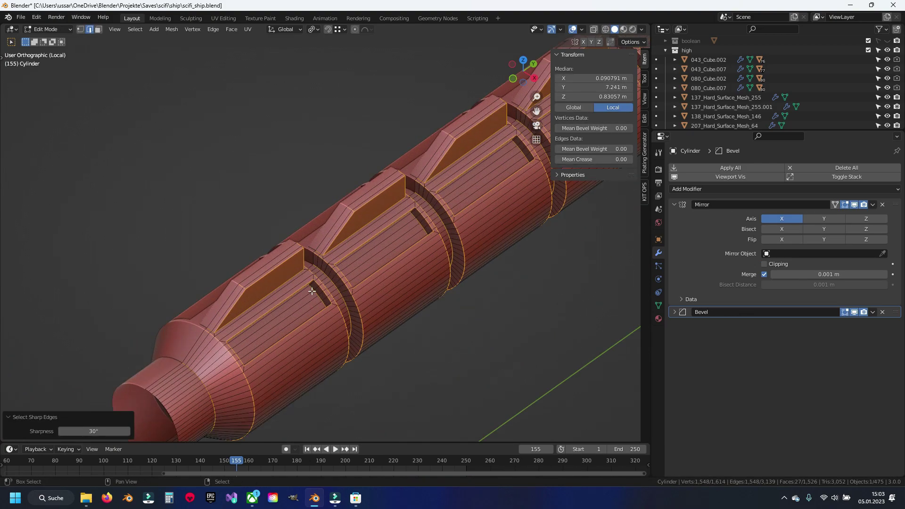
scroll(307, 299, "up", 3)
scroll(329, 236, "up", 3)
middle_click_drag(325, 224, 278, 253, "shift")
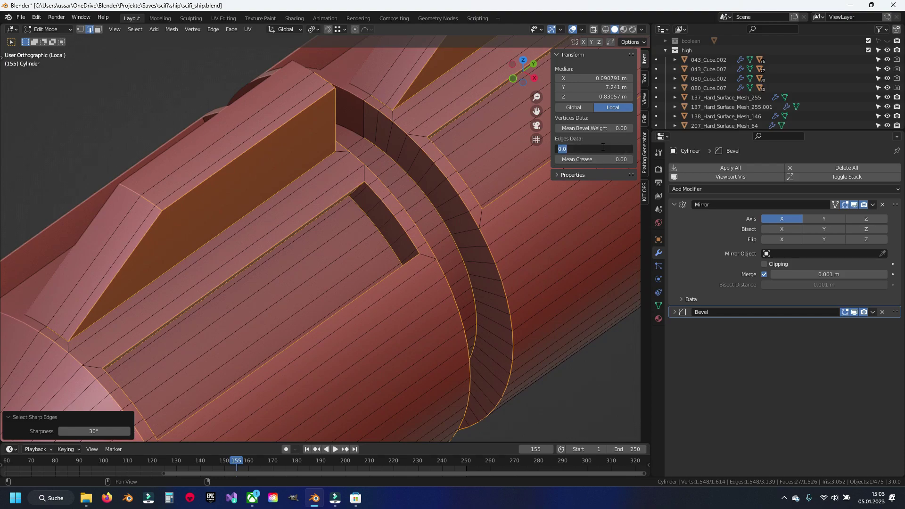
type(".35")
key("Return")
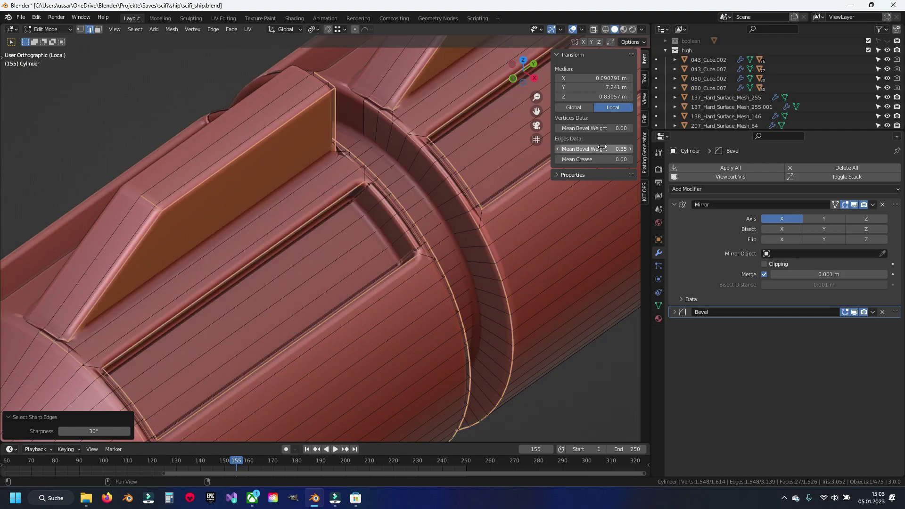
Step: Select the groove-corner edge and the curved rim edge loop on the cylinder
scroll(255, 179, "down", 2)
scroll(282, 198, "down", 3)
scroll(337, 220, "up", 5)
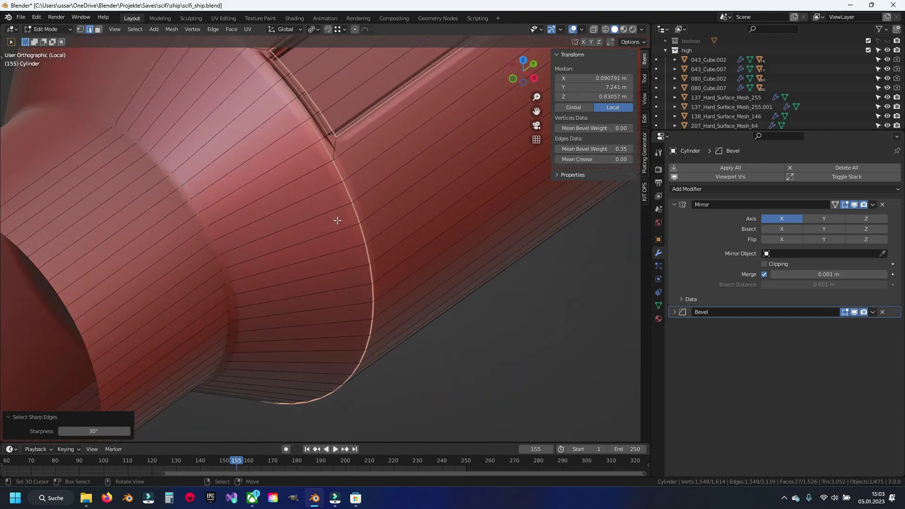
mouse_move(353, 169)
middle_mouse_down("shift")
mouse_move(321, 376)
mouse_move(335, 365)
middle_mouse_up("shift")
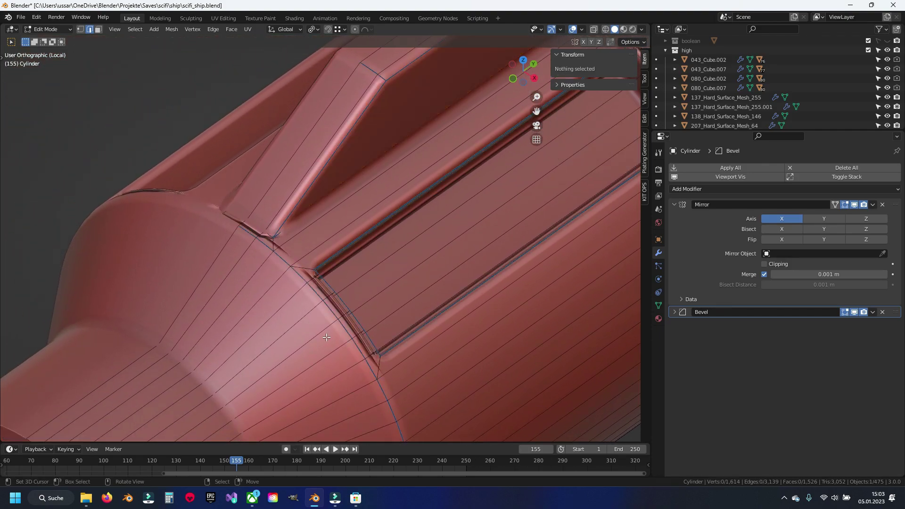
scroll(283, 283, "up", 3)
left_click(240, 266)
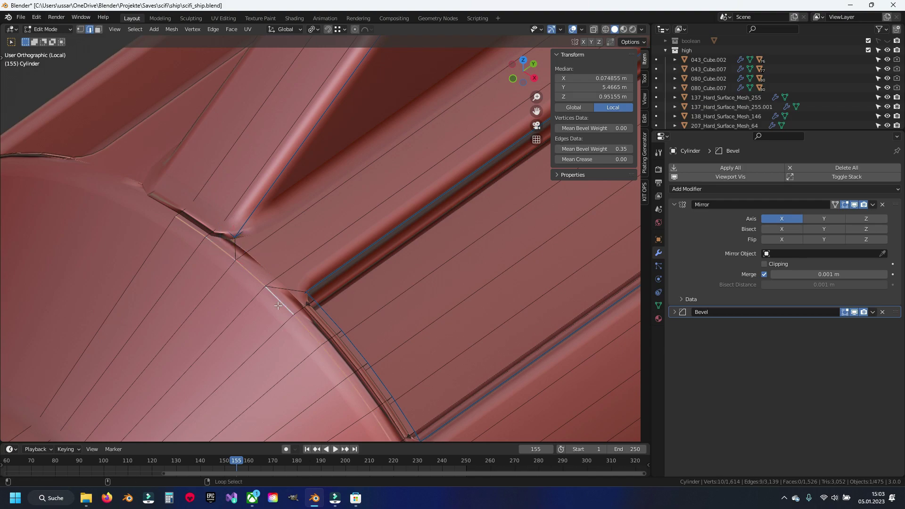
left_click(278, 306, "alt+shift")
scroll(387, 253, "down", 3)
scroll(370, 268, "down", 1)
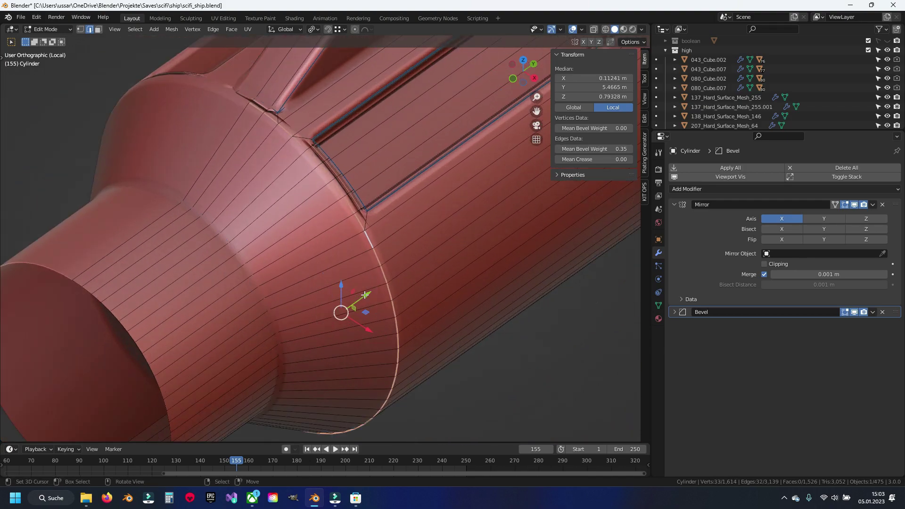
Step: Nudge the selected rim loop slightly along Y and dissolve two stray rim edges
left_click_drag(369, 295, 365, 300)
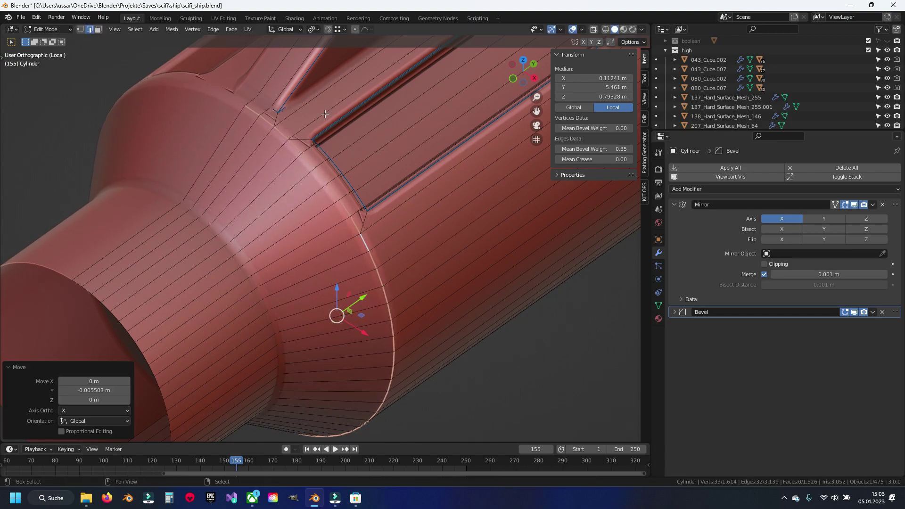
scroll(322, 196, "up", 4)
left_click(322, 197)
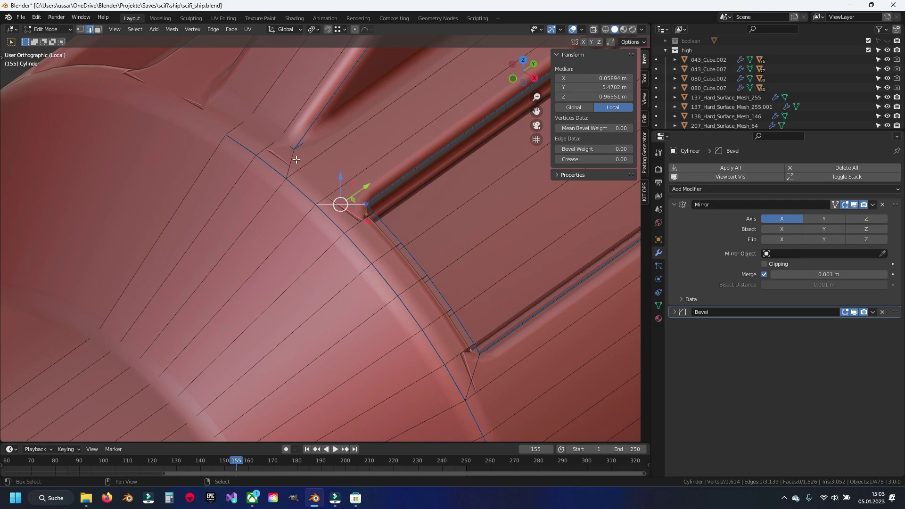
key("x")
left_click(295, 160)
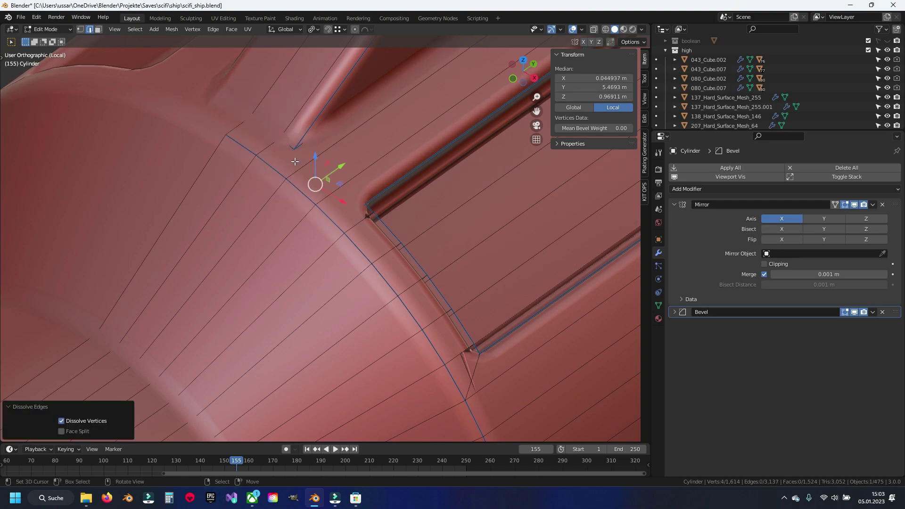
scroll(295, 161, "down", 2)
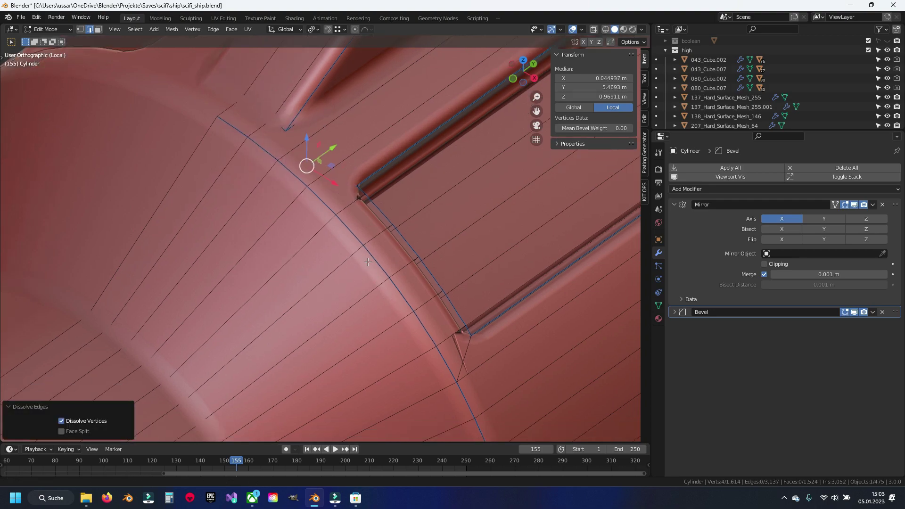
left_click(387, 241)
key("x")
left_click(388, 241)
scroll(385, 249, "down", 5)
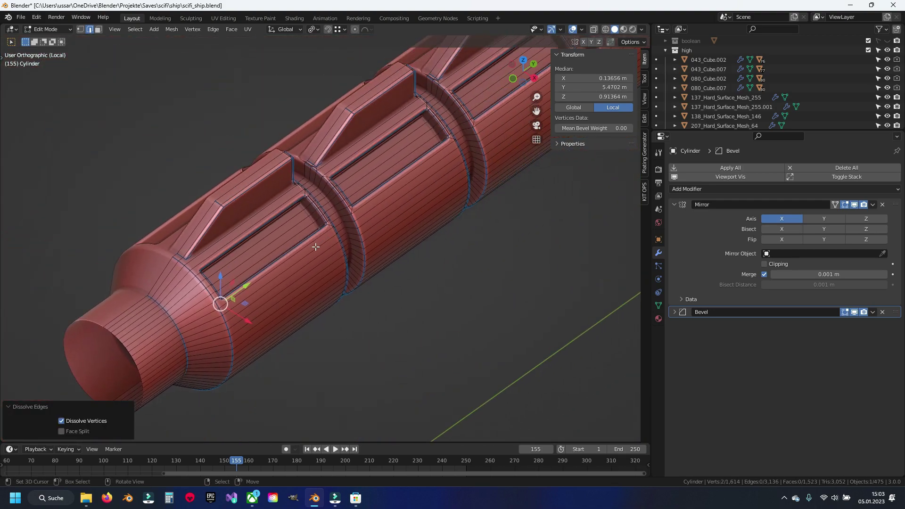
scroll(334, 127, "up", 5)
scroll(299, 249, "up", 3)
Step: Select the rim edge loop, then switch to face select and pick the rim face loop
left_click(270, 211, "alt")
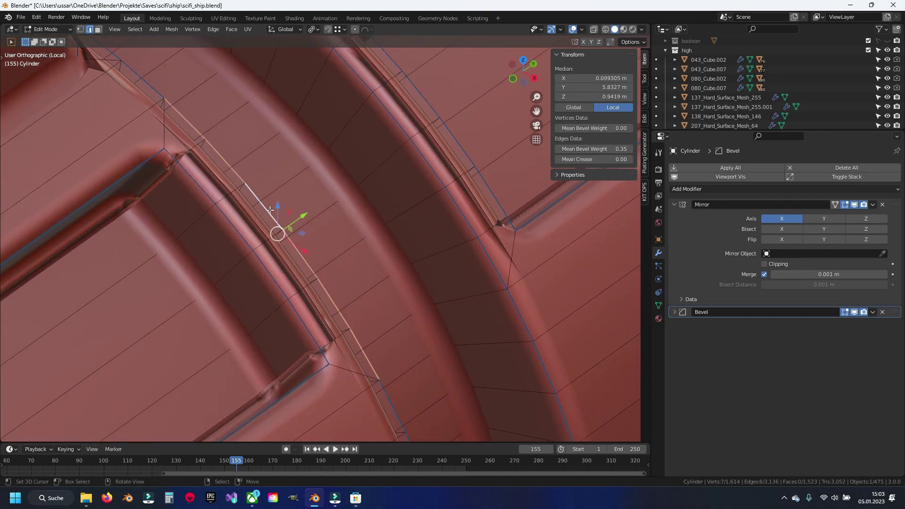
scroll(269, 210, "down", 1)
key("3")
left_click(313, 136, "alt")
scroll(340, 179, "down", 8)
middle_click_drag(370, 185, 297, 192)
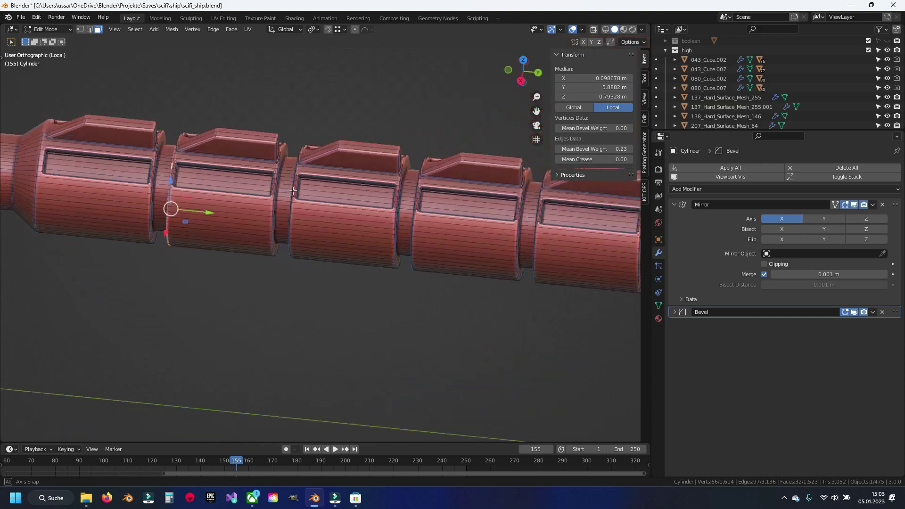
Step: Add the second rim face loop to the selection and set the pivot to Individual Origins
scroll(212, 207, "up", 5)
scroll(212, 208, "up", 3)
left_click(263, 221, "alt+shift")
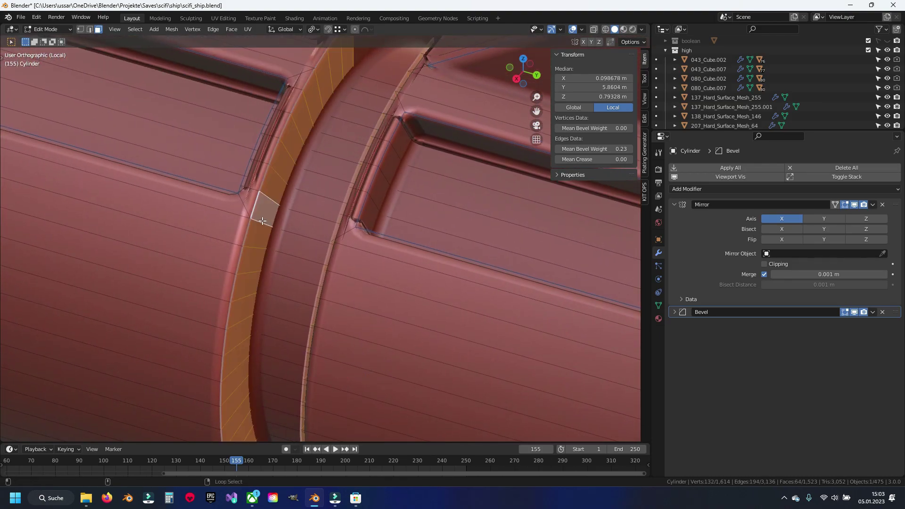
middle_click_drag(262, 221, 331, 55)
left_click(294, 27)
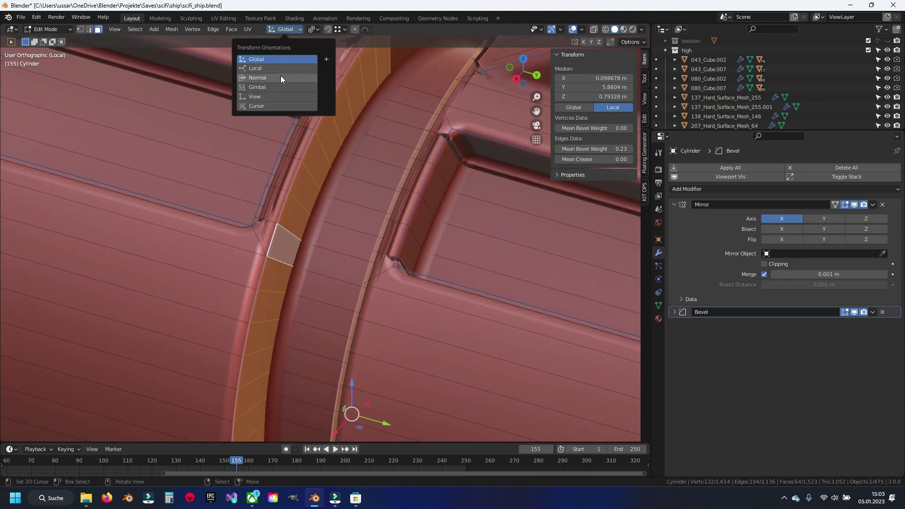
left_click(310, 30)
left_click(324, 60)
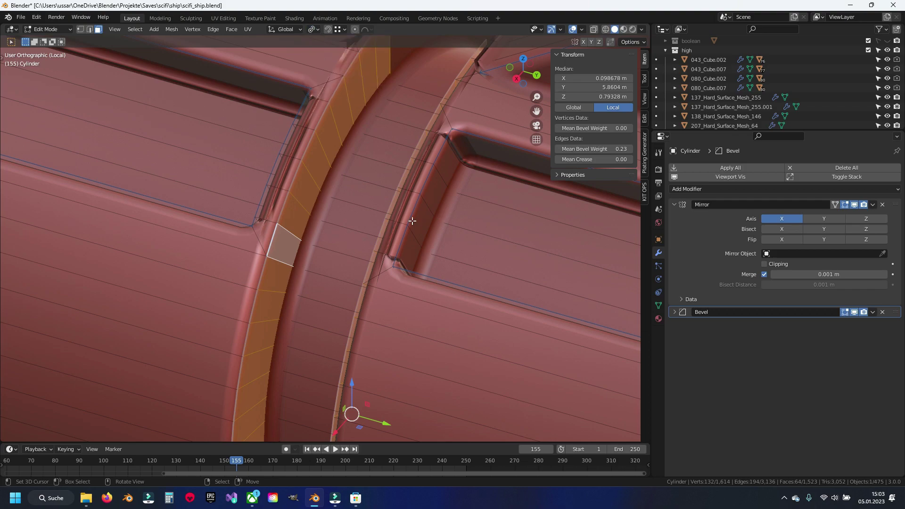
Step: Scale the selected rim rings along Y about their individual origins
key("s")
key("shift+y")
left_click(408, 229)
key("s")
key("y")
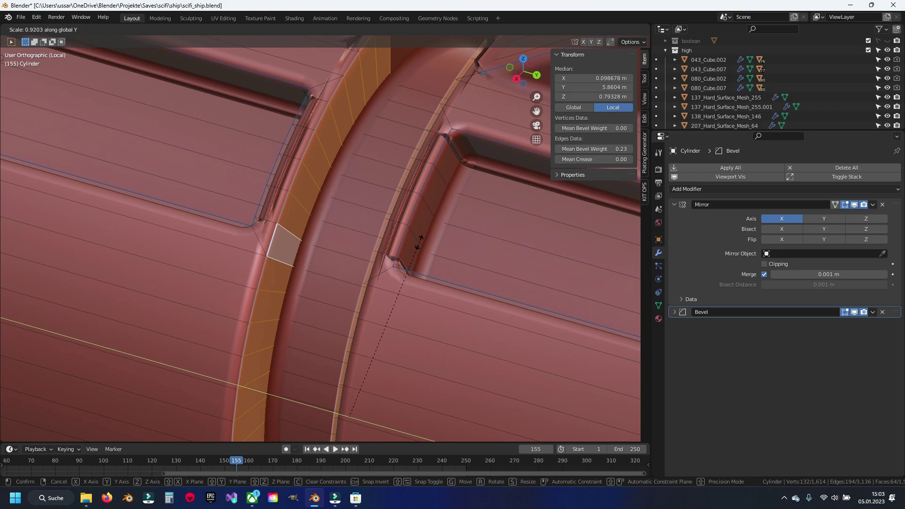
left_click(390, 304)
Step: Change the pivot point and rescale the rim rings along Y to about 0.799
left_click(313, 29)
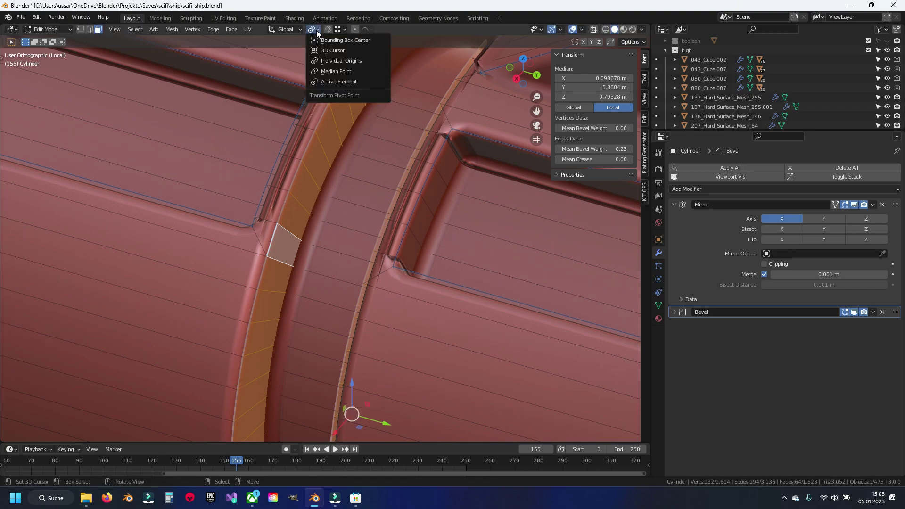
left_click(330, 71)
key("s")
key("y")
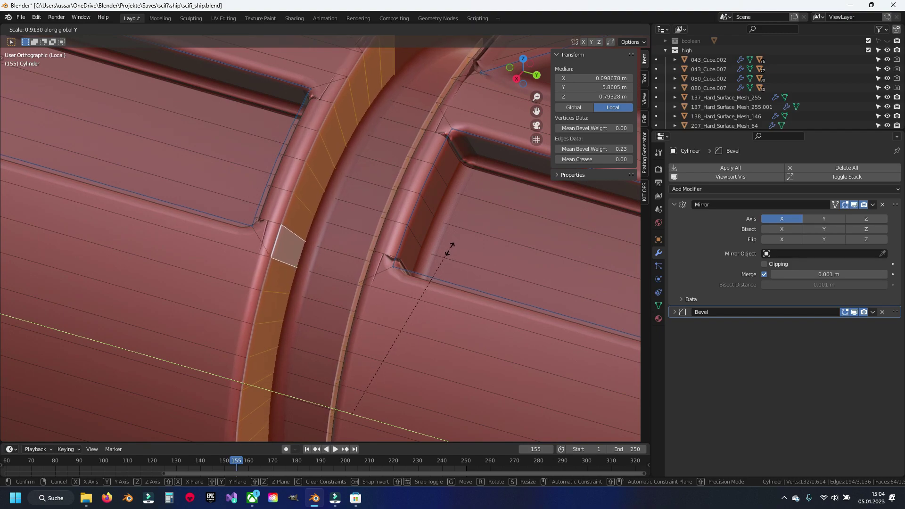
left_click(443, 271)
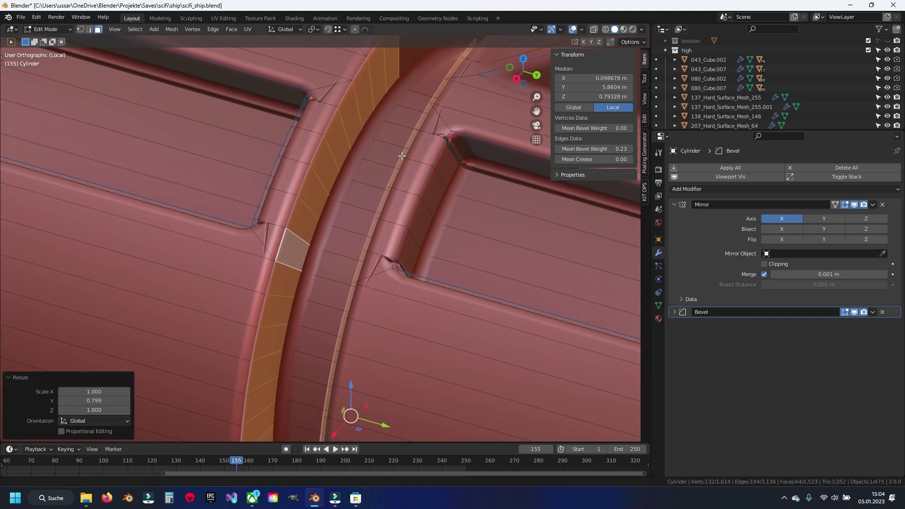
Step: Dissolve two leftover rim edges, then select a ring-band face loop in face mode
middle_click_drag(348, 410, 330, 283, "shift")
left_click(316, 226)
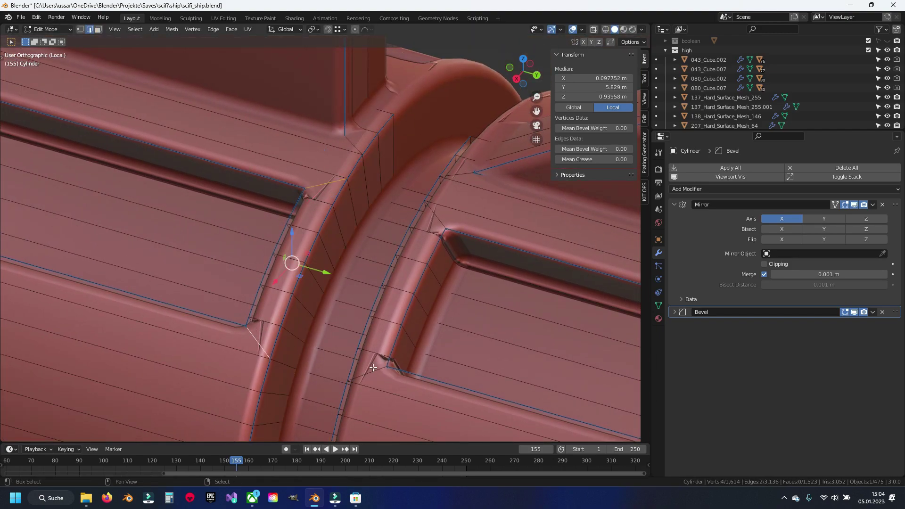
key("x")
left_click(432, 212)
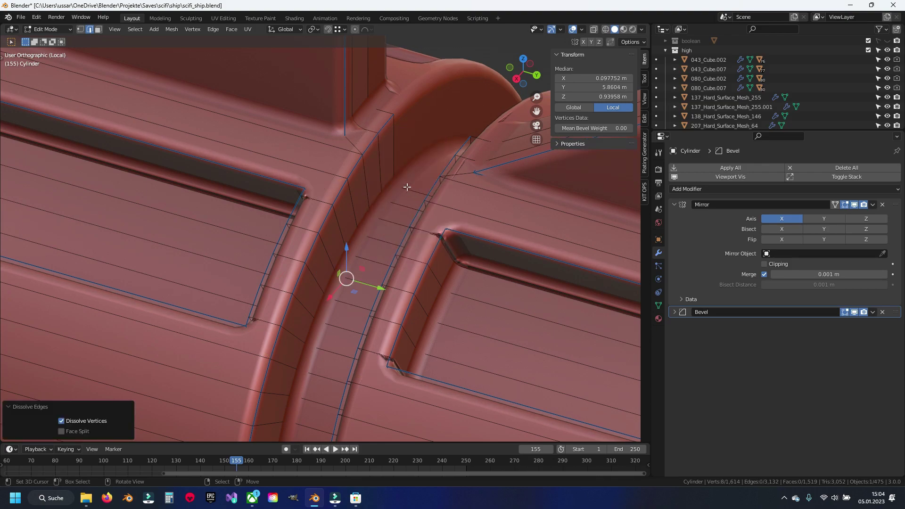
scroll(317, 194, "up", 2)
left_click(317, 194)
key("x")
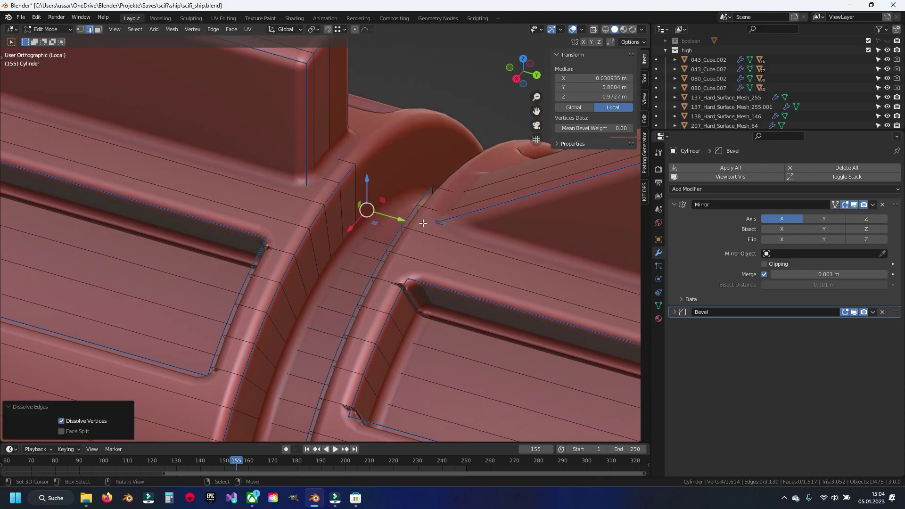
scroll(511, 306, "down", 5)
scroll(511, 307, "down", 2)
scroll(297, 229, "up", 5)
key("3")
left_click(296, 229, "alt")
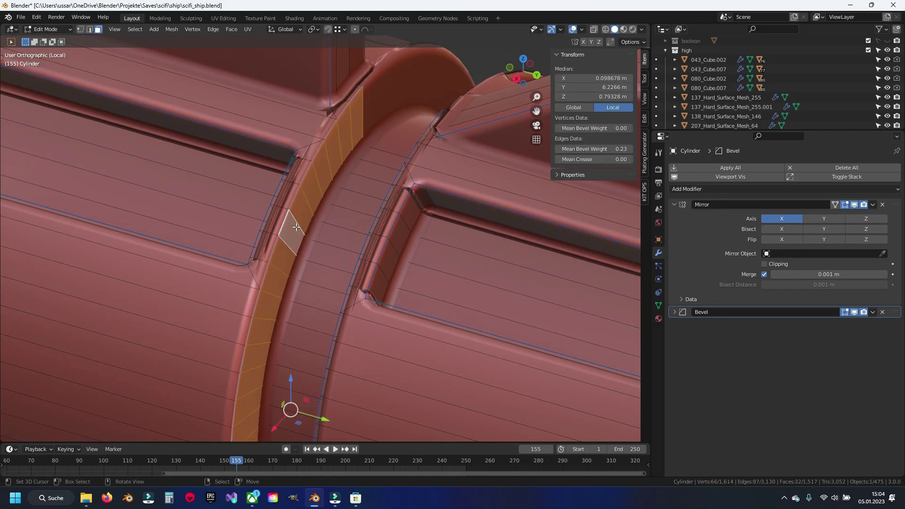
Step: Add the adjacent face loop and narrow the first ring band's paired loops along Y
scroll(353, 241, "down", 4)
middle_click_drag(353, 242, 367, 259)
scroll(368, 259, "up", 4)
left_click(412, 255, "alt+shift")
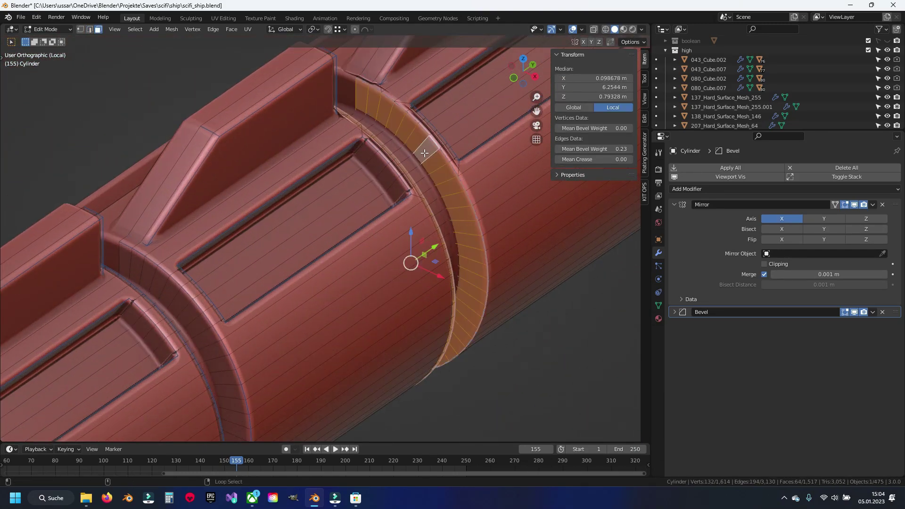
scroll(354, 262, "up", 2)
scroll(355, 263, "up", 1)
key("s")
key("y")
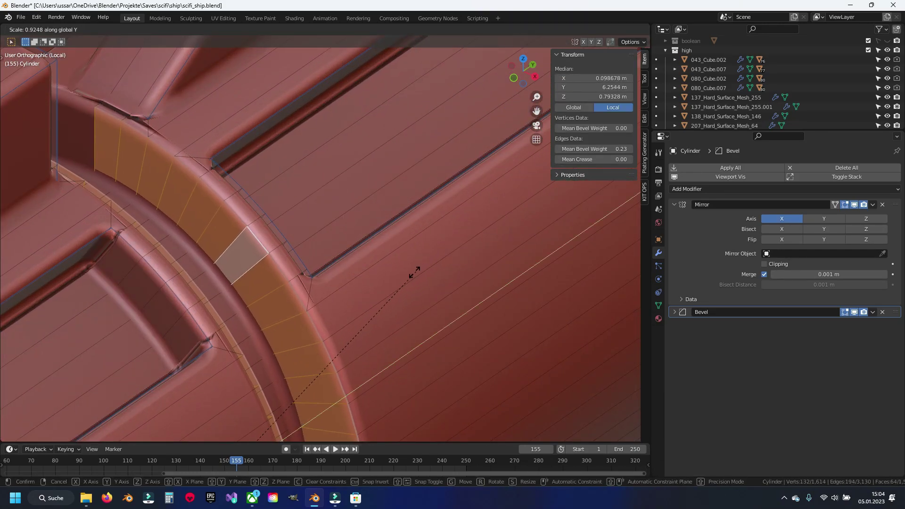
left_click(378, 294)
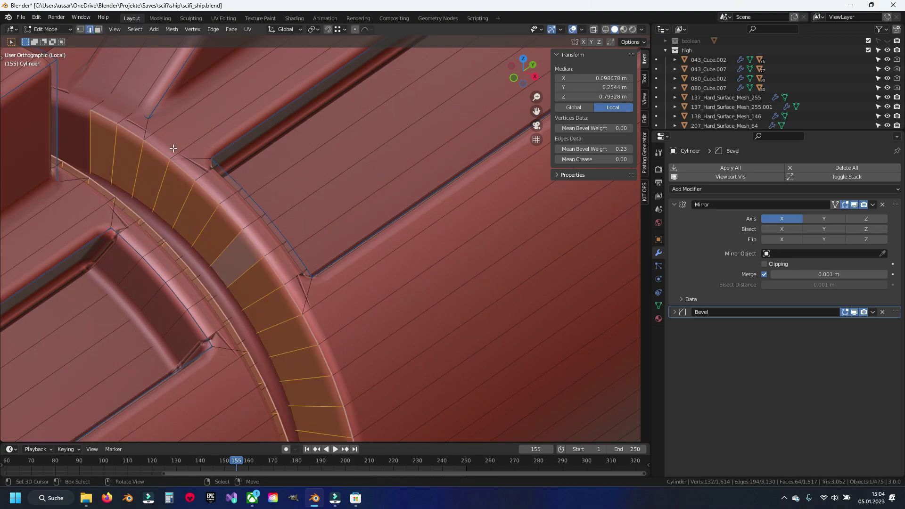
Step: Dissolve the stray edge at that ring's panel corner
middle_click_drag(378, 294, 282, 245)
key("2")
left_click(267, 238)
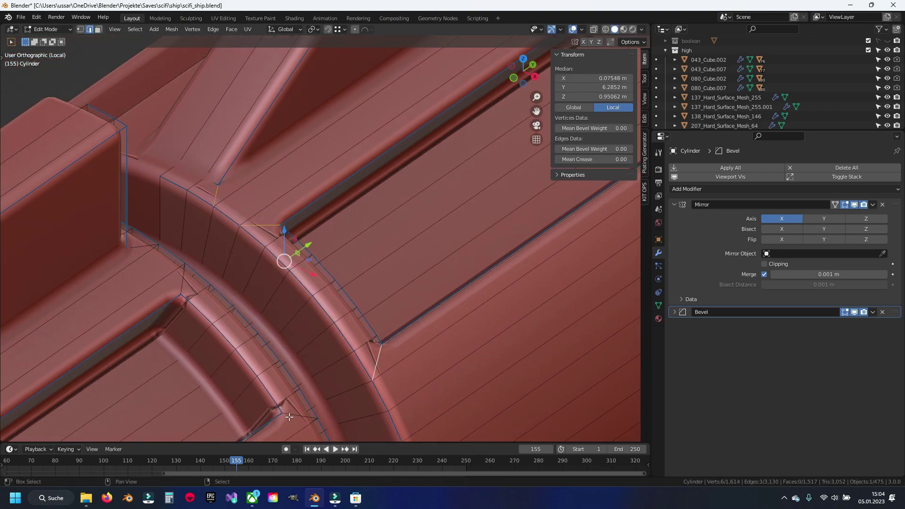
key("x")
left_click(144, 244)
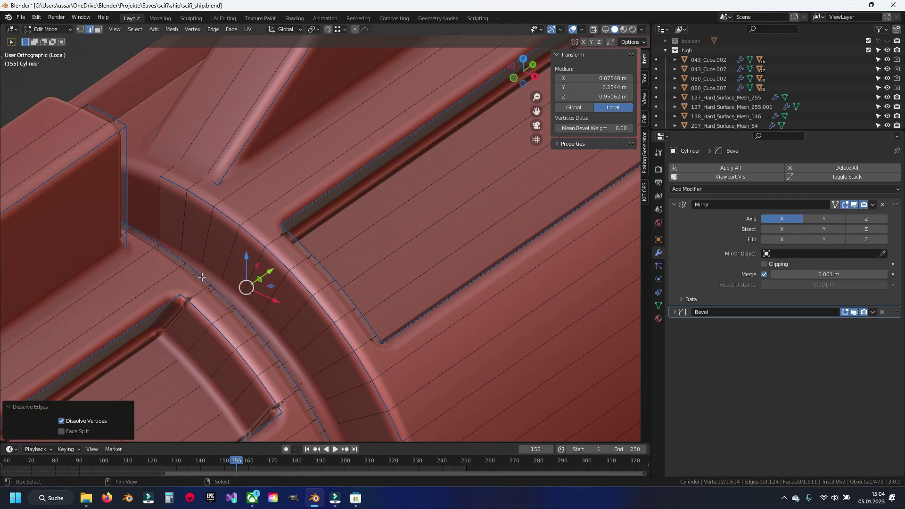
middle_click_drag(202, 277, 238, 216, "shift")
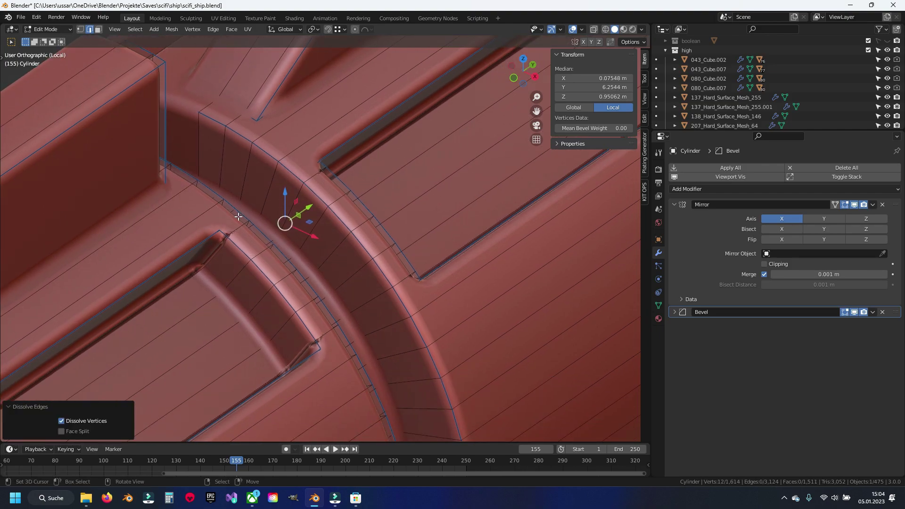
scroll(251, 255, "down", 5)
scroll(274, 243, "up", 5)
Step: Select the second ring band's paired face loops and narrow them along Y
key("3")
left_click(251, 255, "alt")
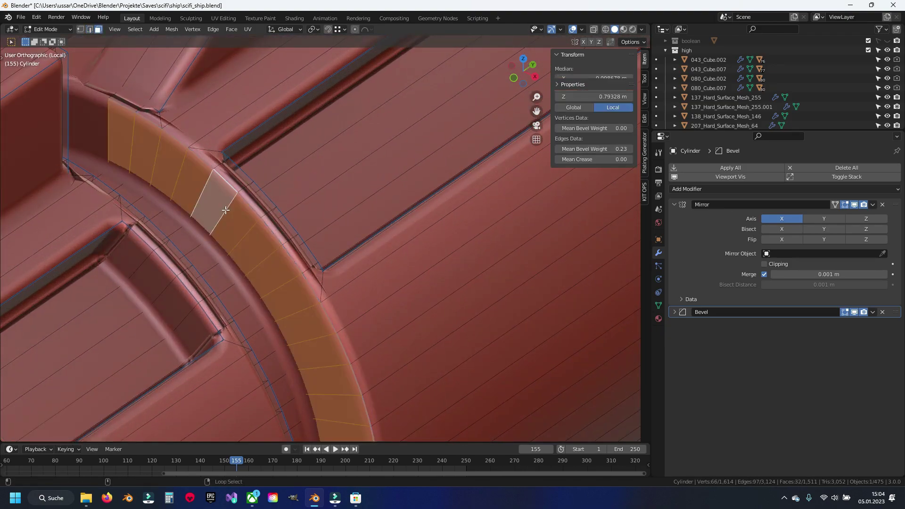
scroll(380, 235, "down", 5)
scroll(380, 235, "up", 6)
left_click(141, 212, "alt+shift")
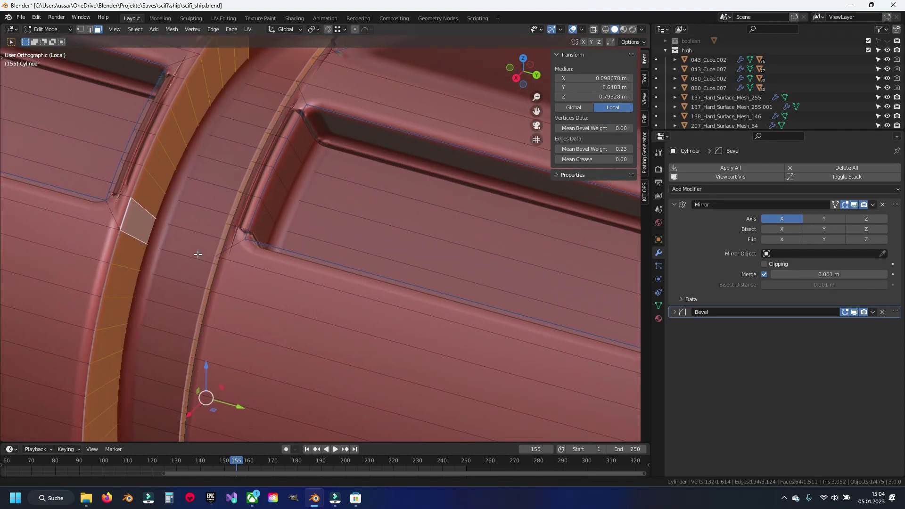
middle_click_drag(141, 212, 421, 250)
key("s")
key("y")
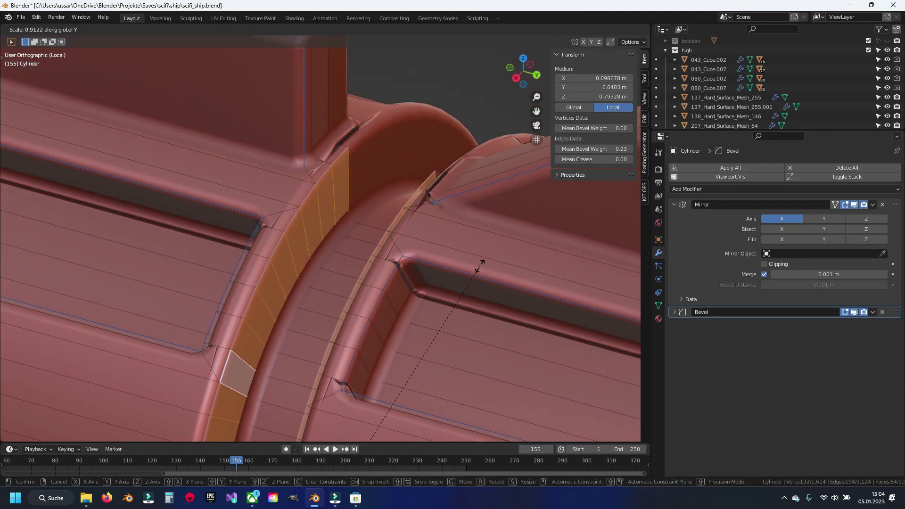
left_click(444, 292)
Step: Dissolve the stray corner edge beside the second ring band
key("ctrl+z")
left_click(231, 357)
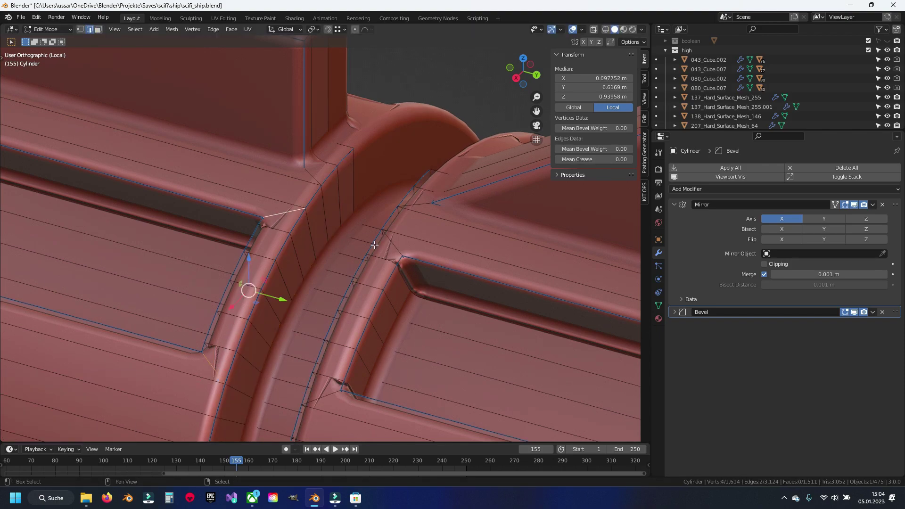
key("x")
left_click(327, 395)
scroll(307, 353, "down", 4)
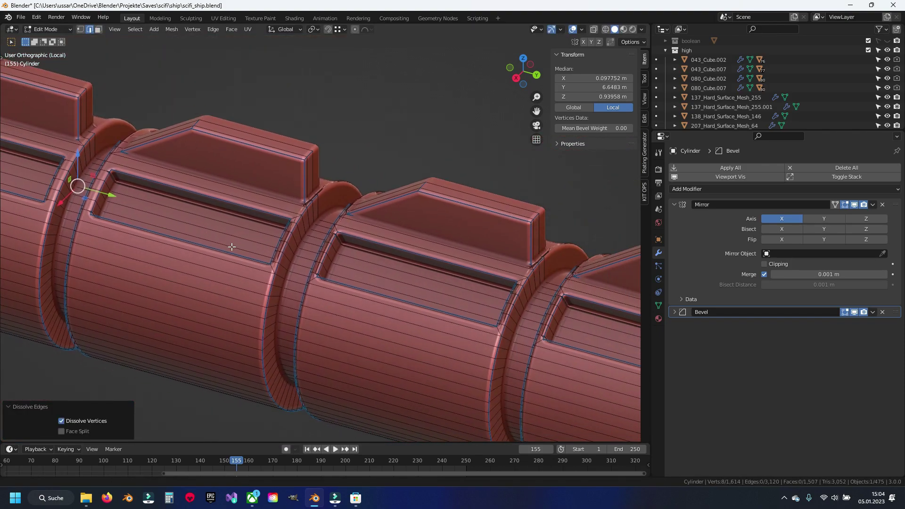
scroll(291, 316, "up", 4)
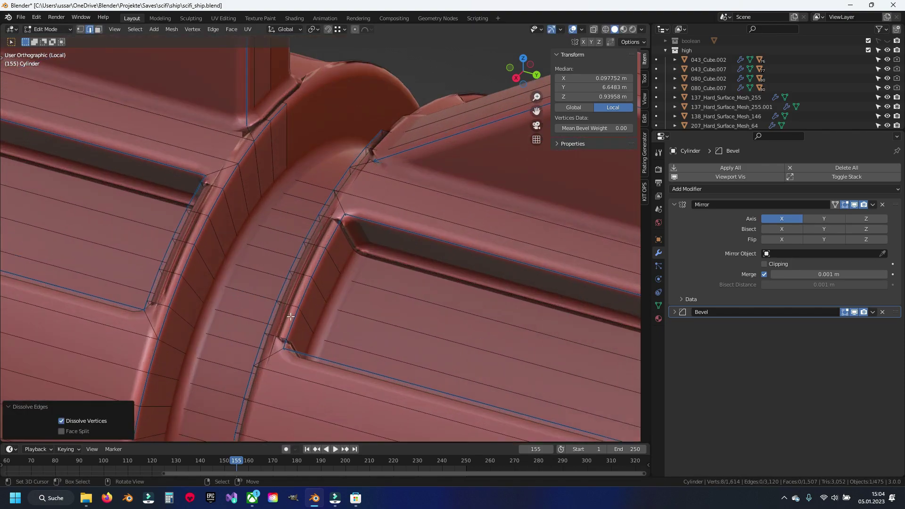
Step: Select the third ring band's face loop and scale it along Y to 0.783
key("3")
left_click(290, 316, "alt")
scroll(291, 317, "down", 5)
middle_click_drag(289, 309, 376, 295)
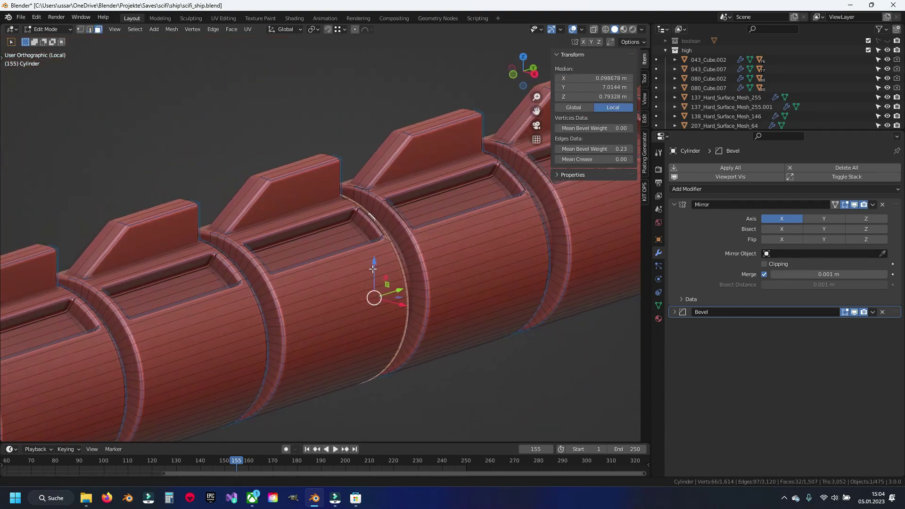
scroll(348, 257, "up", 2)
middle_click_drag(348, 257, 323, 334)
scroll(323, 333, "up", 3)
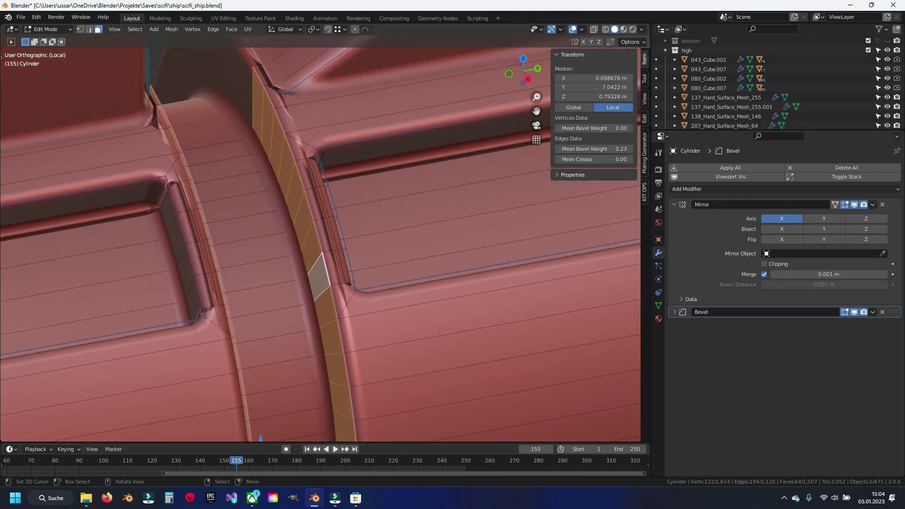
key("s")
key("y")
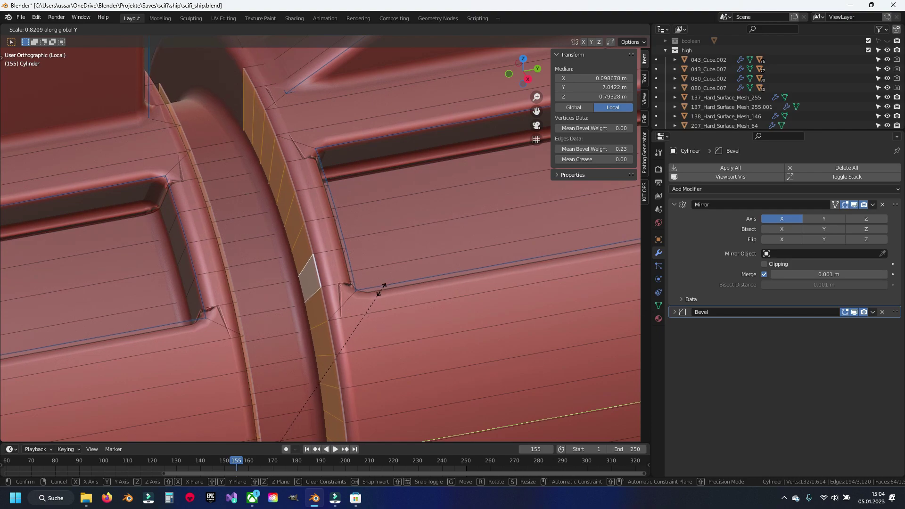
left_click(374, 294)
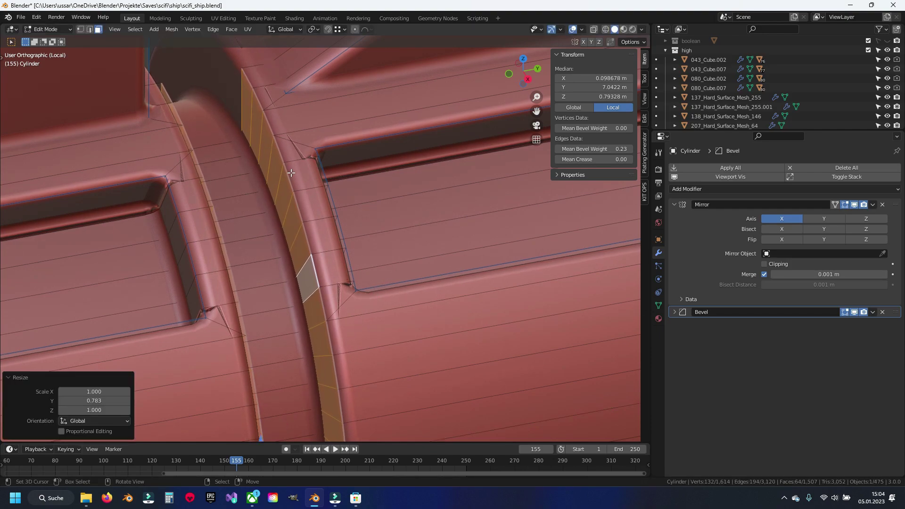
Step: Dissolve the stray edge beside the third ring band
key("2")
left_click(161, 120)
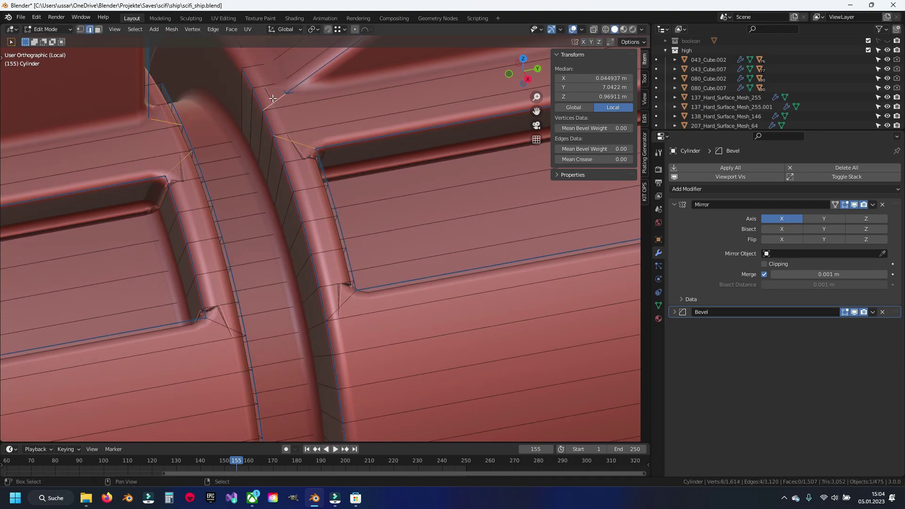
key("x")
left_click(348, 303)
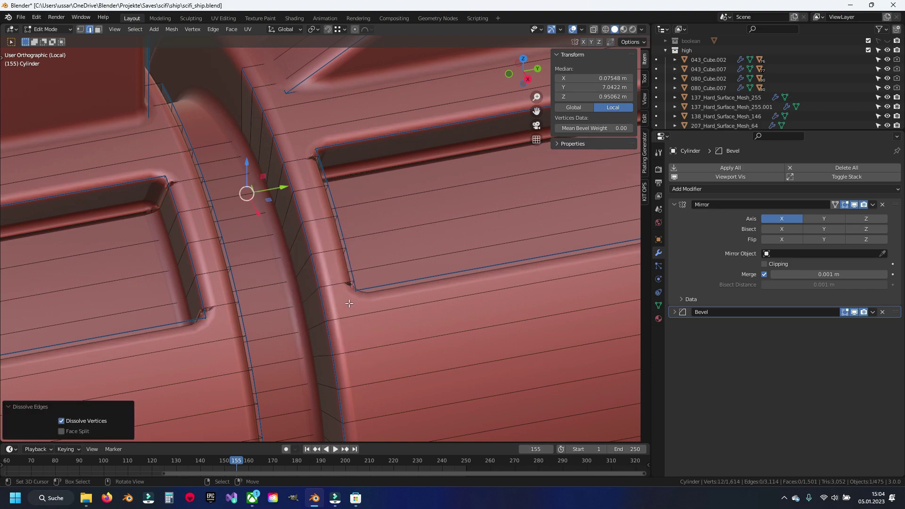
scroll(260, 200, "down", 3)
scroll(141, 253, "down", 2)
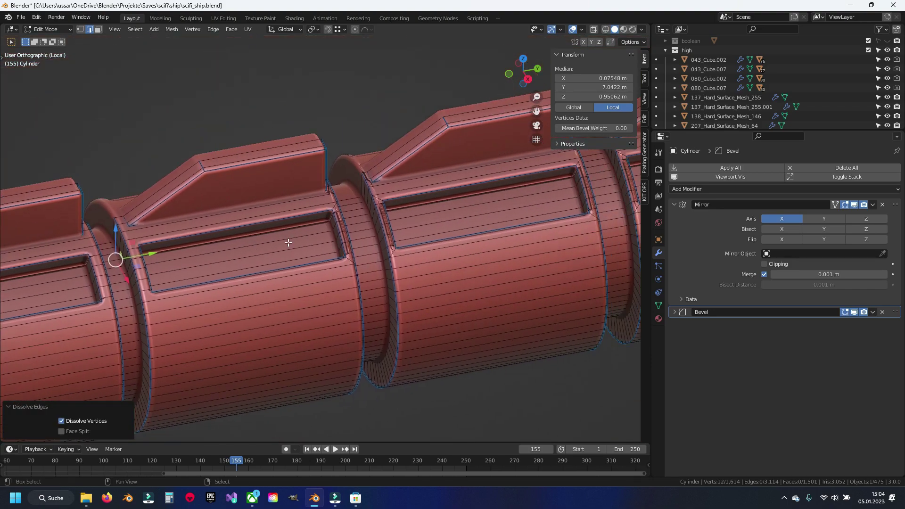
scroll(353, 216, "up", 5)
Step: Select a face loop on the next ring band and orbit toward it
key("3")
left_click(502, 166, "alt")
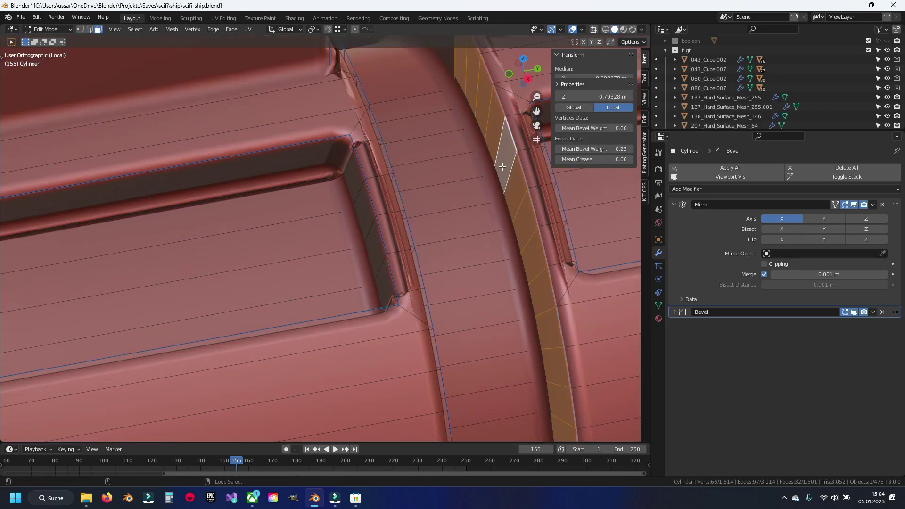
scroll(390, 317, "down", 3)
middle_click_drag(390, 317, 374, 313)
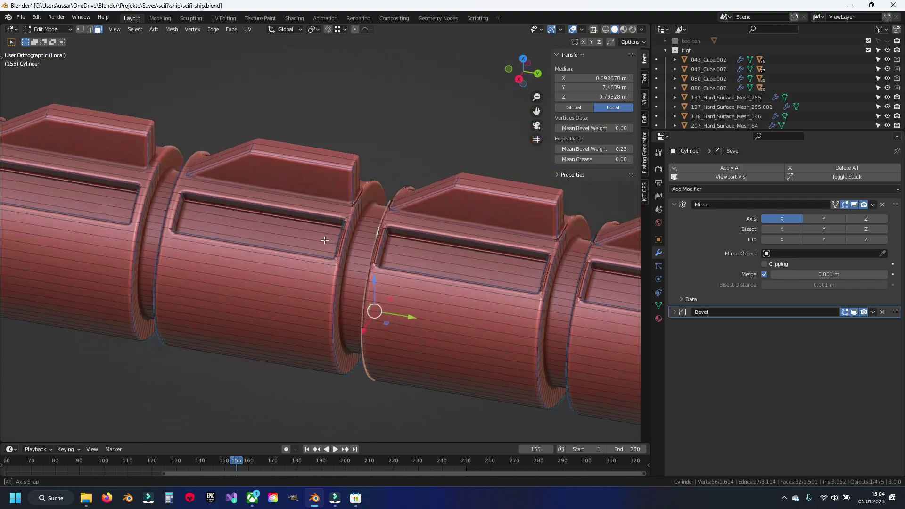
Step: Narrow the second face loop along Y and pick a stray corner edge
scroll(410, 279, "up", 5)
left_click(397, 285, "alt+shift")
middle_click_drag(397, 286, 330, 262, "shift")
key("s")
key("y")
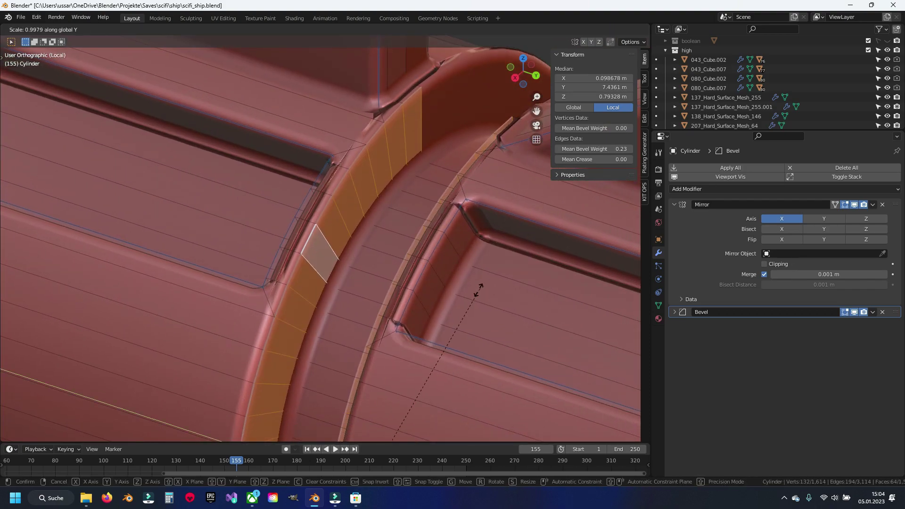
left_click(448, 326)
key("2")
left_click(341, 158)
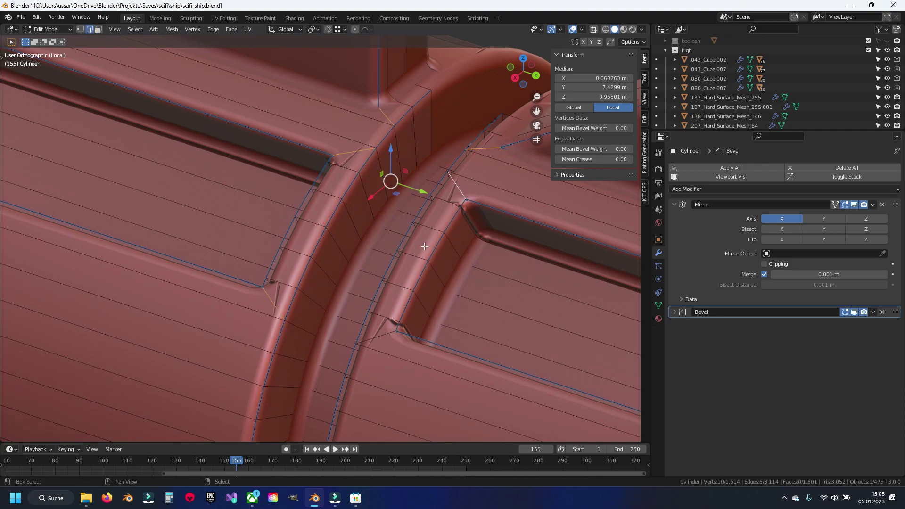
scroll(380, 334, "down", 4)
scroll(367, 299, "up", 3)
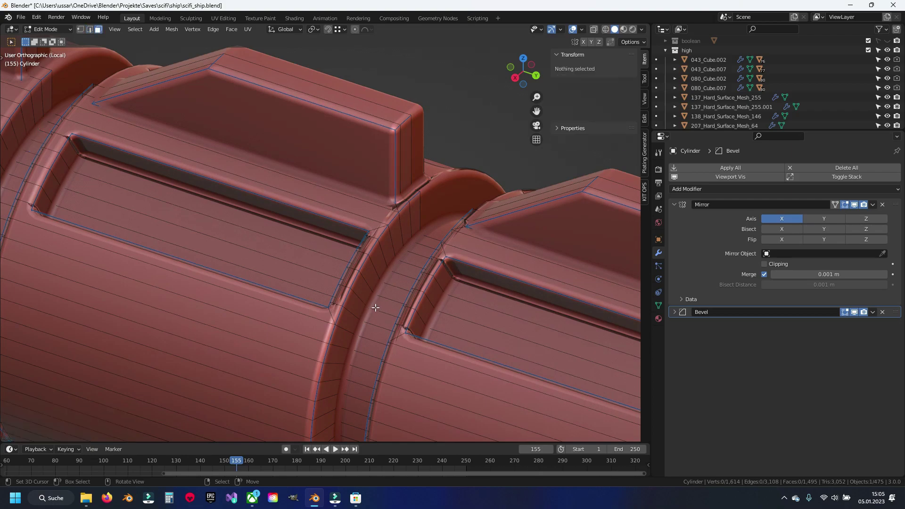
Step: Select two adjacent ring-band face loops and scale them narrower along Y
key("3")
left_click(367, 298, "alt")
scroll(368, 298, "down", 3)
middle_click_drag(390, 293, 216, 313)
left_click(183, 265, "alt+shift")
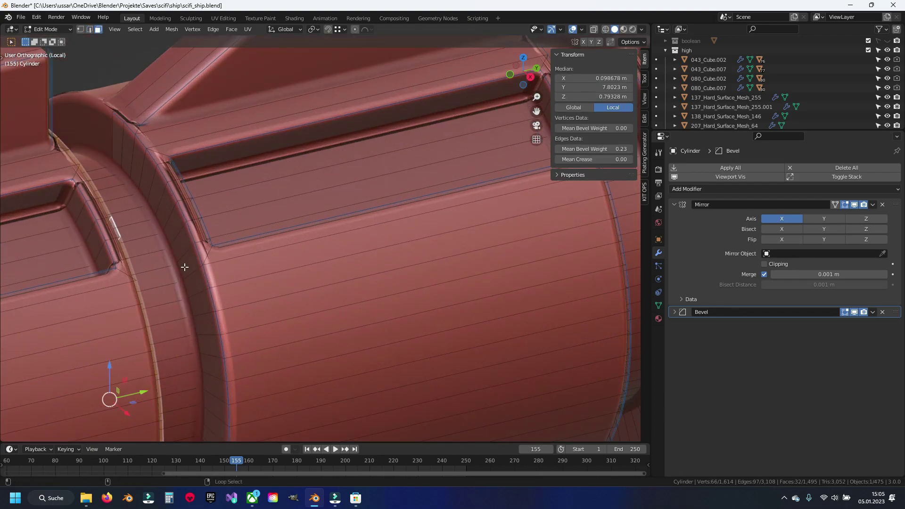
scroll(350, 266, "up", 4)
scroll(351, 266, "up", 1)
key("s")
key("y")
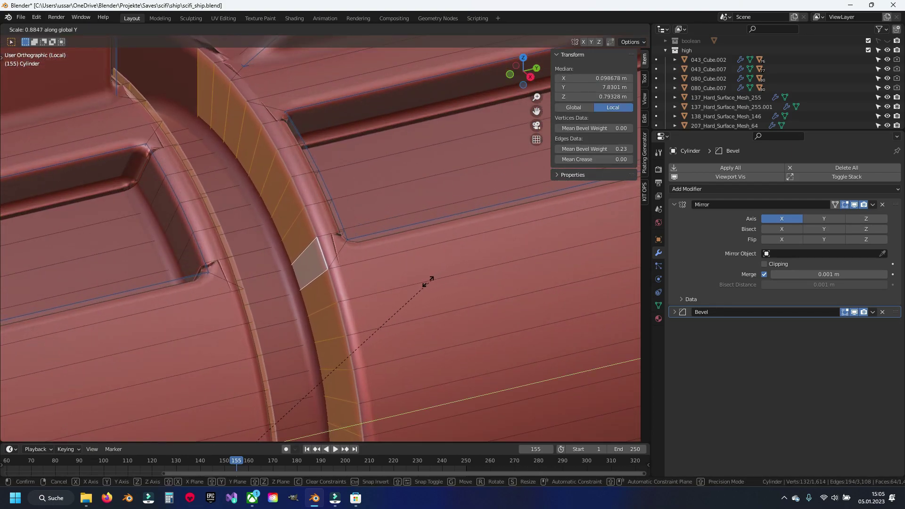
left_click(414, 296)
Step: Dissolve the stray edge at that corner
key("2")
left_click(337, 253)
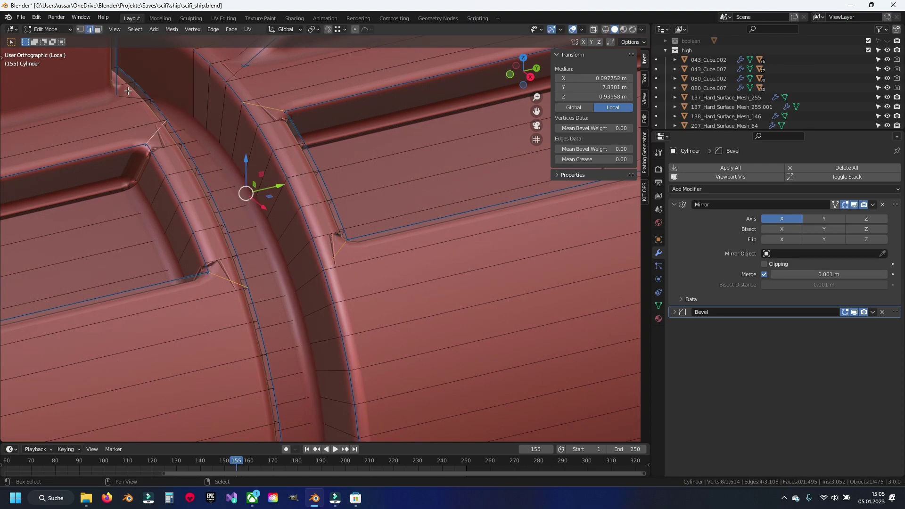
key("x")
left_click(374, 172)
Step: Narrow another ring-band face loop along Y and pick its stray corner edge
scroll(282, 203, "down", 3)
scroll(292, 274, "up", 4)
key("3")
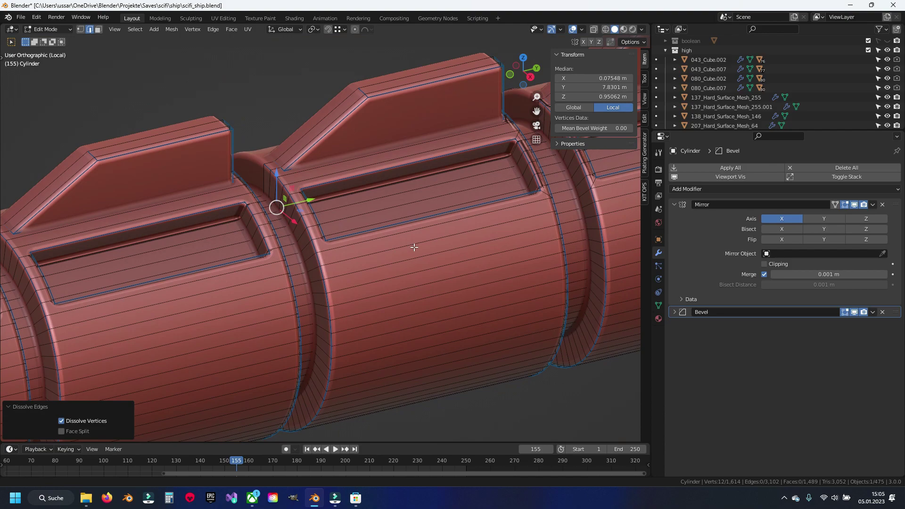
left_click(317, 195, "alt")
scroll(323, 303, "down", 4)
middle_click_drag(323, 303, 384, 313)
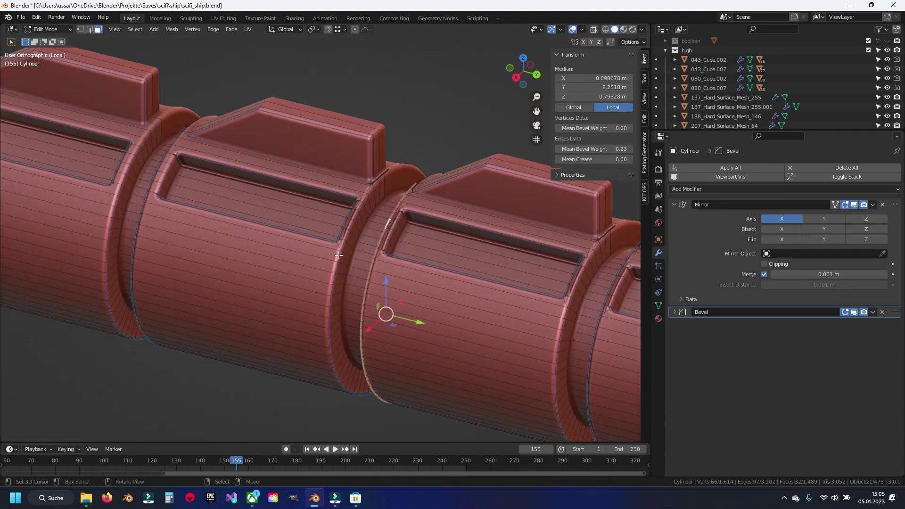
scroll(377, 264, "up", 4)
key("s")
key("y")
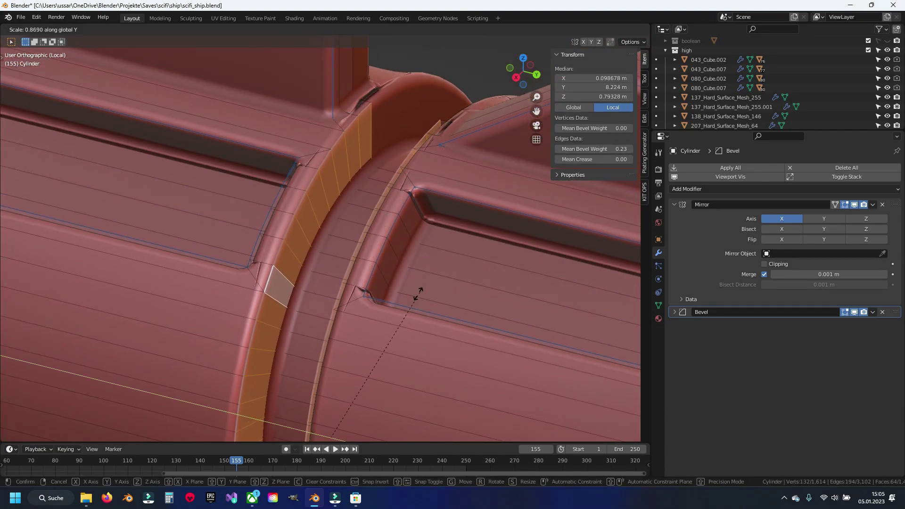
left_click(408, 306)
key("2")
left_click(301, 188)
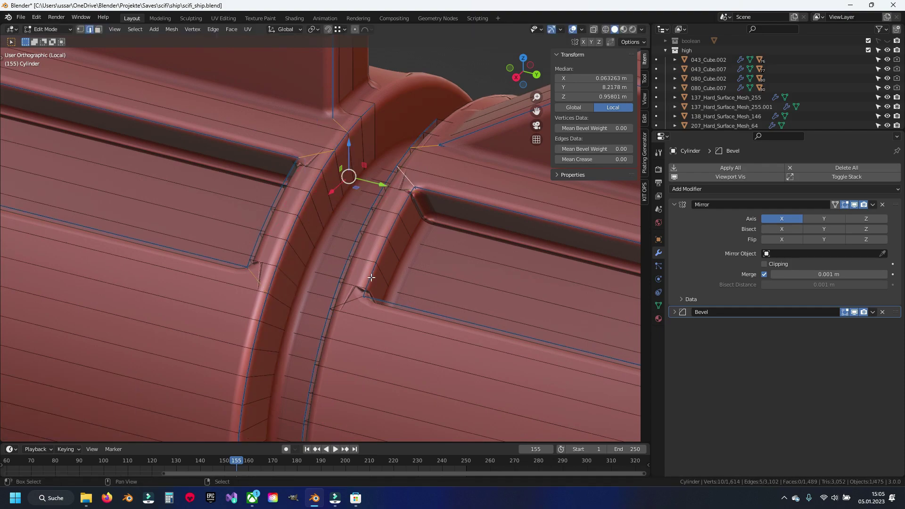
Step: Scale the next ring-band face loop to 0.807 along Y
key("3")
scroll(347, 196, "down", 3)
scroll(303, 201, "up", 3)
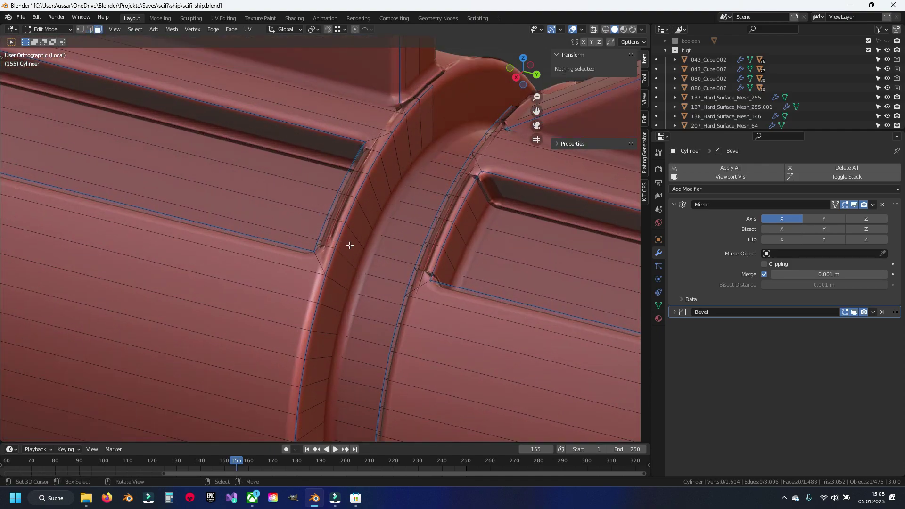
left_click(353, 239, "alt")
scroll(354, 239, "down", 3)
middle_click_drag(353, 239, 283, 245)
scroll(282, 245, "up", 3)
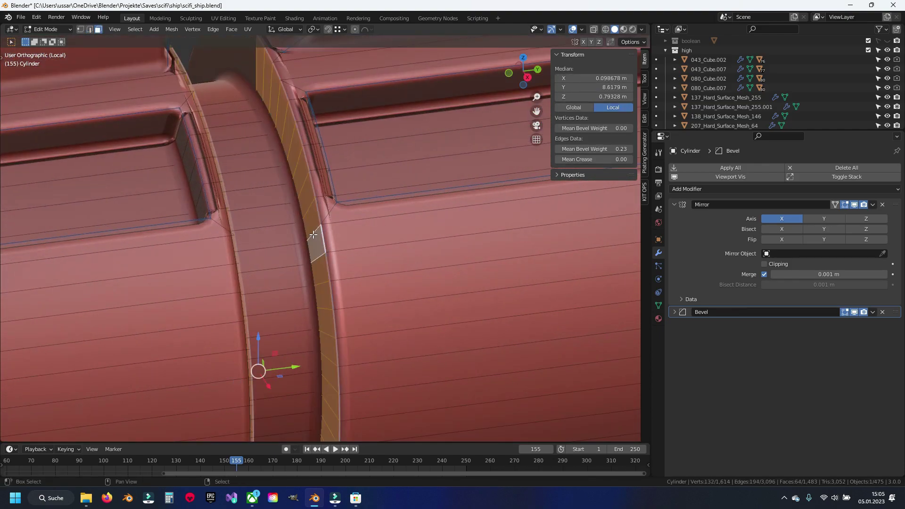
key("s")
key("y")
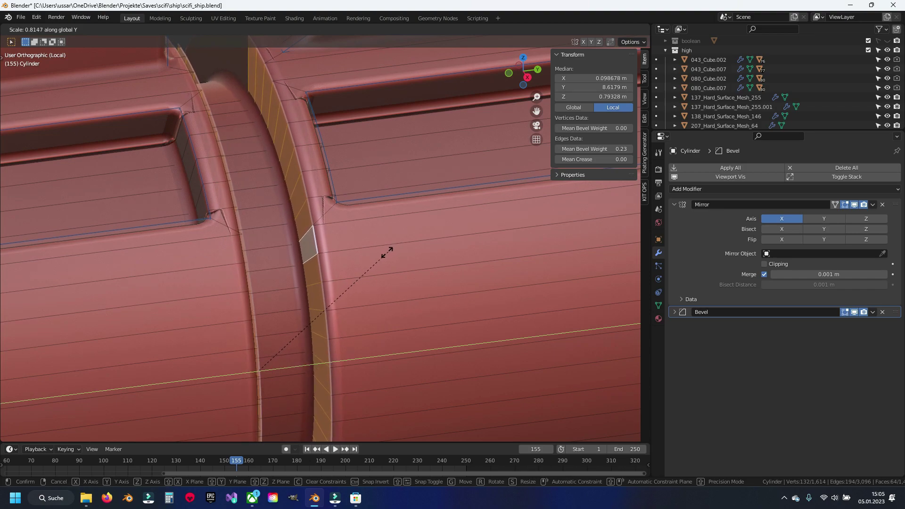
left_click(385, 252)
middle_click_drag(385, 253, 283, 235)
Step: Dissolve the stray edges at the newly viewed corner
key("2")
left_click(240, 186)
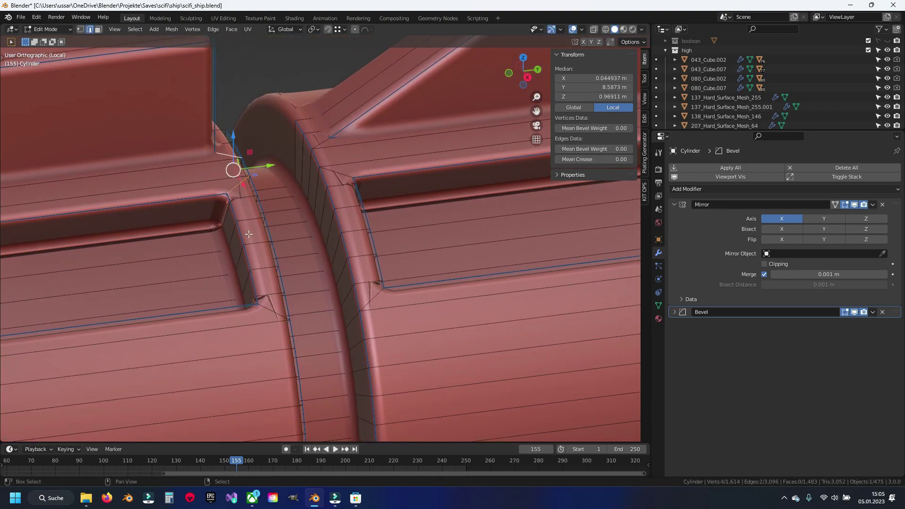
key("x")
left_click(346, 163)
Step: Nudge the loop along the recessed panel's inset corner slightly along Y
scroll(283, 212, "down", 3)
middle_click_drag(346, 163, 225, 243, "shift")
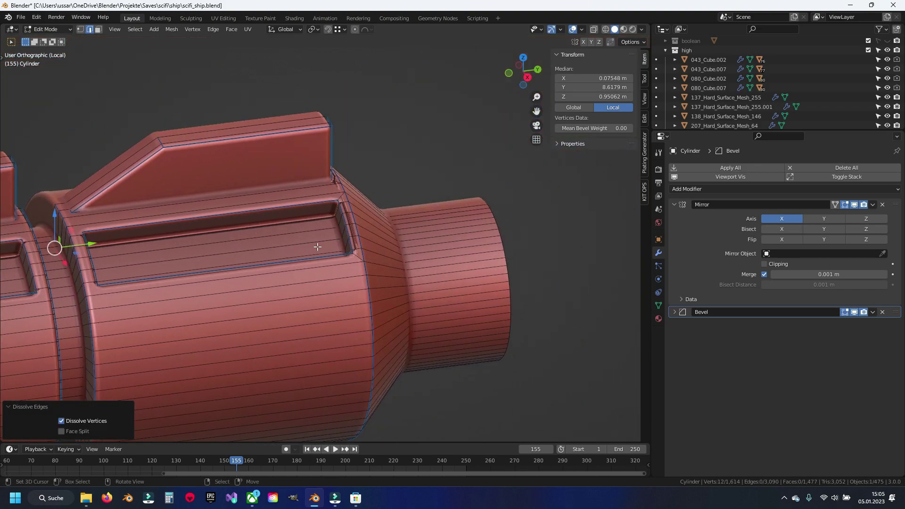
middle_click_drag(317, 247, 318, 259)
scroll(318, 258, "up", 2)
key("3")
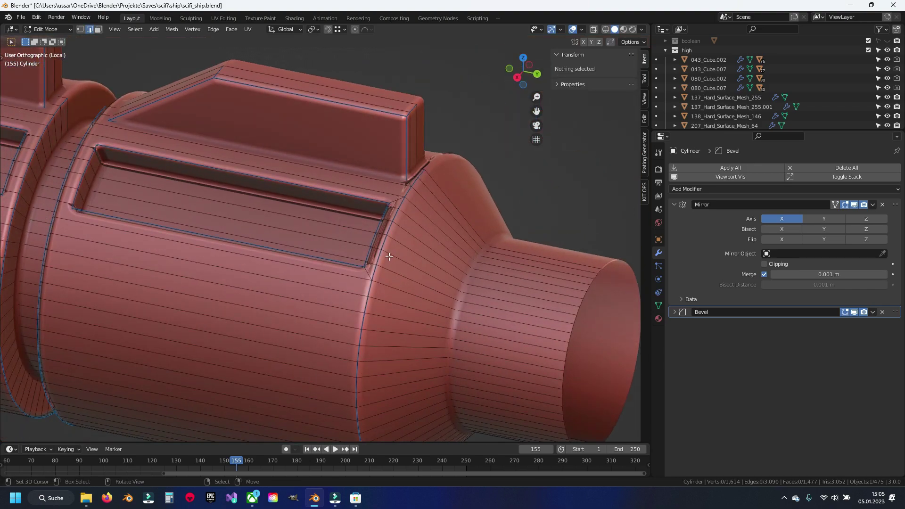
left_click(383, 238, "alt")
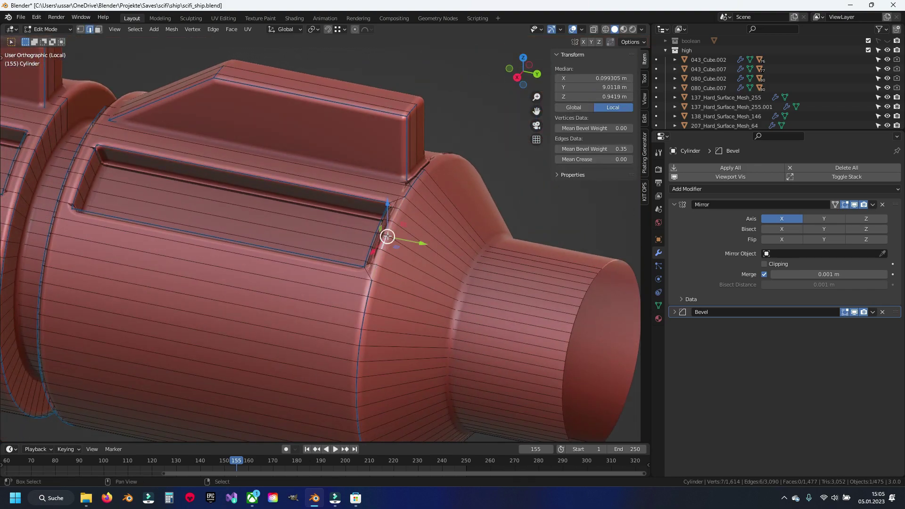
scroll(285, 167, "up", 3)
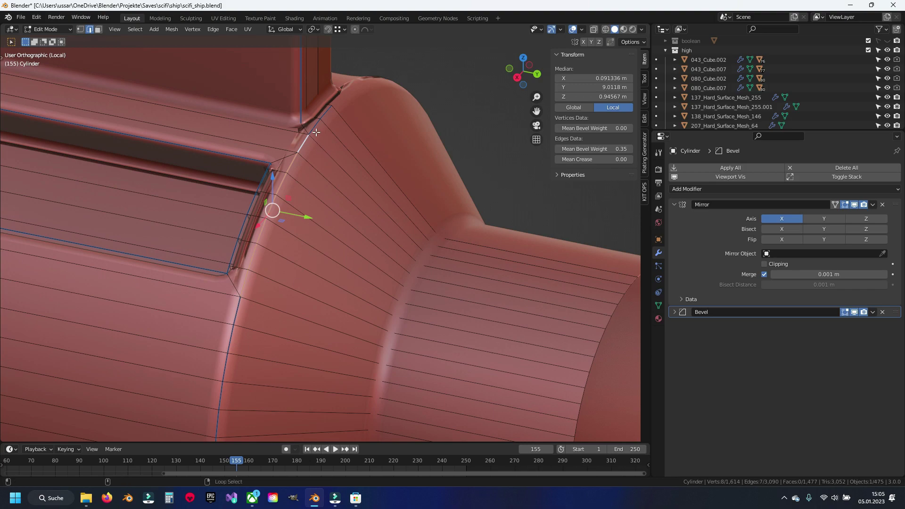
key("g")
key("y")
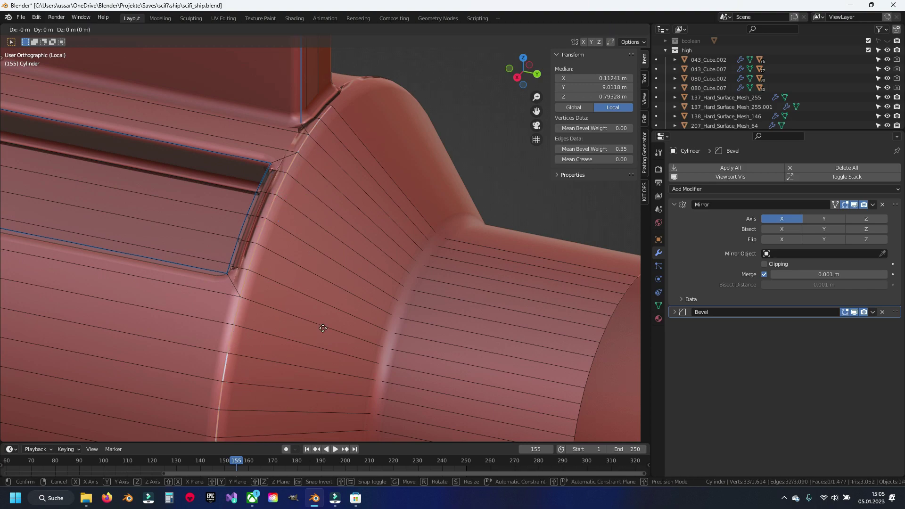
left_click(330, 336)
Step: Dissolve the long curved band edge, save scifi_ship.blend, and deselect everything
left_click(236, 281)
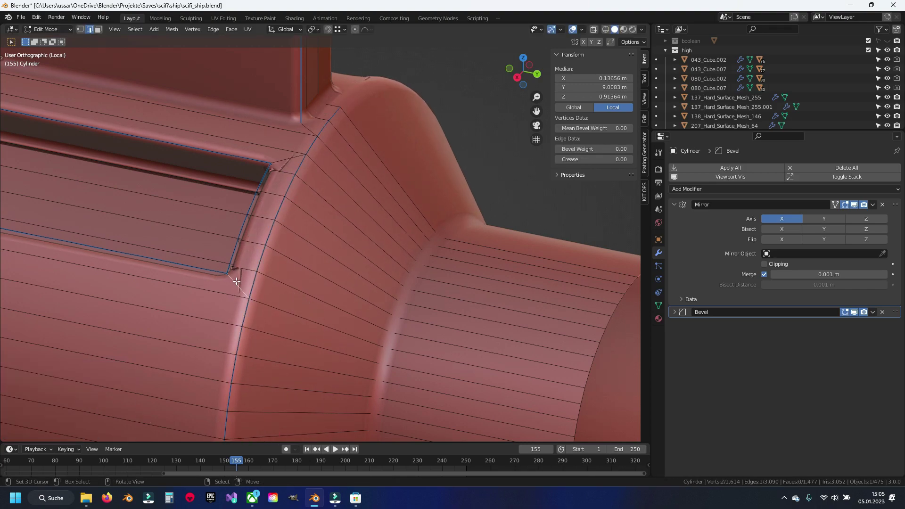
key("x")
left_click(285, 162)
key("ctrl+s")
scroll(471, 235, "down", 3)
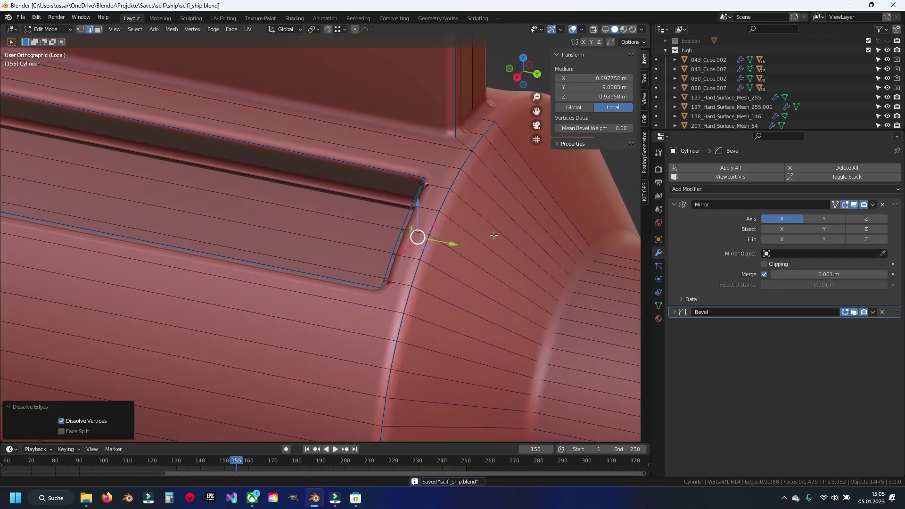
scroll(391, 234, "down", 2)
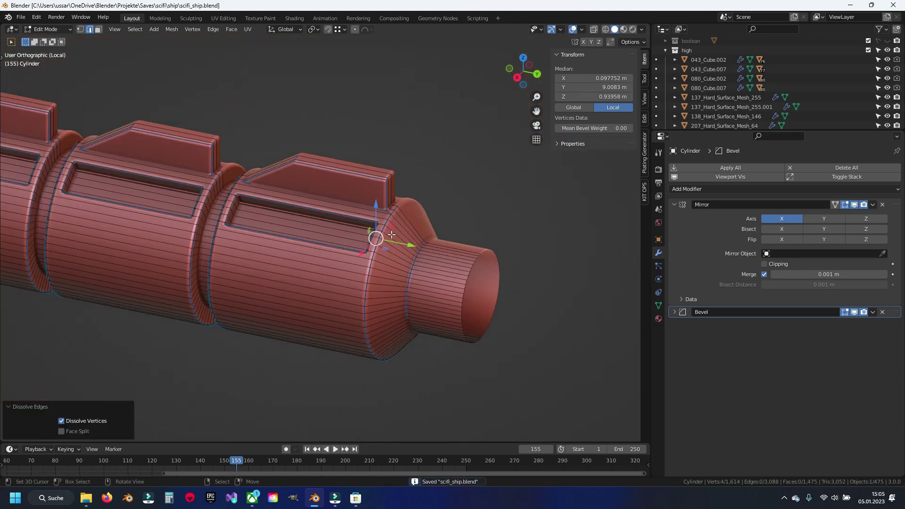
key("alt+a")
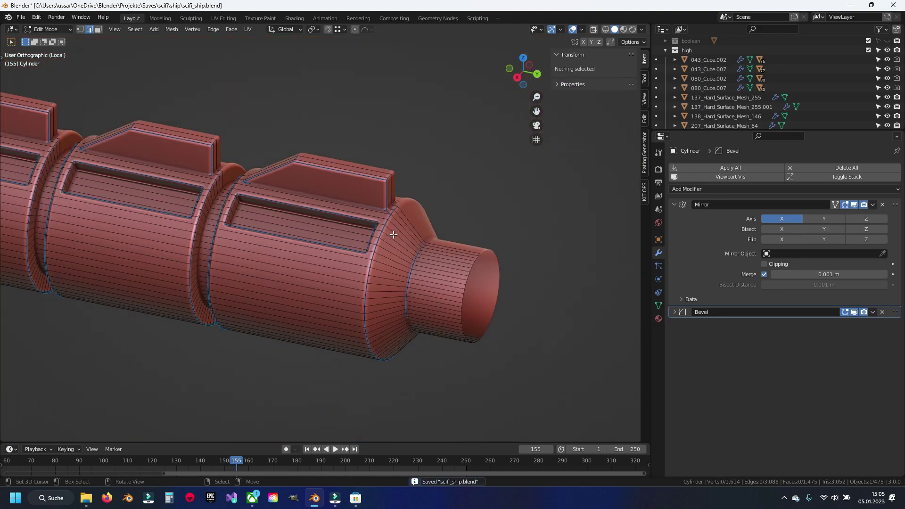
Step: Select the recess rim edge loops, switching to see-through wireframe
middle_click_drag(392, 234, 461, 234)
scroll(377, 235, "up", 5)
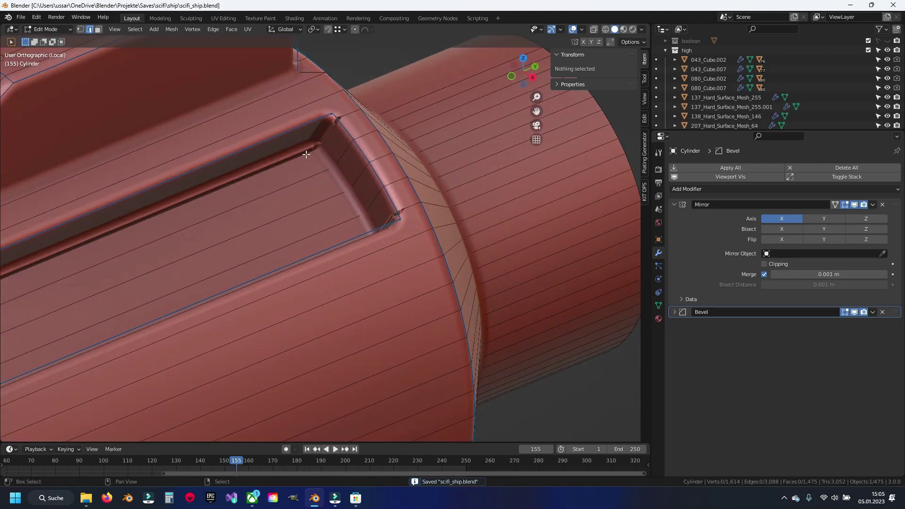
scroll(299, 236, "up", 3)
mouse_move(298, 235)
middle_mouse_down()
mouse_move(289, 151)
mouse_move(333, 196)
middle_mouse_up()
left_click(335, 198, "alt")
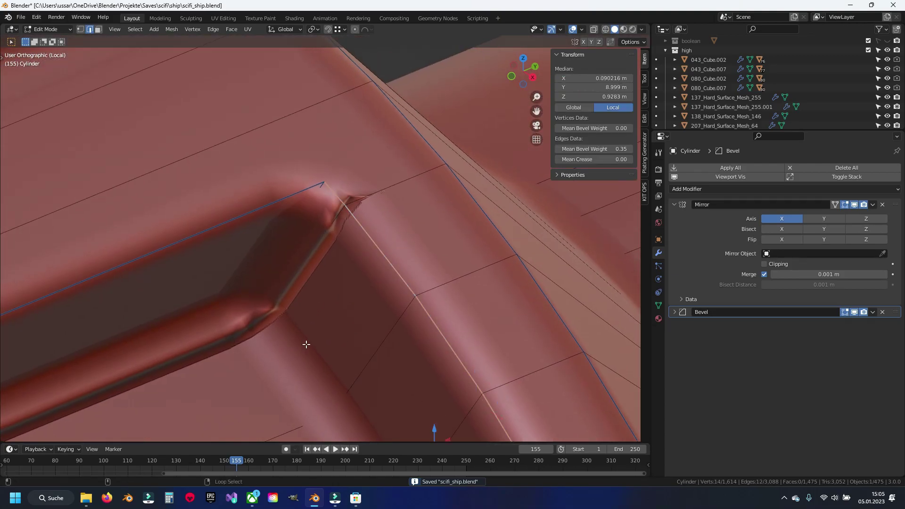
key("shift+z")
mouse_move(274, 260)
middle_mouse_down()
mouse_move(313, 196)
mouse_move(352, 228)
middle_mouse_up()
left_click(416, 245, "alt+shift")
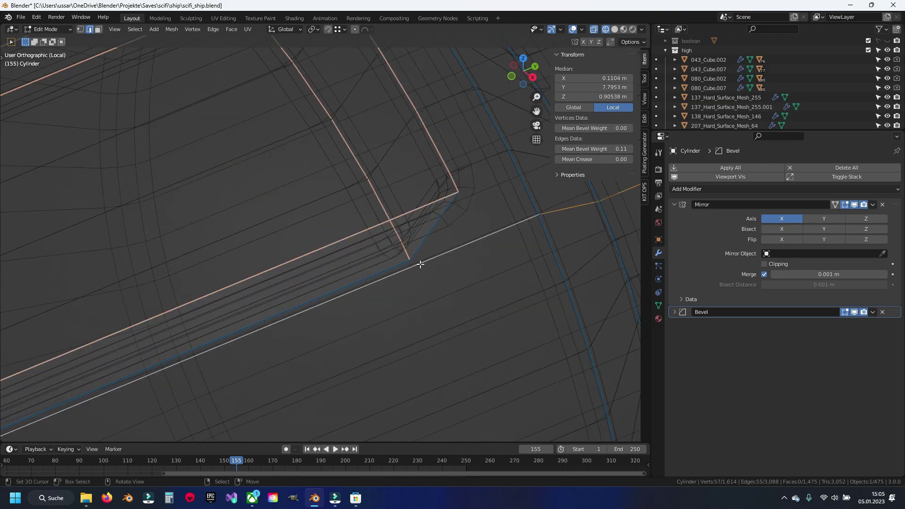
left_click(420, 264, "alt")
Step: Add the hidden recess corner edges to the rim selection and return to solid shading
mouse_move(376, 291)
middle_mouse_down()
mouse_move(414, 239)
mouse_move(376, 170)
middle_mouse_up()
scroll(202, 262, "up", 3)
scroll(263, 289, "up", 2)
left_click(167, 291, "shift")
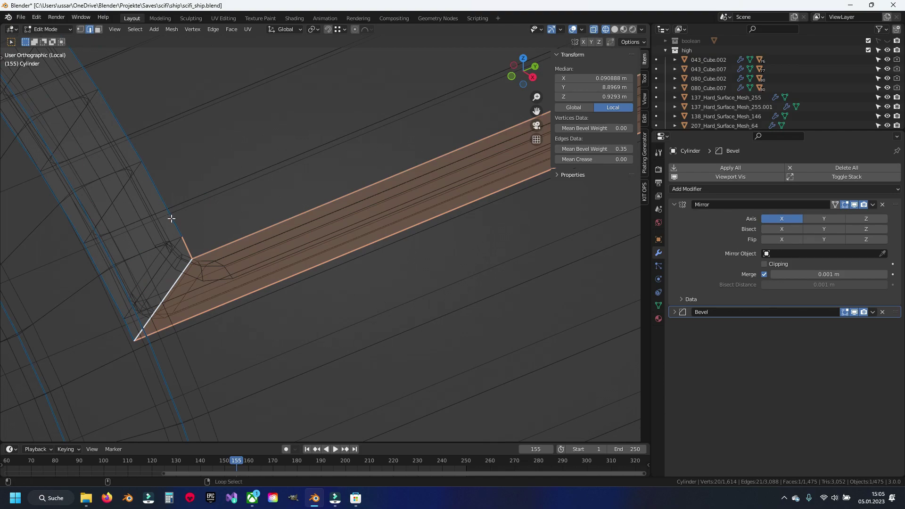
middle_click_drag(120, 284, 246, 284)
left_click(184, 212, "shift")
middle_click_drag(191, 233, 171, 226)
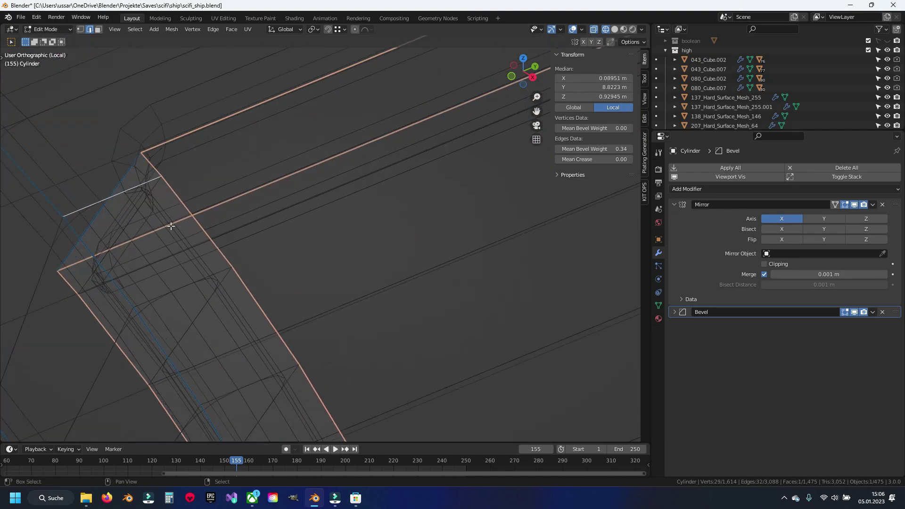
left_click(120, 184, "shift")
key("shift+z")
middle_click_drag(333, 218, 334, 228)
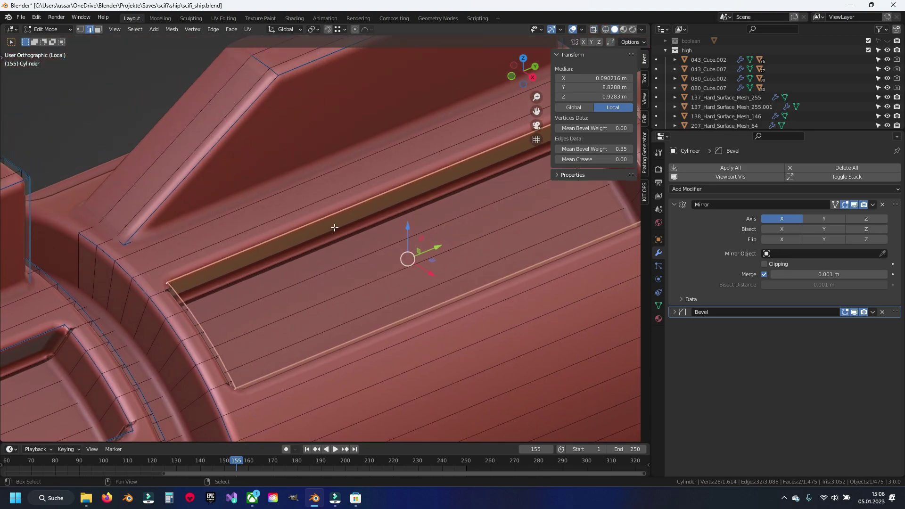
type("0.25")
Step: Set the selected rim edges' Mean Bevel Weight to 0.20
key("Return")
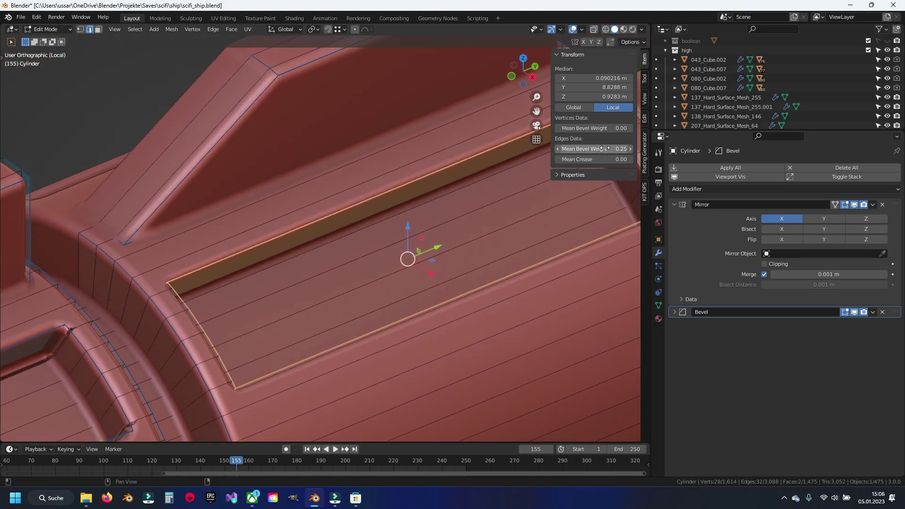
scroll(493, 216, "down", 4)
scroll(329, 267, "up", 6)
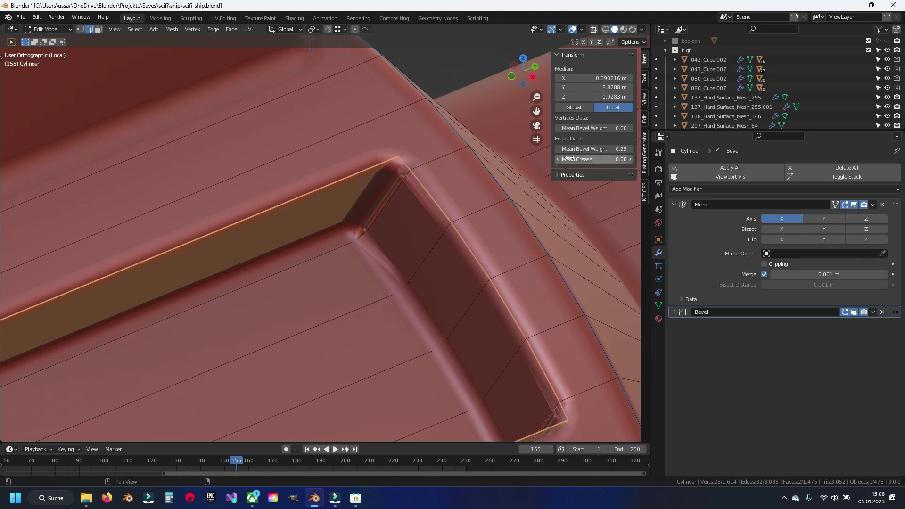
type(".2")
key("Return")
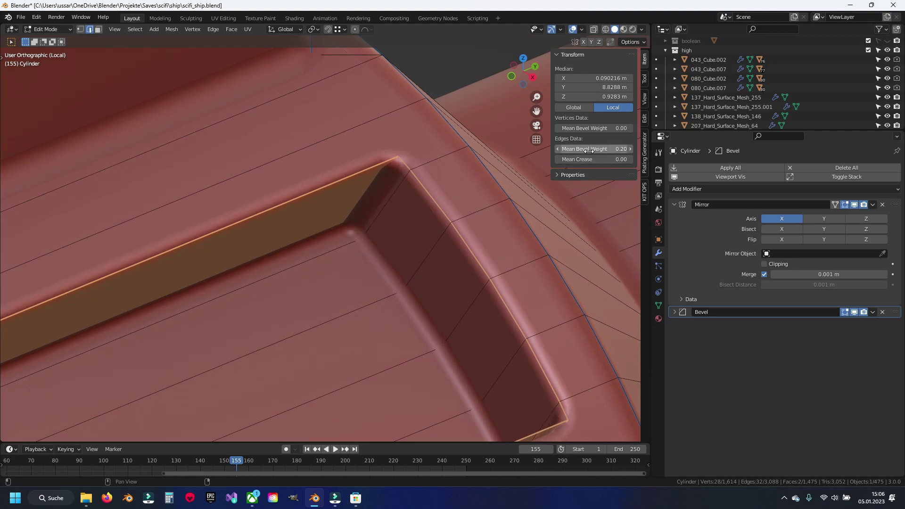
scroll(319, 248, "down", 3)
scroll(307, 250, "down", 5)
scroll(299, 259, "down", 2)
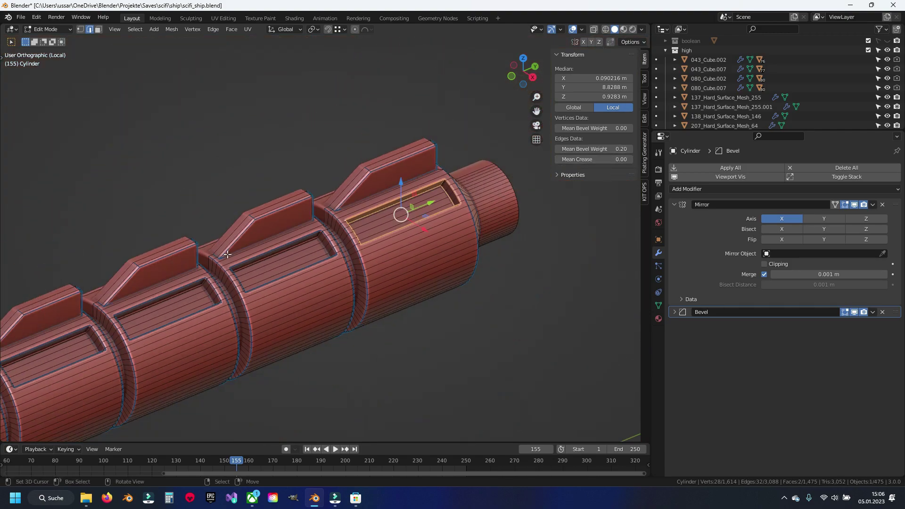
scroll(220, 253, "up", 6)
scroll(264, 250, "up", 2)
left_click(275, 249, "alt")
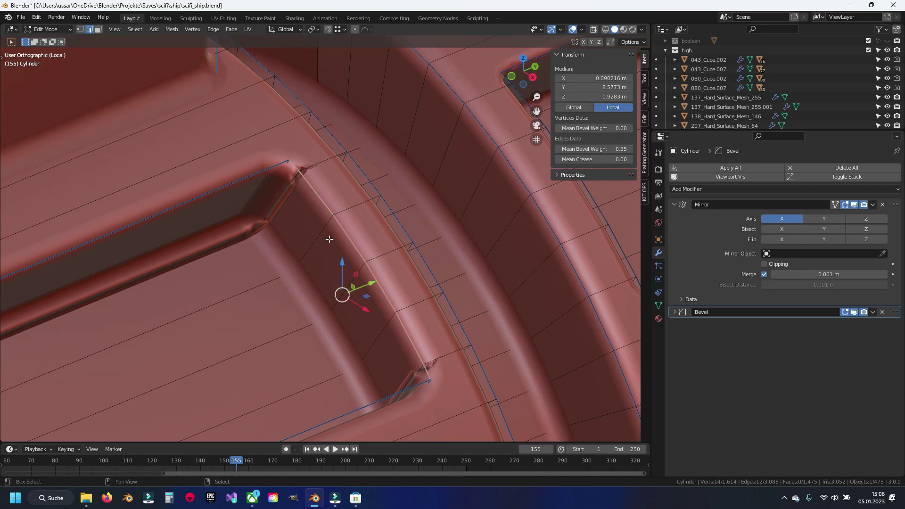
Step: Hide the bevel and begin selecting the recessed slot's corner edges in X-ray
left_click(854, 312)
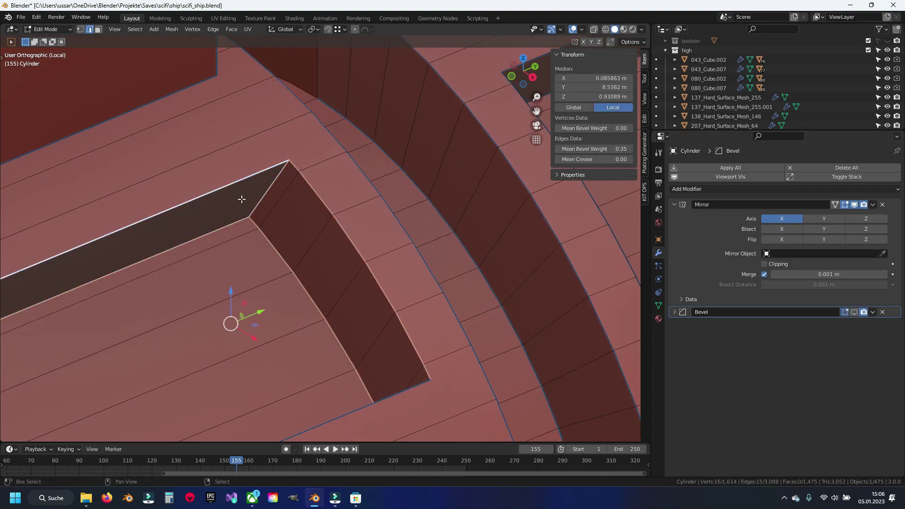
scroll(388, 256, "down", 3)
key("alt+z")
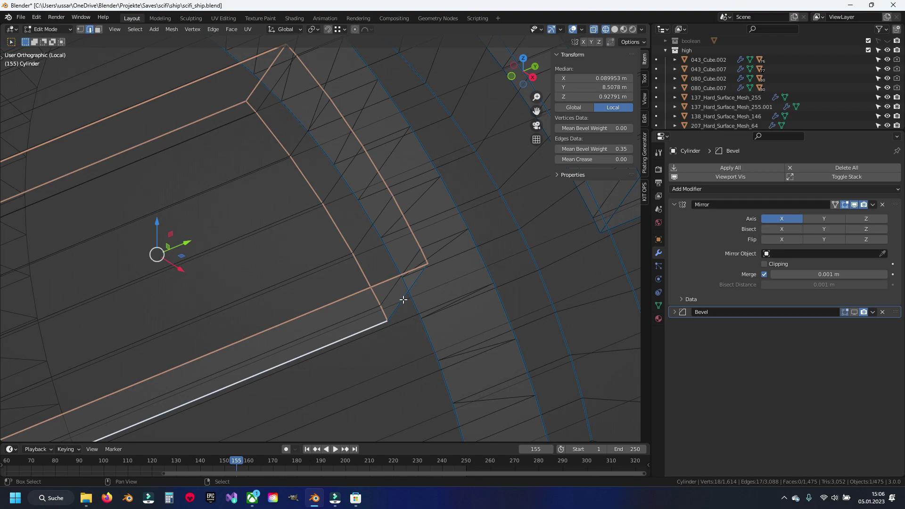
left_click(404, 299, "shift")
scroll(169, 313, "down", 4)
scroll(169, 312, "up", 5)
scroll(314, 277, "up", 1)
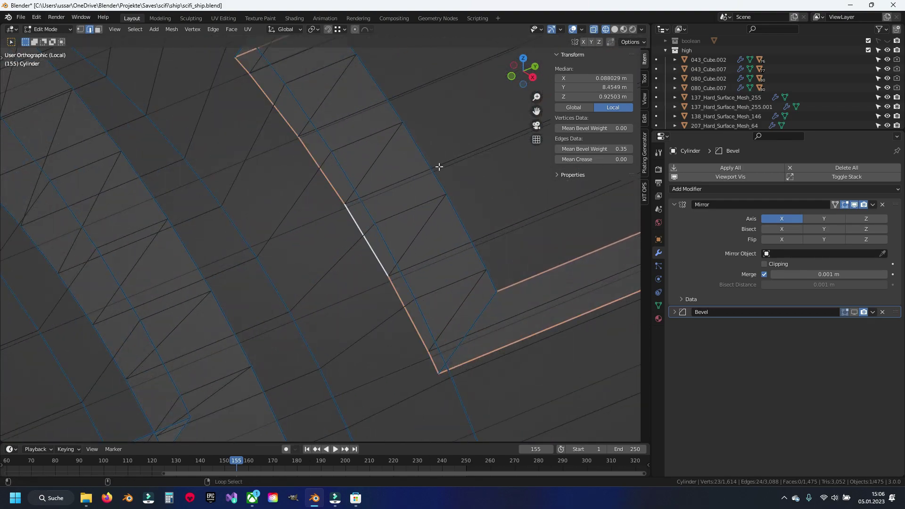
left_click(477, 324, "alt+shift")
middle_click_drag(335, 131, 341, 207)
middle_click_drag(322, 157, 202, 281)
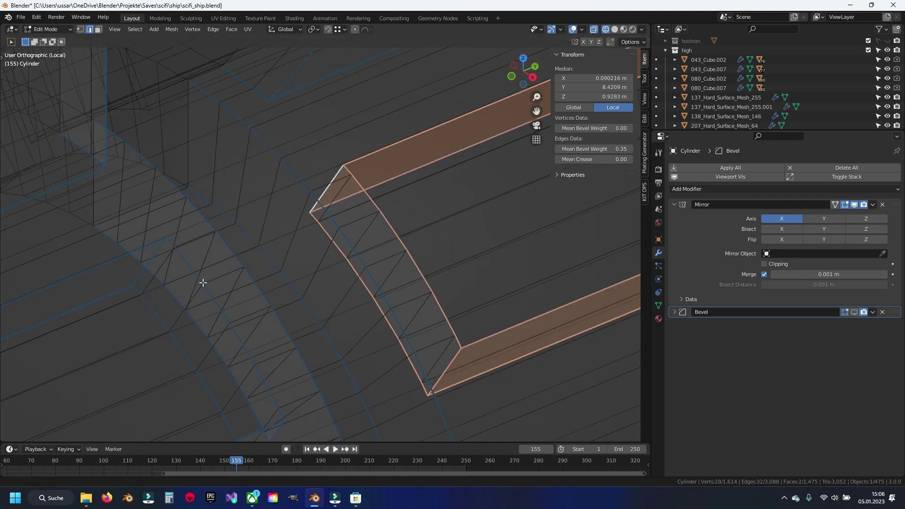
scroll(327, 219, "up", 3)
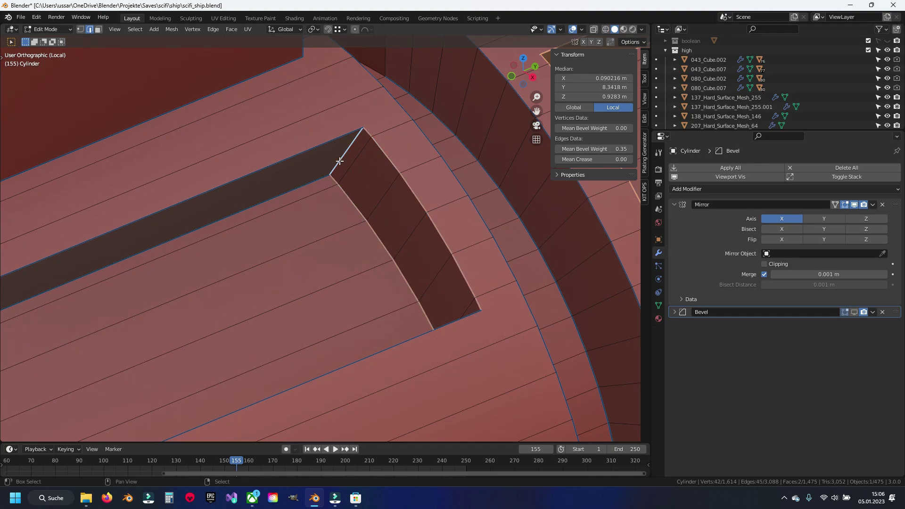
middle_click_drag(303, 202, 278, 117, "shift")
Step: Add the long lower boundary loop, another corner loop and more face strips
left_click(392, 249, "alt+shift")
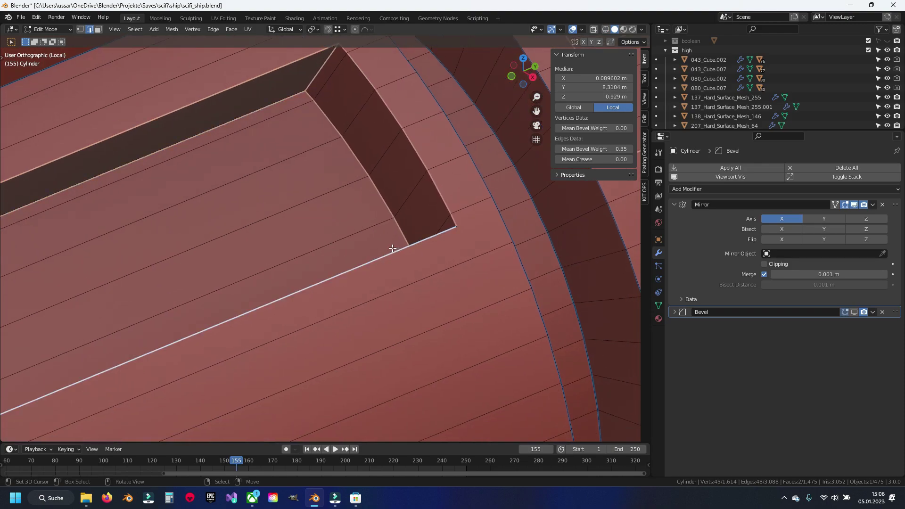
key("alt+z")
scroll(180, 299, "down", 3)
scroll(319, 259, "up", 4)
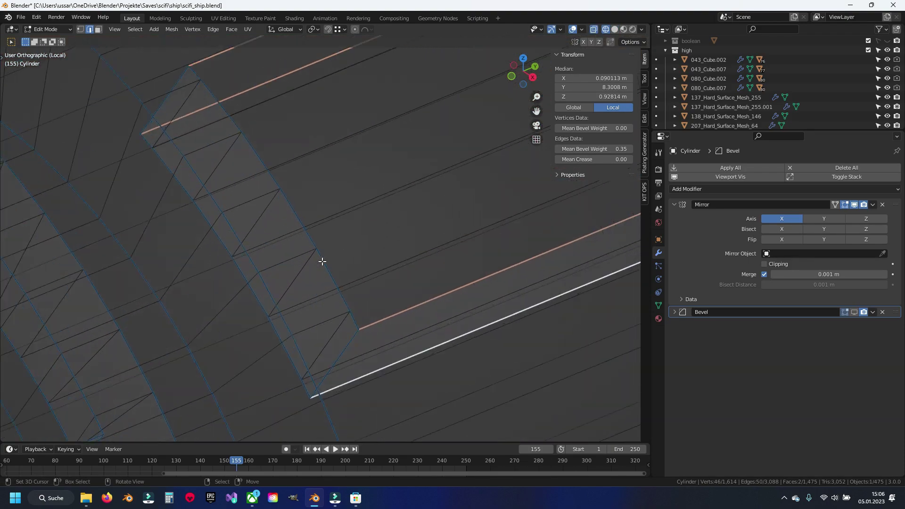
left_click(323, 265, "alt+shift")
left_click(339, 385, "shift")
left_click(139, 86, "shift")
mouse_move(139, 86)
middle_mouse_down()
mouse_move(394, 160)
mouse_move(397, 190)
middle_mouse_up()
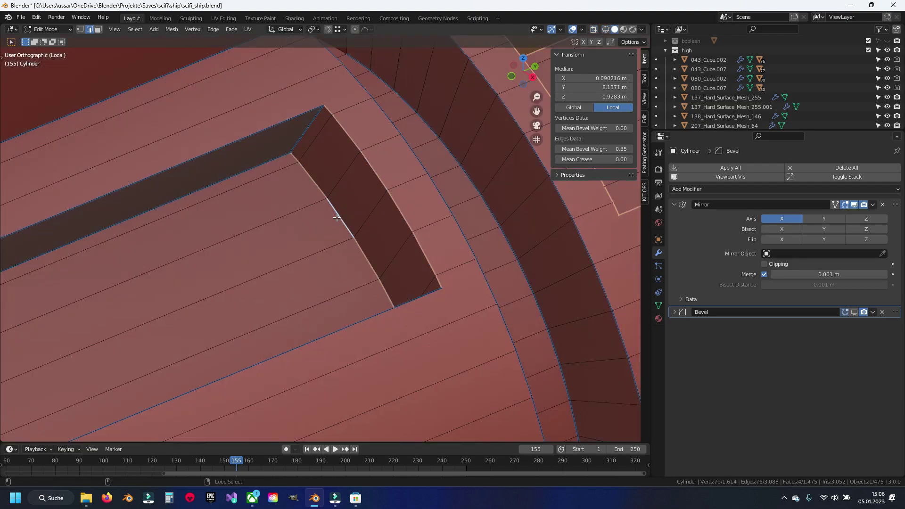
key("alt+z")
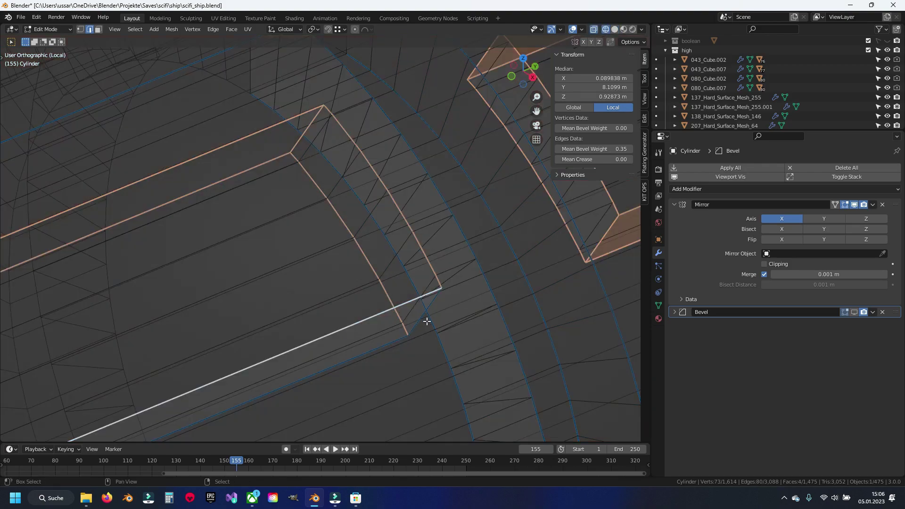
scroll(372, 349, "down", 3)
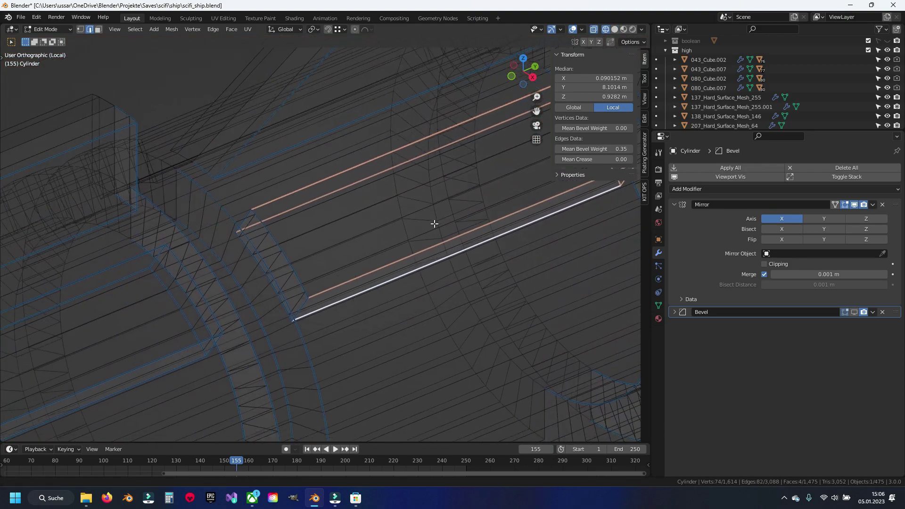
scroll(317, 218, "up", 3)
Step: Add the long and corner face strips plus both edge loops of the dark strip
left_click(340, 202, "alt+shift")
left_click(379, 307, "alt+shift")
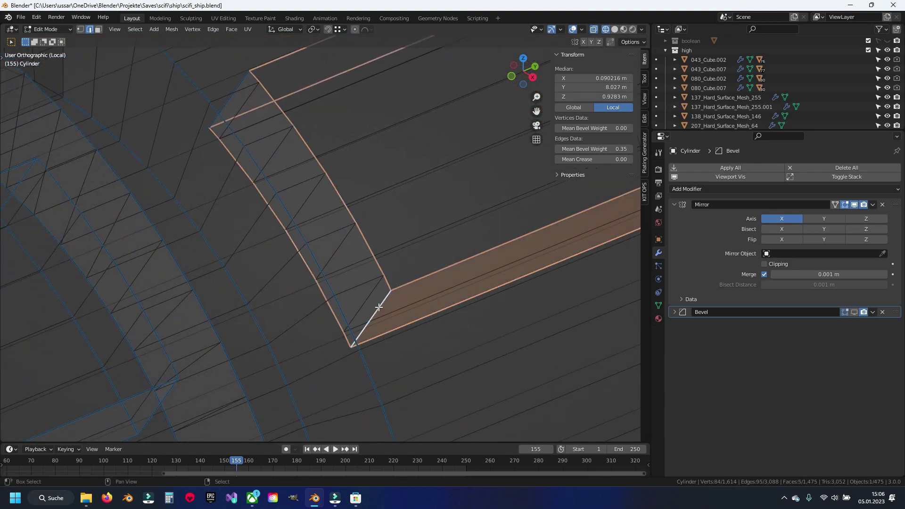
scroll(233, 94, "down", 1)
mouse_move(232, 93)
middle_mouse_down("shift")
mouse_move(368, 121)
mouse_move(278, 255)
middle_mouse_up("shift")
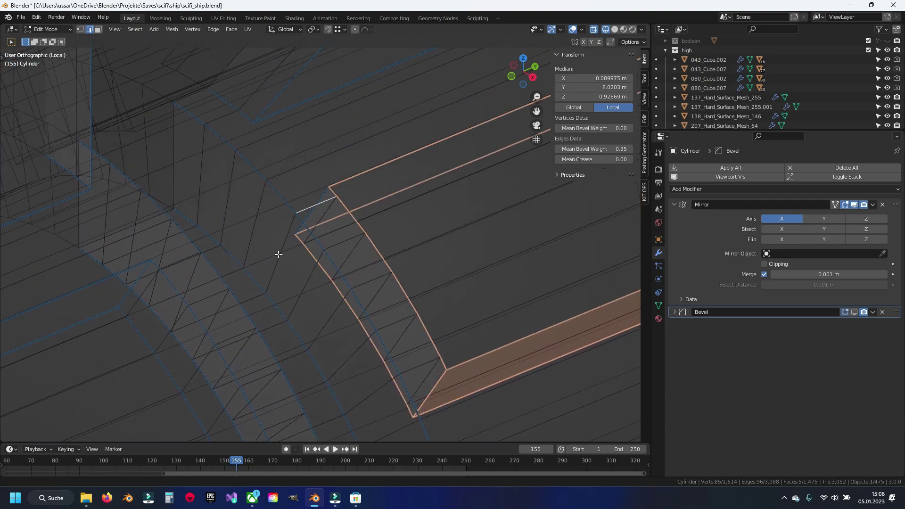
left_click(309, 207, "alt+shift")
key("r")
key("Escape")
key("shift+z")
left_click(334, 210, "alt+shift")
left_click(296, 215, "alt+shift")
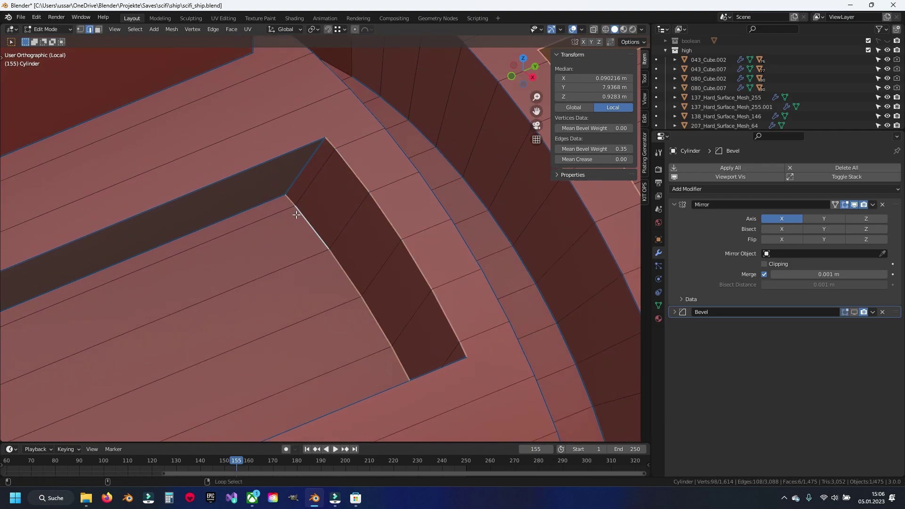
left_click(264, 172, "alt")
Step: Add the remaining short corner edges in see-through mode, then restore opaque shading
key("KP_Decimal")
left_click(379, 303, "alt+shift")
key("alt+z")
left_click(414, 293, "shift")
left_click(370, 332, "shift")
scroll(360, 329, "down", 2)
key("alt+z")
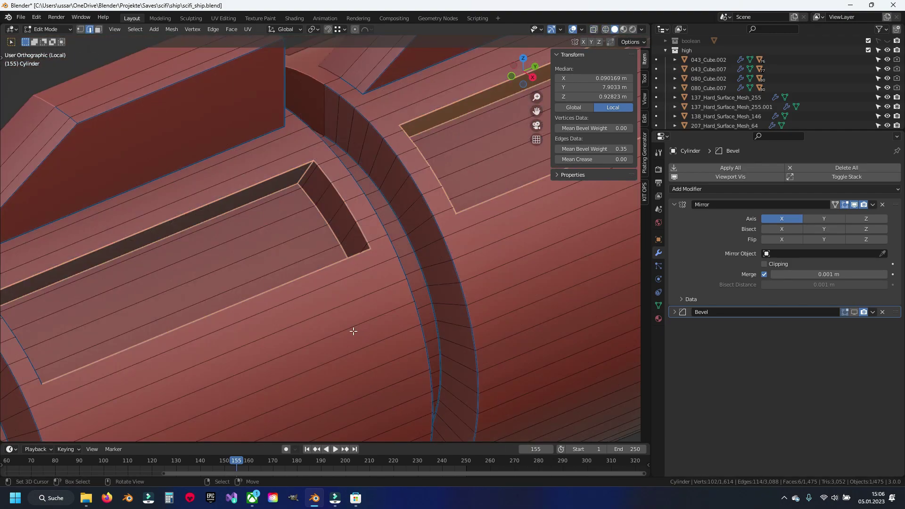
Step: Add the slot's lower, left-side and corner edge loops to the selection, toggling X-ray
middle_click_drag(359, 330, 459, 198)
scroll(460, 198, "up", 4)
left_click(325, 236, "alt+shift")
key("alt+z")
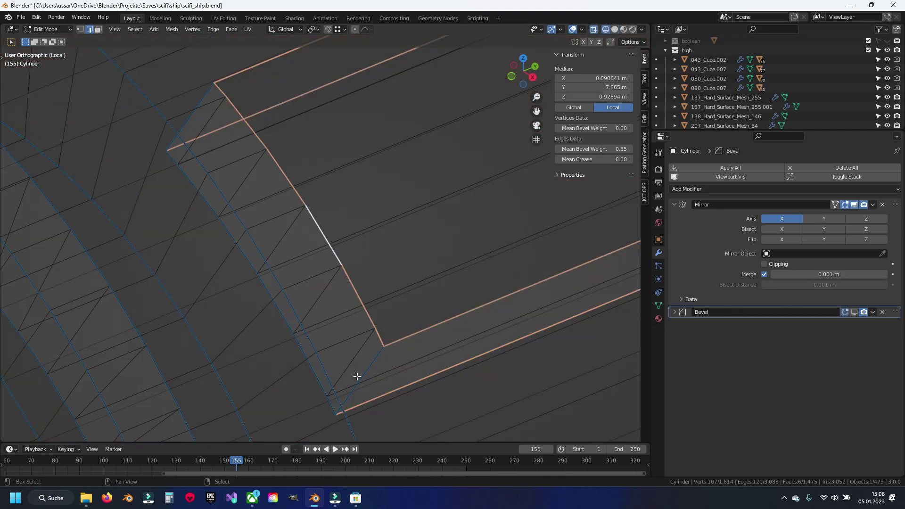
left_click(369, 372, "alt+shift")
left_click(315, 378, "alt+shift")
left_click(189, 113, "shift")
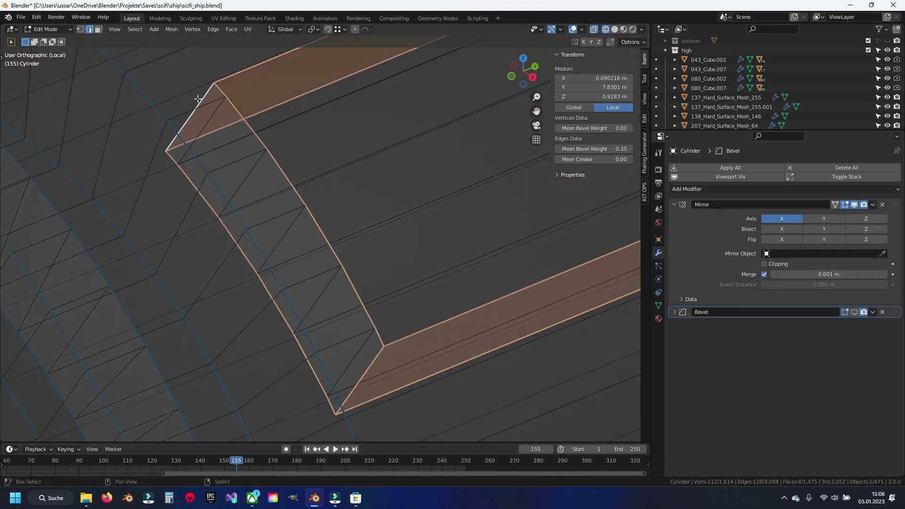
middle_click_drag(189, 112, 334, 189)
key("alt+z")
left_click(271, 145, "alt+shift")
left_click(389, 341, "alt+shift")
key("alt+z")
key("alt+z")
mouse_move(385, 380)
middle_mouse_down()
mouse_move(374, 369)
mouse_move(424, 176)
mouse_move(249, 303)
middle_mouse_up()
left_click(231, 296, "alt+shift")
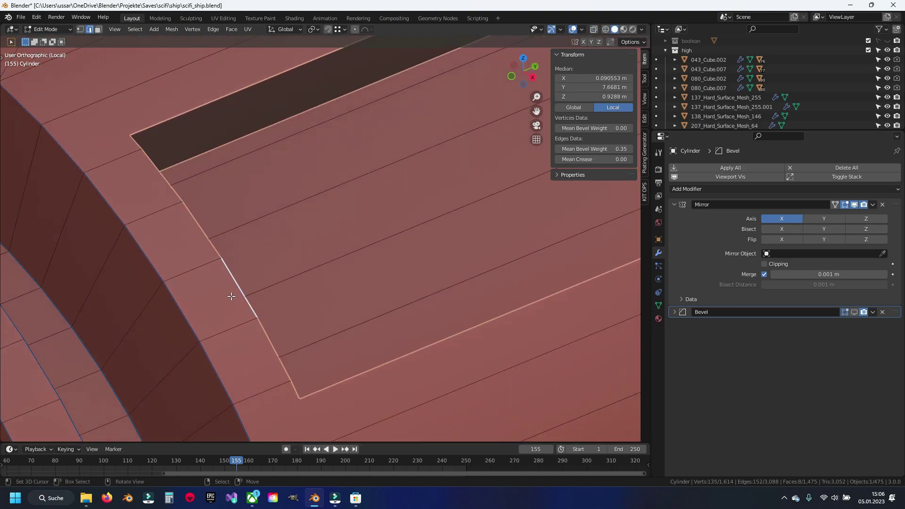
key("alt+z")
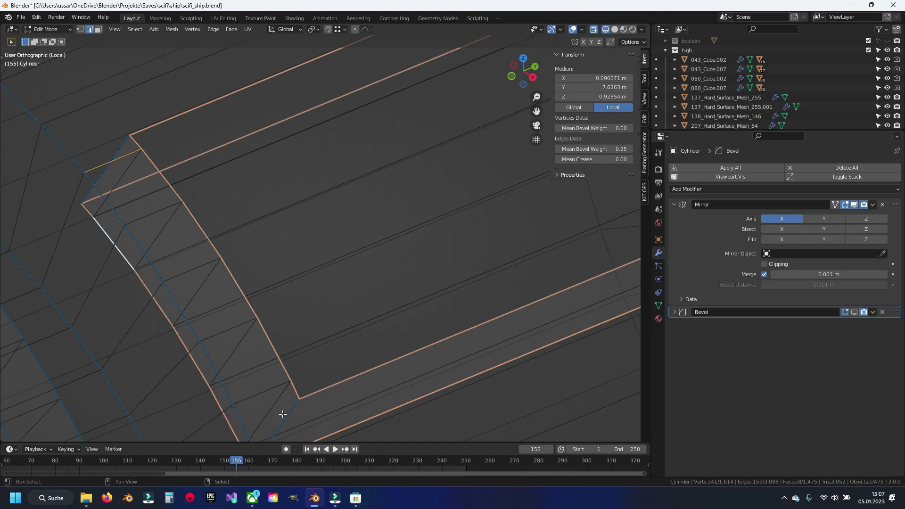
left_click(283, 414, "shift")
Step: Add the slot's lower long edges and remaining corner edges to the selection
mouse_move(100, 165)
middle_mouse_down()
mouse_move(164, 198)
mouse_move(329, 226)
mouse_move(338, 241)
mouse_move(300, 205)
middle_mouse_up()
key("alt+z")
left_click(300, 205, "shift")
left_click(308, 174, "shift")
left_click(417, 360, "shift")
key("alt+z")
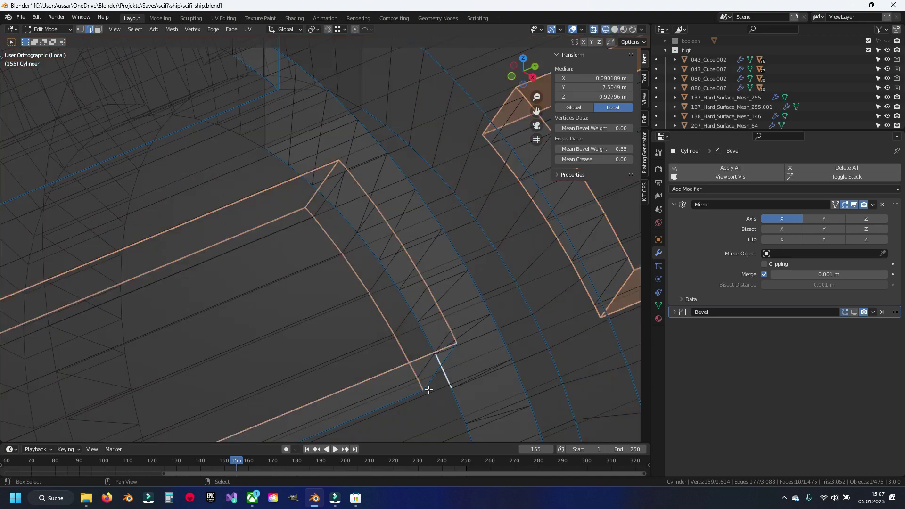
scroll(198, 333, "down", 3)
scroll(306, 273, "up", 5)
left_click(249, 323, "alt+shift")
middle_click_drag(249, 323, 315, 326)
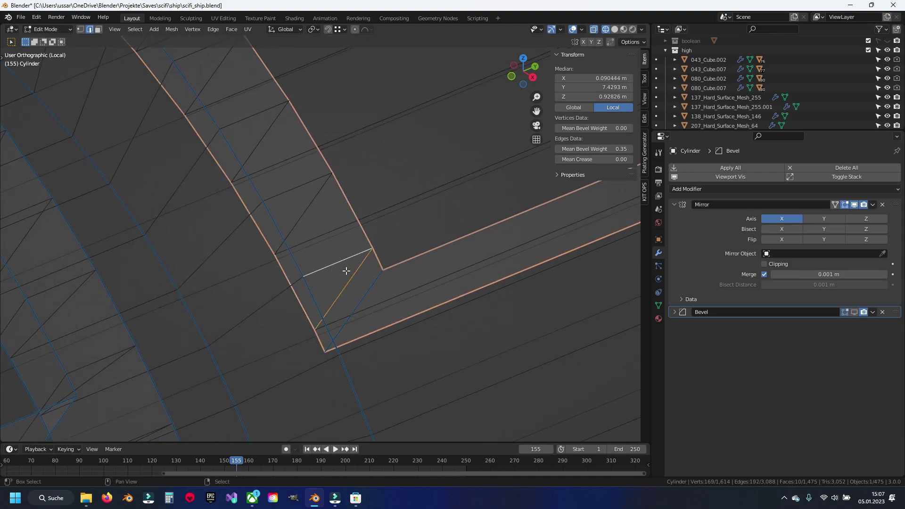
mouse_move(355, 290)
middle_mouse_down()
mouse_move(418, 327)
mouse_move(369, 251)
mouse_move(380, 267)
middle_mouse_up()
left_click(372, 247, "shift")
key("alt+z")
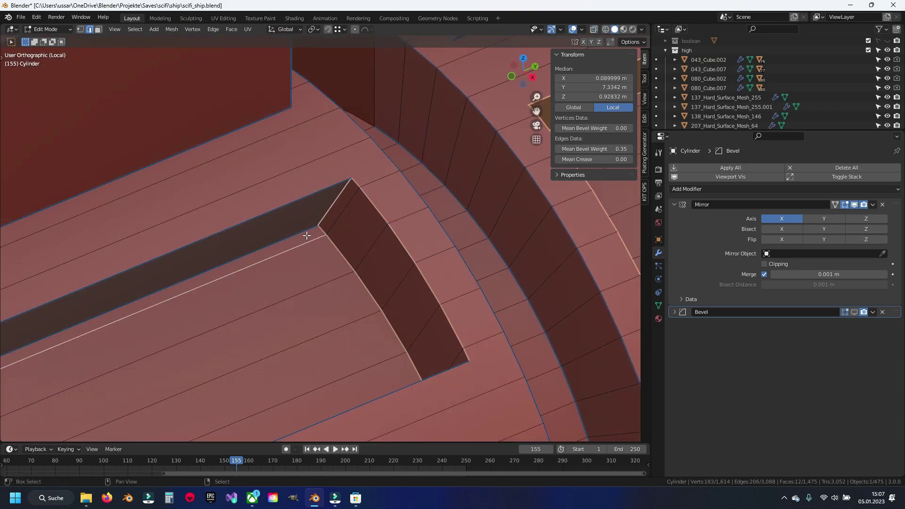
key("alt+z")
mouse_move(392, 313)
middle_mouse_down()
mouse_move(408, 333)
mouse_move(423, 237)
middle_mouse_up()
left_click(345, 307, "shift")
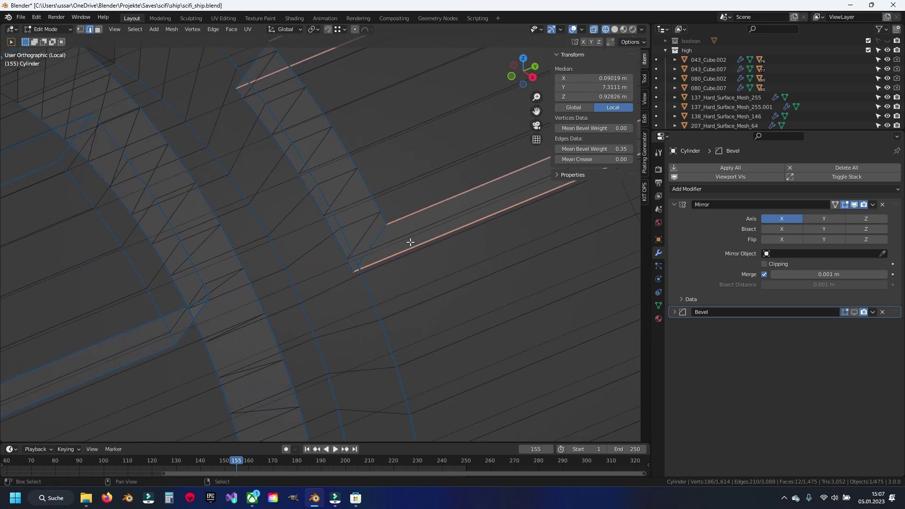
Step: Fill two faces between the selected edges along the slot strip
key("f")
middle_click_drag(355, 117, 366, 212, "shift")
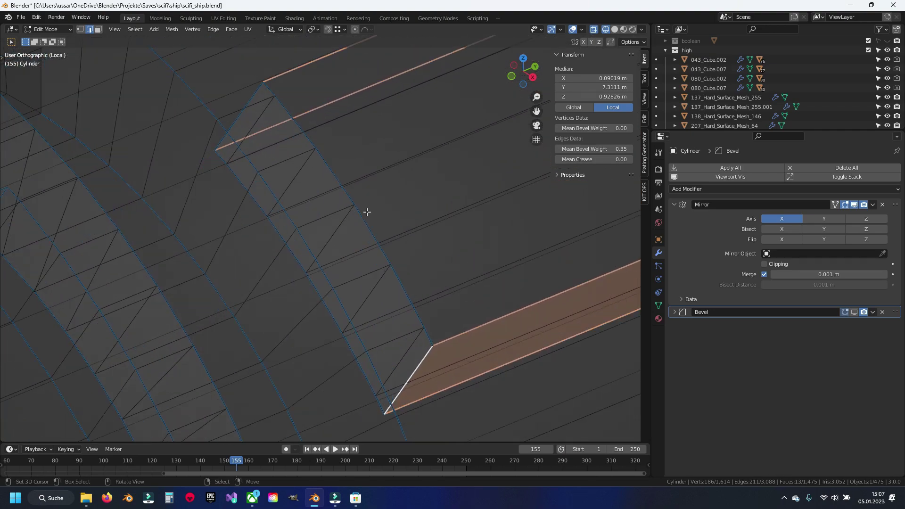
left_click(385, 228, "alt+shift")
key("f")
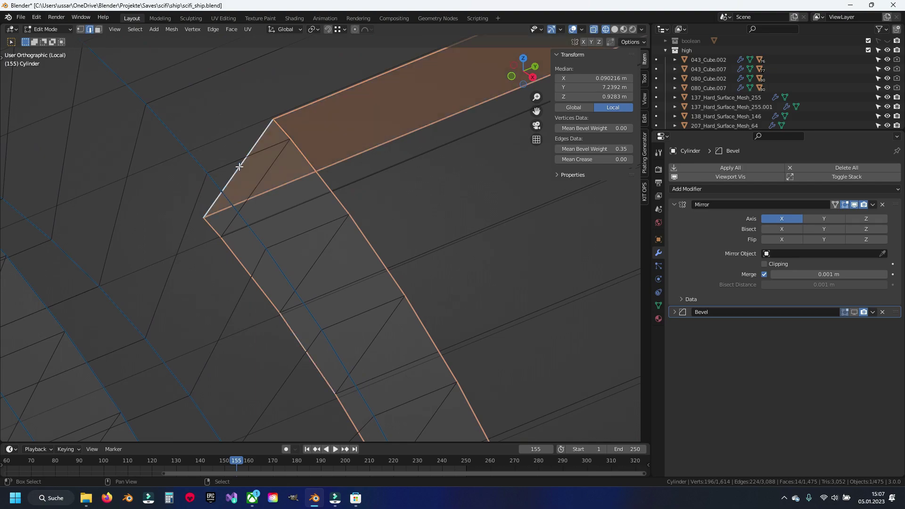
scroll(229, 246, "down", 3)
key("shift+z")
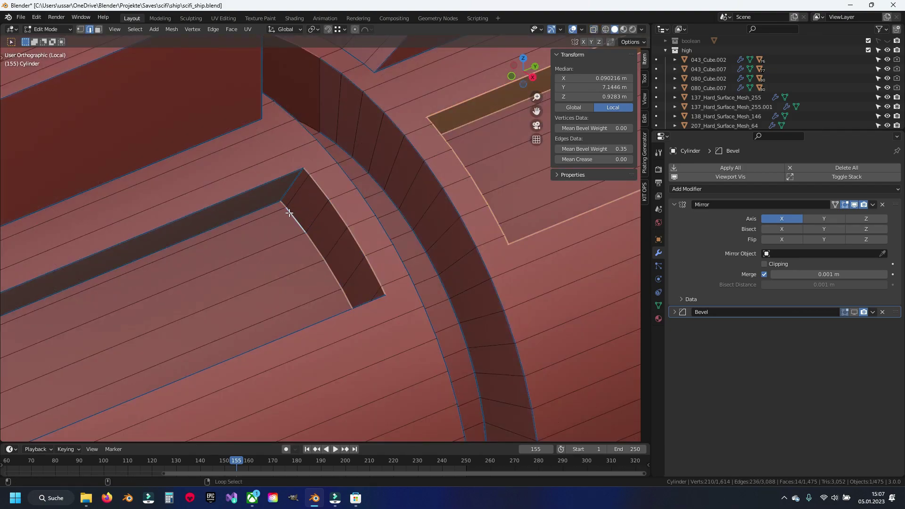
Step: Extrude the slot-end edge and fill faces to close the mirrored corner gap
left_click(283, 184, "shift")
key("shift+z")
scroll(344, 264, "up", 3)
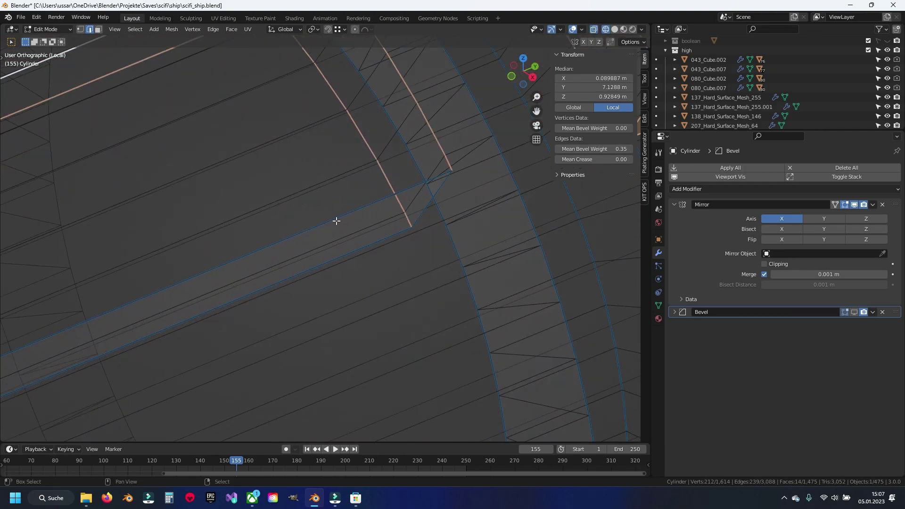
key("e")
scroll(416, 216, "down", 3)
middle_click_drag(115, 260, 303, 285, "shift")
scroll(291, 249, "up", 3)
key("f")
middle_click_drag(267, 349, 247, 246)
key("f")
key("shift+z")
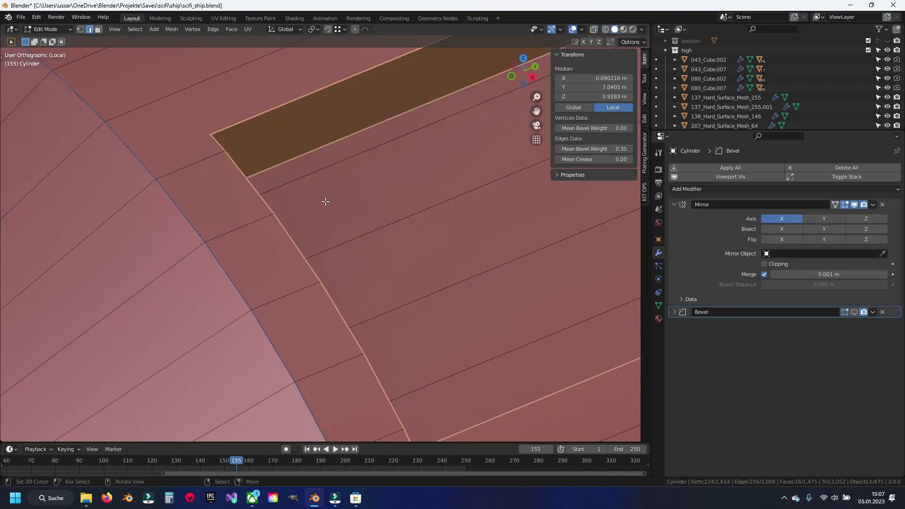
Step: Show the Bevel modifier in the viewport, set mean bevel weight 0.2, and exit Edit Mode
middle_click_drag(503, 234, 561, 227)
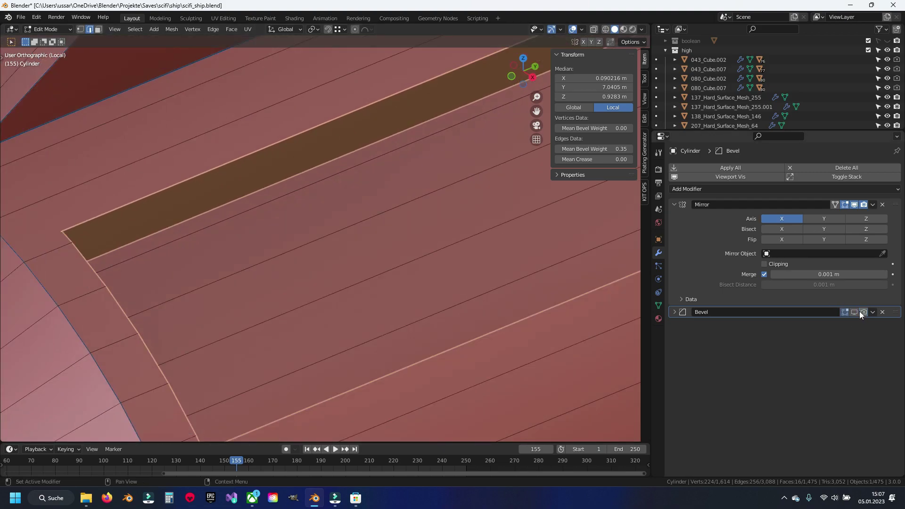
left_click(865, 312)
left_click(854, 312)
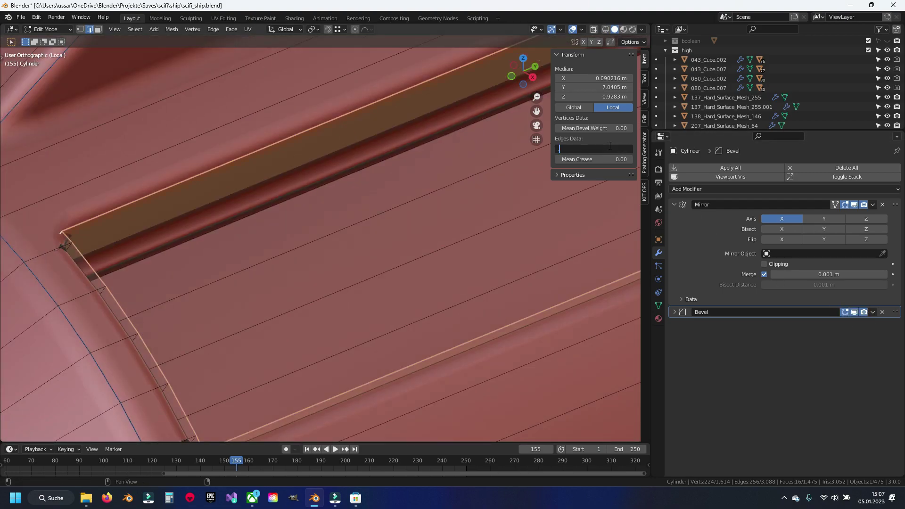
type("0.2")
key("Return")
scroll(162, 249, "down", 4)
scroll(163, 249, "down", 4)
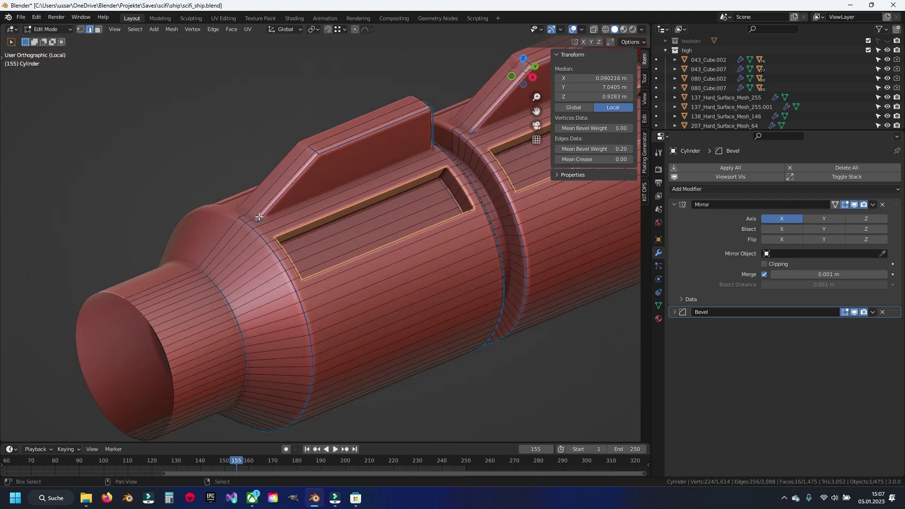
scroll(162, 249, "down", 3)
scroll(340, 243, "down", 2)
key("Tab")
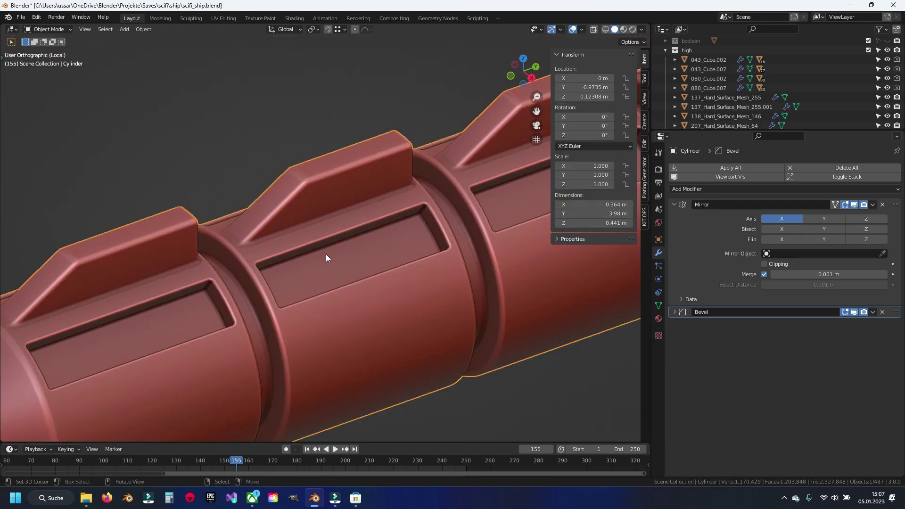
Step: Re-enter Edit Mode on the Cylinder and clear the previous edge selection
scroll(154, 299, "up", 2)
scroll(135, 292, "up", 5)
scroll(301, 281, "down", 3)
key("Tab")
key("alt+a")
Step: Select the fin's edge loop and bottom edge loop, hiding the bevel display while editing
left_click(254, 290, "alt")
key("alt+z")
key("alt+z")
mouse_move(254, 291)
middle_mouse_down("shift")
mouse_move(169, 325)
mouse_move(398, 250)
middle_mouse_up("shift")
key("alt+z")
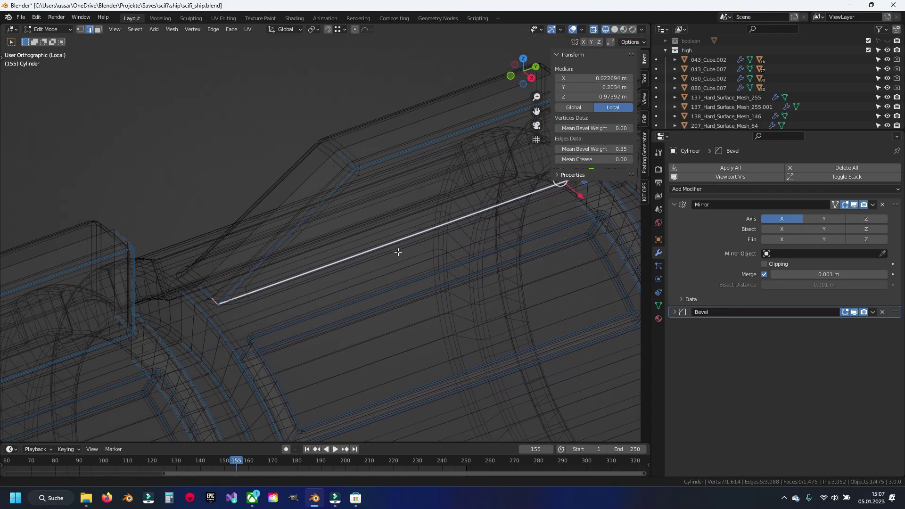
key("alt+z")
left_click(854, 311)
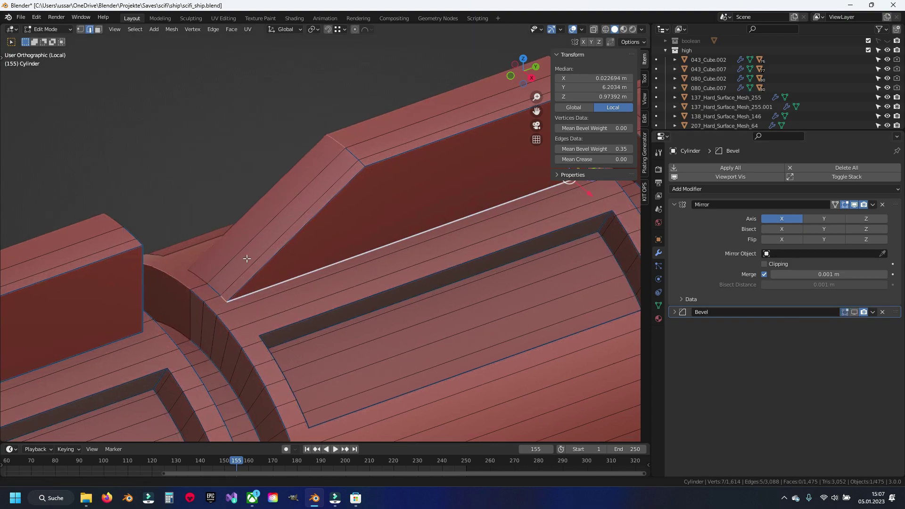
scroll(214, 292, "up", 3)
scroll(202, 289, "down", 4)
middle_click_drag(129, 273, 229, 297, "shift")
left_click(228, 298, "alt+shift")
mouse_move(23, 355)
middle_mouse_down()
mouse_move(303, 282)
mouse_move(293, 307)
middle_mouse_up()
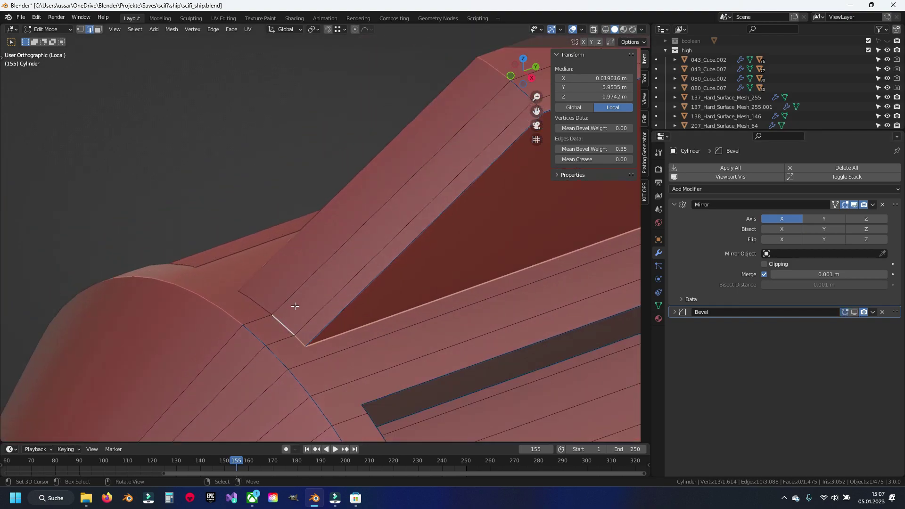
scroll(293, 307, "down", 4)
scroll(436, 227, "up", 2)
scroll(286, 271, "up", 4)
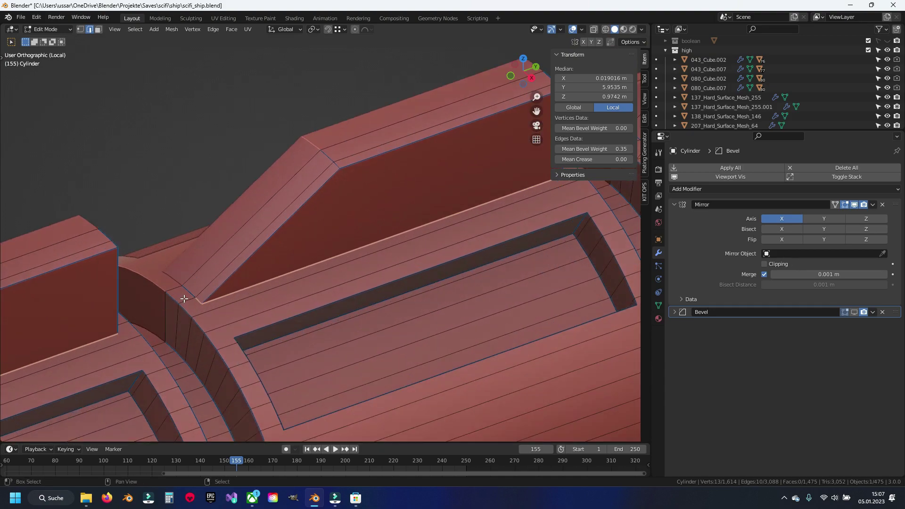
middle_click_drag(191, 293, 274, 287, "shift")
scroll(274, 288, "up", 2)
scroll(397, 255, "down", 5)
scroll(283, 236, "up", 4)
middle_click_drag(283, 235, 302, 234, "shift")
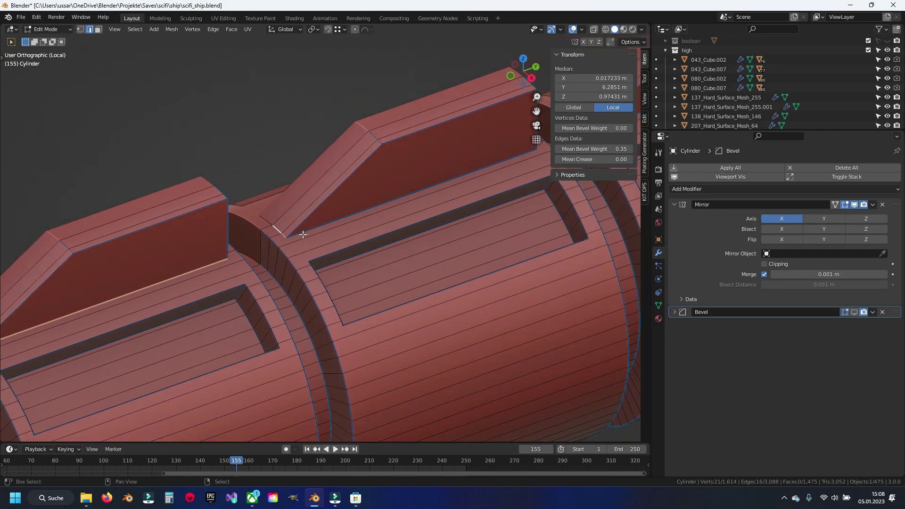
scroll(441, 193, "up", 2)
scroll(312, 291, "up", 2)
Step: Add the fin's base edges, lower edge and end loop to the selection
left_click(312, 291, "alt+shift")
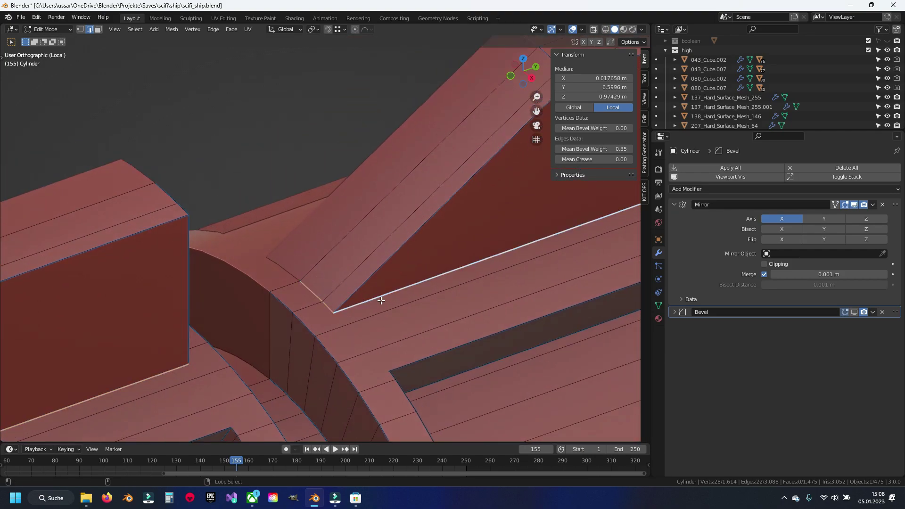
scroll(381, 300, "down", 5)
scroll(302, 261, "up", 6)
left_click(238, 296, "alt+shift")
scroll(238, 296, "down", 3)
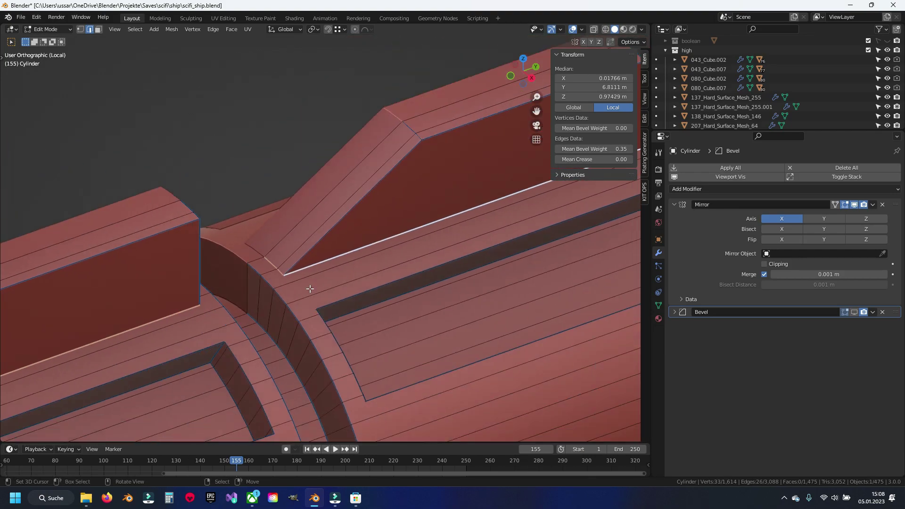
scroll(189, 330, "down", 2)
scroll(97, 374, "up", 6)
left_click(134, 382, "alt+shift")
scroll(134, 382, "down", 4)
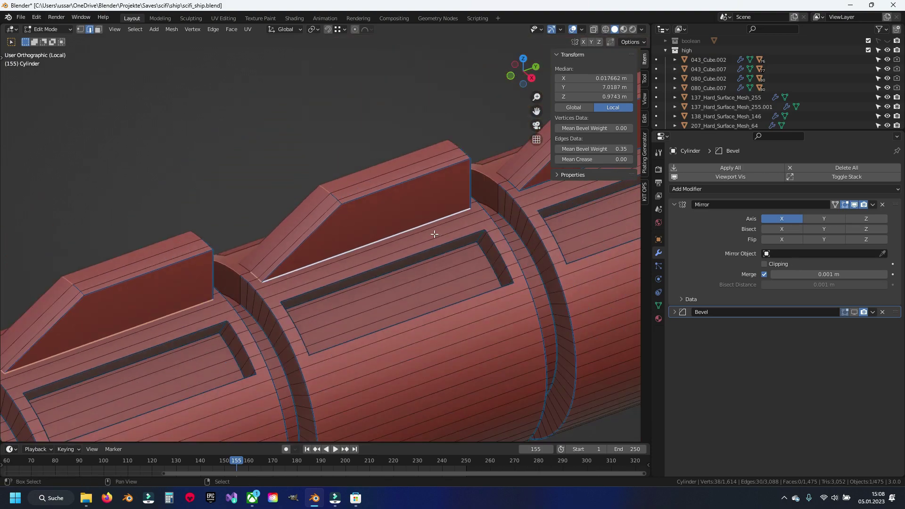
scroll(216, 319, "up", 4)
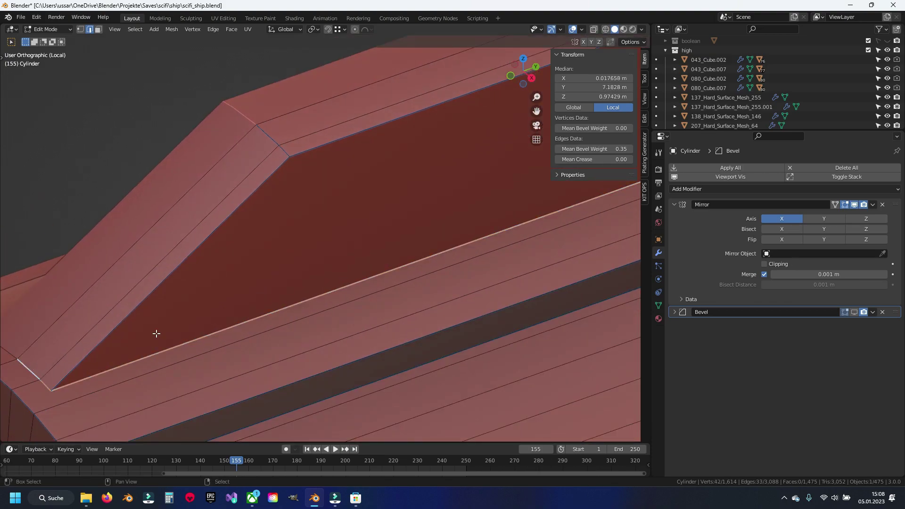
scroll(156, 333, "down", 4)
middle_click_drag(157, 334, 277, 273)
scroll(277, 273, "up", 2)
scroll(344, 330, "up", 4)
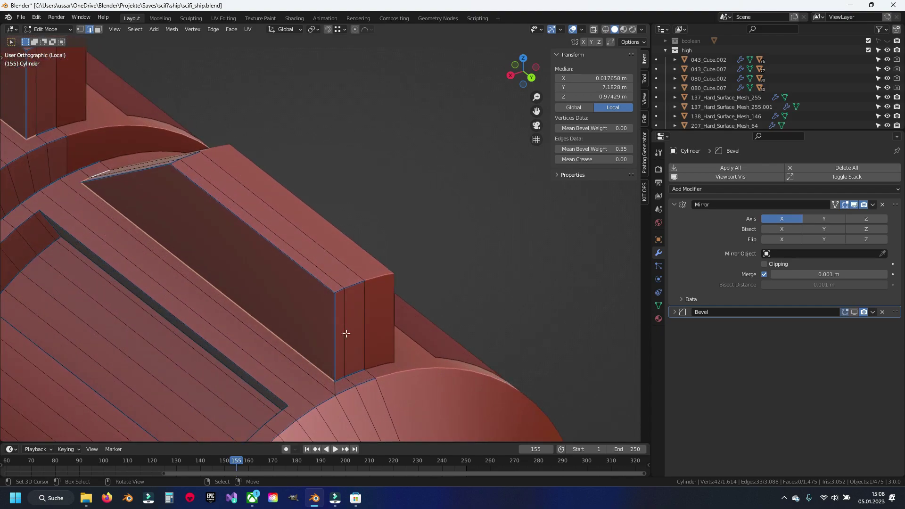
scroll(344, 331, "down", 3)
scroll(372, 335, "up", 2)
left_click(208, 249, "alt+shift")
scroll(121, 155, "up", 1)
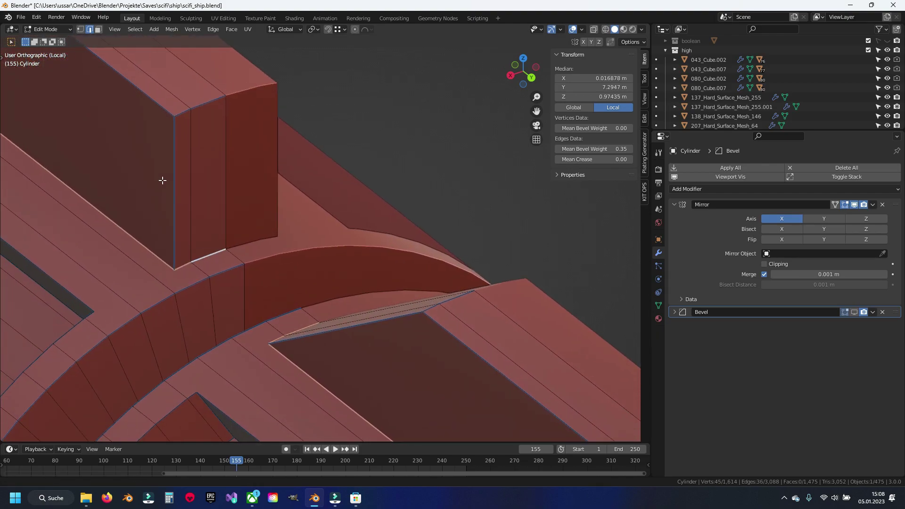
Step: Add the remaining fin edges and the box-base edge to the selection
middle_click_drag(122, 154, 250, 144, "shift")
left_click(331, 214, "shift")
scroll(332, 215, "up", 3)
scroll(424, 313, "down", 3)
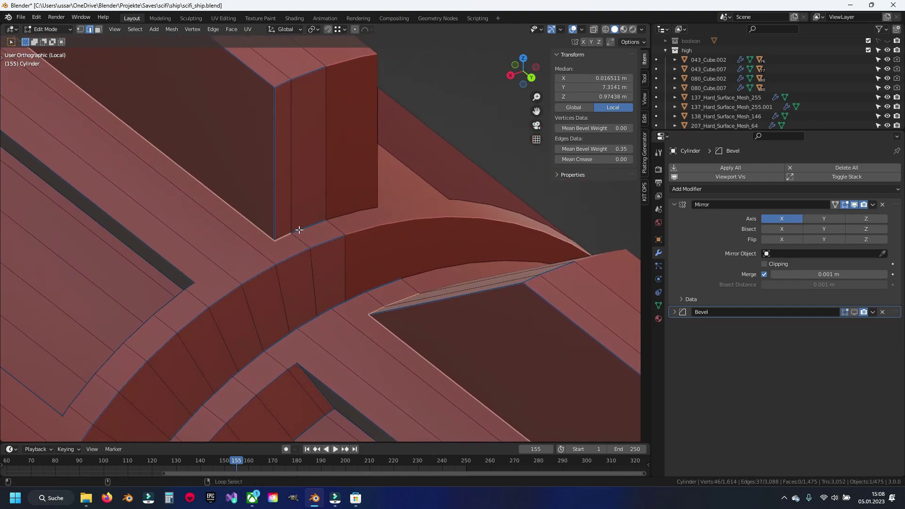
left_click(298, 232, "shift")
scroll(333, 312, "down", 2)
scroll(333, 313, "up", 2)
left_click(282, 201, "shift")
scroll(284, 270, "up", 2)
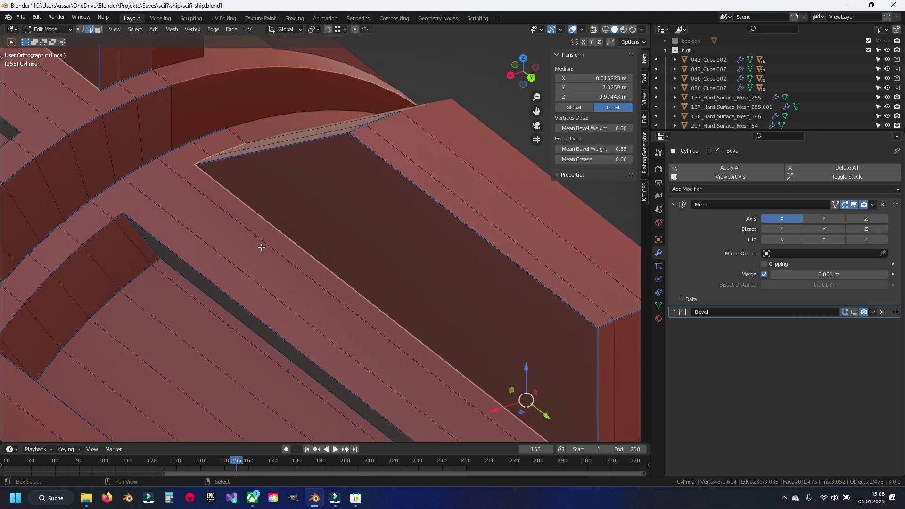
middle_click_drag(284, 270, 276, 239, "shift")
mouse_move(291, 269)
middle_mouse_down("shift")
mouse_move(366, 330)
mouse_move(316, 327)
middle_mouse_up("shift")
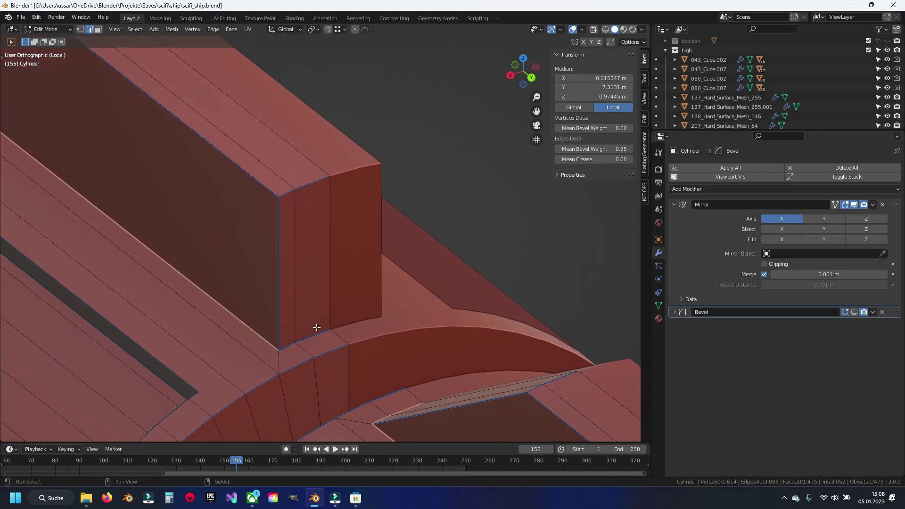
middle_click_drag(129, 216, 314, 297, "shift")
left_click(390, 323, "shift")
mouse_move(390, 323)
middle_mouse_down("shift")
mouse_move(359, 360)
mouse_move(405, 372)
middle_mouse_up("shift")
middle_click_drag(374, 327, 279, 304, "shift")
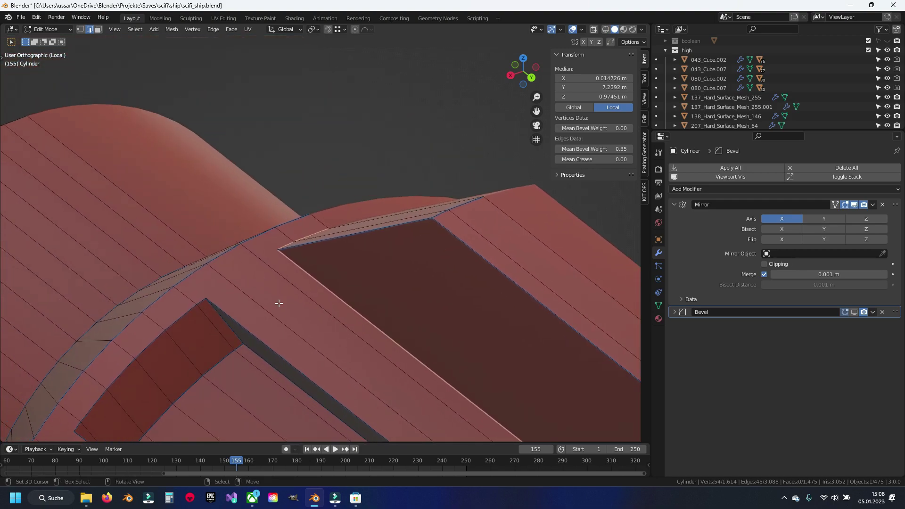
Step: Show the bevel in edit mode, set mean bevel weight 0.20, and return to Object Mode
left_click(853, 312)
left_click(598, 149)
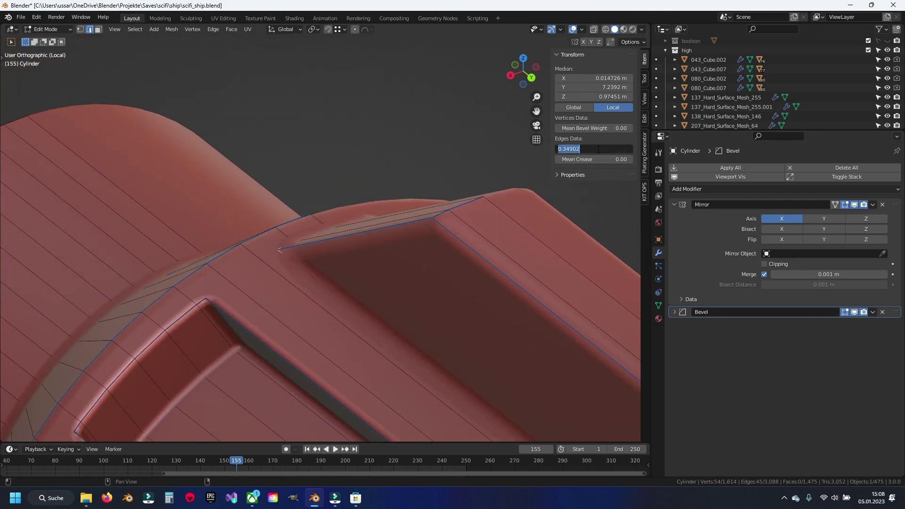
key("Return")
scroll(394, 306, "down", 8)
mouse_move(394, 307)
middle_mouse_down()
mouse_move(301, 293)
mouse_move(211, 321)
mouse_move(344, 247)
middle_mouse_up()
key("Tab")
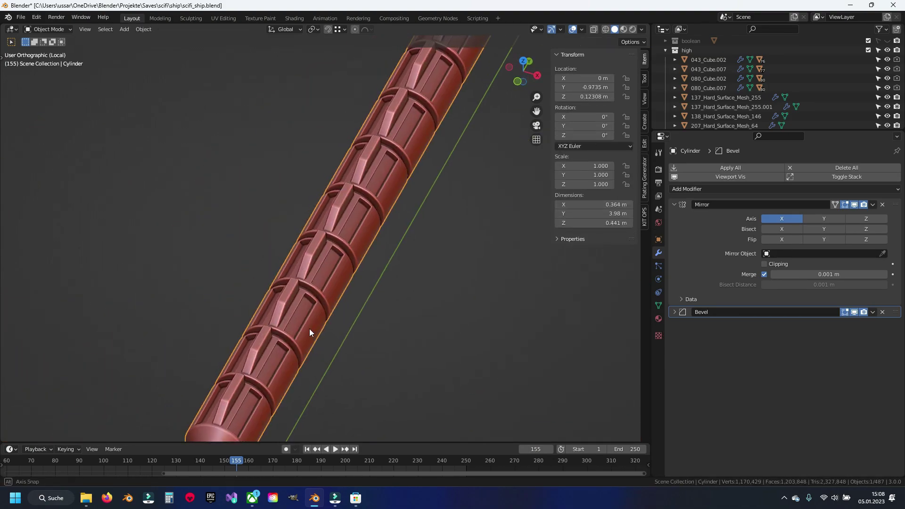
Step: Exit local view, delete the cylinder and save the file
middle_click_drag(310, 330, 296, 321)
key("ctrl+s")
scroll(370, 261, "up", 6)
scroll(365, 262, "down", 6)
mouse_move(310, 290)
middle_mouse_down()
mouse_move(380, 292)
mouse_move(318, 248)
mouse_move(302, 270)
middle_mouse_up()
key("KP_Divide")
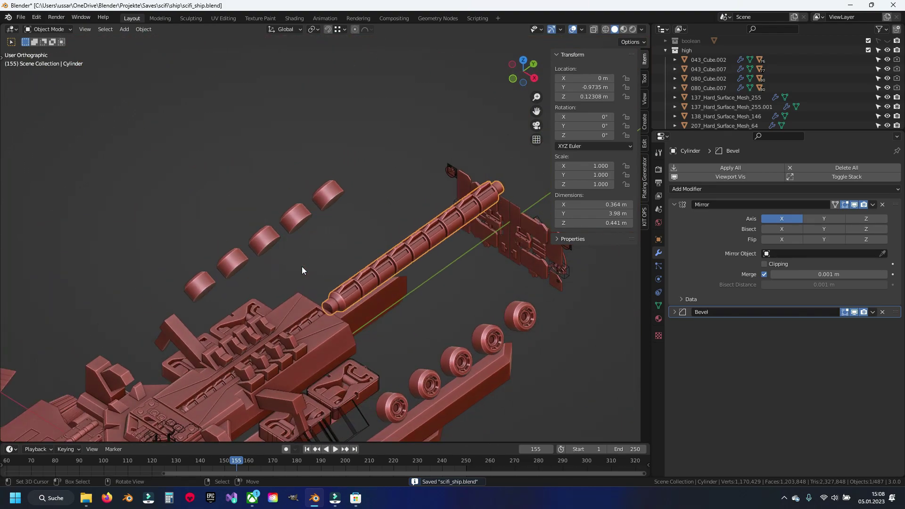
key("Delete")
key("ctrl+s")
Step: Select the octagonal ring plate Circle.007 and isolate it in local view
middle_click_drag(306, 301, 371, 220, "shift")
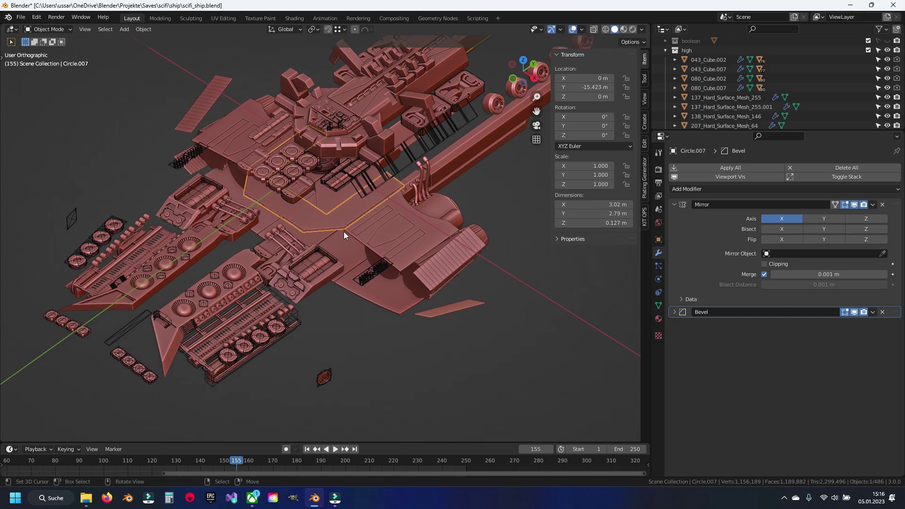
key("KP_Divide")
scroll(340, 237, "up", 2)
scroll(302, 264, "up", 2)
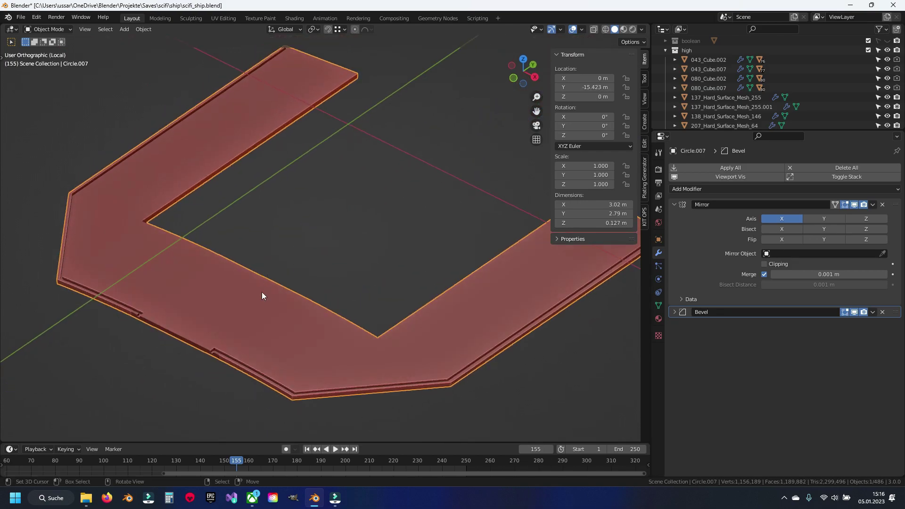
scroll(263, 296, "up", 2)
scroll(252, 255, "up", 2)
scroll(270, 241, "up", 2)
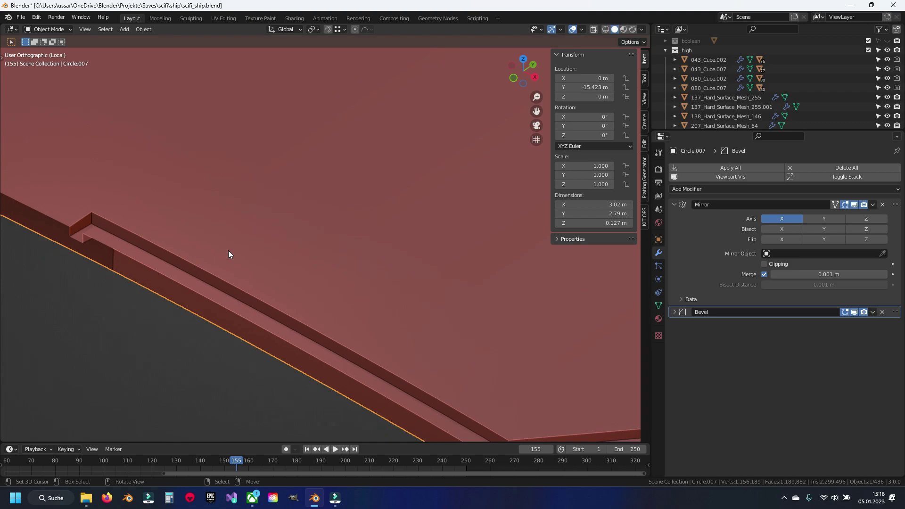
scroll(228, 250, "down", 4)
middle_click_drag(262, 257, 297, 216)
Step: Enter Edit Mode on Circle.007 and zoom in on the notch at its trim corner
key("Tab")
scroll(258, 252, "up", 2)
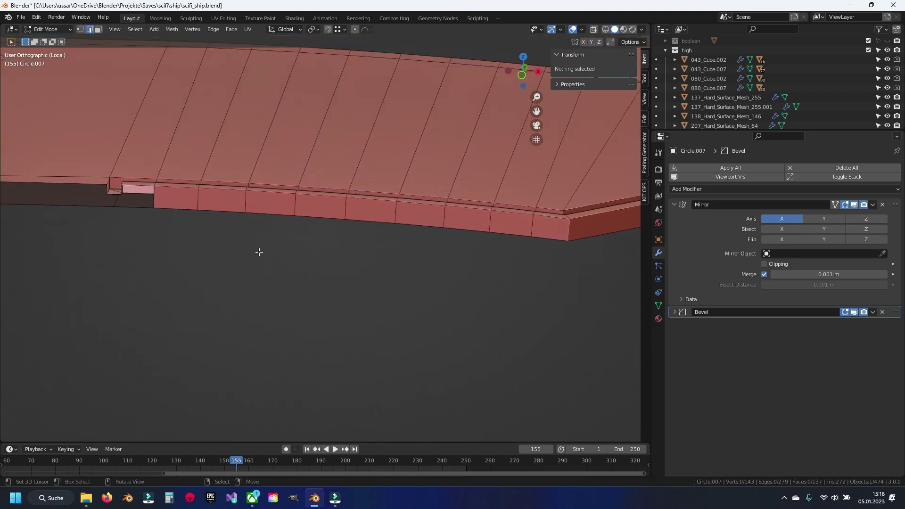
scroll(301, 274, "up", 1)
scroll(345, 295, "up", 1)
scroll(289, 303, "up", 1)
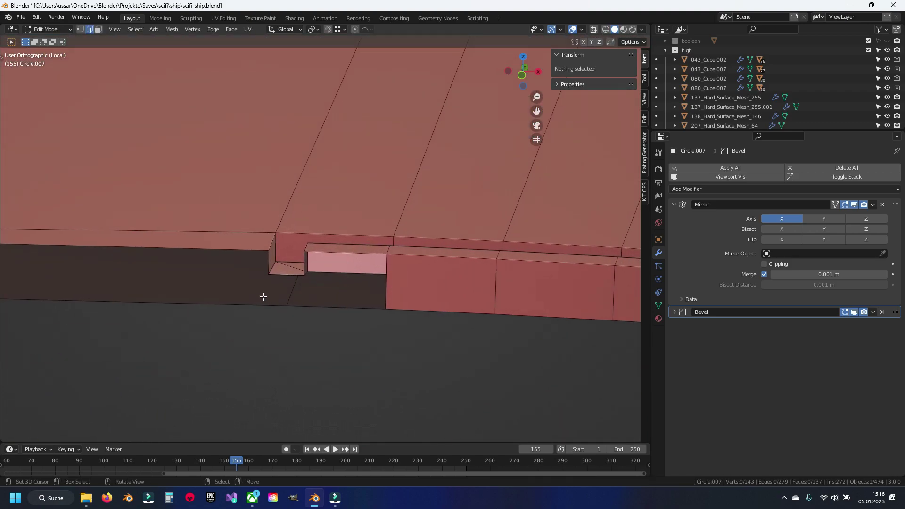
middle_click_drag(232, 301, 320, 293, "shift")
Step: Fill the open gaps around the ring plate's notch with new faces
key("ctrl+s")
left_click(329, 253)
key("f")
left_click(346, 282)
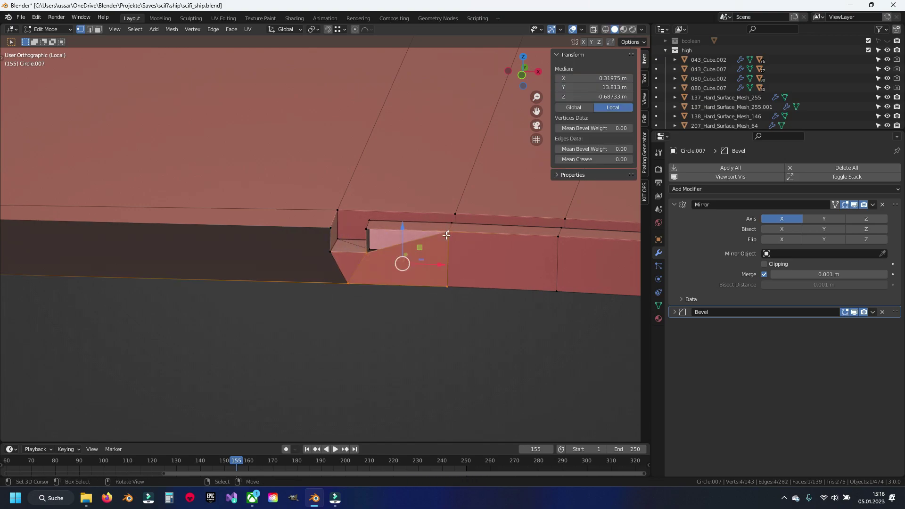
key("f")
left_click(345, 284)
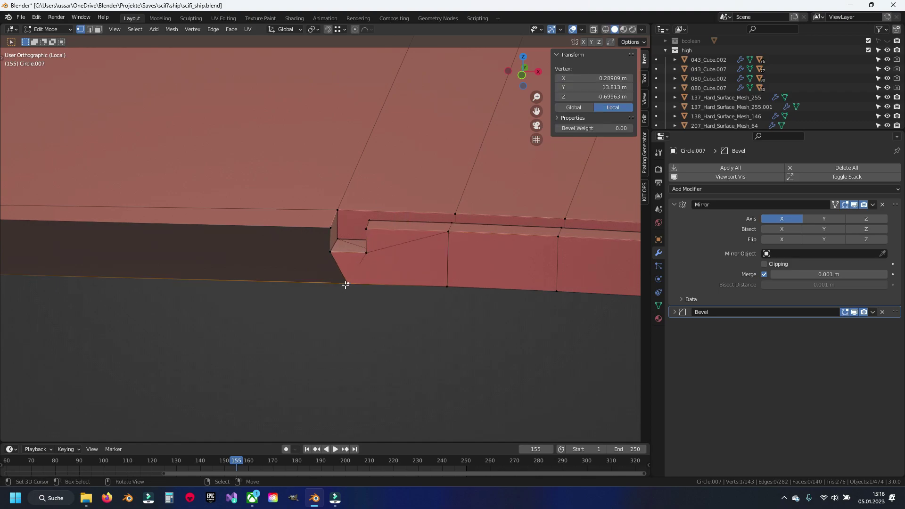
middle_click_drag(177, 281, 313, 291, "shift")
left_click(226, 252, "shift")
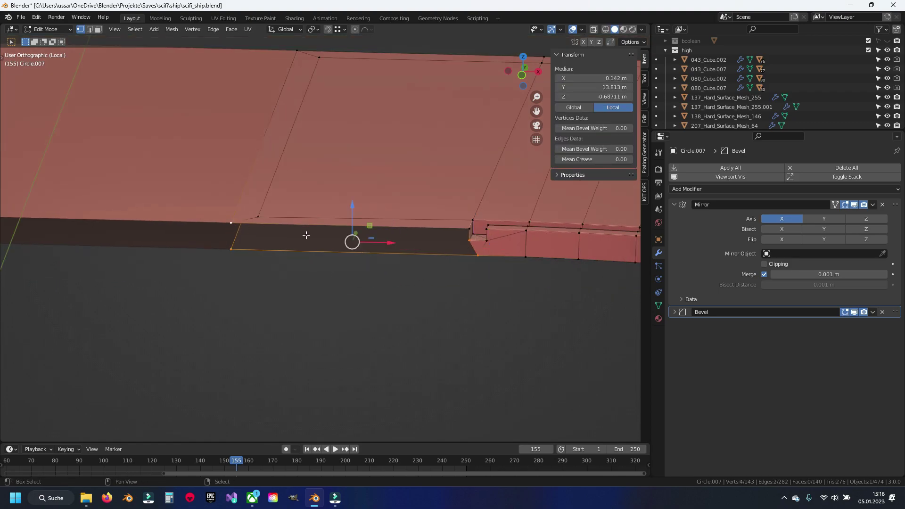
key("f")
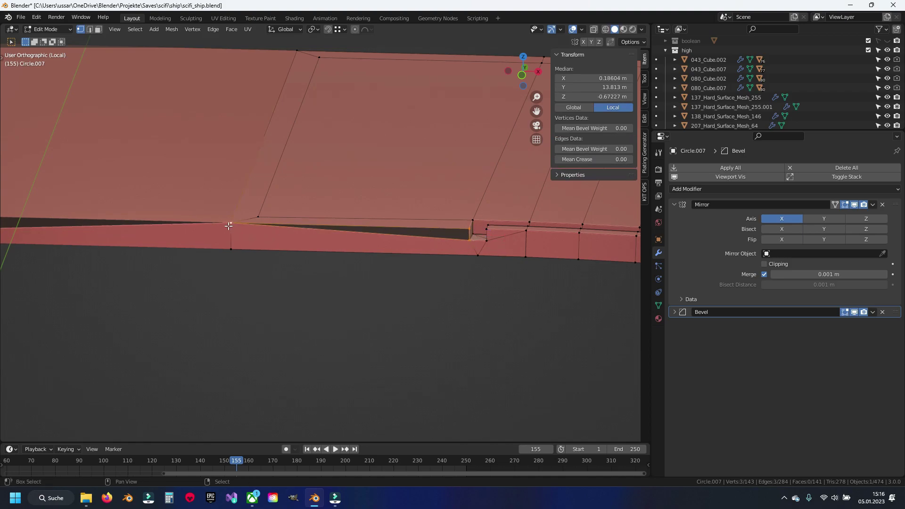
Step: Deselect everything, return to Object Mode and save scifi_ship.blend
key("alt+a")
scroll(325, 268, "down", 2, "ctrl")
scroll(330, 273, "down", 1, "ctrl")
scroll(324, 273, "down", 2)
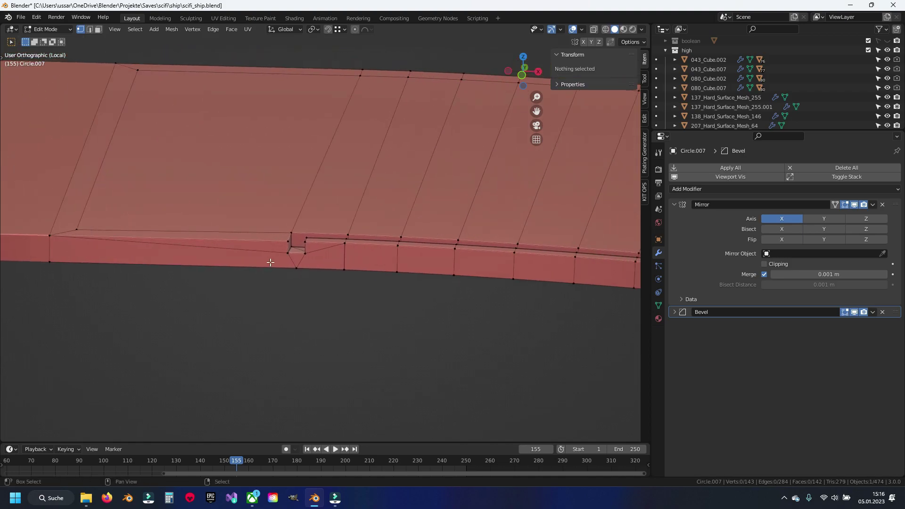
scroll(303, 262, "down", 2)
scroll(302, 262, "down", 2)
scroll(330, 249, "down", 2)
key("Tab")
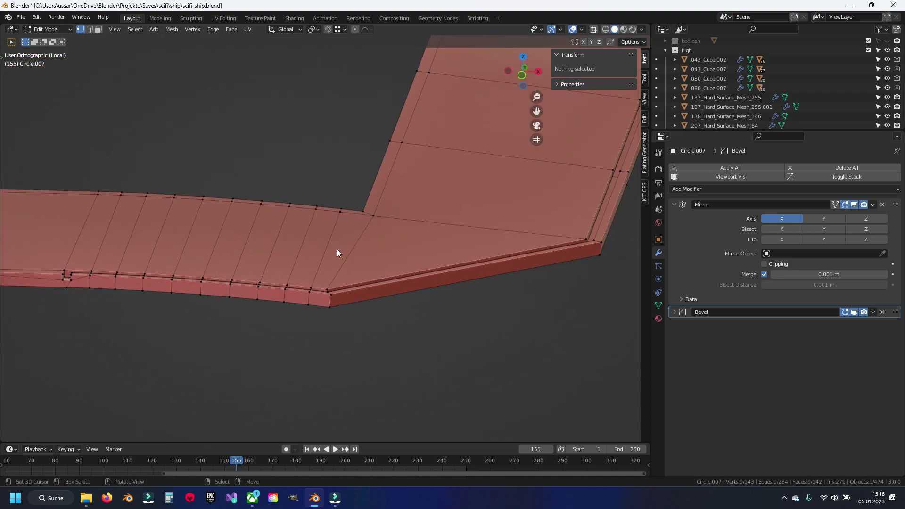
scroll(400, 245, "down", 2)
mouse_move(400, 245)
middle_mouse_down()
mouse_move(248, 257)
mouse_move(380, 257)
mouse_move(364, 259)
middle_mouse_up()
key("ctrl+s")
Step: In Edit Mode on the ring plate, select all its sharp edges in edge mode
scroll(324, 239, "up", 2, "ctrl")
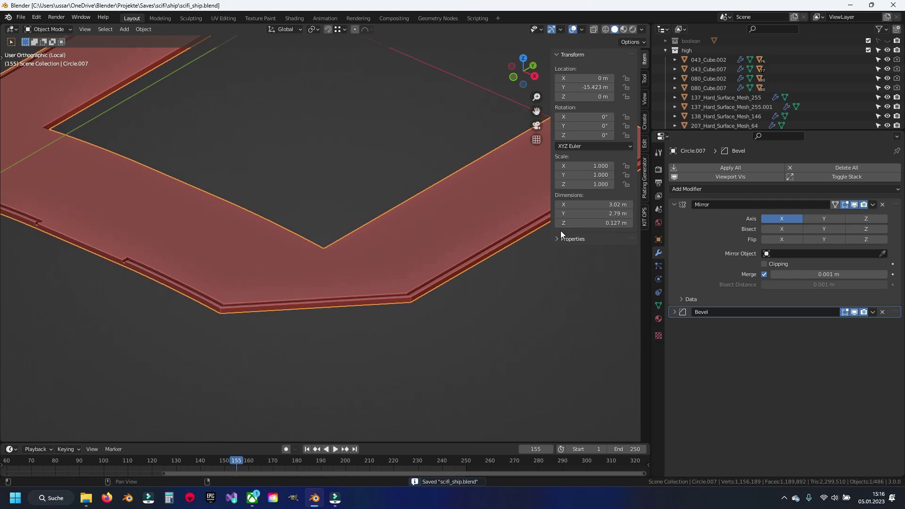
key("q")
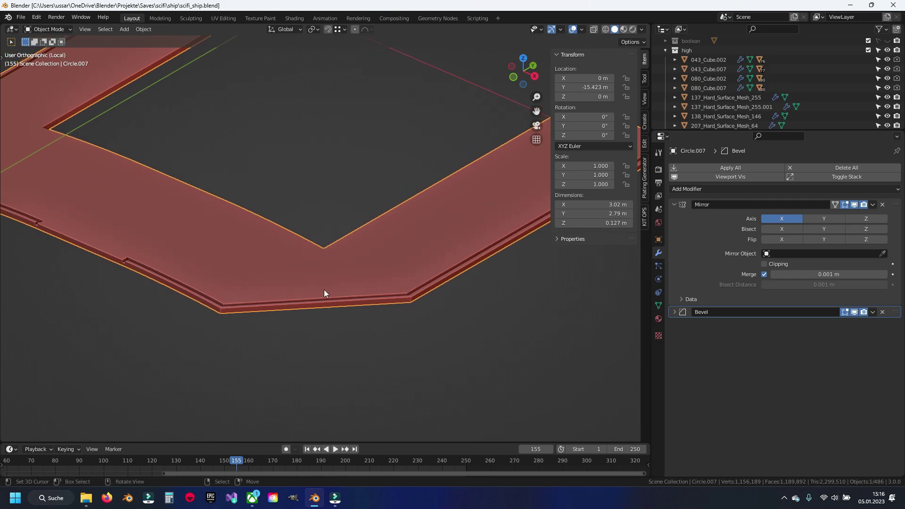
key("Tab")
key("q")
left_click(375, 275)
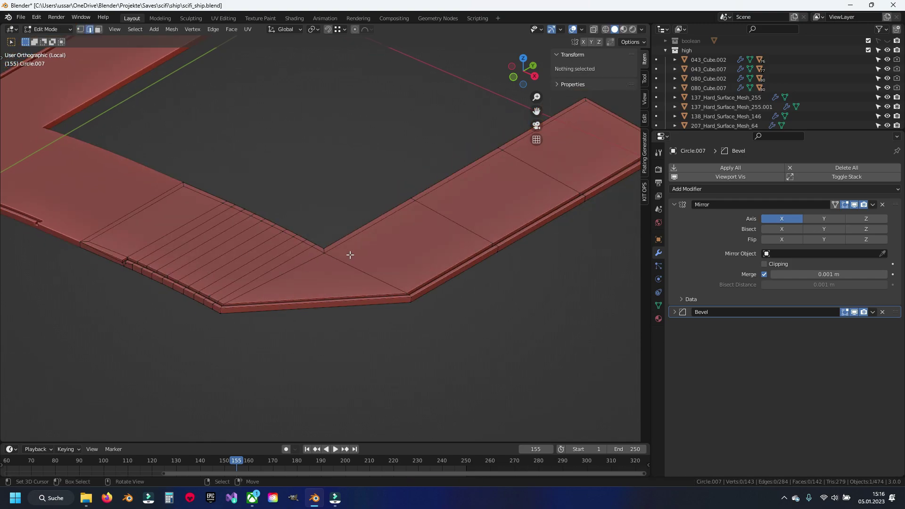
key("q")
left_click(386, 319)
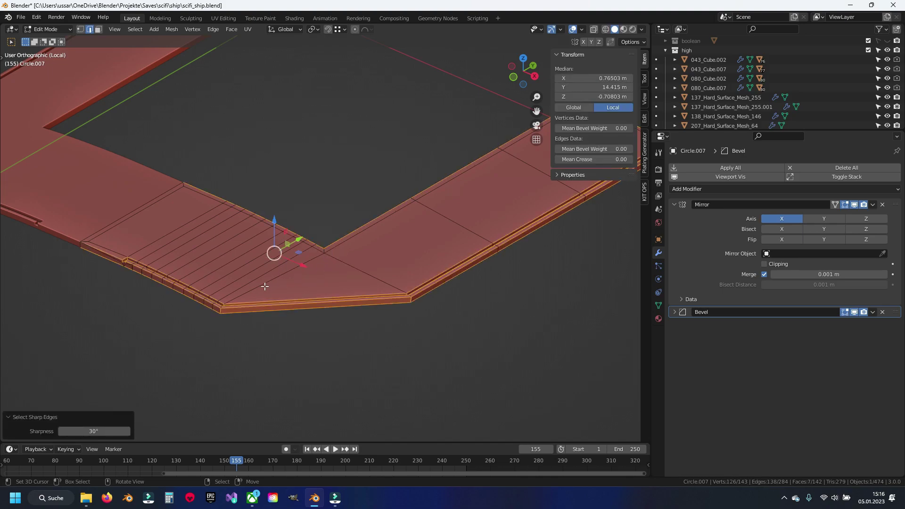
Step: Give the selected sharp edges a 0.35 mean bevel weight, then select a notch-corner edge
key("KP_Decimal")
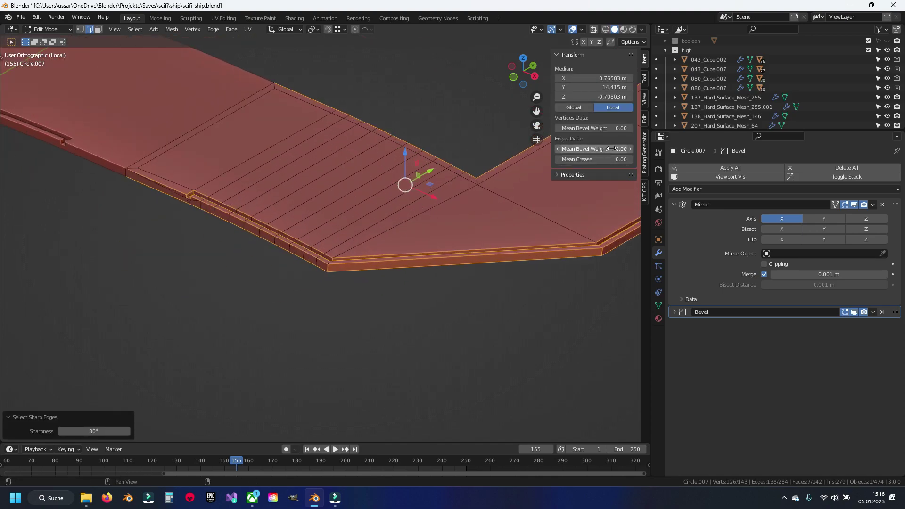
type(".35")
key("Return")
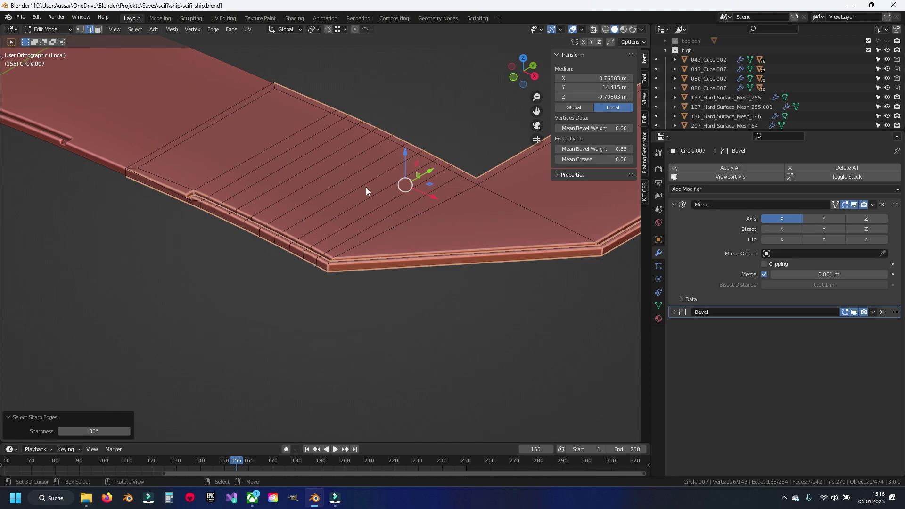
scroll(406, 186, "up", 3)
scroll(336, 242, "up", 3)
scroll(284, 175, "up", 2)
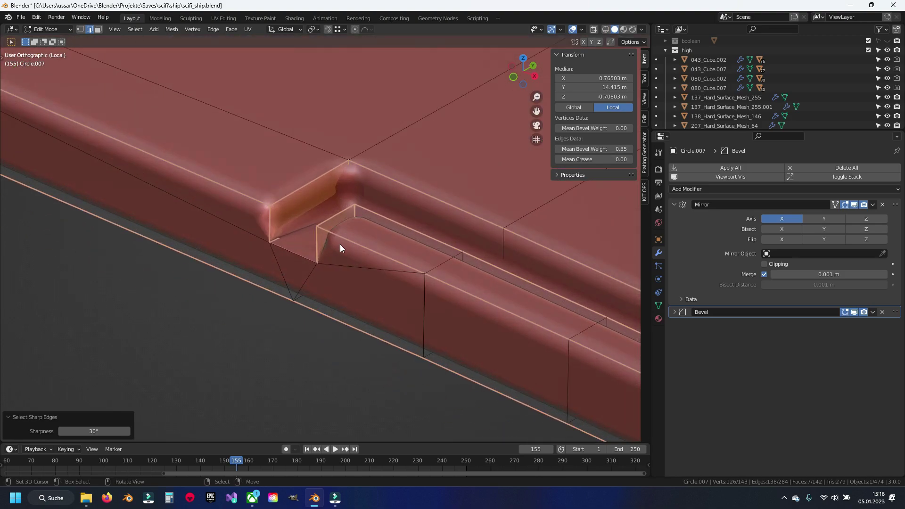
left_click(290, 247)
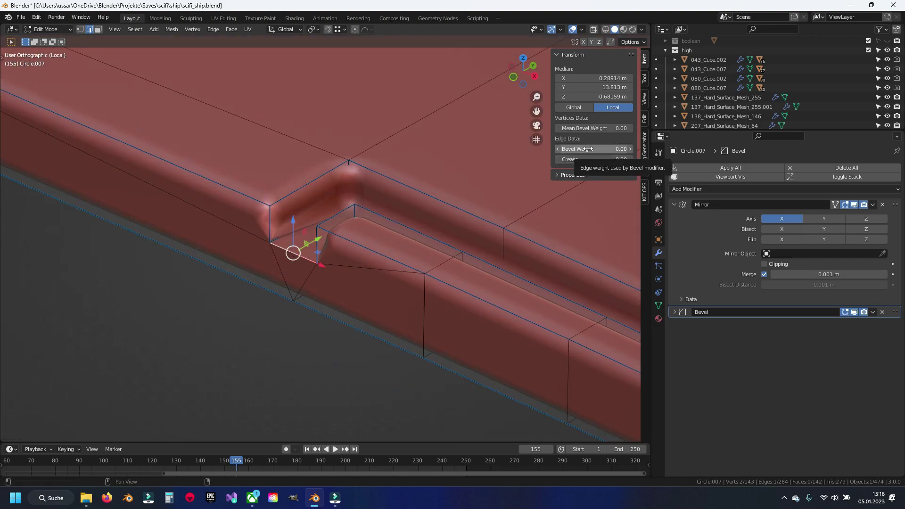
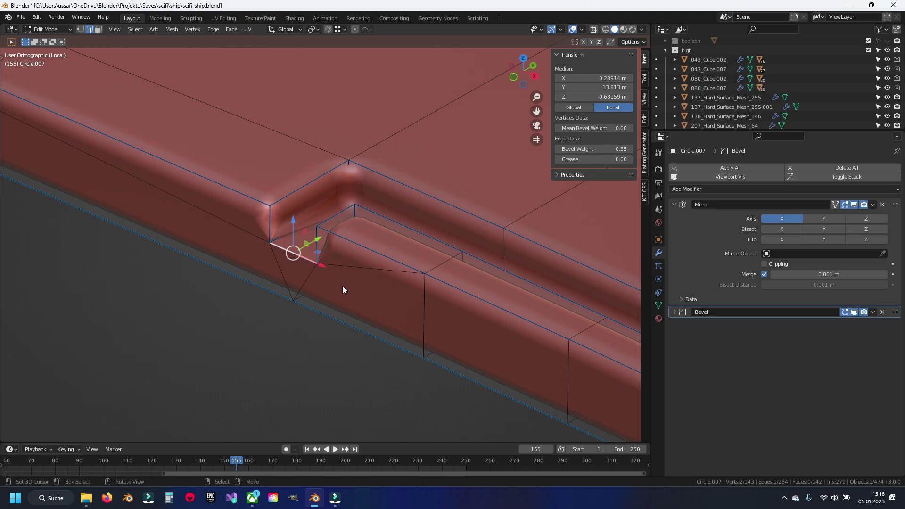
Step: Merge overlapping vertices by distance on plate Circle.007's mesh
key("Tab")
scroll(305, 290, "up", 2)
key("Tab")
key("alt+a")
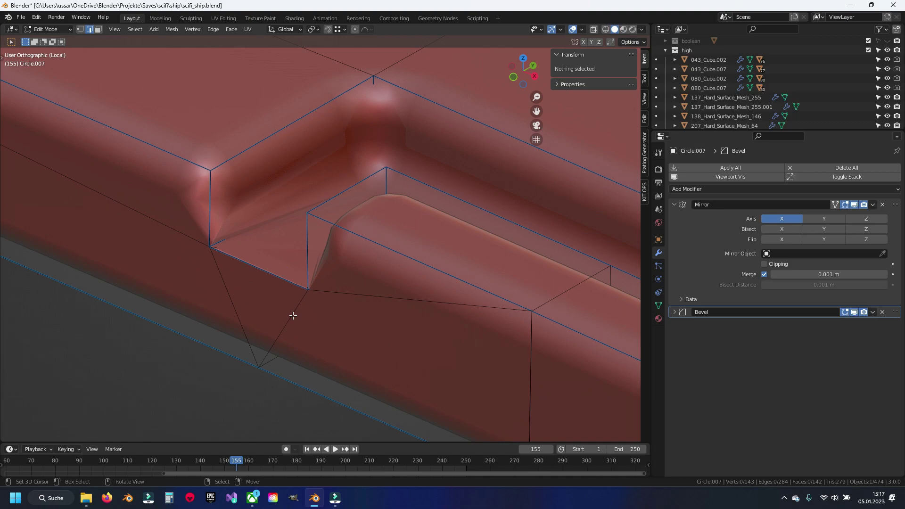
key("a")
key("m")
left_click(325, 258)
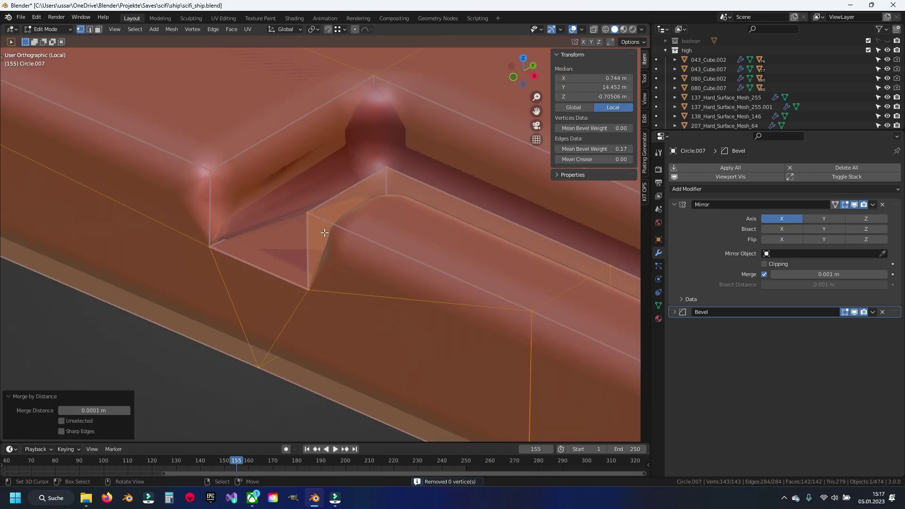
key("alt+a")
left_click(308, 290)
left_click(210, 246)
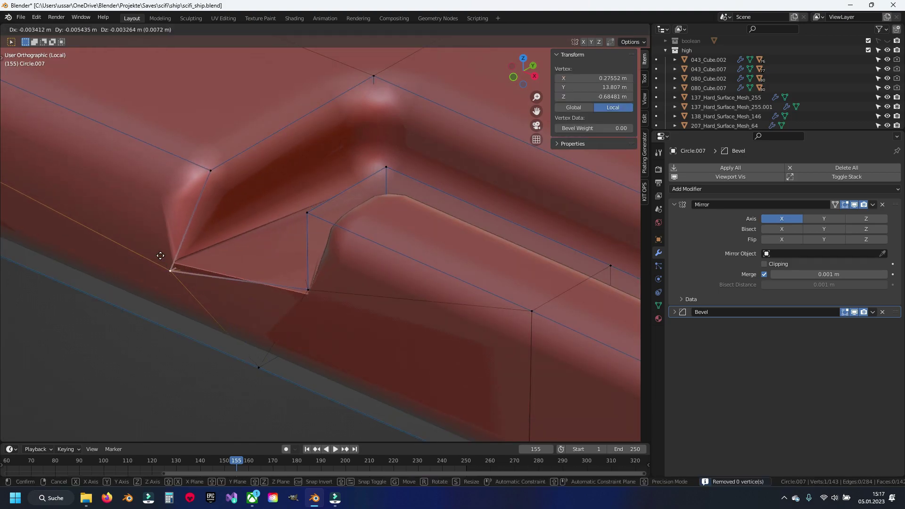
scroll(302, 288, "down", 3)
Step: Select the plate's sharp edges and give them a 0.25 bevel weight
key("Tab")
scroll(302, 288, "down", 2)
scroll(267, 286, "down", 2)
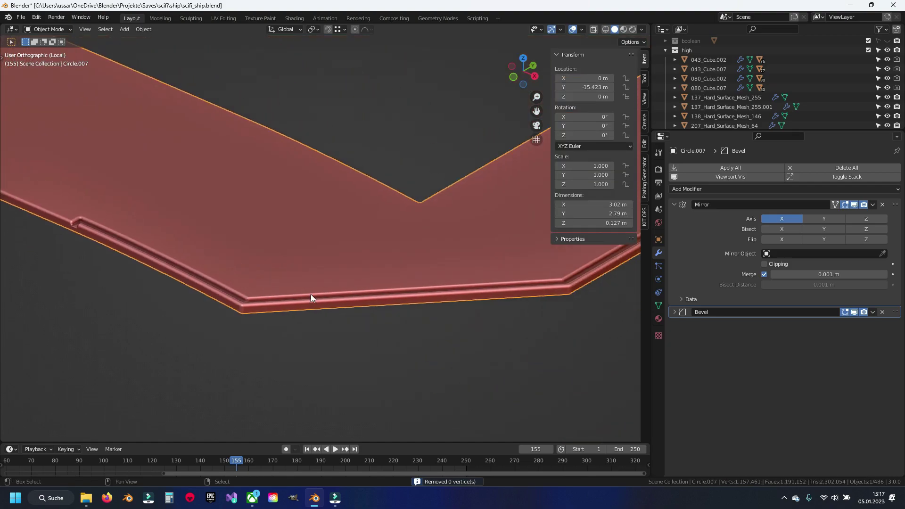
key("Tab")
scroll(360, 226, "up", 2)
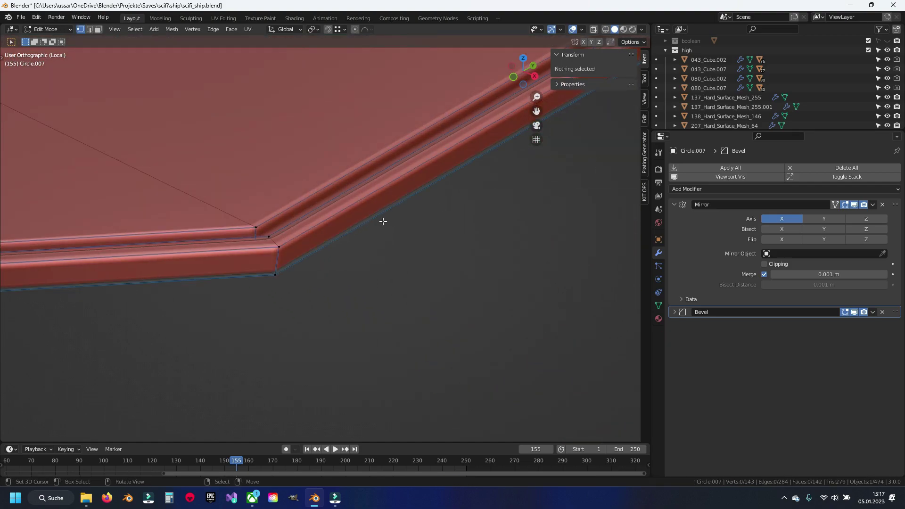
right_click(383, 221)
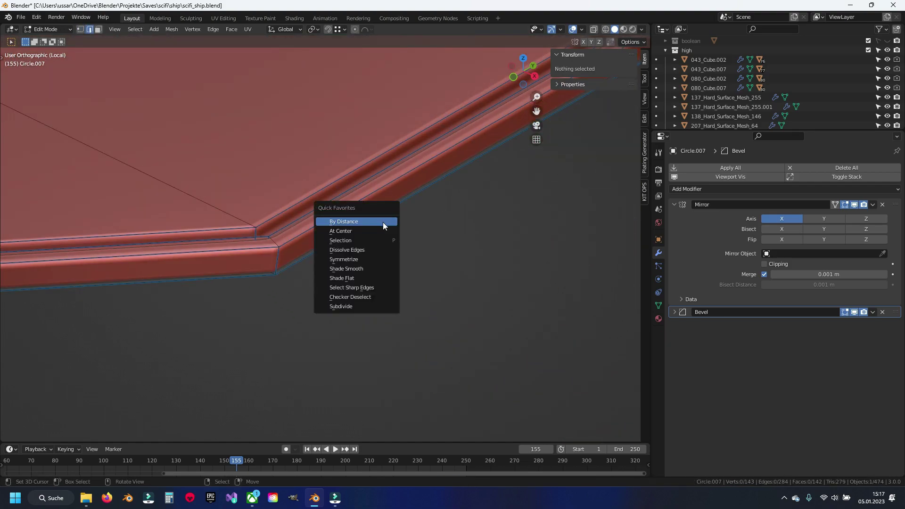
left_click(381, 286)
key("Return")
Step: Inspect the bevelled plate in Object Mode, then exit local view to show the whole ship
middle_click_drag(141, 185, 260, 233)
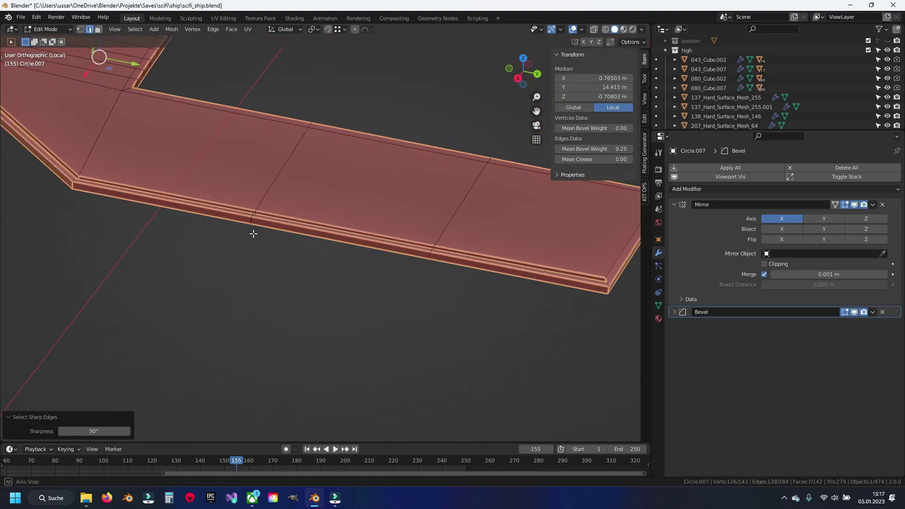
scroll(260, 234, "down", 3)
scroll(260, 234, "up", 4)
key("Tab")
middle_click_drag(329, 276, 304, 261)
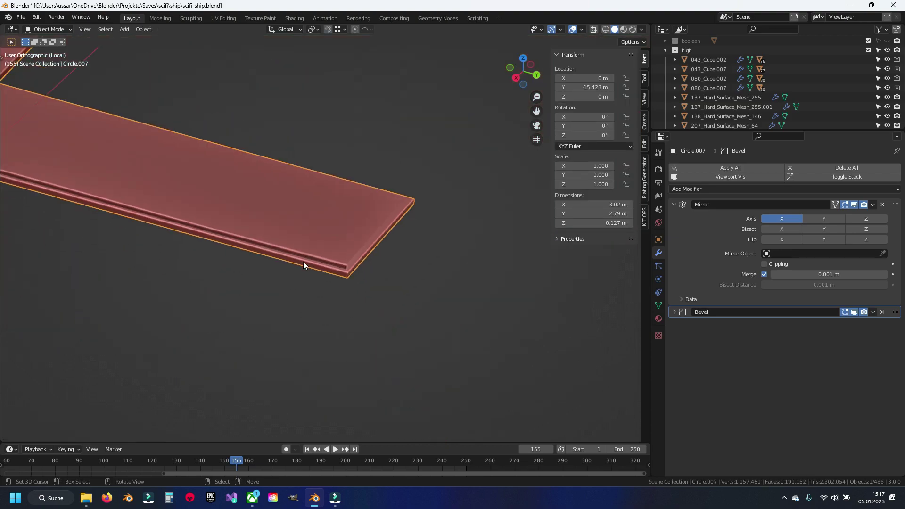
scroll(303, 261, "down", 5)
key("KP_Divide")
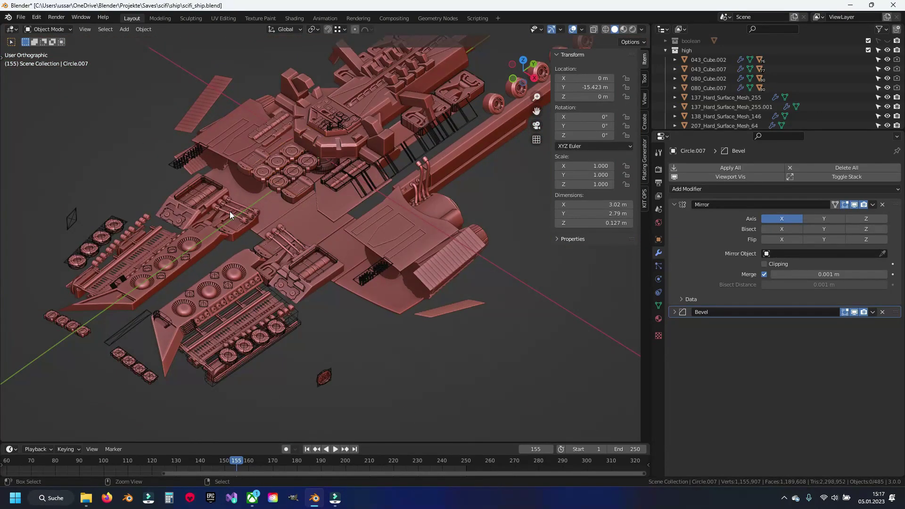
Step: Save, then give the sharp edges of plate Circle.020 a 0.35 bevel weight
key("ctrl+s")
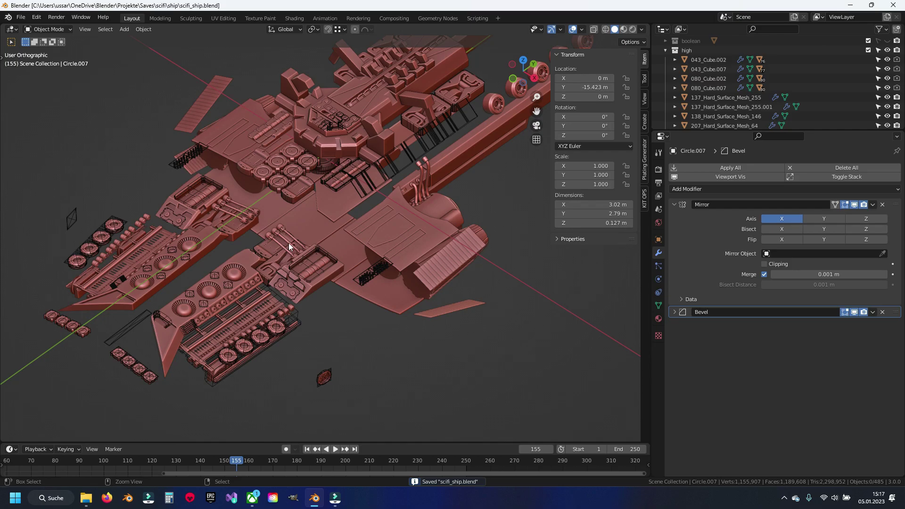
left_click(363, 233)
scroll(363, 233, "up", 2)
scroll(273, 249, "up", 3)
scroll(287, 253, "up", 3)
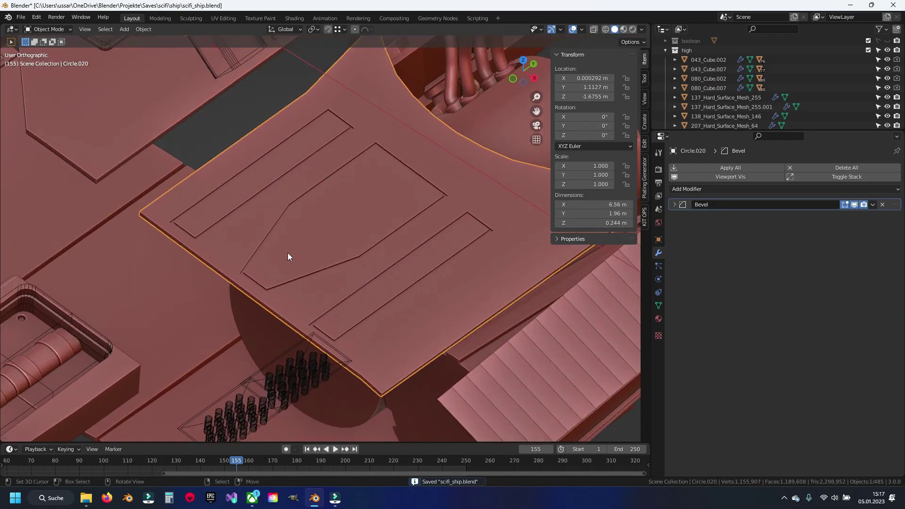
key("Tab")
scroll(288, 262, "up", 2)
key("shift+g")
left_click(303, 244)
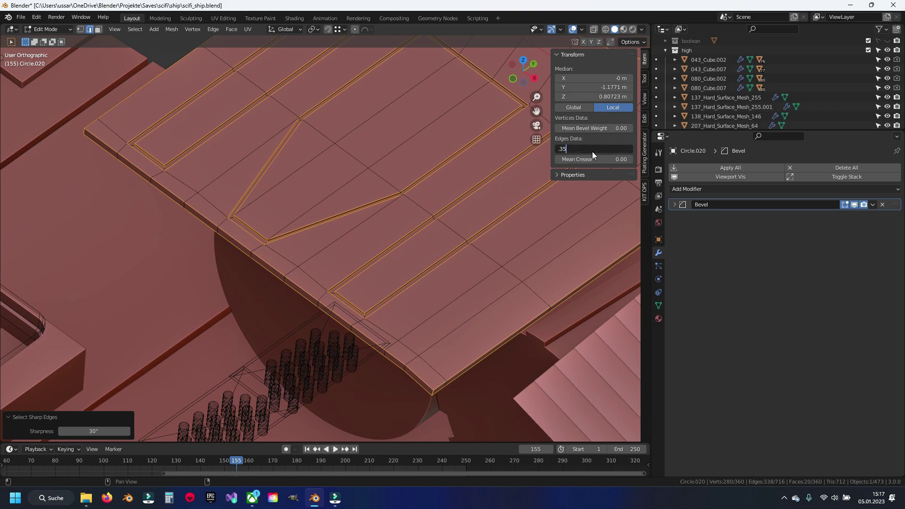
key("Return")
Step: Remove the outer edge loops of Circle.020 from the sharp-edge selection
scroll(395, 270, "up", 2)
scroll(341, 269, "up", 1)
scroll(398, 217, "up", 1)
scroll(269, 210, "up", 1)
left_click(221, 254, "alt+shift")
mouse_move(228, 241)
middle_mouse_down()
mouse_move(236, 217)
mouse_move(162, 305)
middle_mouse_up()
left_click(91, 352, "alt+shift")
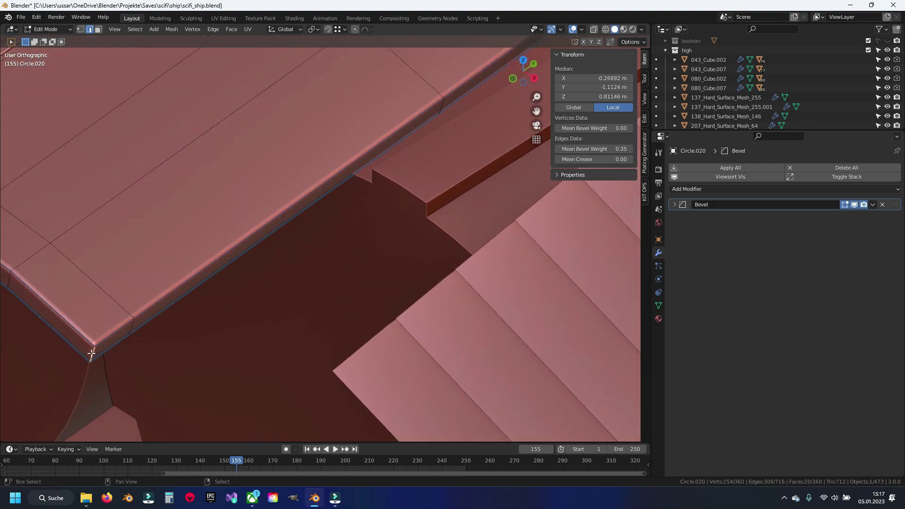
scroll(220, 192, "down", 5)
middle_click_drag(220, 192, 232, 255)
scroll(315, 304, "up", 5)
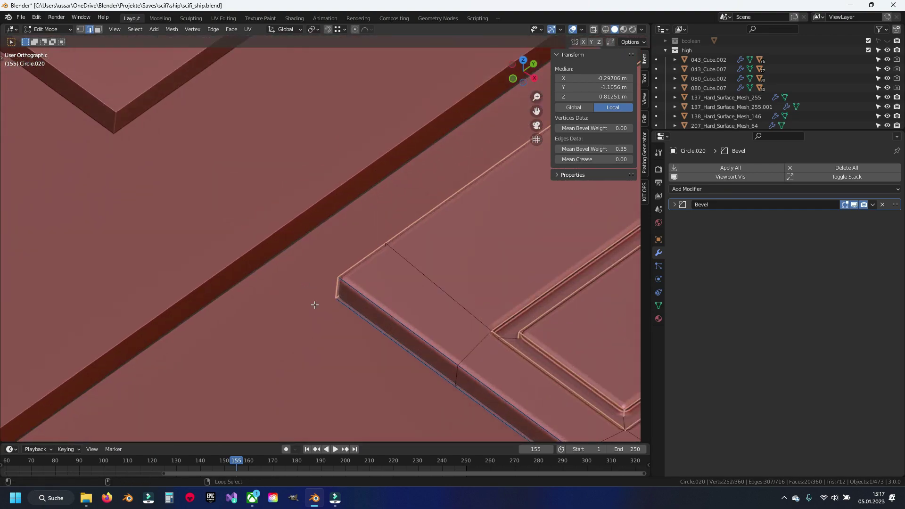
key("alt+z")
left_click(367, 285, "alt+shift")
key("alt+z")
Step: Deselect the lower edge loop and give the remaining inset grooves a 0.20 bevel weight
scroll(386, 273, "down", 5)
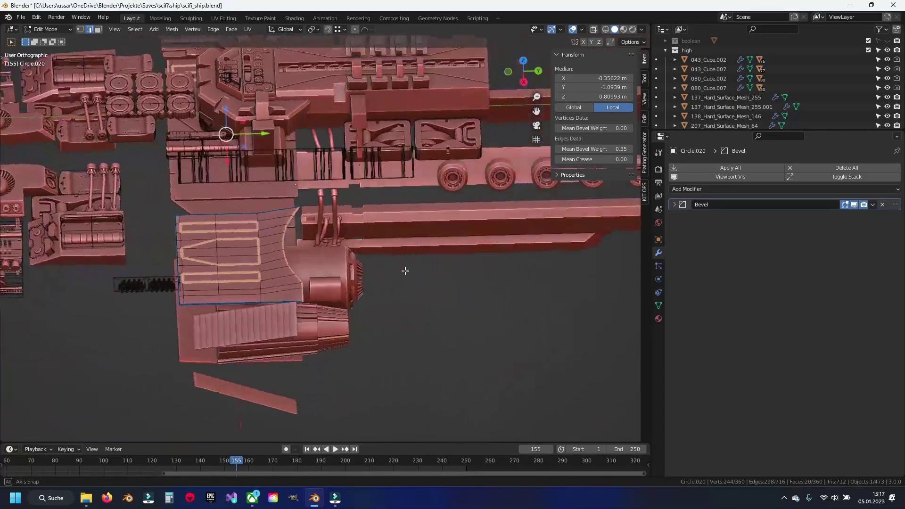
middle_click_drag(404, 269, 303, 255)
scroll(356, 287, "up", 6)
scroll(349, 282, "up", 4)
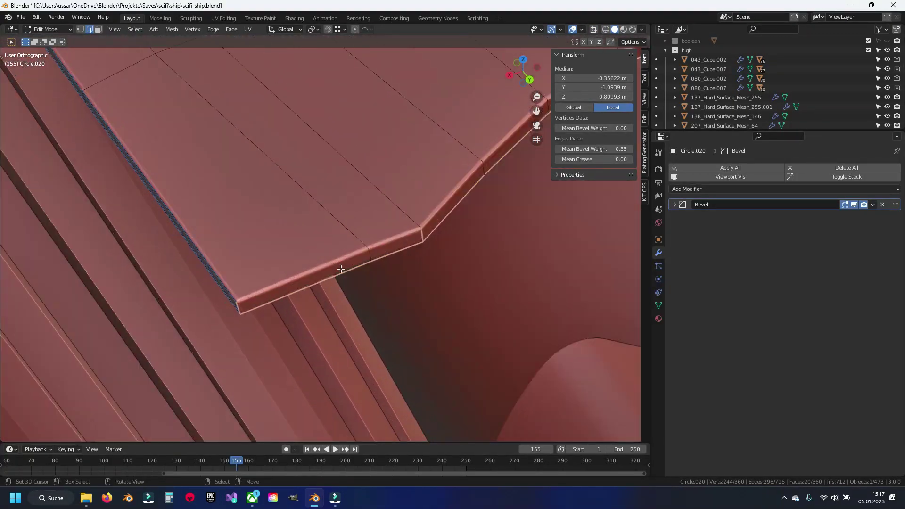
left_click(309, 294, "alt+shift")
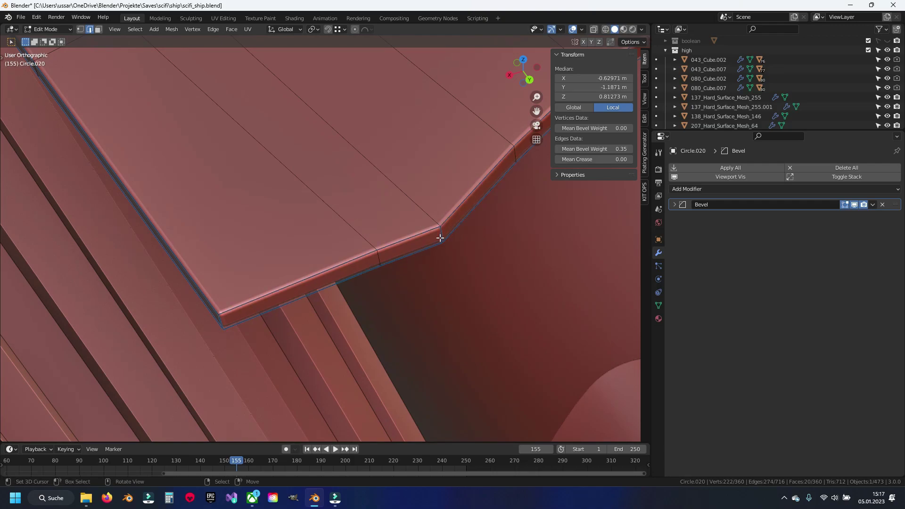
scroll(441, 234, "down", 4)
scroll(514, 223, "up", 4)
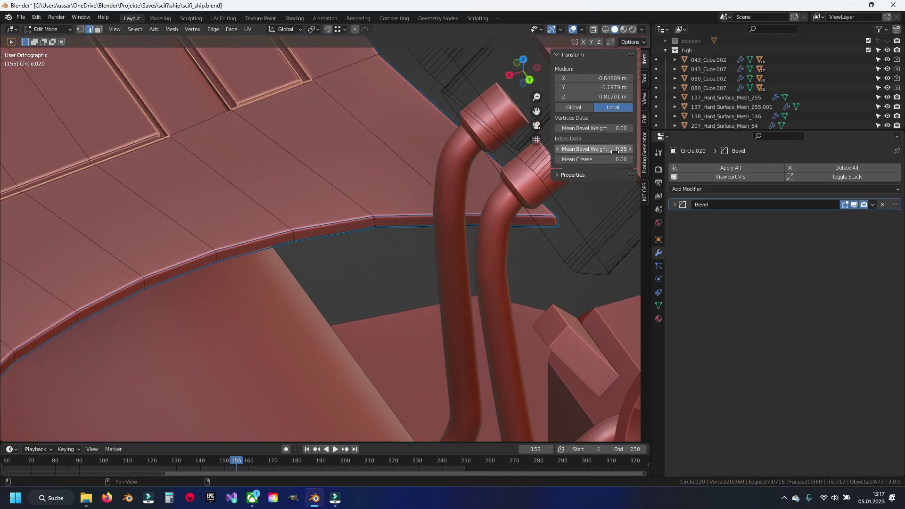
key("Return")
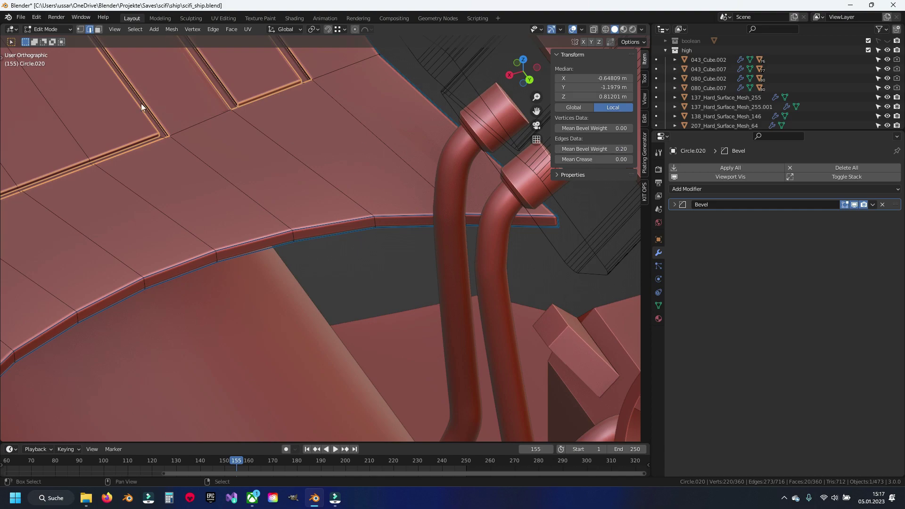
Step: Return to Object Mode and inspect the bevelled plate, moving over to the round vents
scroll(299, 242, "up", 3)
scroll(203, 242, "up", 2)
key("Tab")
scroll(341, 237, "up", 2)
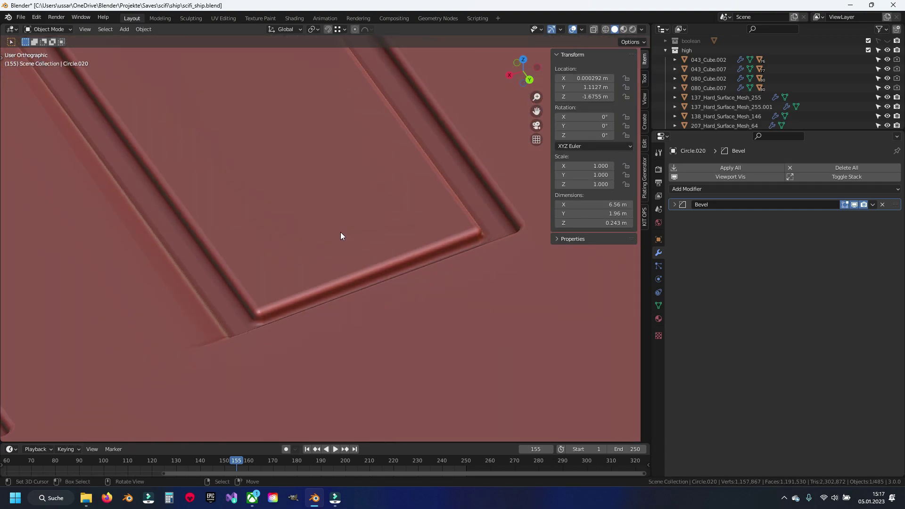
scroll(340, 232, "down", 5)
mouse_move(242, 216)
middle_mouse_down()
mouse_move(218, 248)
mouse_move(315, 247)
mouse_move(408, 220)
mouse_move(328, 250)
mouse_move(360, 265)
mouse_move(373, 222)
mouse_move(303, 268)
middle_mouse_up()
scroll(333, 226, "up", 3)
scroll(331, 224, "down", 3)
mouse_move(300, 321)
middle_mouse_down("shift")
mouse_move(332, 201)
mouse_move(258, 270)
mouse_move(341, 193)
mouse_move(368, 205)
mouse_move(404, 168)
mouse_move(222, 272)
mouse_move(389, 213)
mouse_move(202, 260)
mouse_move(406, 290)
mouse_move(385, 254)
mouse_move(287, 265)
middle_mouse_up("shift")
scroll(222, 273, "up", 2)
scroll(202, 260, "up", 3)
Step: Delete the 55 selected hull panel objects and save the file
left_click(283, 260, "ctrl")
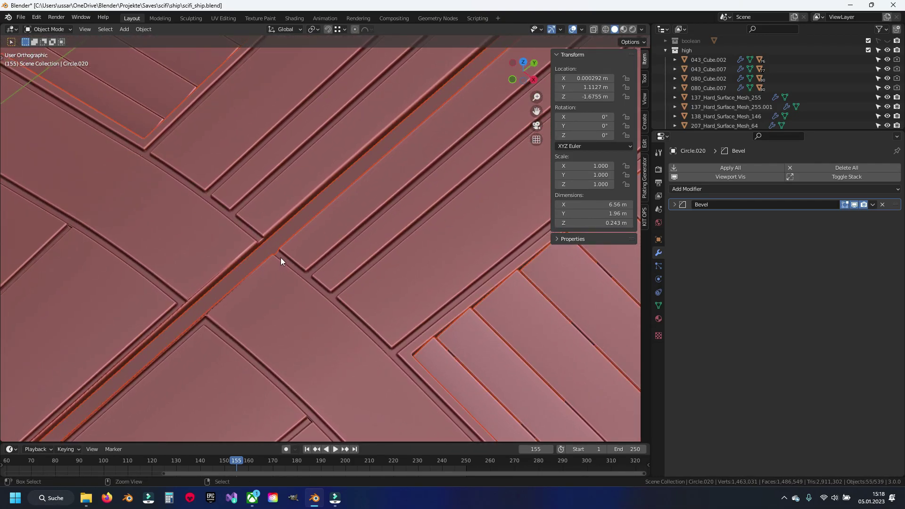
key("Delete")
scroll(283, 259, "down", 5)
scroll(285, 258, "down", 5)
scroll(234, 306, "up", 4)
mouse_move(391, 176)
middle_mouse_down("shift")
mouse_move(234, 306)
mouse_move(338, 226)
middle_mouse_up("shift")
key("Delete")
key("ctrl+s")
Step: Isolate the engine pod Cylinder.004 in local view
mouse_move(362, 304)
middle_mouse_down()
mouse_move(247, 296)
mouse_move(294, 242)
mouse_move(319, 164)
middle_mouse_up()
left_click(310, 238)
key("KP_Divide")
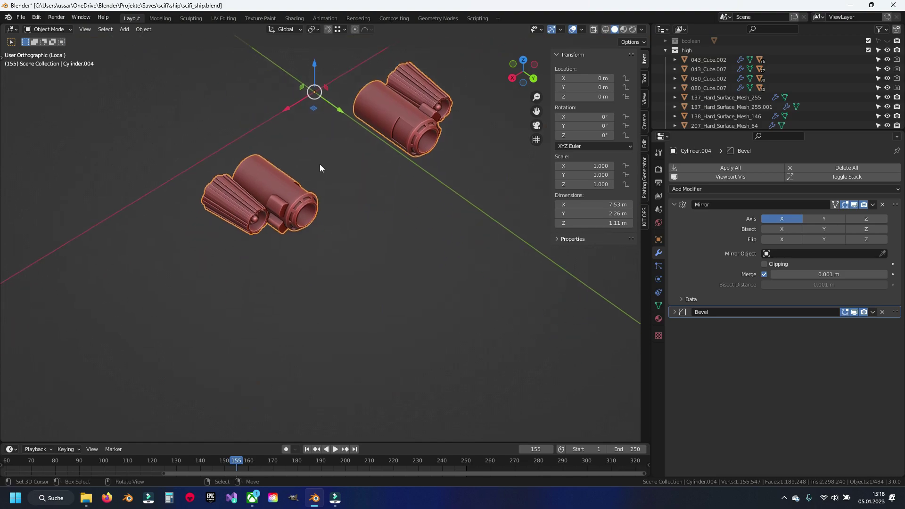
Step: Save, then give engine Cylinder.004's sharp edges a 0.35 bevel weight
key("ctrl+s")
scroll(226, 157, "up", 5)
scroll(358, 259, "up", 3)
key("Tab")
key("q")
left_click(358, 224)
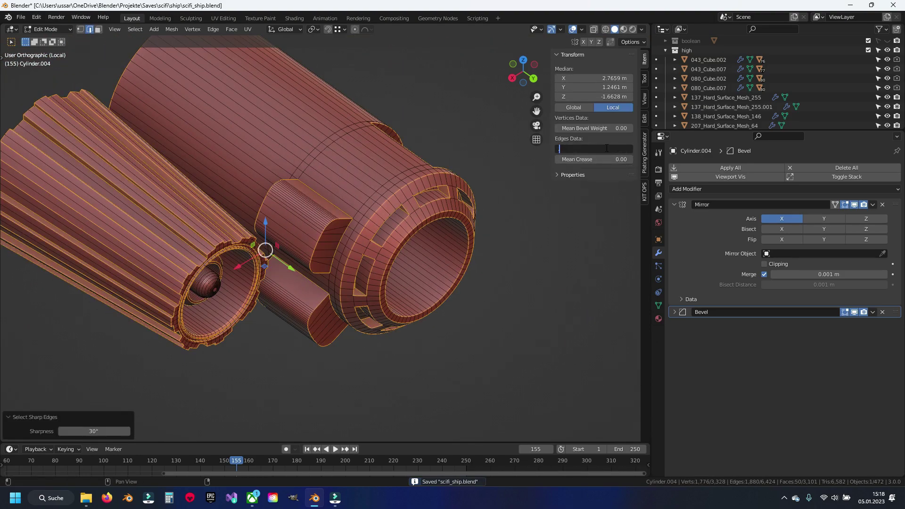
type(".35")
key("Return")
Step: Orbit and zoom around the engine to view both halves and the left cylinder's ring
middle_click_drag(330, 212, 358, 198)
scroll(358, 198, "down", 4)
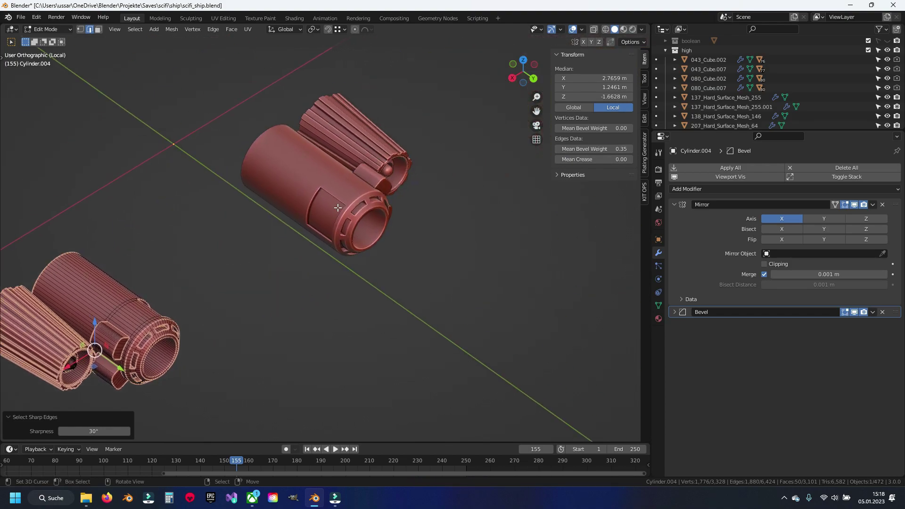
scroll(377, 182, "up", 8)
scroll(377, 183, "down", 5)
mouse_move(302, 226)
middle_mouse_down()
mouse_move(218, 276)
mouse_move(315, 263)
mouse_move(344, 281)
mouse_move(339, 303)
mouse_move(317, 240)
mouse_move(303, 252)
middle_mouse_up()
scroll(222, 279, "up", 3)
scroll(219, 292, "up", 3)
scroll(216, 306, "up", 3)
scroll(302, 252, "up", 5)
scroll(325, 248, "down", 10)
scroll(311, 257, "up", 3)
scroll(305, 265, "up", 4)
middle_click_drag(306, 265, 297, 254)
Step: Give the first ring edge loop a 0.20 bevel weight, after first trying 0.25
key("alt+a")
scroll(296, 252, "up", 4)
scroll(295, 249, "up", 2)
scroll(294, 249, "up", 3)
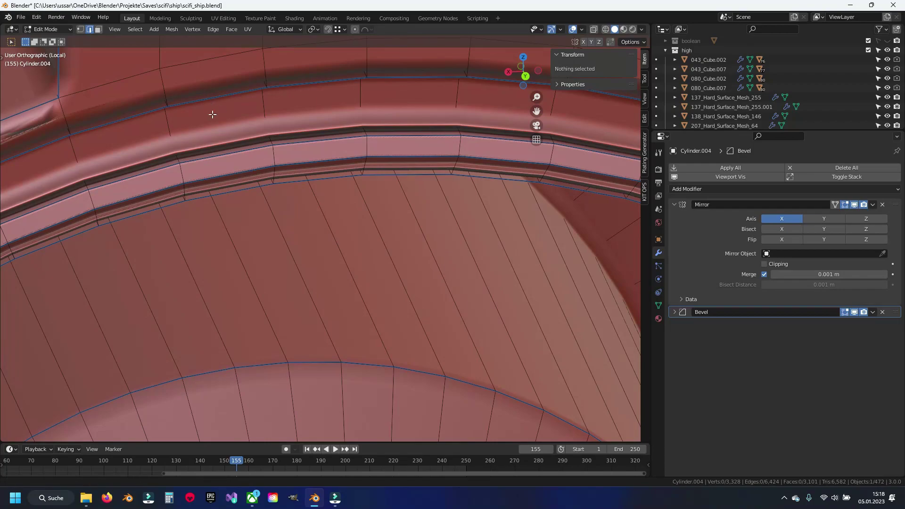
left_click(264, 222, "alt")
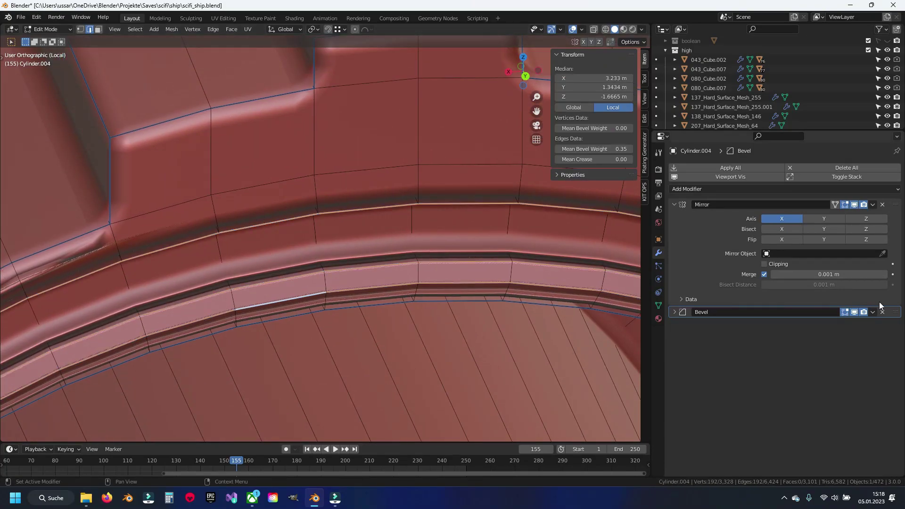
left_click(854, 312)
scroll(270, 319, "down", 5)
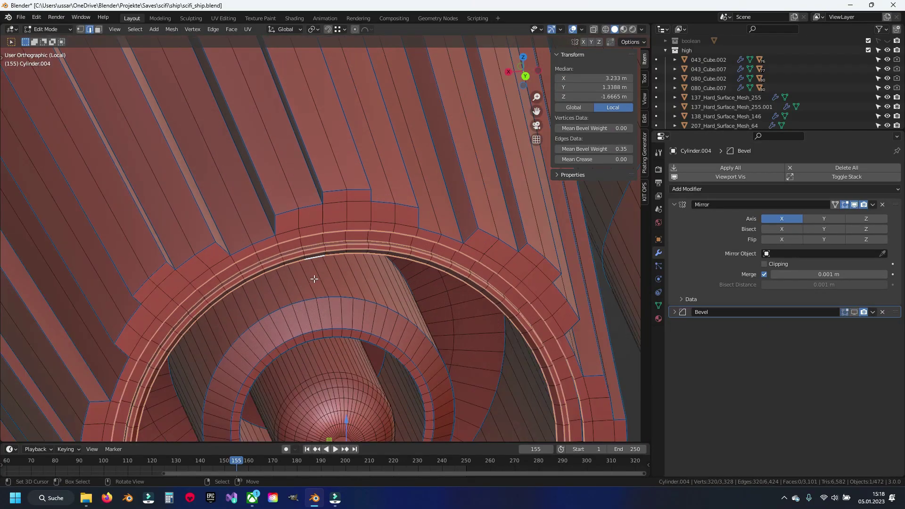
middle_click_drag(489, 348, 390, 151, "shift")
scroll(309, 284, "up", 4)
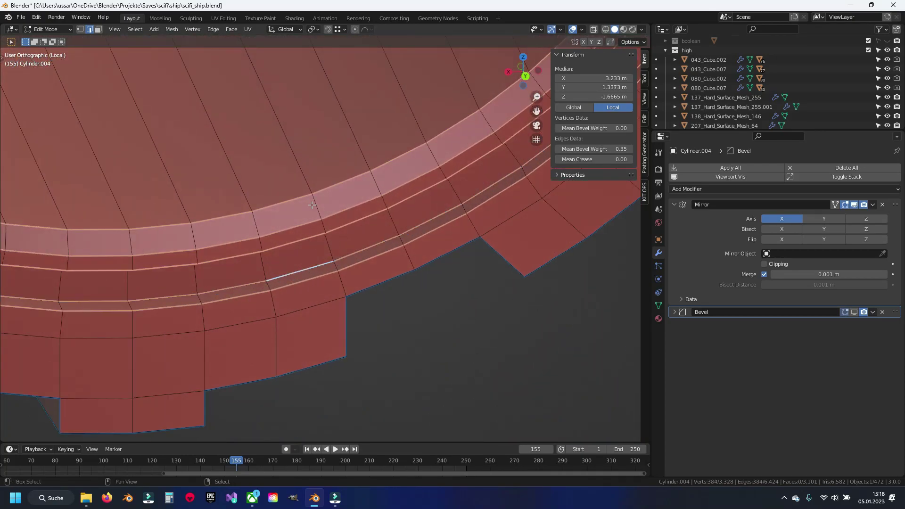
middle_click_drag(311, 223, 341, 327, "shift")
left_click(854, 312)
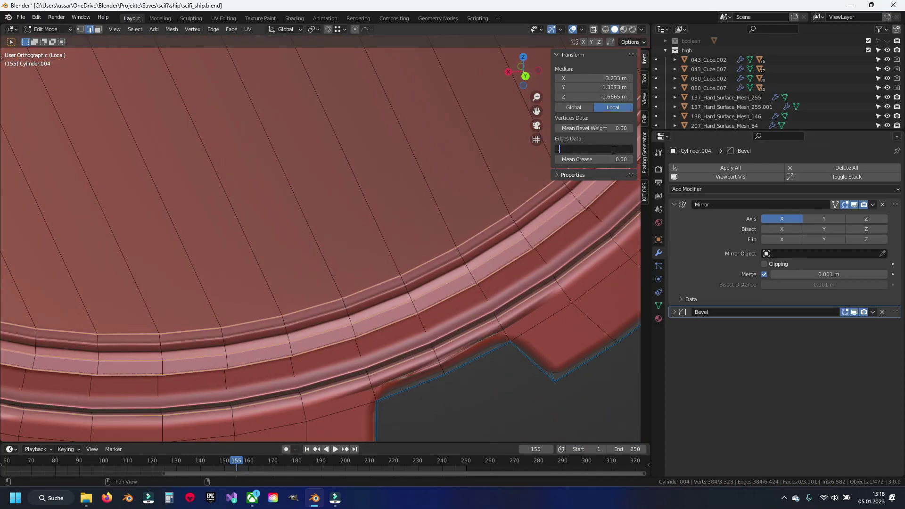
type(".25")
key("Return")
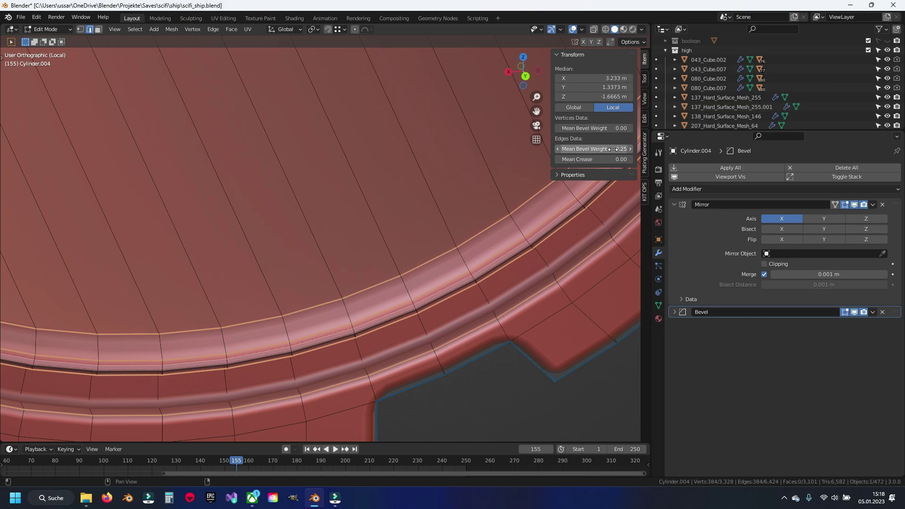
type(".2")
key("Return")
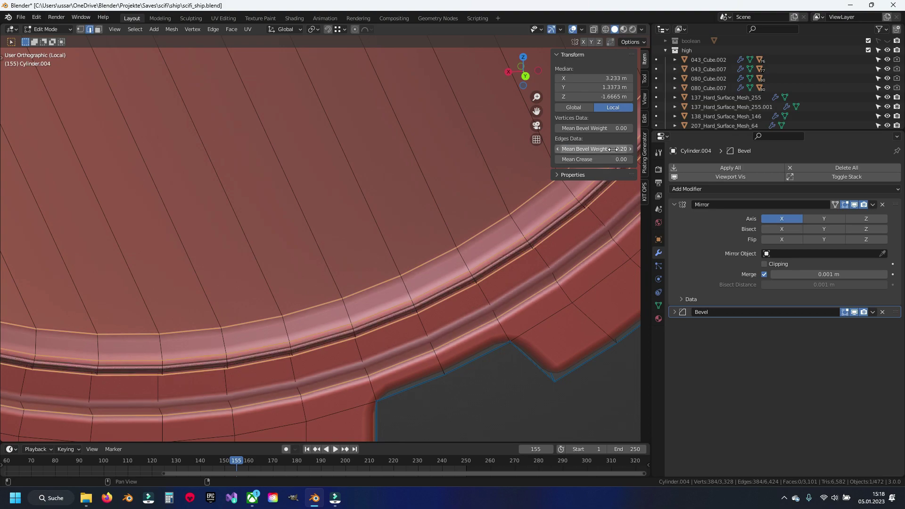
Step: Set the bevel weight of the loop running along the ring to 0.15 and preview it
key("alt+a")
scroll(292, 323, "down", 1)
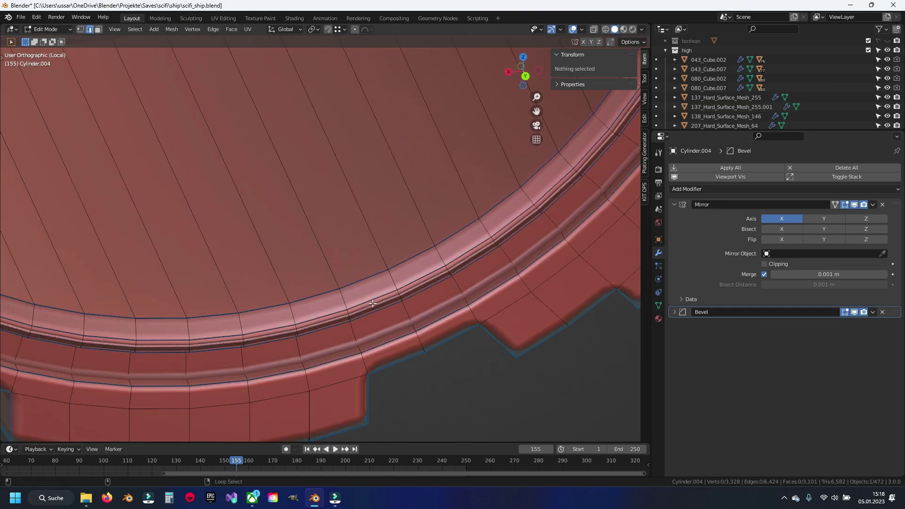
left_click(374, 302, "alt")
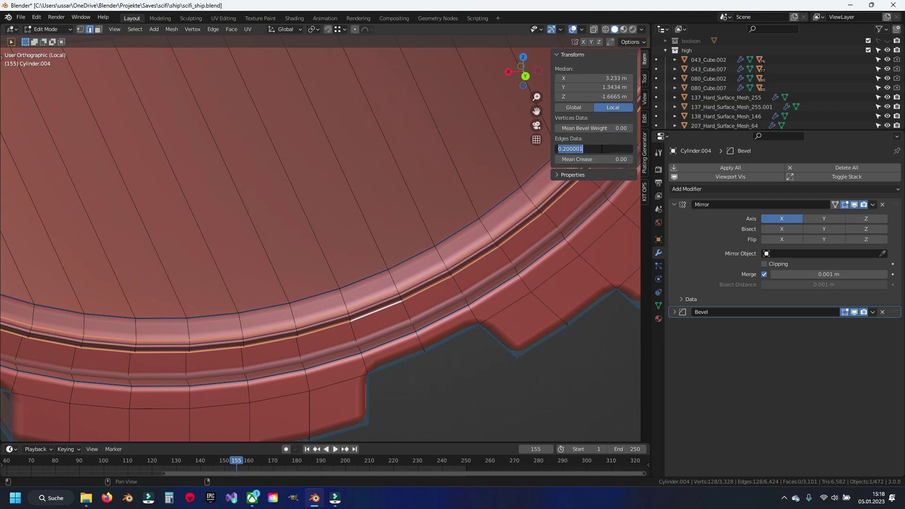
key("Return")
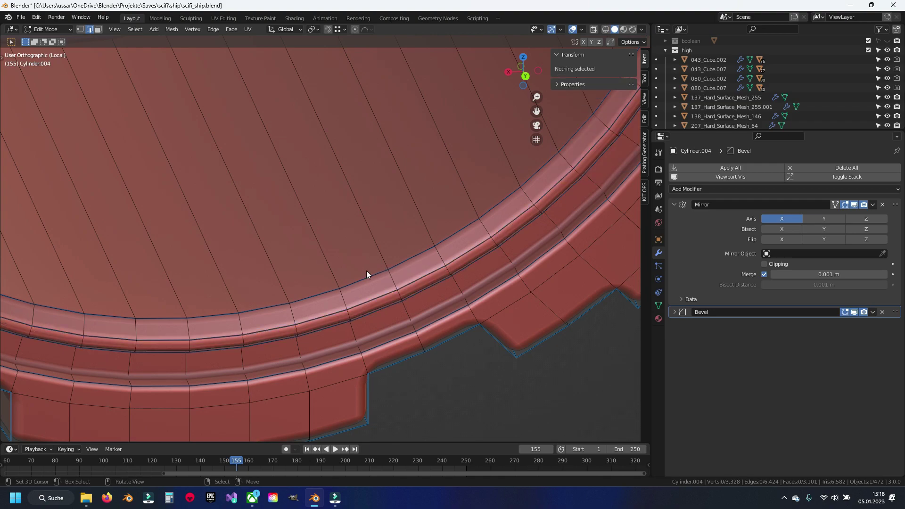
key("Tab")
scroll(285, 343, "down", 6)
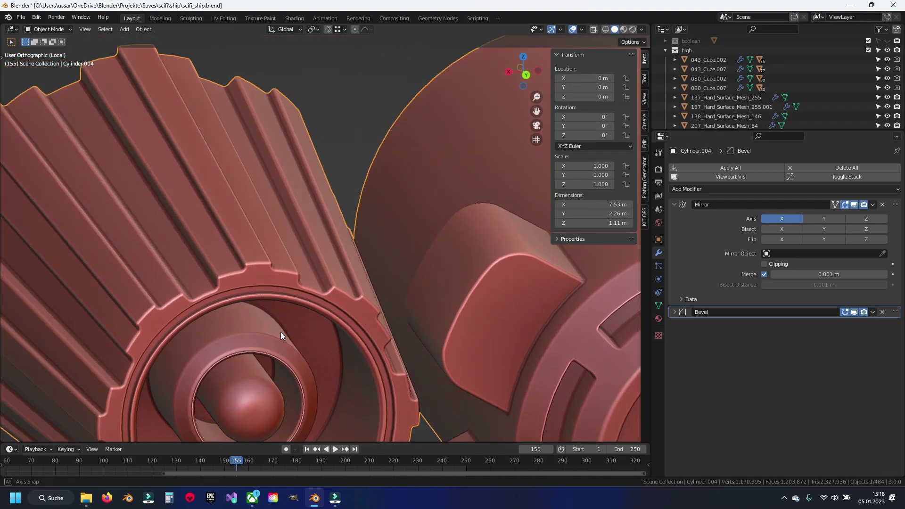
scroll(310, 278, "up", 3)
Step: Give the next ring edge loop a 0.20 bevel weight and check the result
key("Tab")
scroll(345, 268, "up", 3)
left_click(353, 296, "alt")
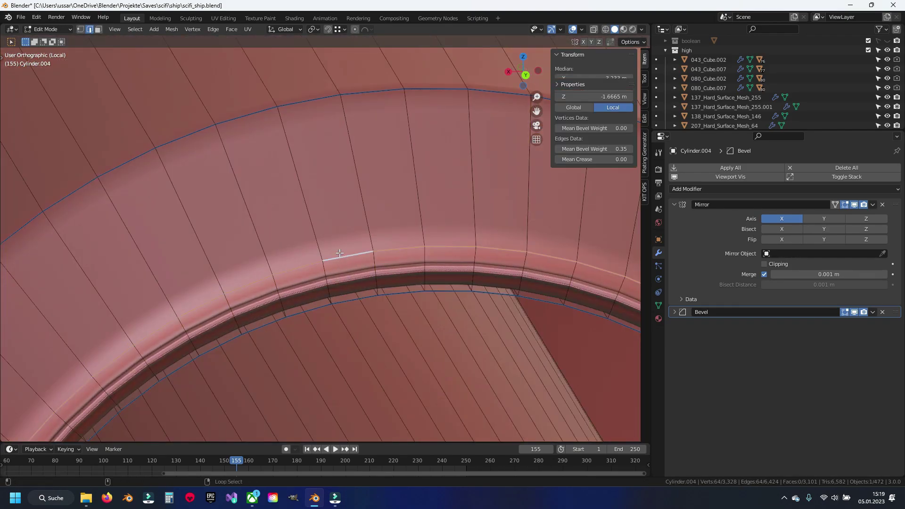
type(".2")
key("Return")
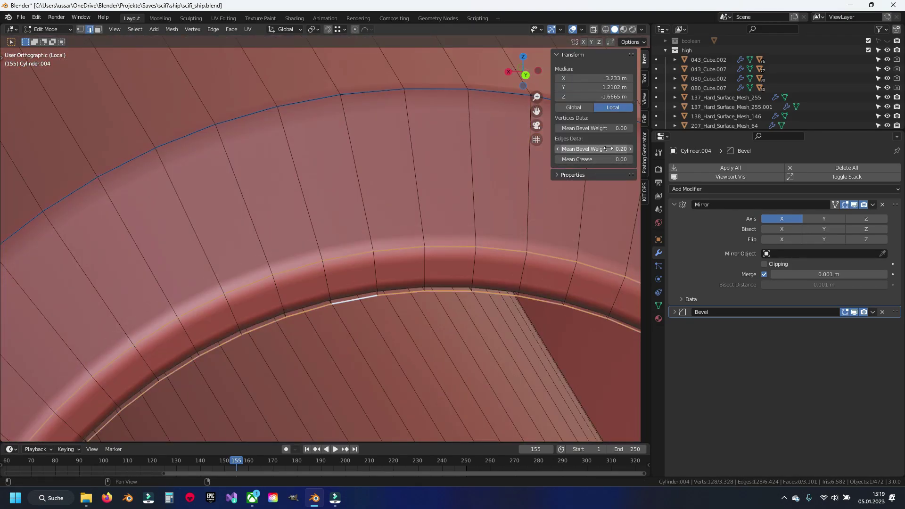
key("Tab")
scroll(275, 208, "down", 5)
mouse_move(275, 208)
middle_mouse_down()
mouse_move(339, 276)
mouse_move(321, 163)
mouse_move(422, 219)
middle_mouse_up()
scroll(423, 218, "up", 5)
mouse_move(191, 173)
middle_mouse_down()
mouse_move(372, 302)
mouse_move(234, 214)
middle_mouse_up()
Step: Set another ring band loop's bevel weight to 0.1, then exit local view to show the whole ship
key("Tab")
key("alt+a")
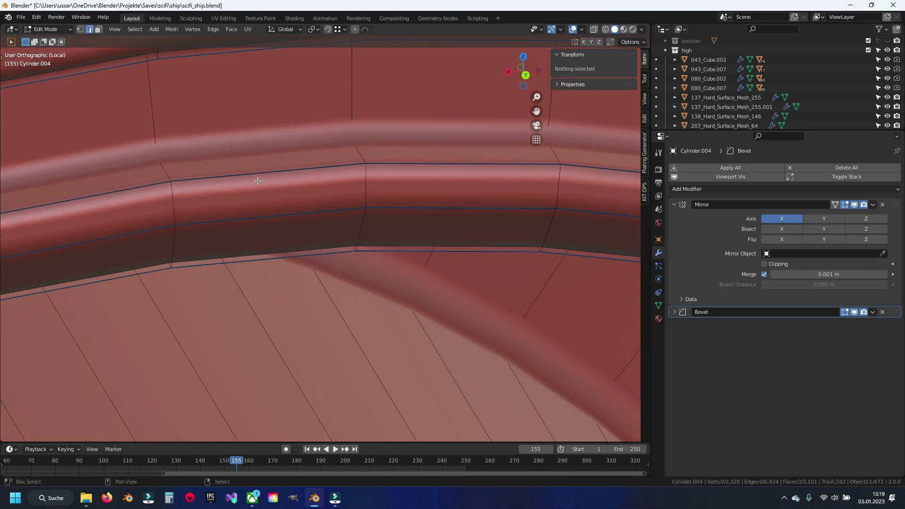
left_click(258, 212, "alt")
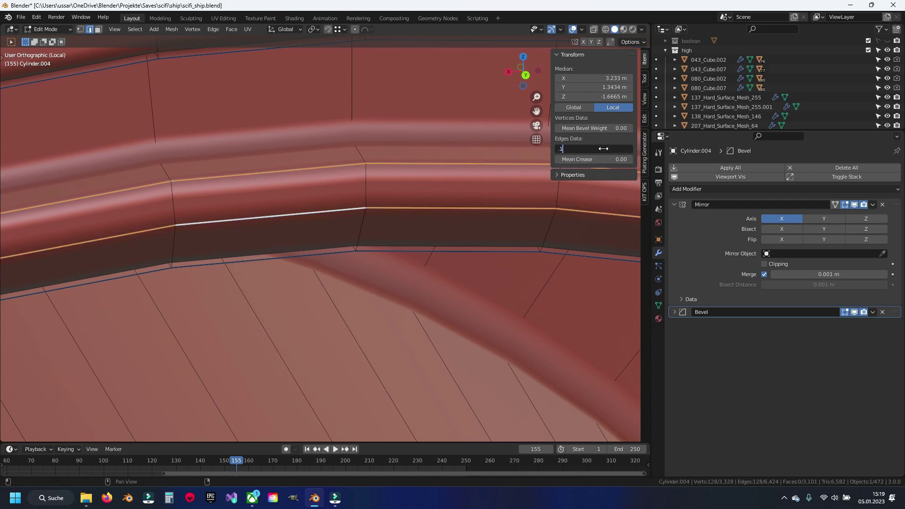
key("Return")
key("Tab")
scroll(297, 298, "down", 5)
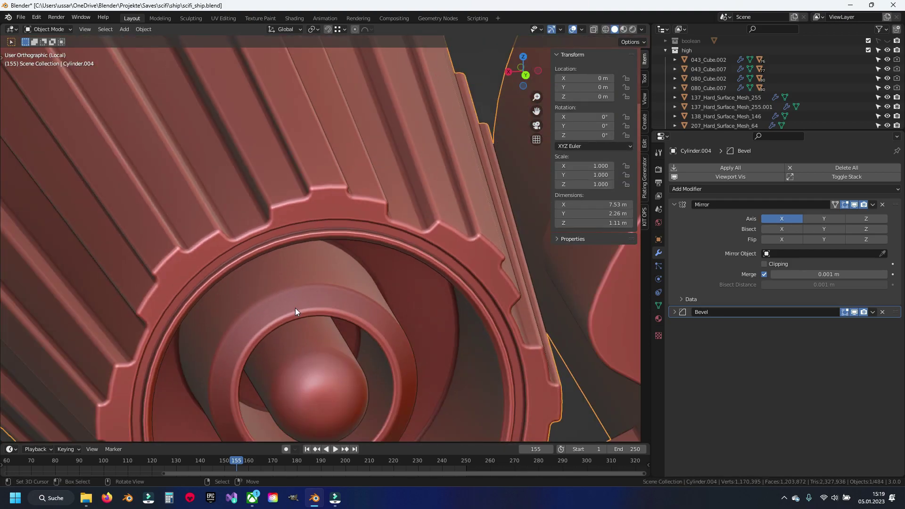
scroll(295, 307, "down", 8)
key("KP_Divide")
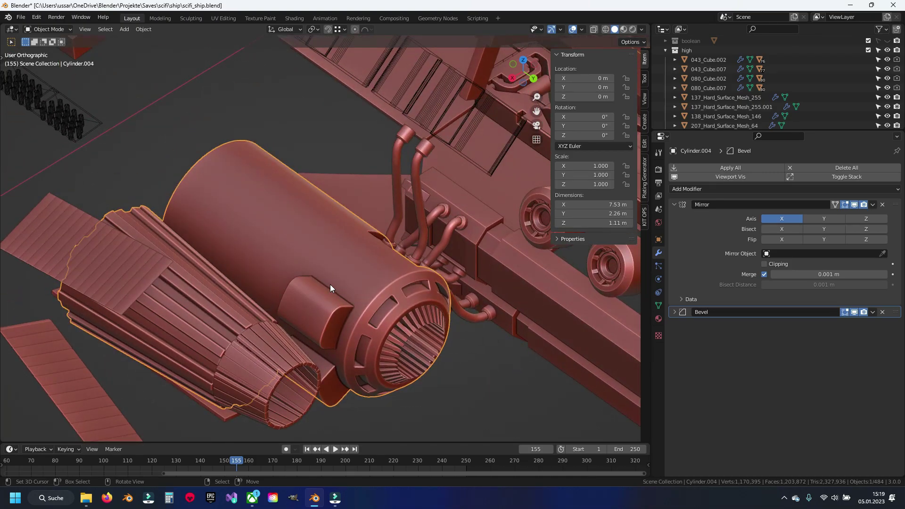
Step: Hide the engine housing, save, and put the finned cylinder Cylinder.008 into Edit Mode
key("Delete")
key("ctrl+s")
left_click(350, 268)
middle_click_drag(350, 268, 319, 241)
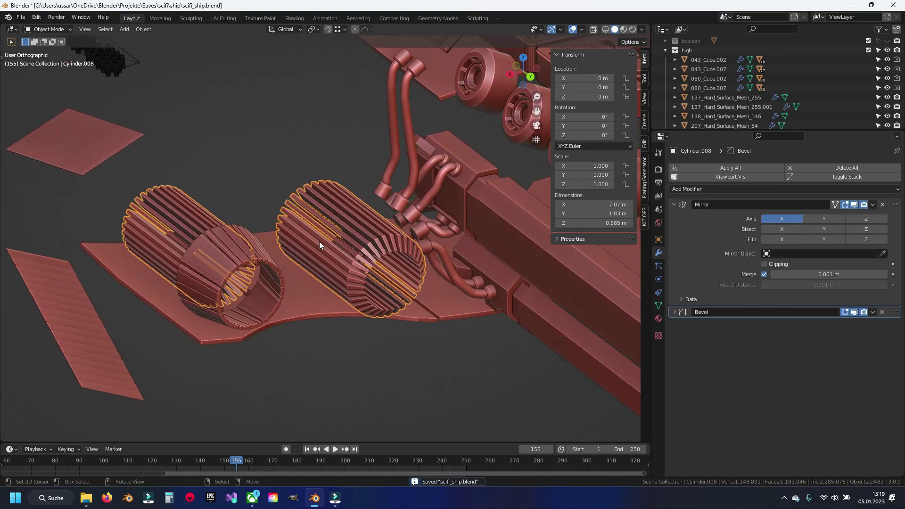
key("Tab")
scroll(325, 256, "up", 4)
Step: Select Cylinder.008's sharp edges and set their bevel weight to 0.15, then 0.20
key("q")
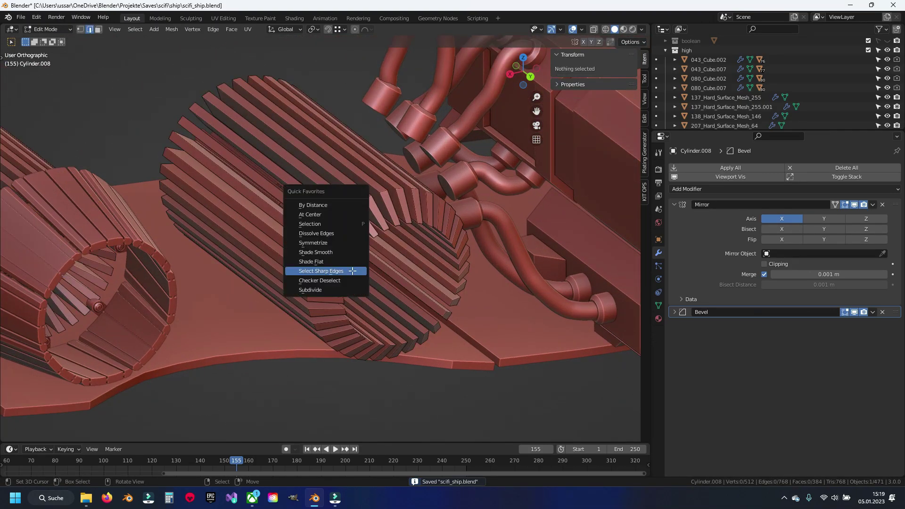
left_click(353, 271)
scroll(353, 273, "up", 6)
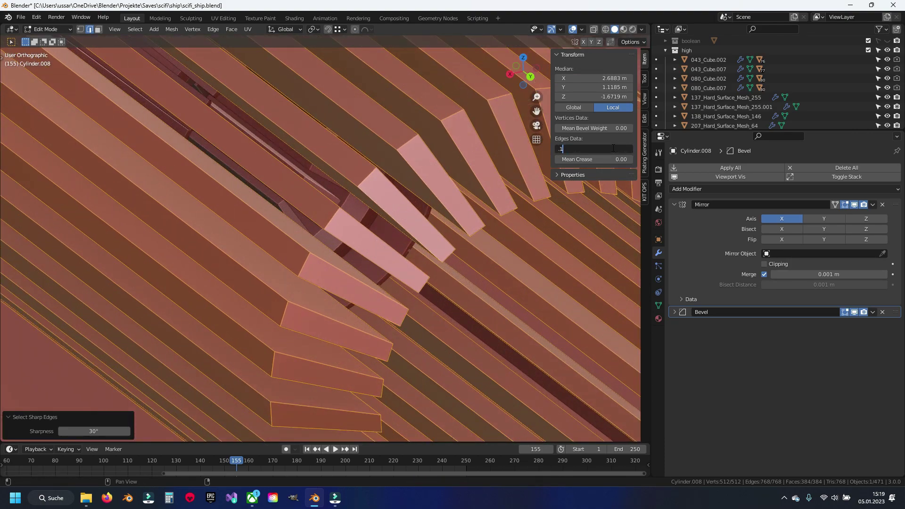
type("5")
key("Return")
scroll(398, 256, "up", 3)
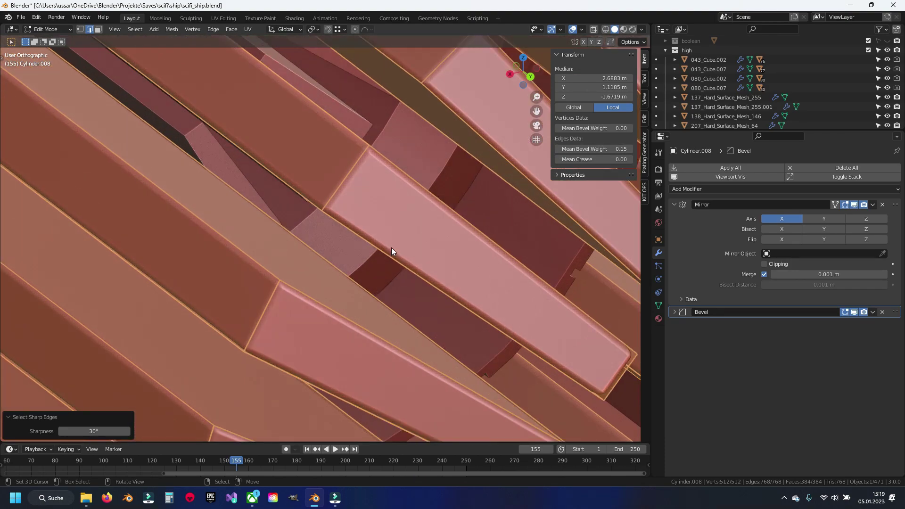
middle_click_drag(391, 248, 223, 121, "shift")
key("Return")
scroll(388, 230, "down", 5)
Step: Inspect the beveled fins, return to Object Mode and save the ship file
middle_click_drag(164, 210, 489, 228)
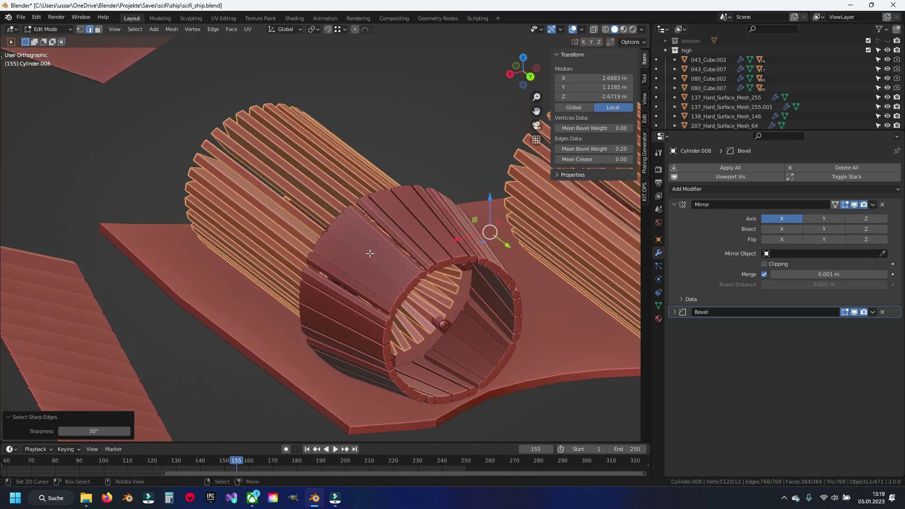
scroll(351, 317, "up", 3)
scroll(407, 274, "up", 3)
scroll(407, 274, "down", 4)
key("Tab")
scroll(393, 264, "down", 3)
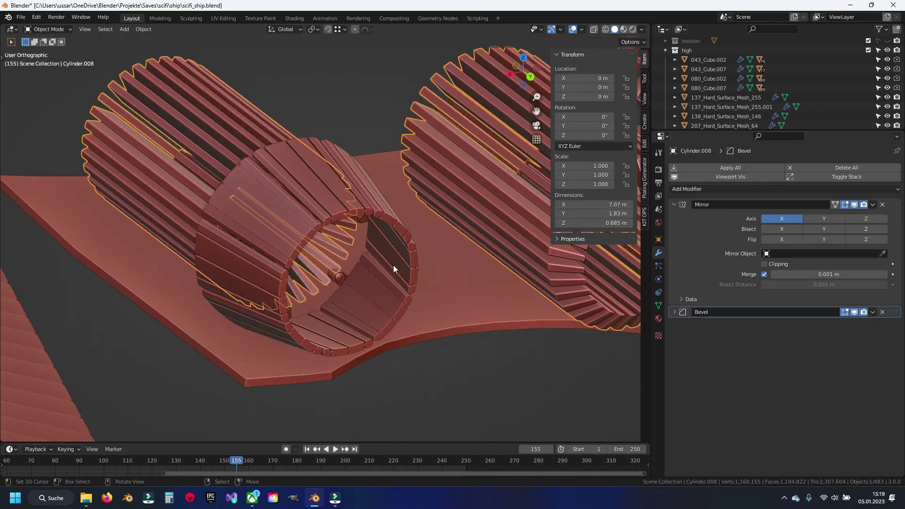
scroll(393, 265, "down", 3)
key("ctrl+s")
middle_click_drag(400, 193, 346, 263)
Step: Select Cylinder.013's sharp edges and give them a 0.15 bevel weight
left_click(297, 263)
left_click(398, 268)
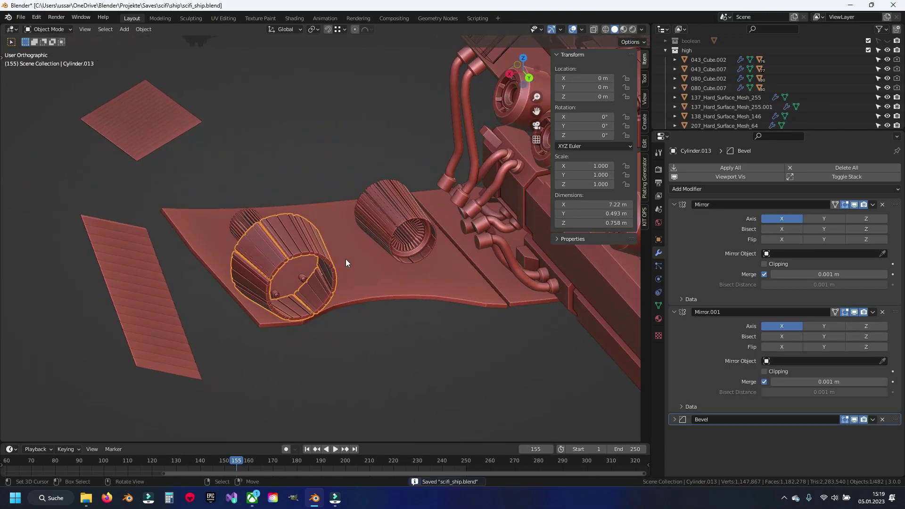
key("Tab")
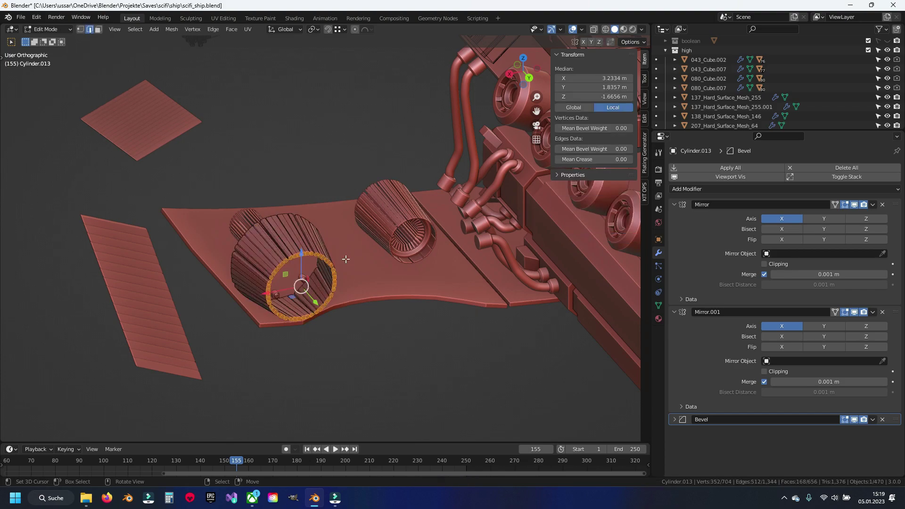
left_click(365, 248)
scroll(345, 253, "up", 2)
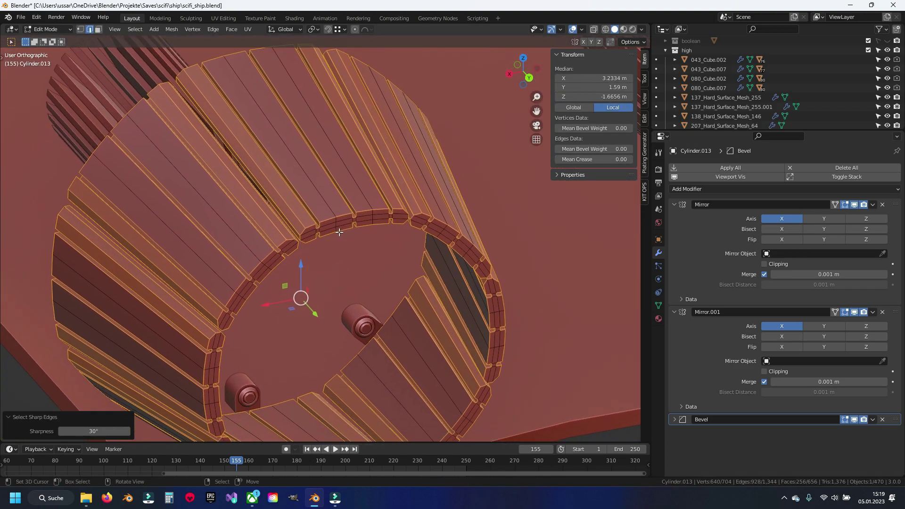
scroll(506, 178, "up", 5)
left_click(596, 152)
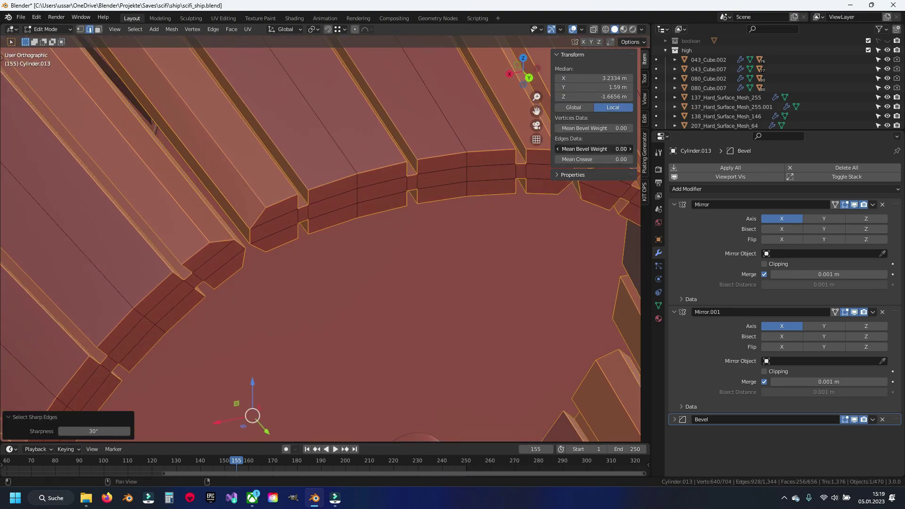
type(".15")
key("Return")
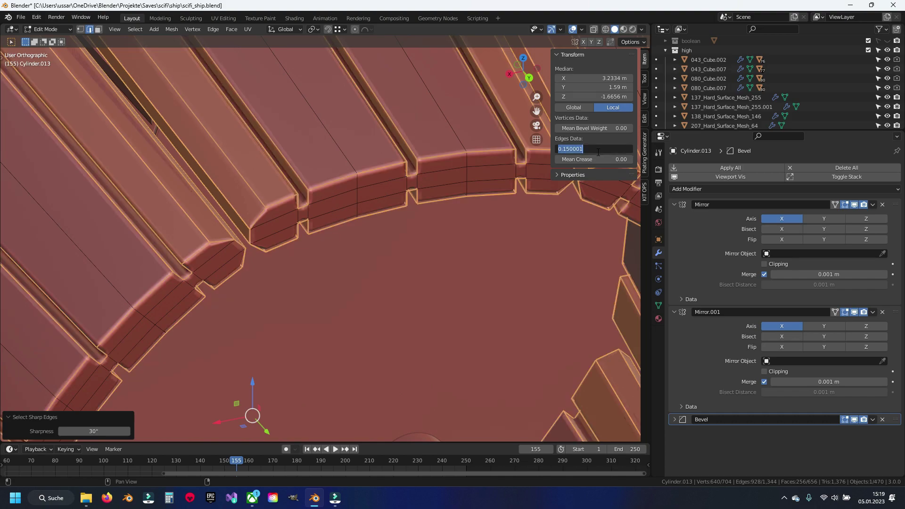
Step: Zoom in and check the new bevels in Object Mode before re-entering Edit Mode
scroll(337, 233, "up", 2)
scroll(359, 228, "up", 2)
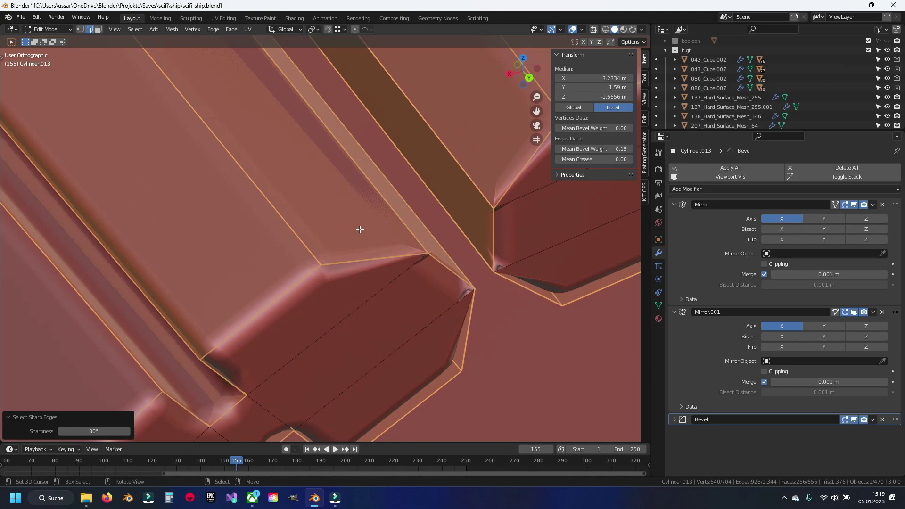
scroll(395, 219, "up", 1)
scroll(312, 233, "up", 2)
scroll(312, 233, "down", 3)
key("Tab")
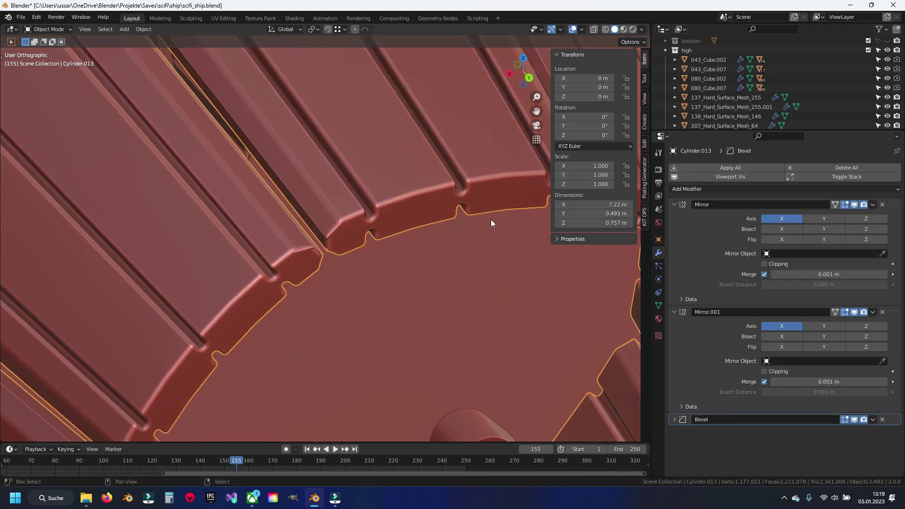
scroll(165, 259, "up", 2)
scroll(290, 232, "up", 2)
scroll(290, 236, "up", 2)
scroll(299, 232, "up", 2)
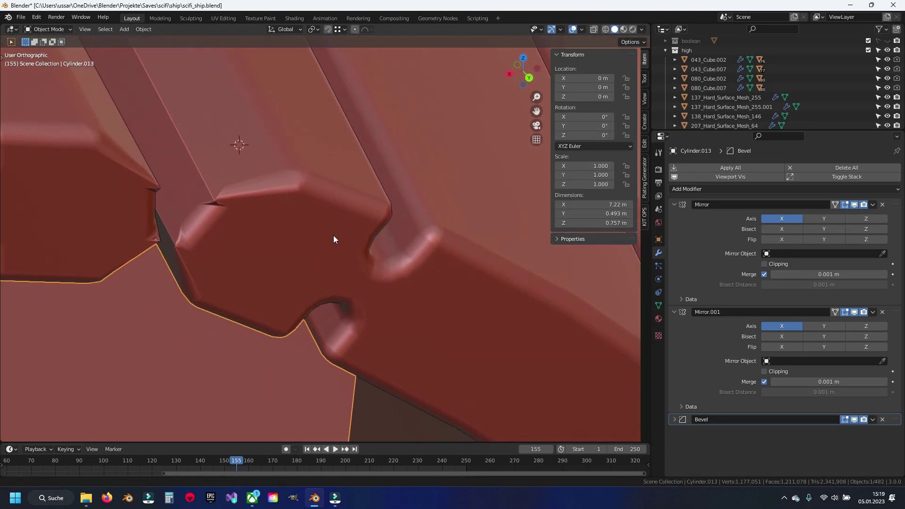
key("Tab")
Step: In vertex mode, test-move a single vertex to check for duplicates and centre the view on it
key("alt+a")
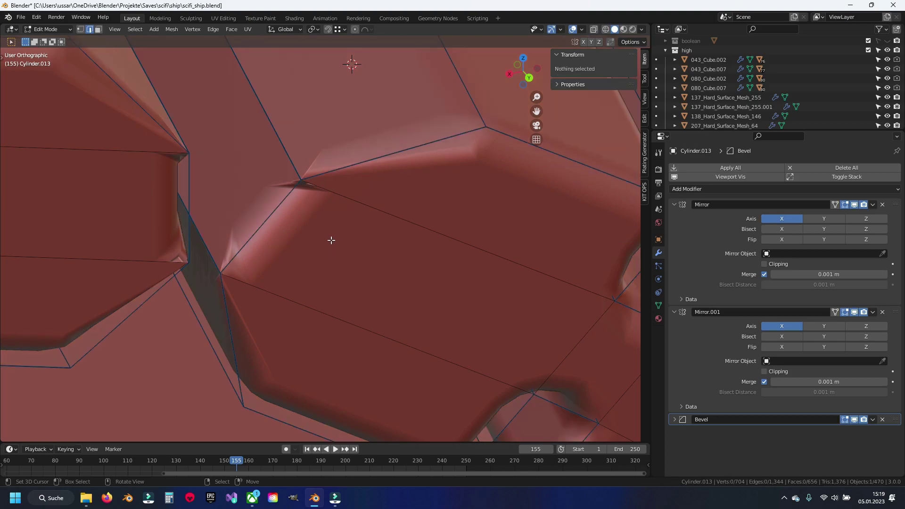
key("1")
right_click(301, 180)
key("g")
key("Escape")
key("KP_Decimal")
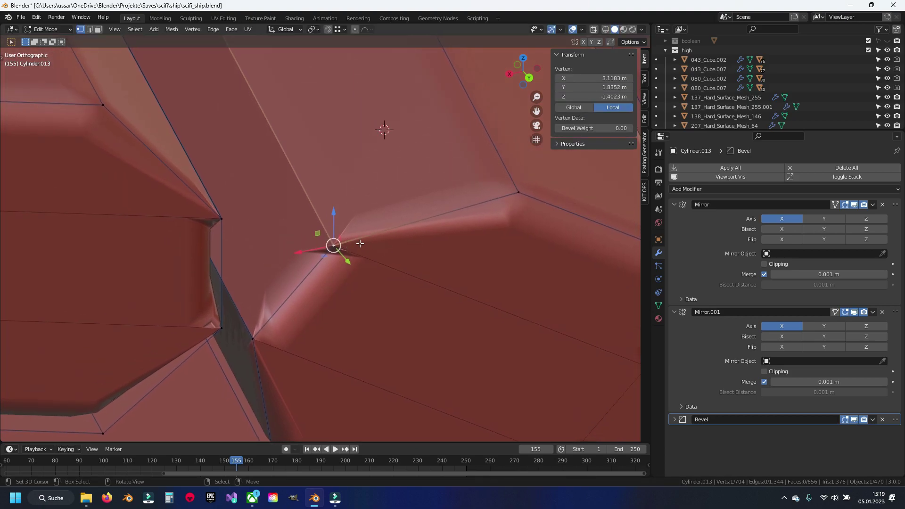
Step: Merge Cylinder.013's vertices by distance, removing 64 duplicates, and check the shading
key("a")
key("q")
left_click(364, 143)
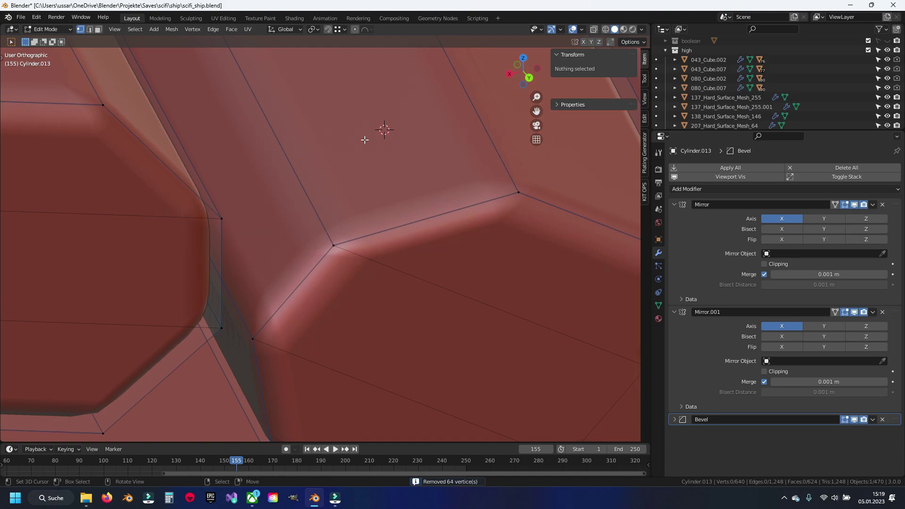
scroll(369, 219, "down", 3)
scroll(369, 218, "down", 3)
key("Tab")
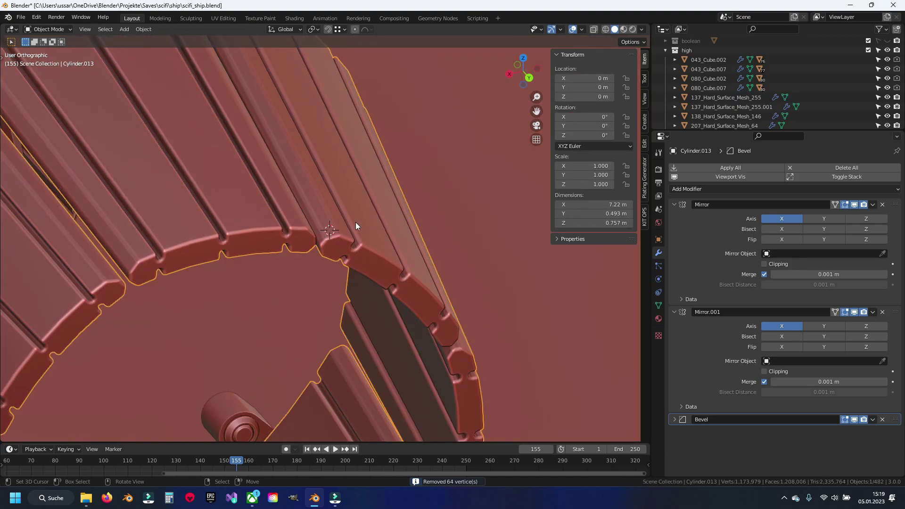
key("Tab")
Step: Check an edge in edge mode, then put the next finned cylinder, Cylinder.006, into Edit Mode
key("2")
right_click(298, 229)
key("Tab")
scroll(298, 233, "down", 3)
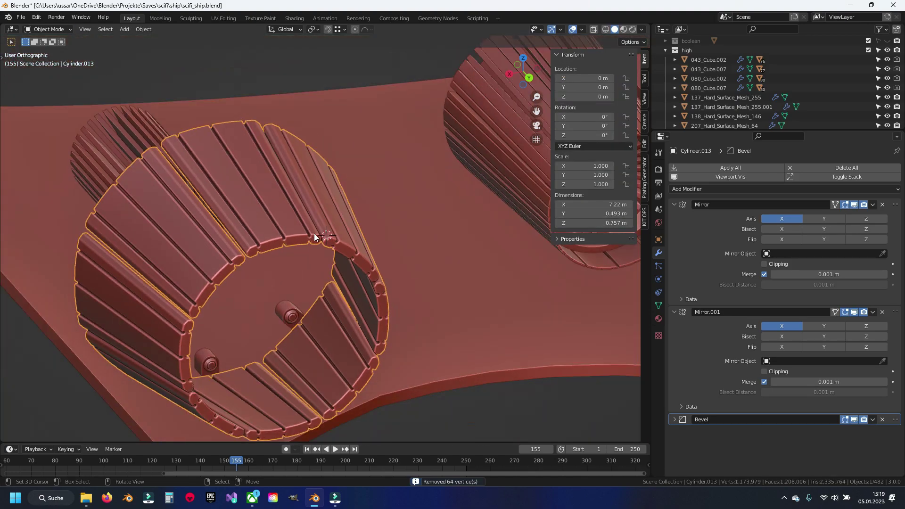
scroll(299, 232, "down", 3)
left_click(485, 165)
scroll(293, 206, "up", 3)
scroll(302, 209, "up", 3)
key("Tab")
Step: Merge Cylinder.006's vertices by distance, which finds no duplicates
key("a")
key("alt+a")
key("a")
key("alt+a")
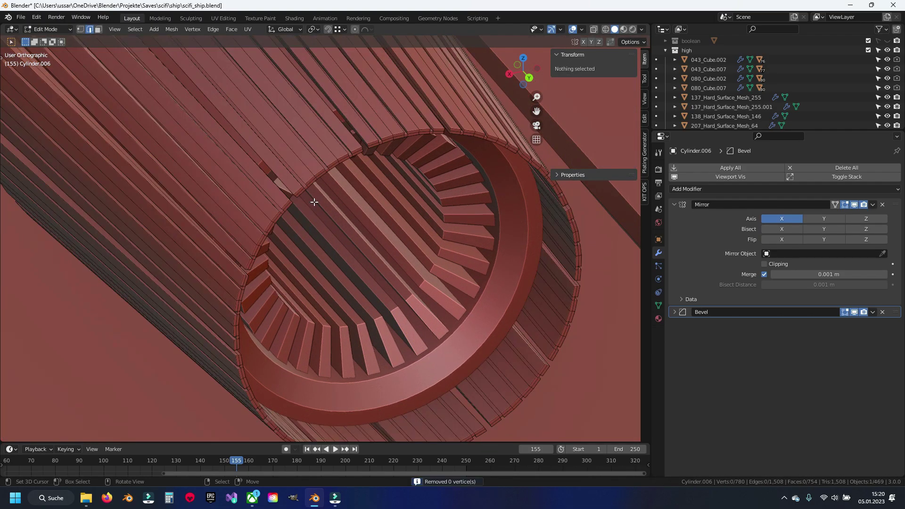
key("a")
key("m")
left_click(314, 201)
Step: Select the plating's sharp edges and step their bevel weight from 0.15 to 0.1 to 0.05
key("alt+a")
key("q")
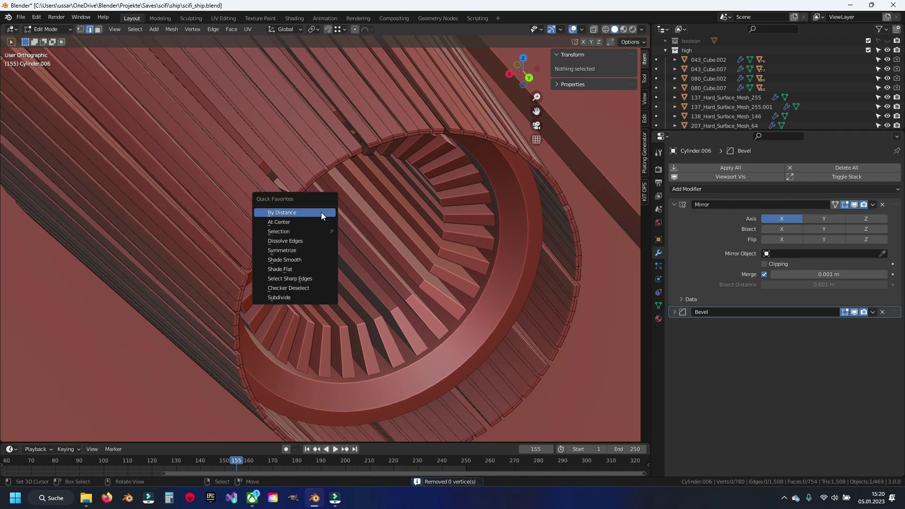
left_click(319, 278)
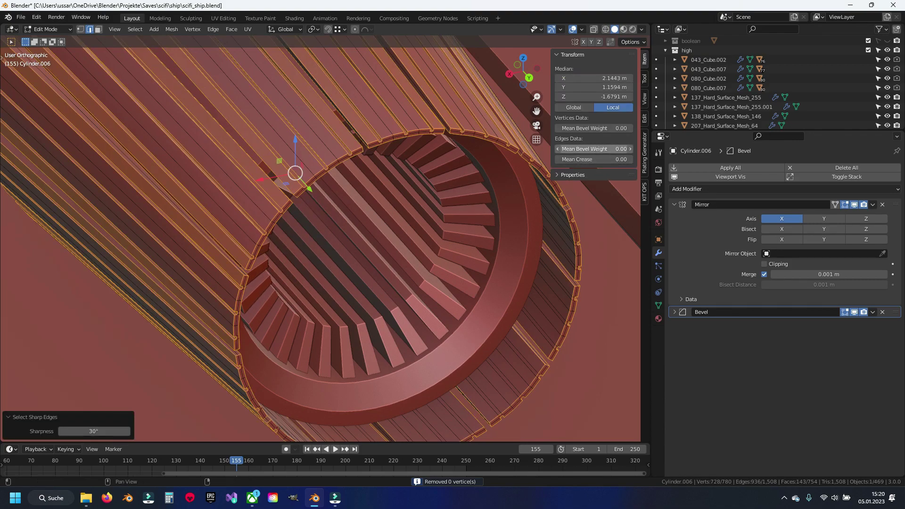
type("0.15")
key("Return")
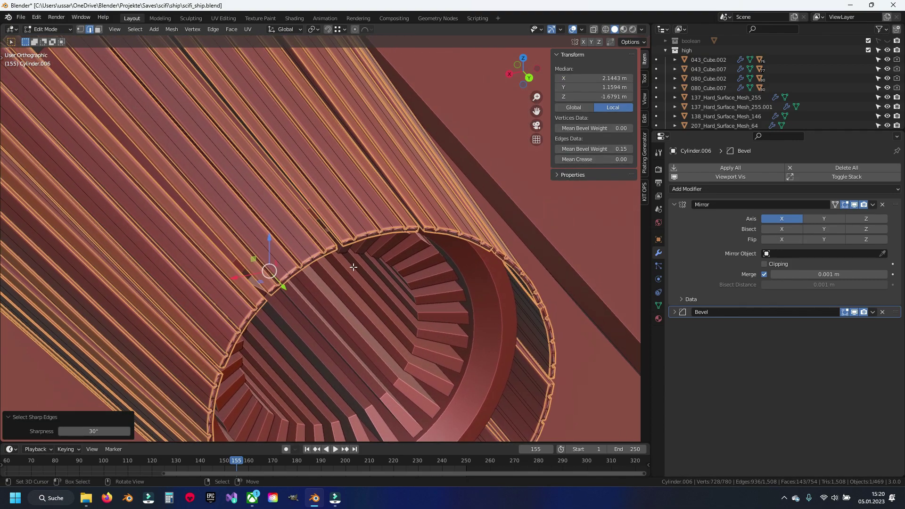
scroll(361, 228, "up", 10)
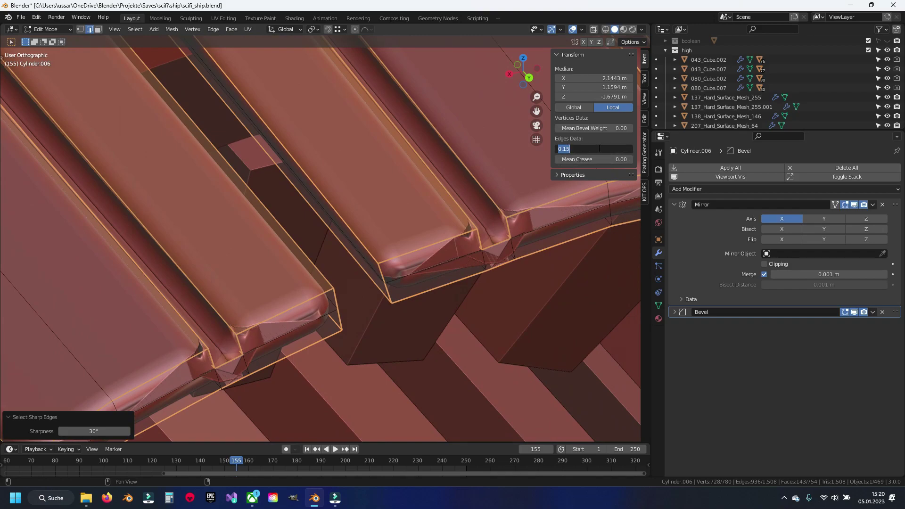
type(".1")
key("Return")
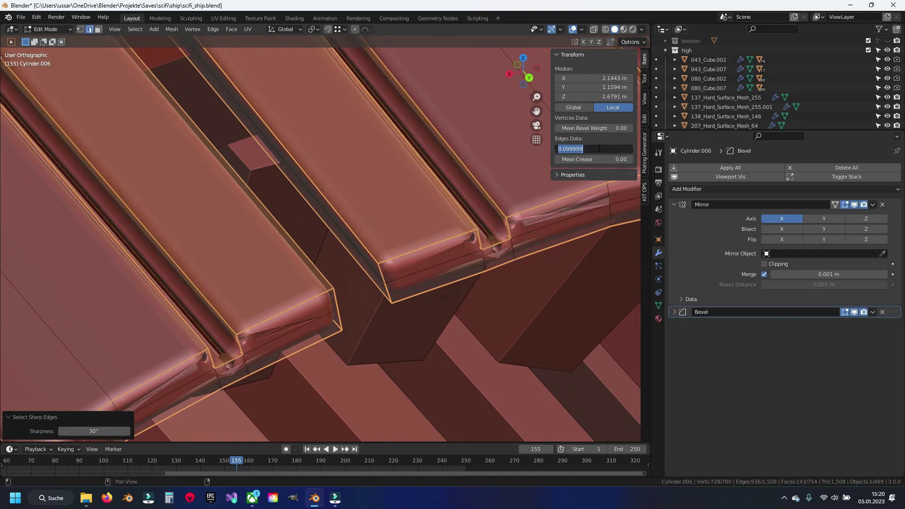
type("5")
key("Return")
Step: Return to Object Mode and save scifi_ship.blend
key("Tab")
scroll(257, 269, "down", 5)
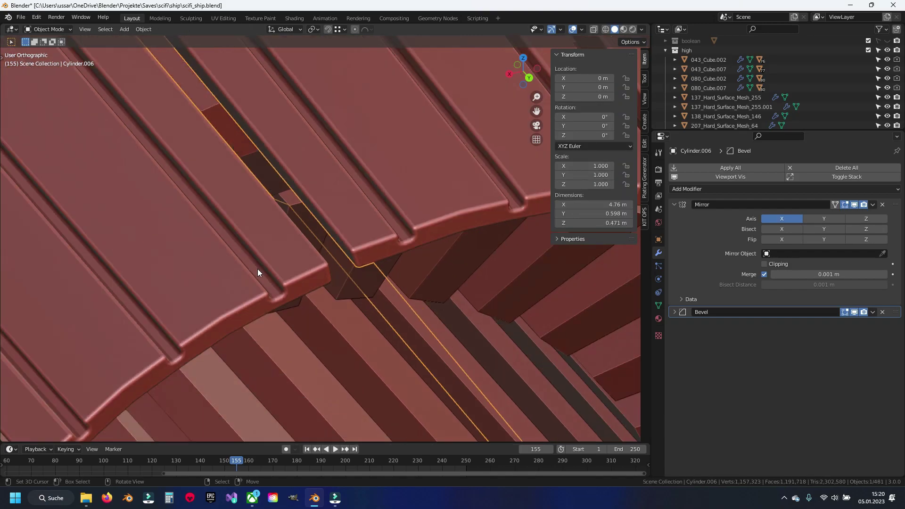
scroll(268, 258, "down", 5)
scroll(282, 230, "down", 5)
key("ctrl+s")
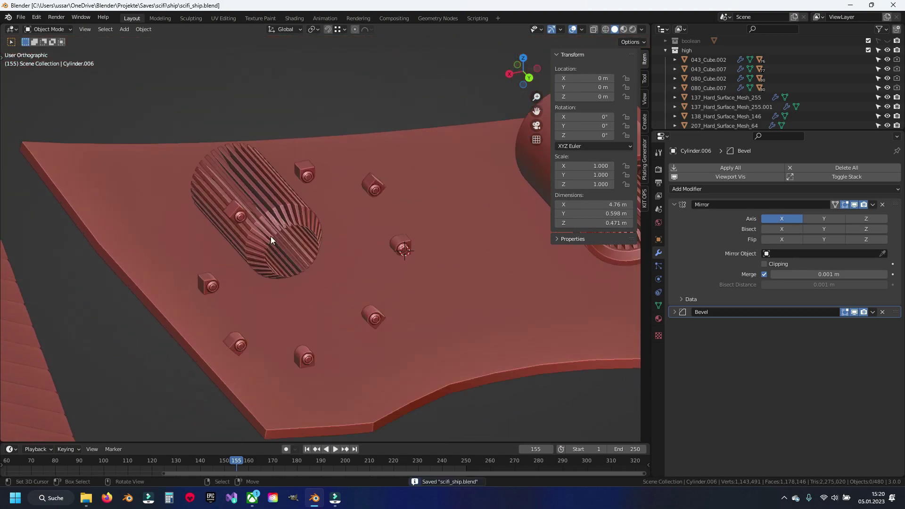
Step: Select the ribbed Cylinder.007's sharp edges and set their bevel weight to 0.15
scroll(271, 236, "up", 3)
left_click(258, 190)
scroll(258, 190, "up", 3)
key("Tab")
key("w")
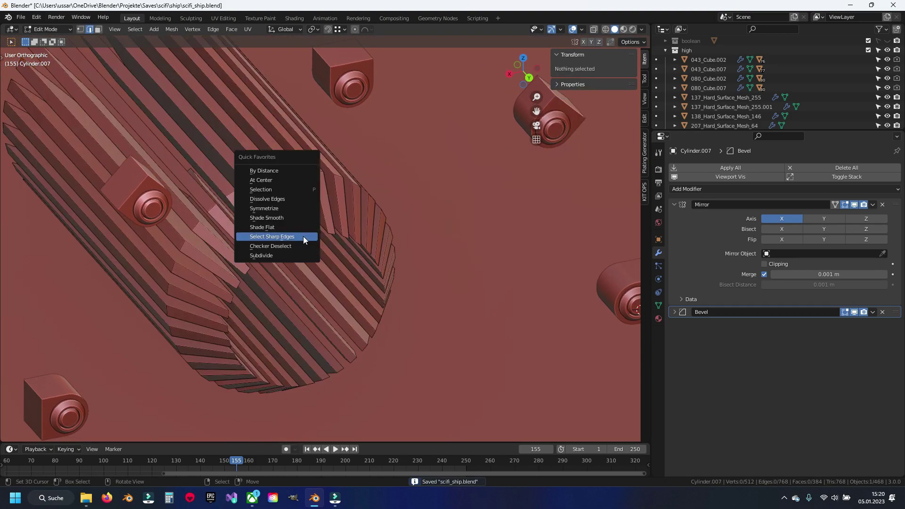
left_click(304, 237)
scroll(286, 231, "up", 3)
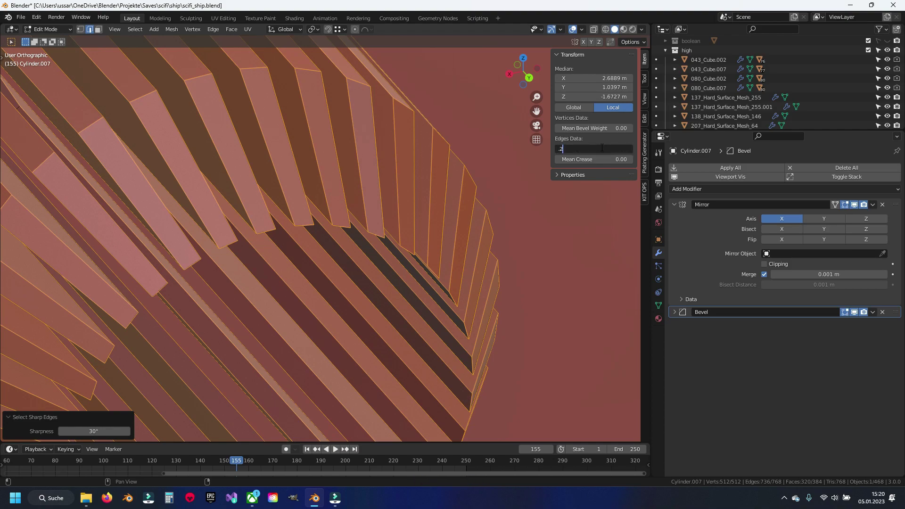
key("Return")
type(".15")
key("Return")
key("Return")
Step: Return to Object Mode and put the large tube Cylinder.005 into Edit Mode
key("Tab")
middle_click_drag(473, 234, 343, 208)
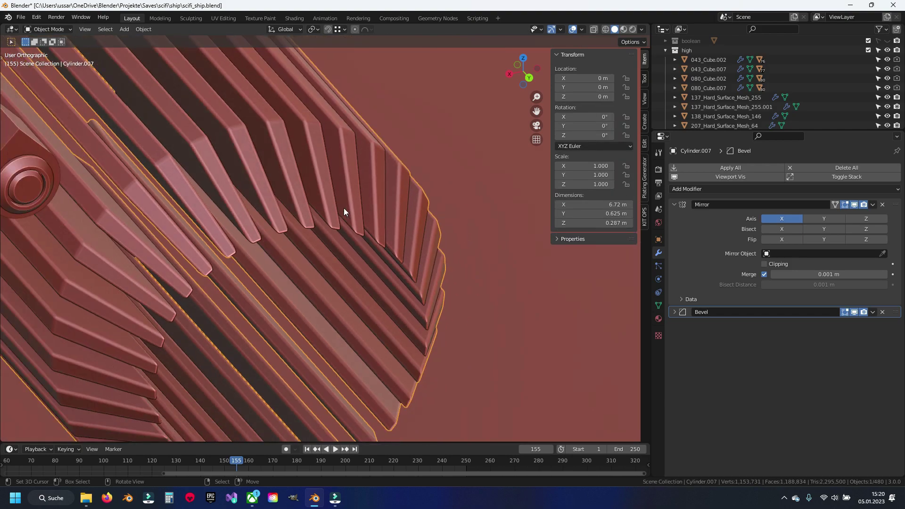
scroll(344, 208, "up", 5)
scroll(136, 243, "up", 2)
middle_click_drag(136, 242, 148, 262)
left_click(319, 202)
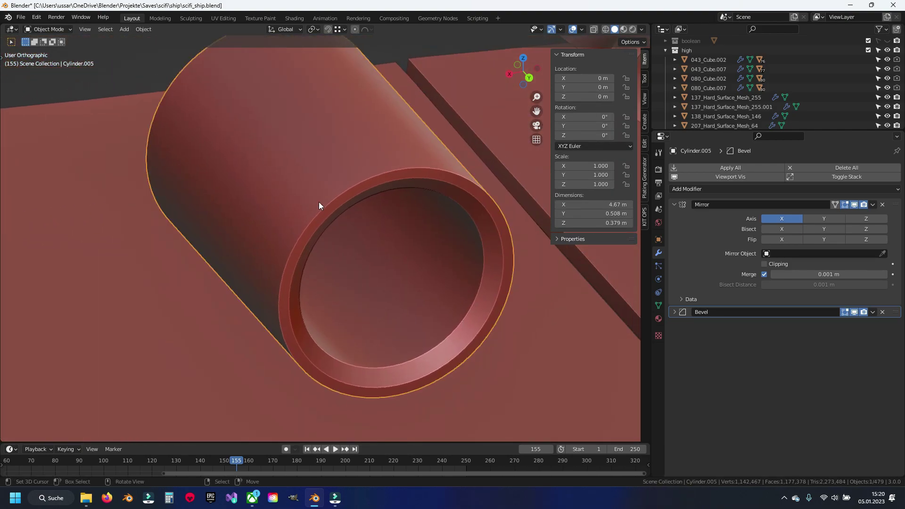
key("Tab")
Step: Give Cylinder.005's sharp ring edges a 0.25 bevel weight, then hide the tube
key("alt+a")
key("shift+alt+ctrl+s")
scroll(424, 198, "down", 2)
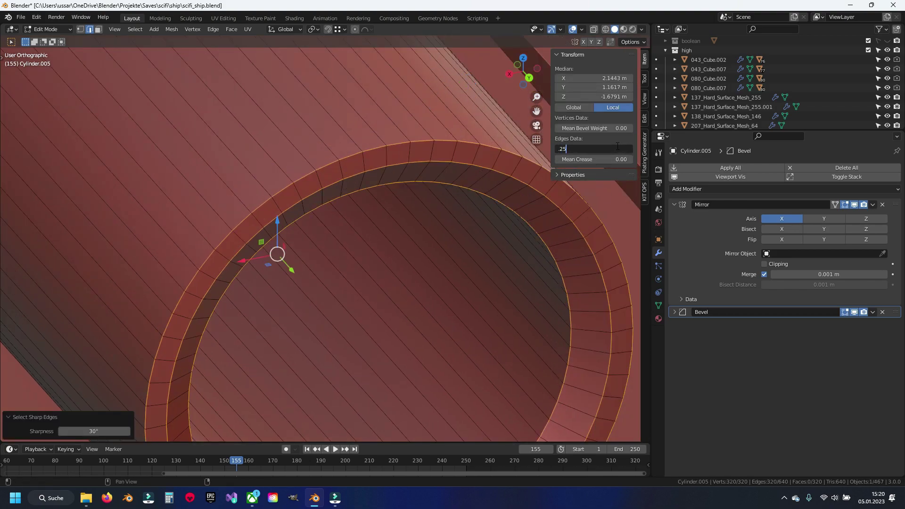
key("Return")
key("Tab")
scroll(352, 273, "down", 2)
scroll(352, 273, "down", 2)
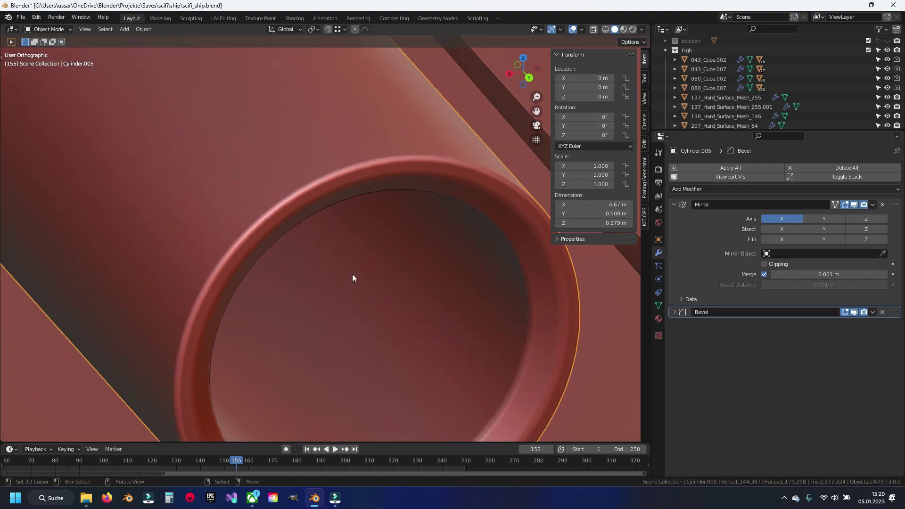
scroll(352, 273, "down", 5)
key("h")
scroll(367, 233, "up", 3)
left_click(313, 131)
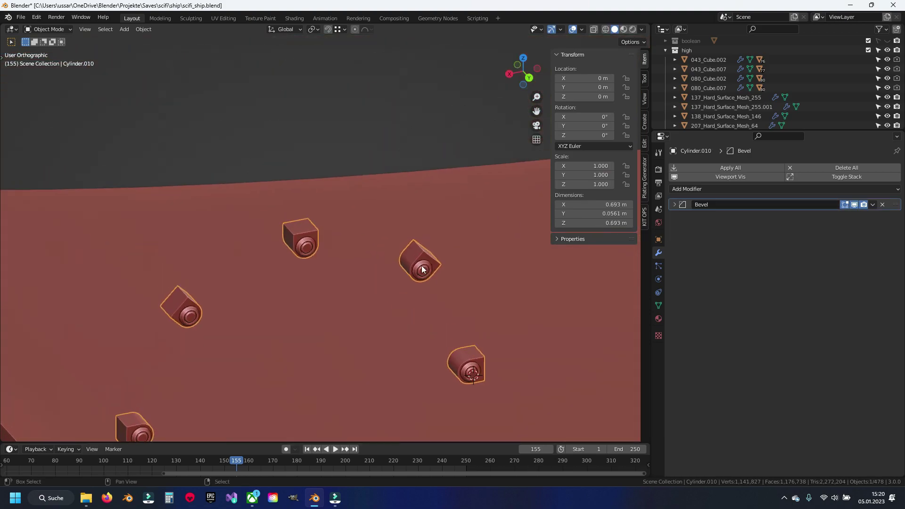
Step: Select the bolt cap's sharp edges and give them a mean bevel weight of 0.10
key("Tab")
scroll(330, 233, "up", 3)
key("q")
left_click(353, 221)
key("KP_Decimal")
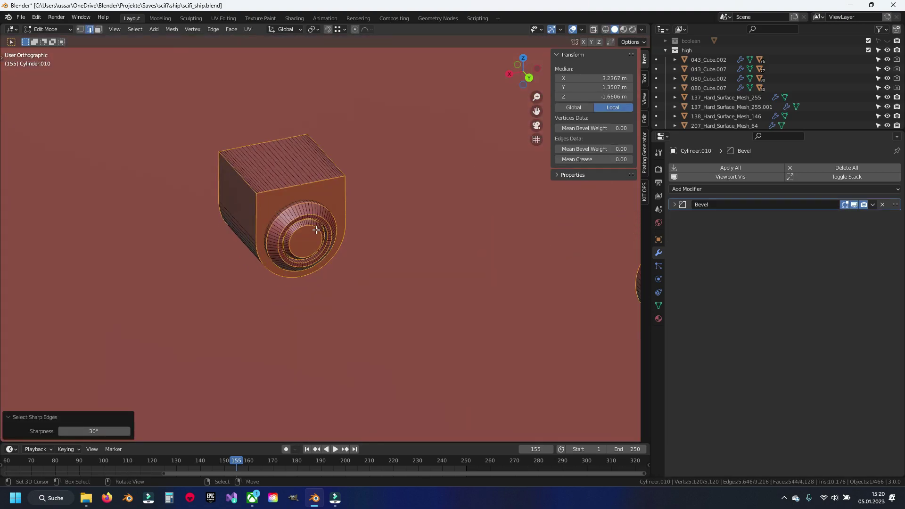
left_click(595, 148)
type(".15")
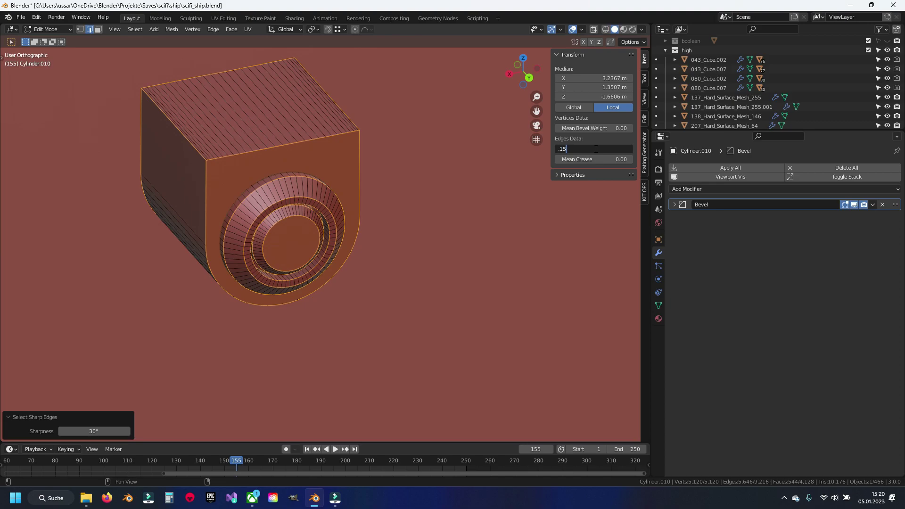
key("Return")
scroll(375, 173, "up", 3)
scroll(375, 174, "up", 3)
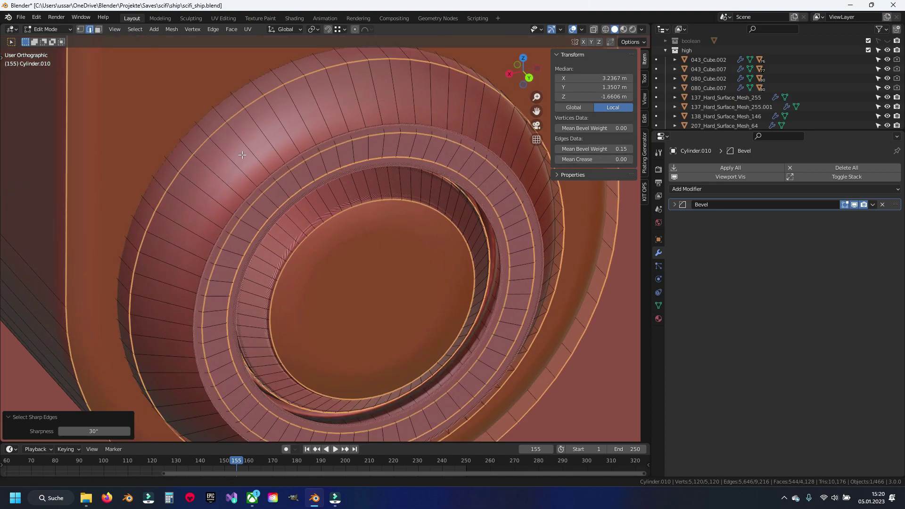
scroll(375, 174, "up", 2)
type("0.1")
key("Return")
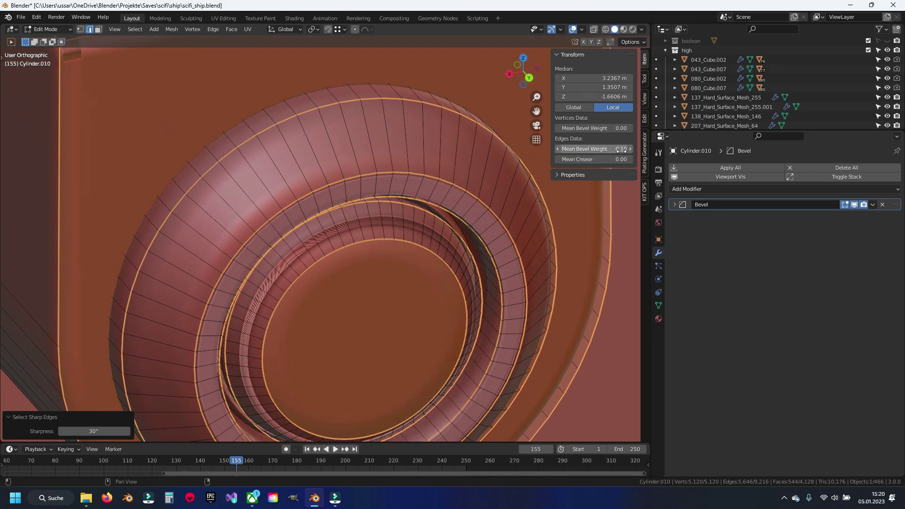
Step: With the bevel preview hidden, dissolve the stray diagonal edges on the first box corner
middle_click_drag(258, 96, 361, 321, "shift")
left_click(162, 240)
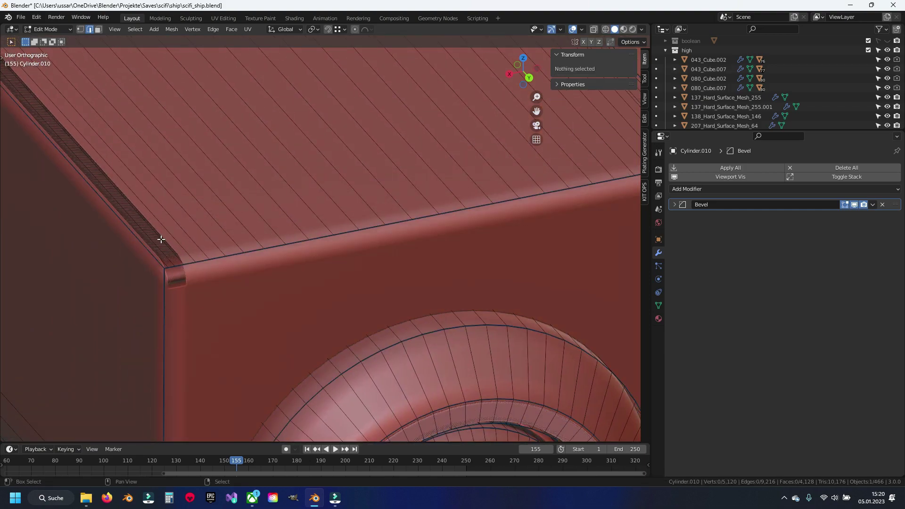
middle_click_drag(161, 240, 219, 230, "shift")
left_click(855, 204)
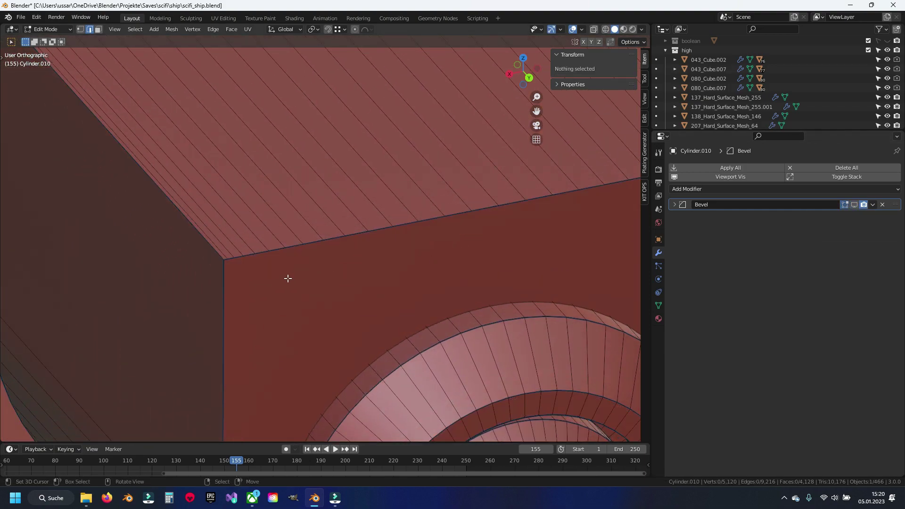
left_click(223, 245, "alt")
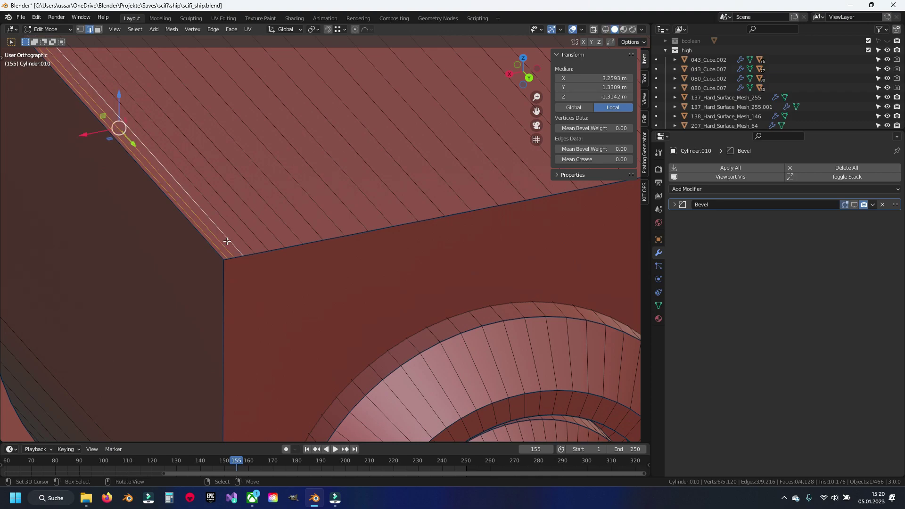
key("x")
left_click(226, 242)
scroll(227, 241, "down", 5)
scroll(302, 248, "up", 5)
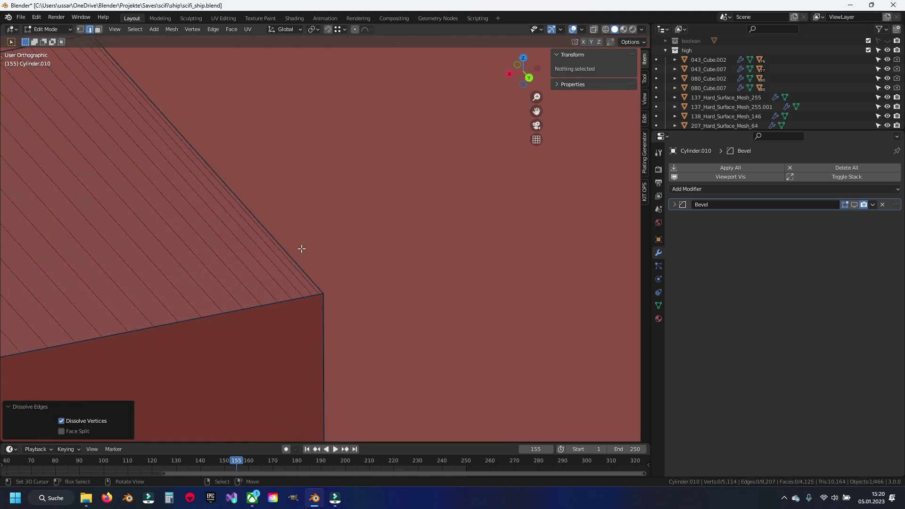
Step: Dissolve the stray edge on a second box corner and show the bevel again
left_click(304, 283, "alt")
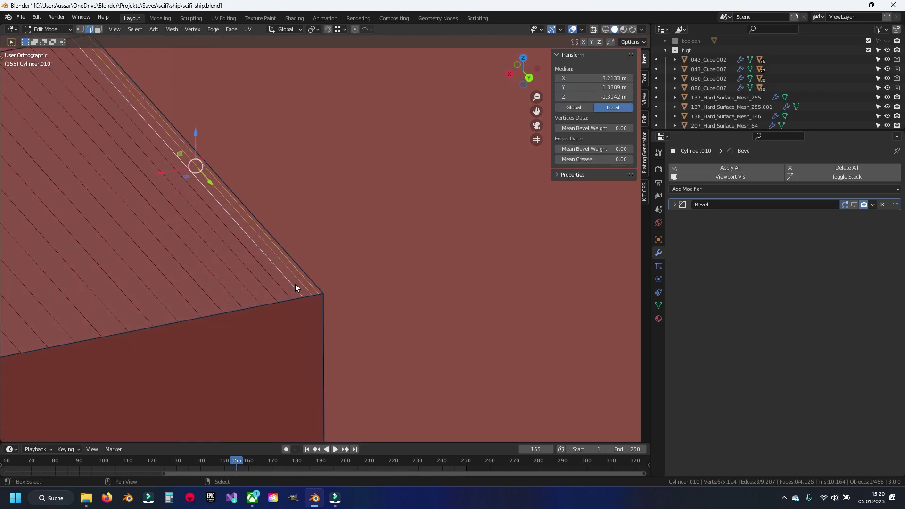
key("x")
left_click(295, 287)
middle_click_drag(295, 287, 447, 183, "shift")
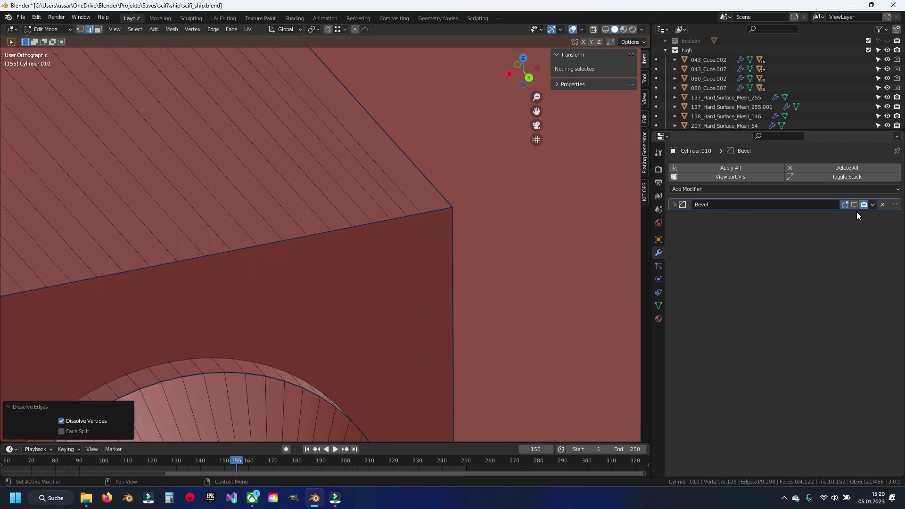
left_click(854, 204)
scroll(394, 161, "down", 3)
scroll(362, 174, "up", 3)
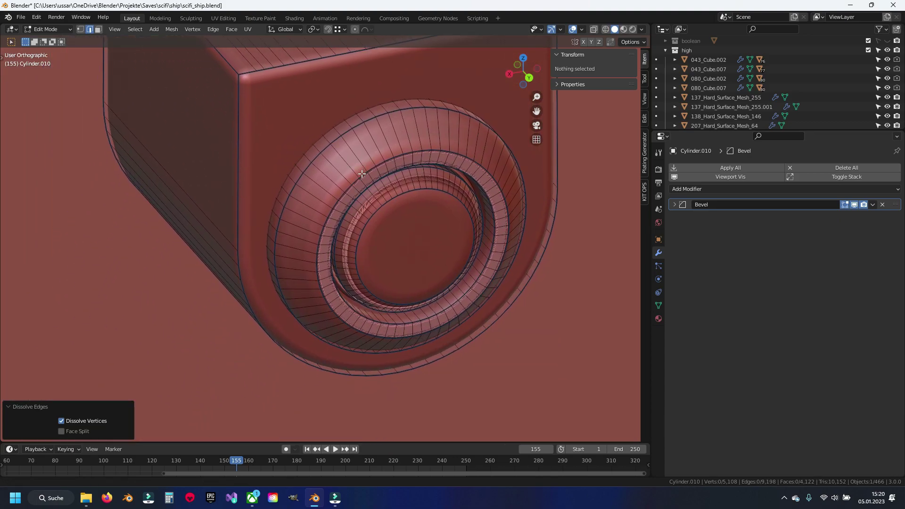
scroll(362, 174, "up", 5)
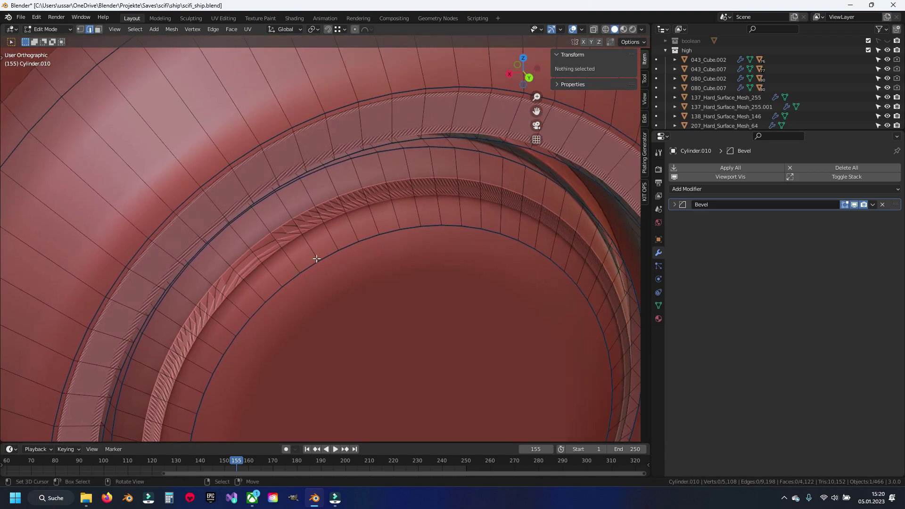
Step: Select the outer, inner and a third ring edge loop on the bolt cap
middle_click_drag(326, 256, 317, 132, "shift")
left_click(317, 111, "alt")
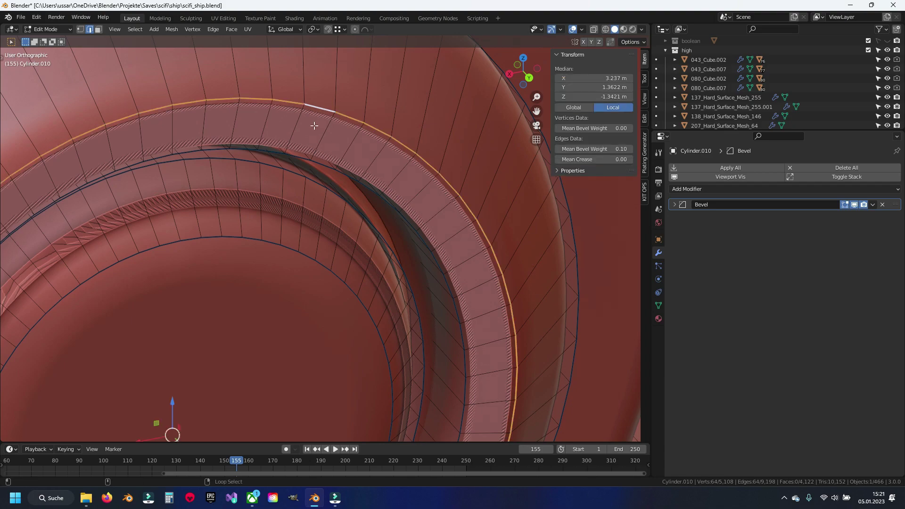
left_click(285, 247, "alt+shift")
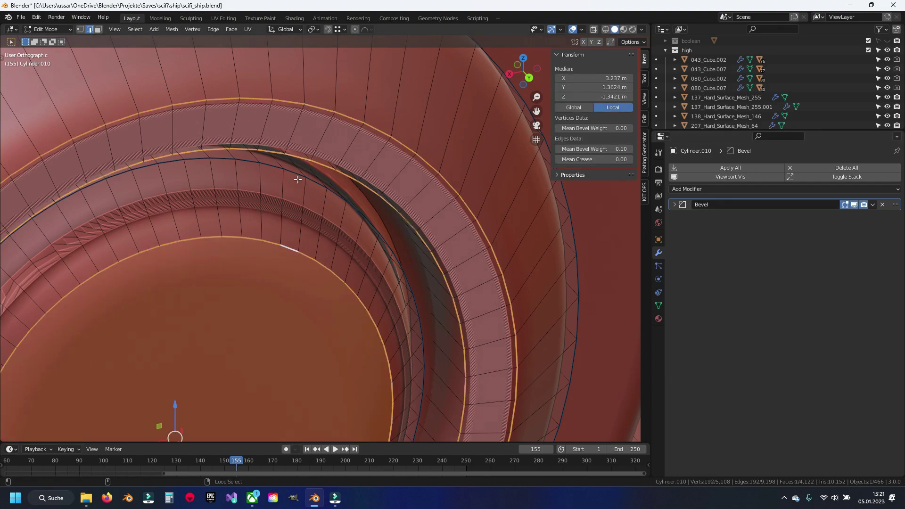
left_click(853, 206)
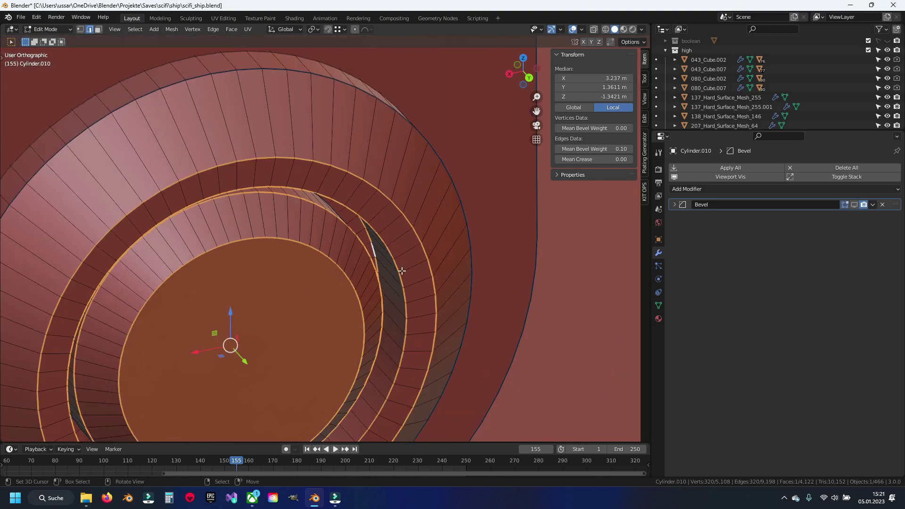
middle_click_drag(401, 253, 283, 235)
scroll(147, 201, "up", 3)
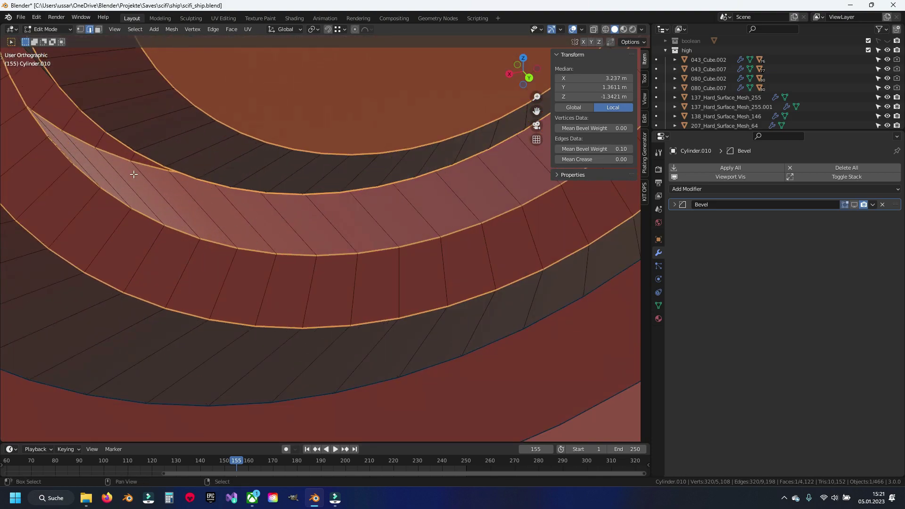
left_click(147, 202, "alt+shift")
Step: Add one more ring loop and give the selected rings a bevel weight of 0.05
middle_click_drag(148, 201, 255, 377)
scroll(306, 295, "down", 4)
scroll(300, 294, "up", 6)
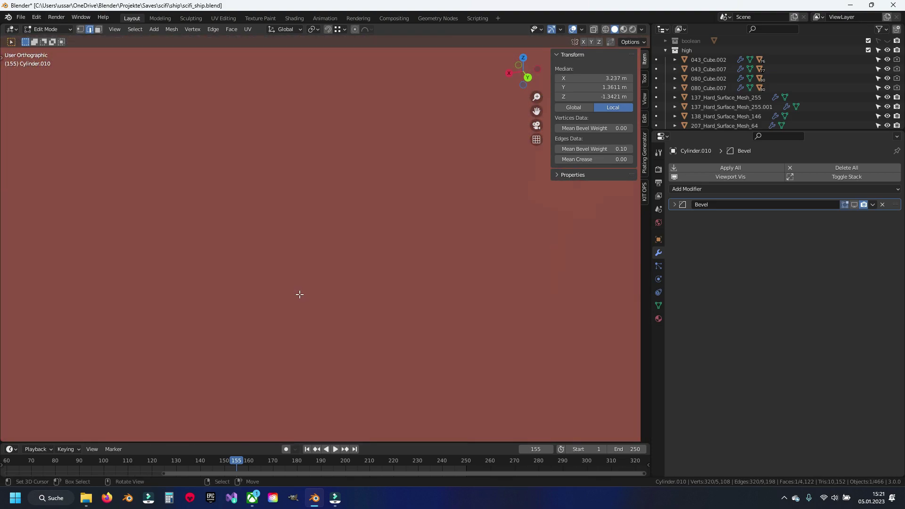
scroll(299, 294, "down", 4)
middle_click_drag(285, 289, 293, 269)
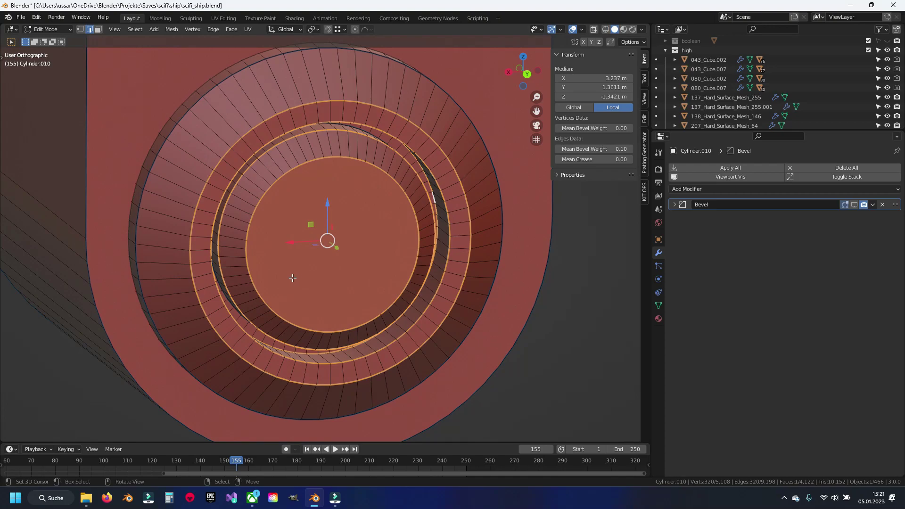
scroll(269, 277, "up", 5)
scroll(277, 272, "up", 3)
left_click(104, 288, "alt+shift")
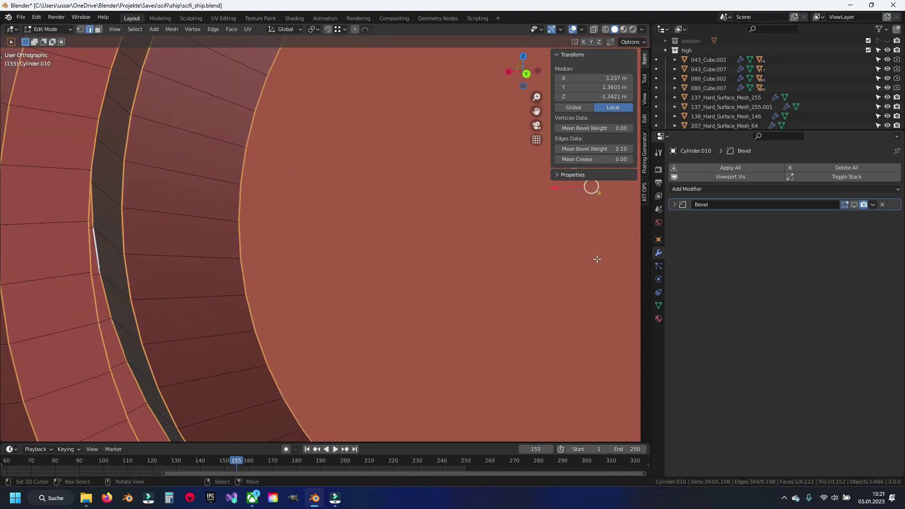
left_click(854, 204)
double_click(599, 149)
type("0.05")
key("Return")
Step: Return to object mode, hide the finished bolt cap, and save scifi_ship.blend
scroll(164, 197, "down", 8)
middle_click_drag(164, 196, 323, 224)
scroll(321, 224, "down", 2)
key("Tab")
scroll(300, 283, "down", 3)
scroll(299, 281, "down", 5)
key("h")
scroll(304, 260, "down", 3, "ctrl")
scroll(309, 235, "down", 4, "ctrl")
mouse_move(308, 238)
middle_mouse_down("shift")
mouse_move(287, 193)
mouse_move(320, 251)
middle_mouse_up("shift")
key("ctrl+s")
scroll(319, 252, "up", 5)
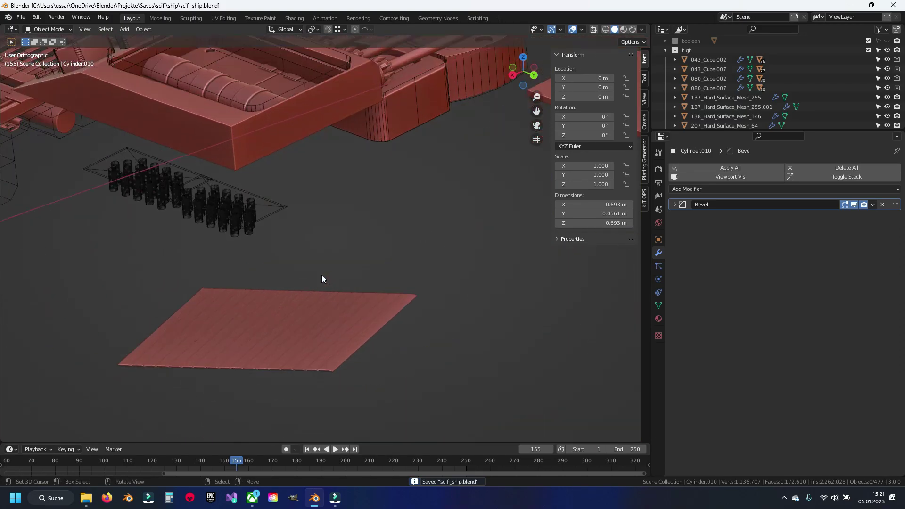